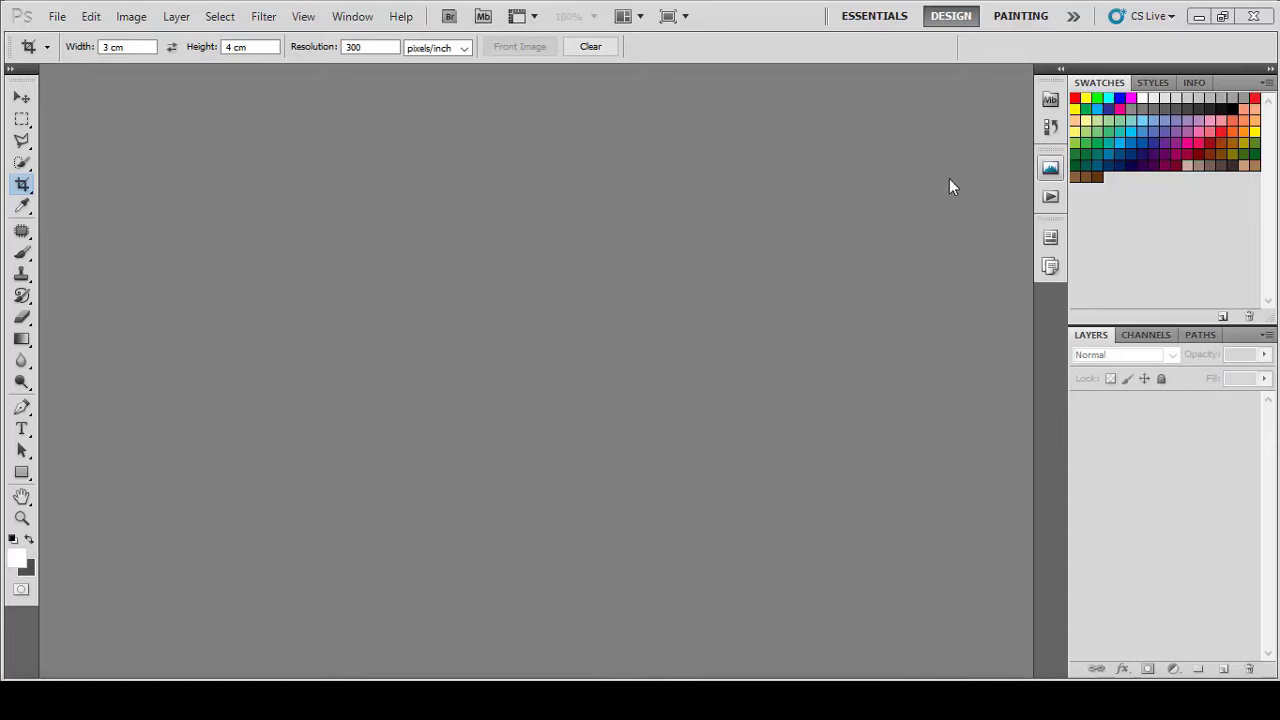
left_click(57, 17)
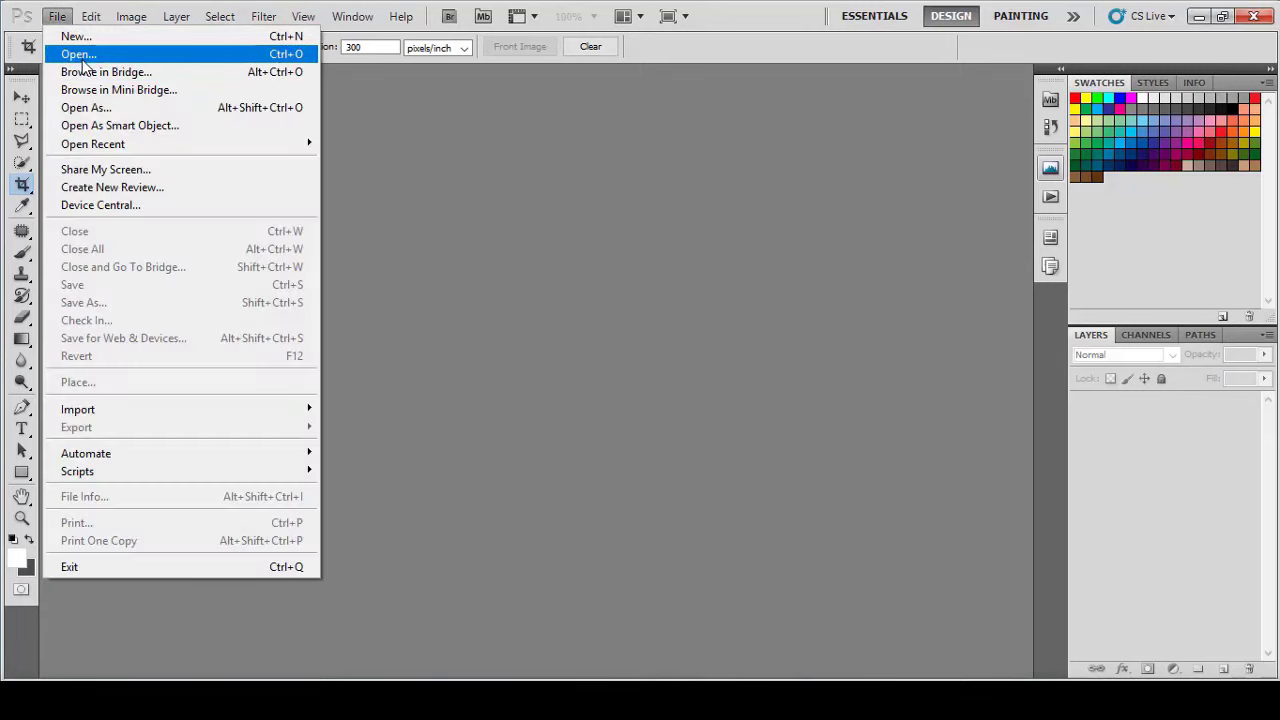
left_click(48, 51)
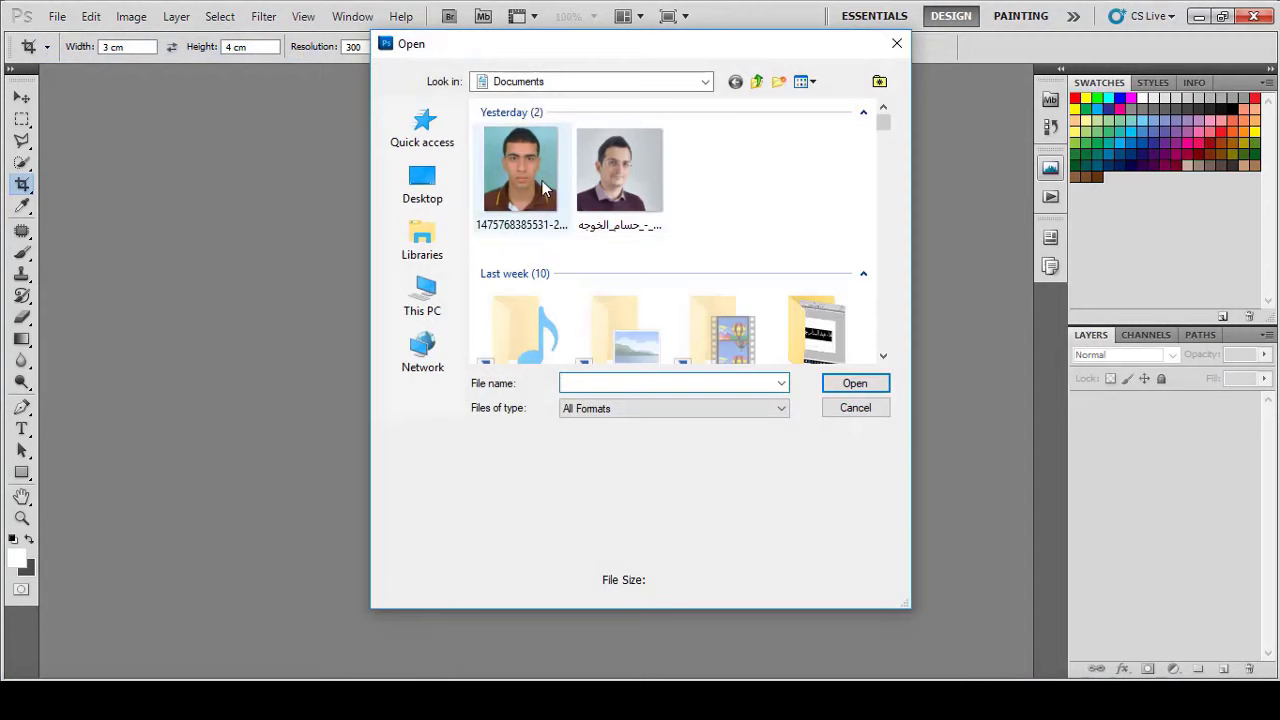
double_click(556, 233)
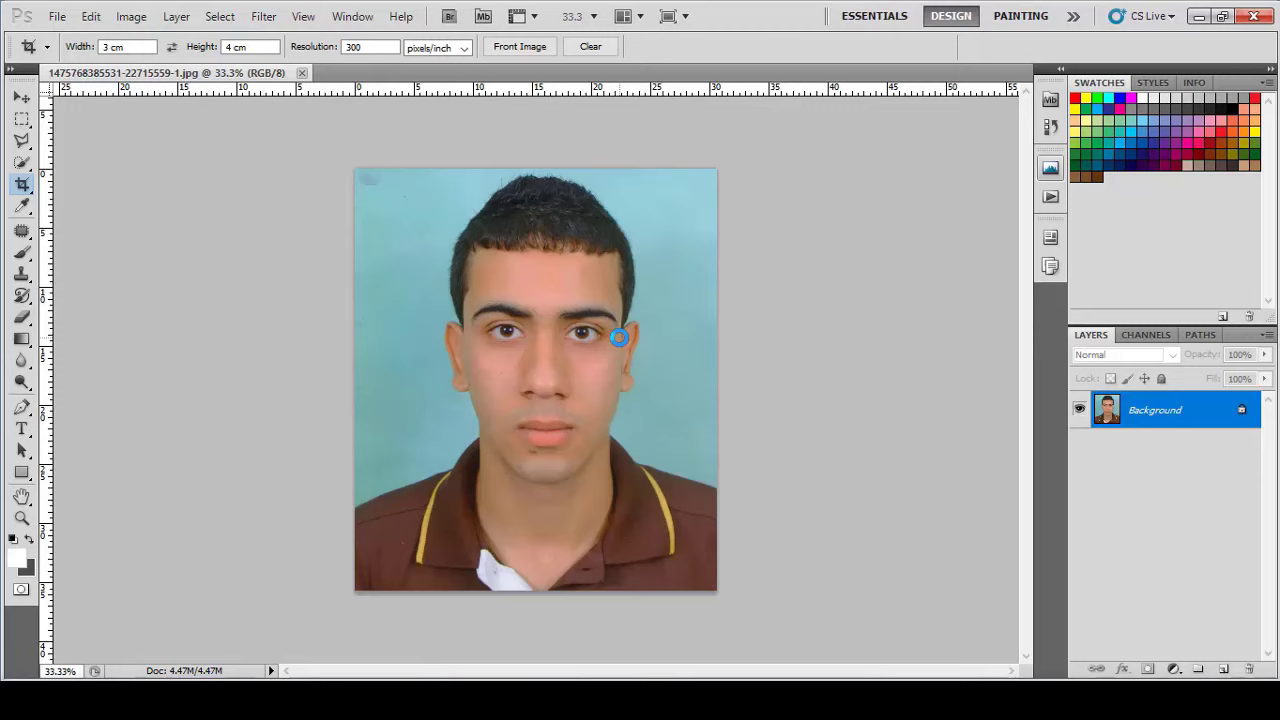
double_click(1240, 414)
left_click(820, 177)
Step: Select the teal backdrop around the man with the Quick Selection Tool at brush size 125, delete it and deselect
key("w")
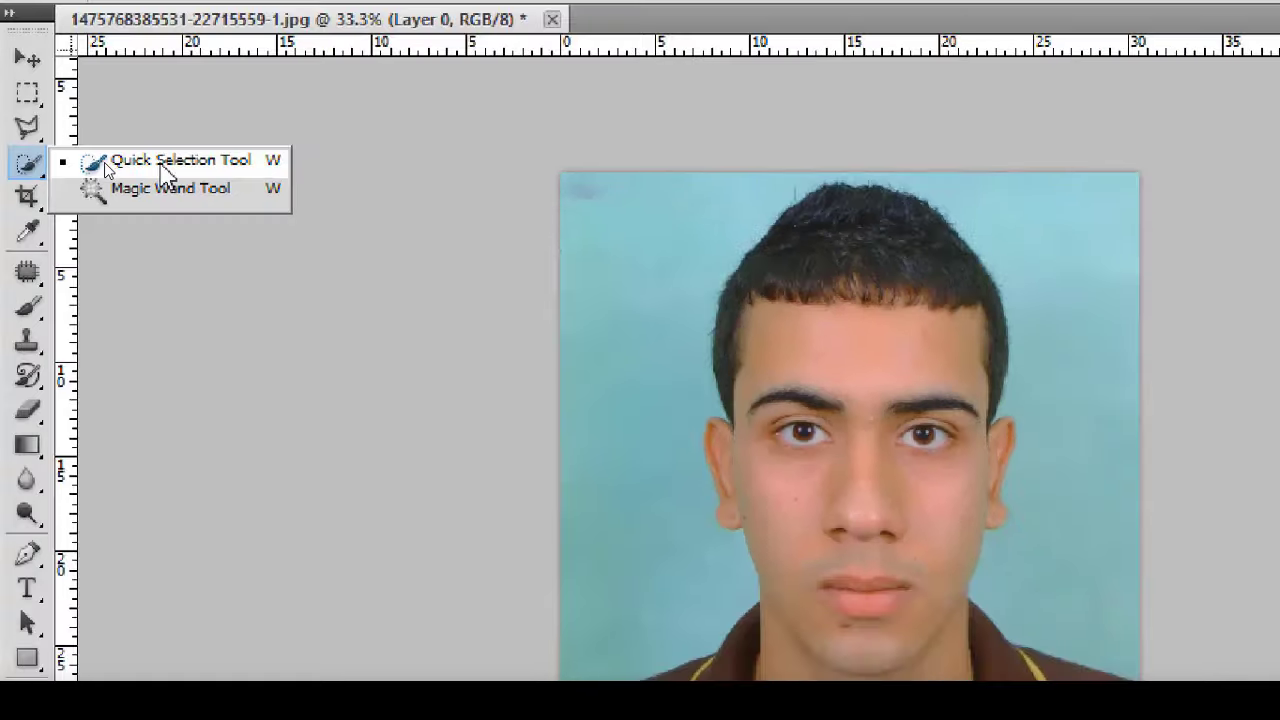
left_click(170, 162)
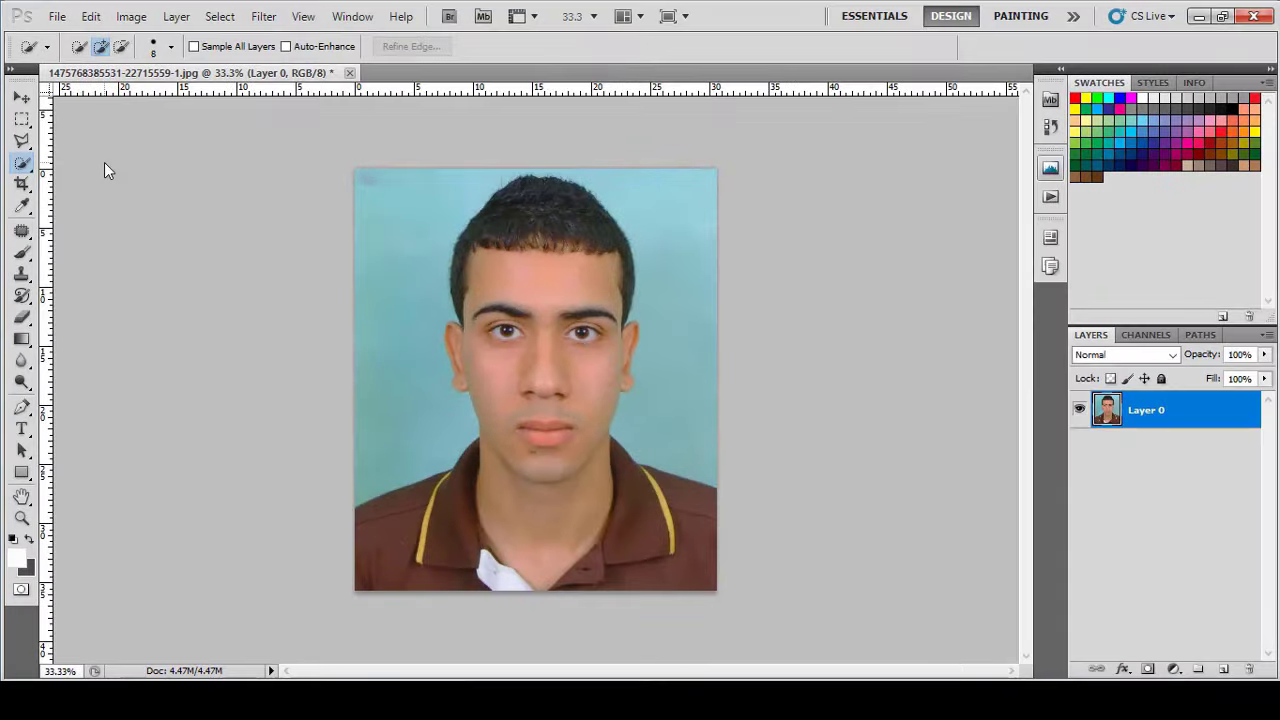
key("bracketright")
key("bracketright")
key("bracketright")
key("bracketright")
key("bracketright")
key("bracketright")
mouse_move(409, 194)
left_mouse_down()
mouse_move(389, 274)
mouse_move(426, 346)
mouse_move(654, 206)
mouse_move(704, 314)
mouse_move(691, 431)
mouse_move(689, 403)
left_mouse_up()
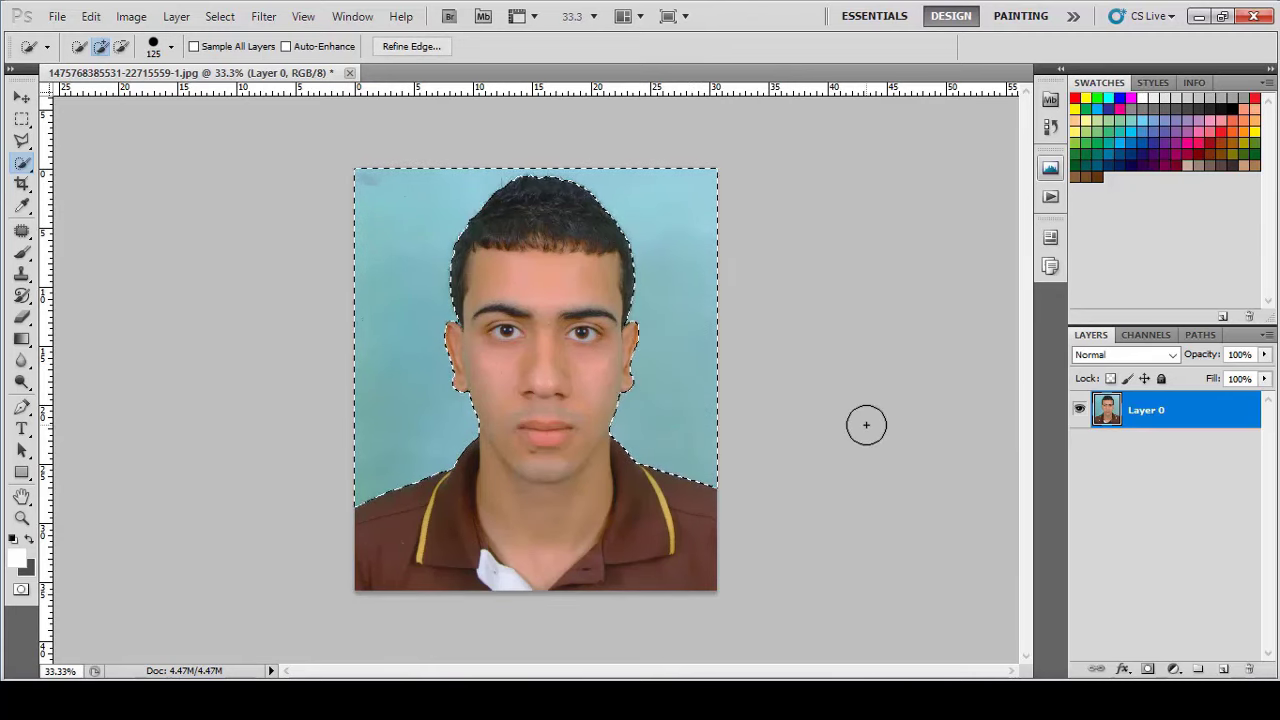
key("Delete")
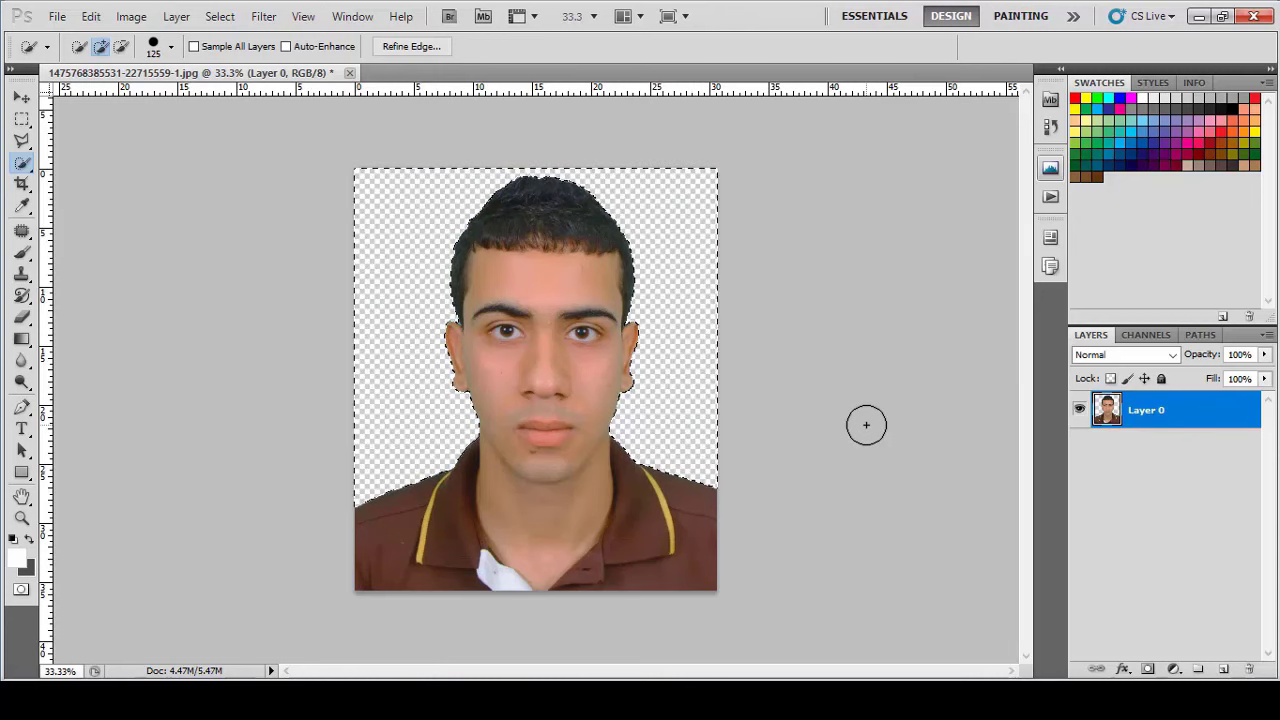
key("ctrl+d")
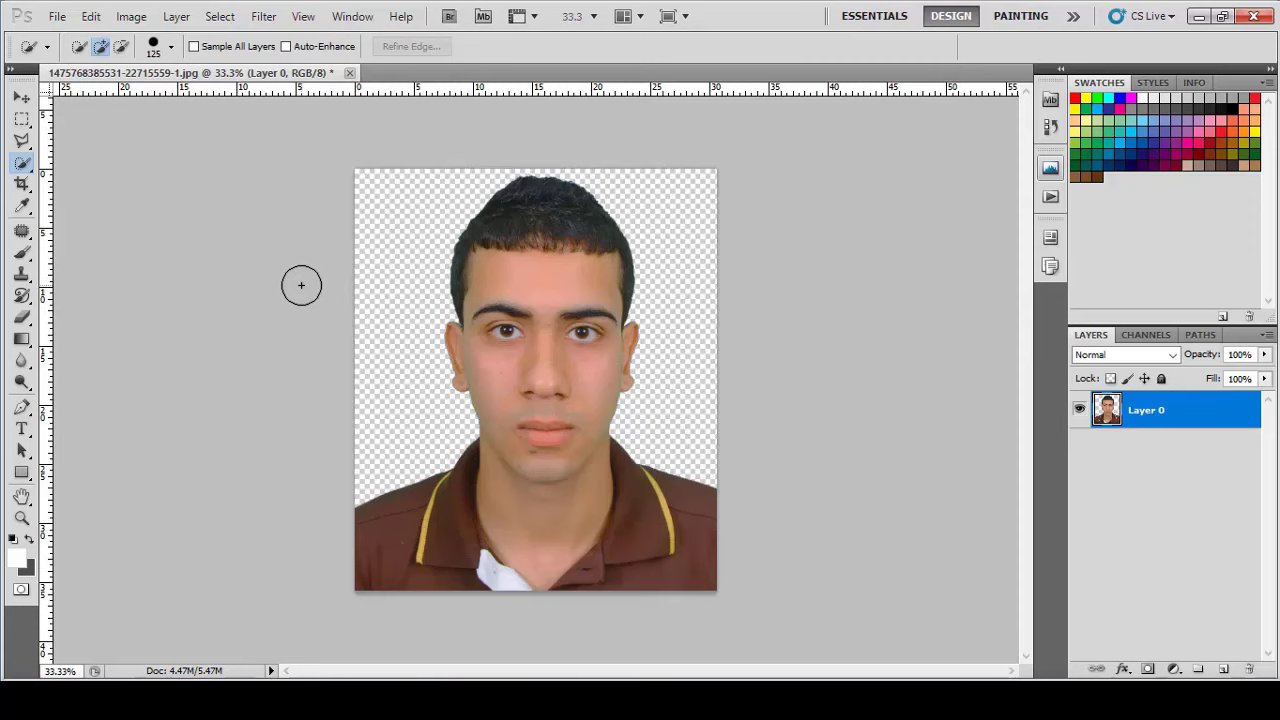
Step: Load the outline of the cut-out man on Layer 0 as a selection and contract it slightly
key("ctrl+plus")
key("ctrl+plus")
key("ctrl+plus")
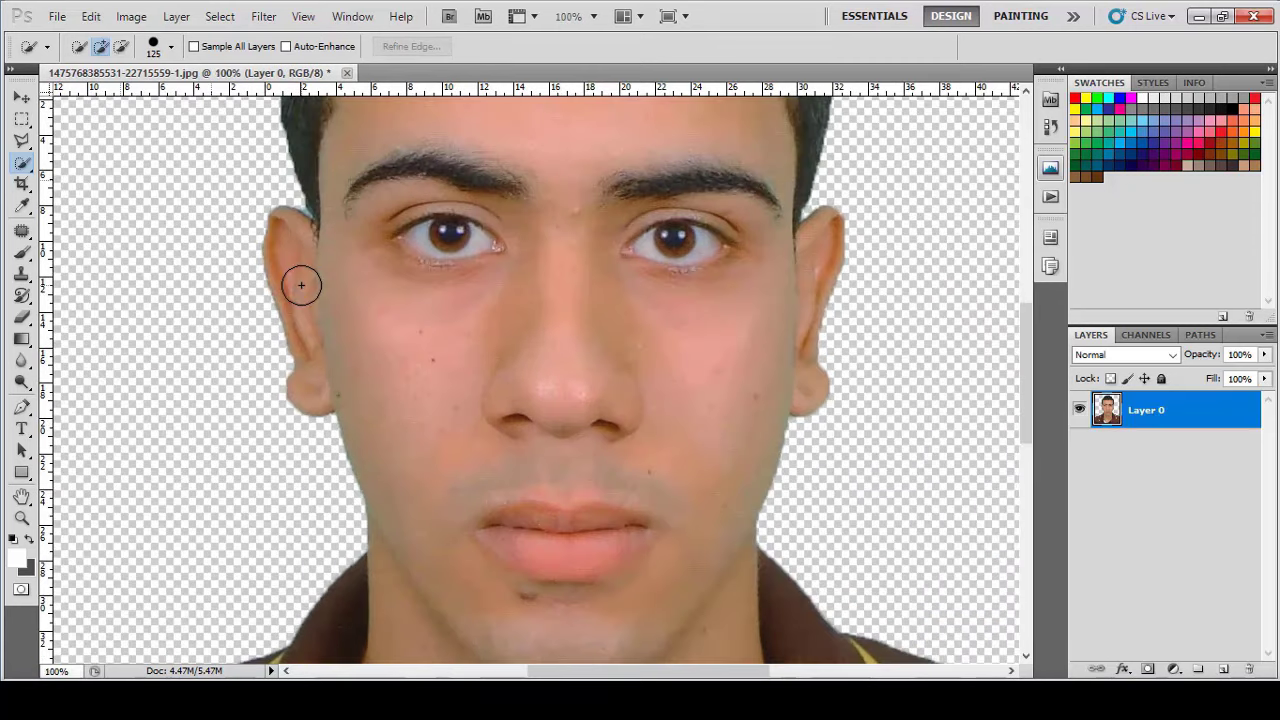
key("ctrl+minus")
key("ctrl+minus")
key("ctrl+minus")
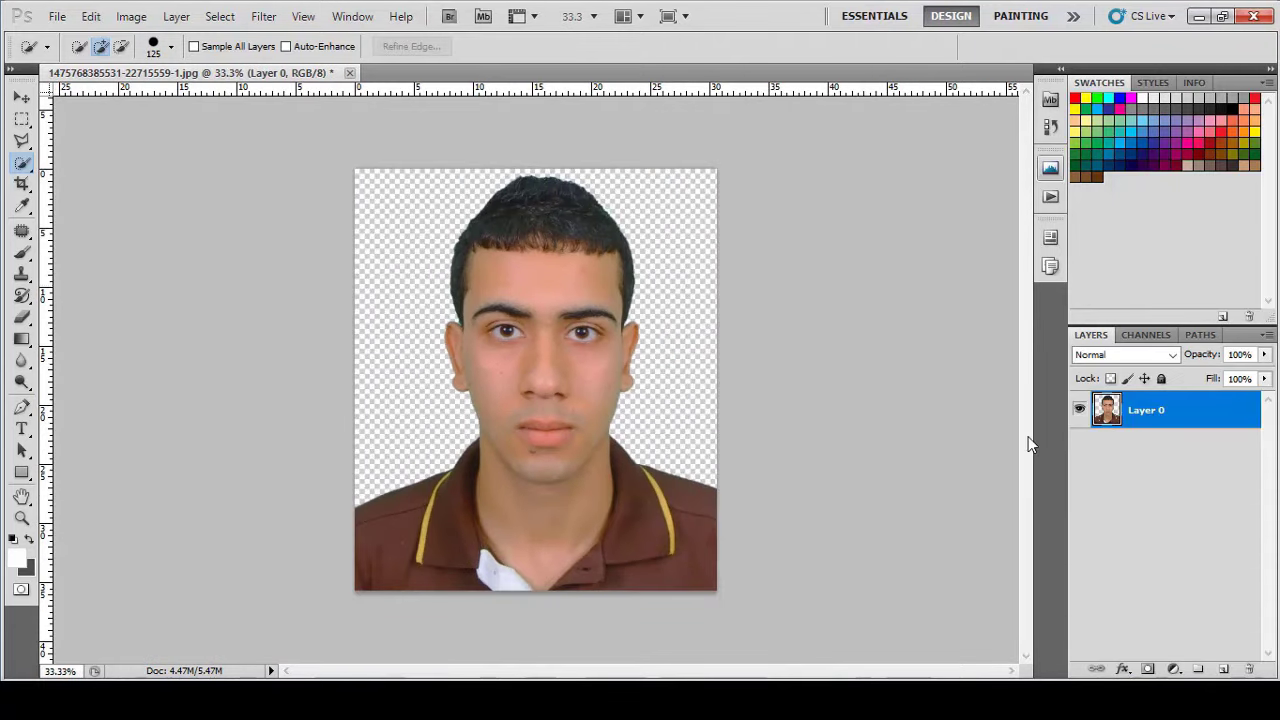
left_click(1106, 411, "ctrl")
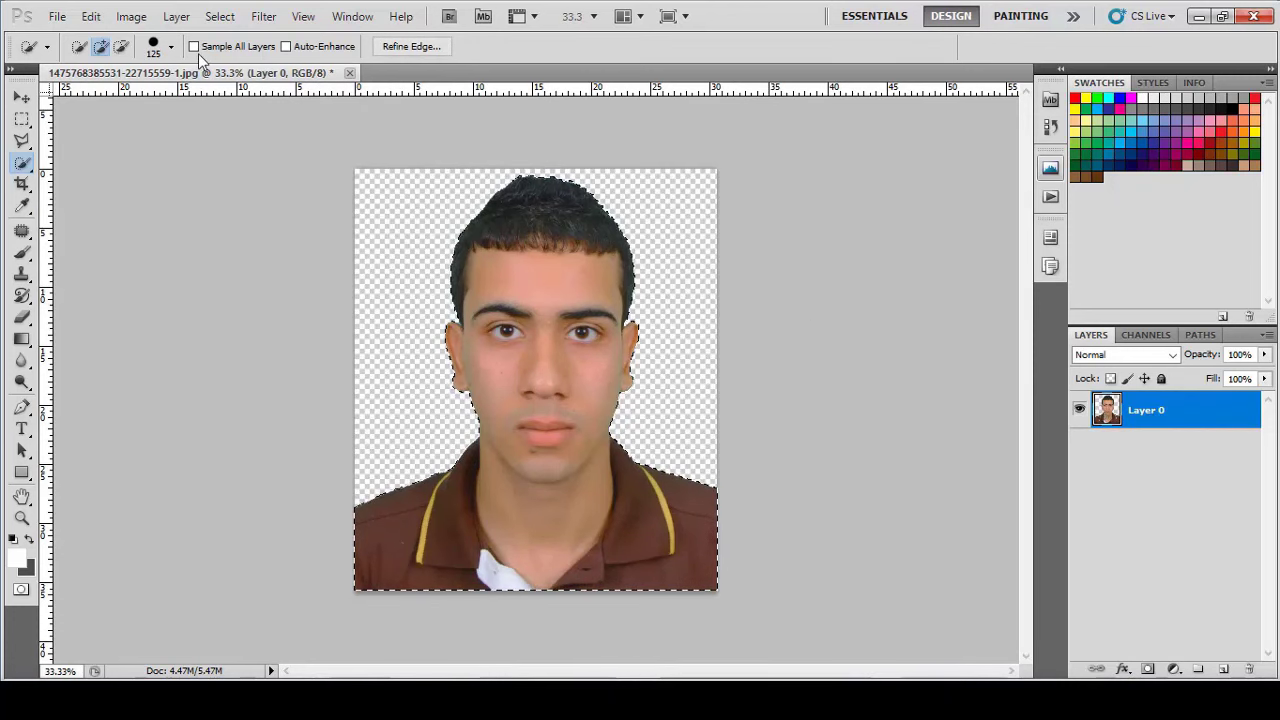
left_click(220, 17)
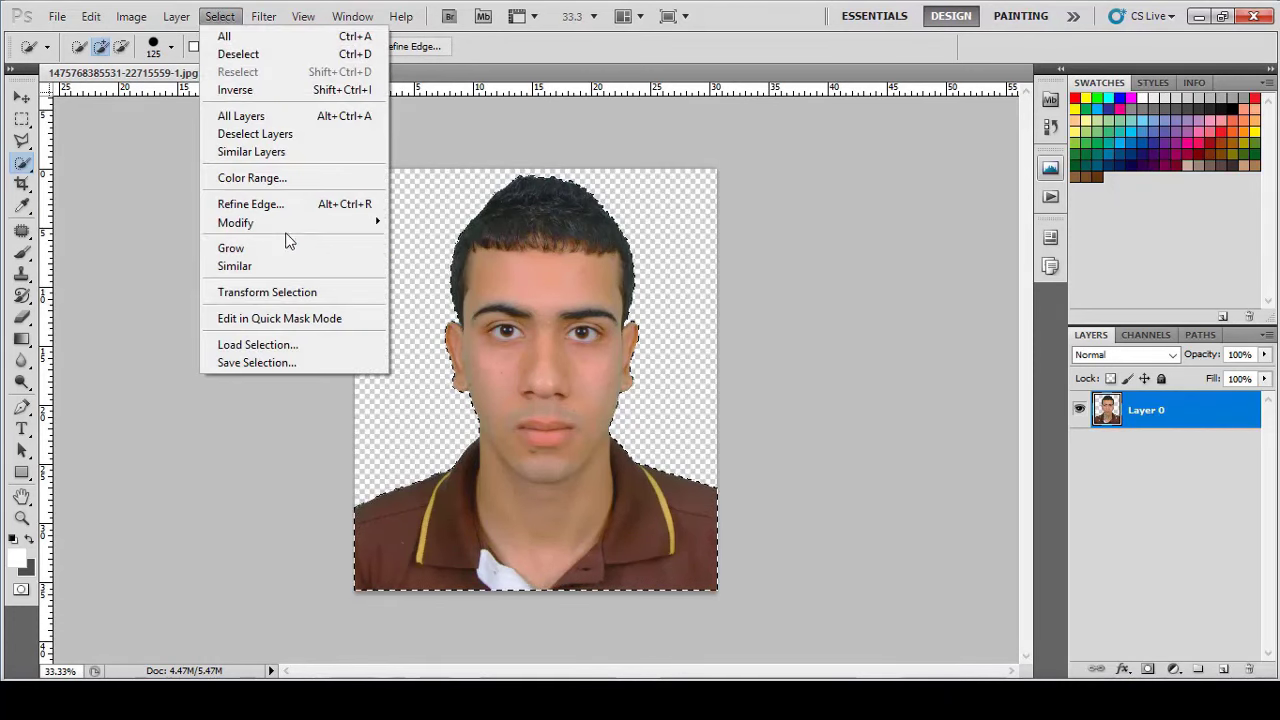
mouse_move(287, 232)
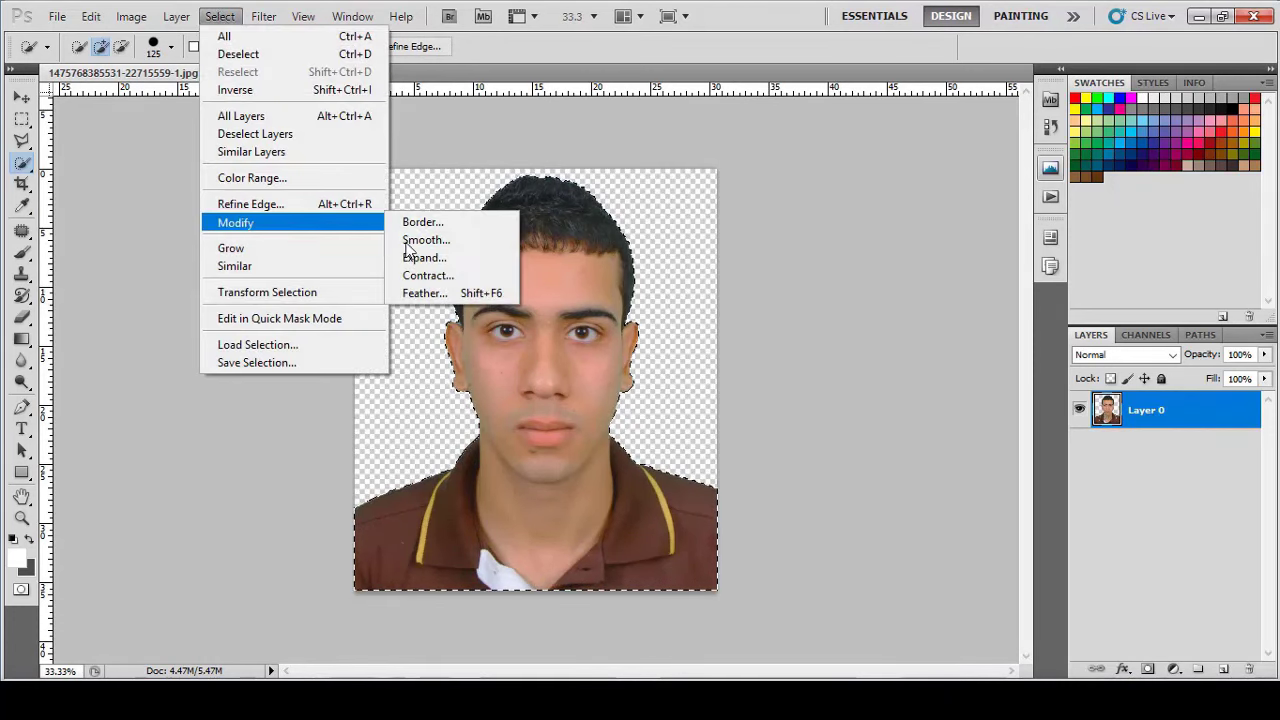
left_click(454, 277)
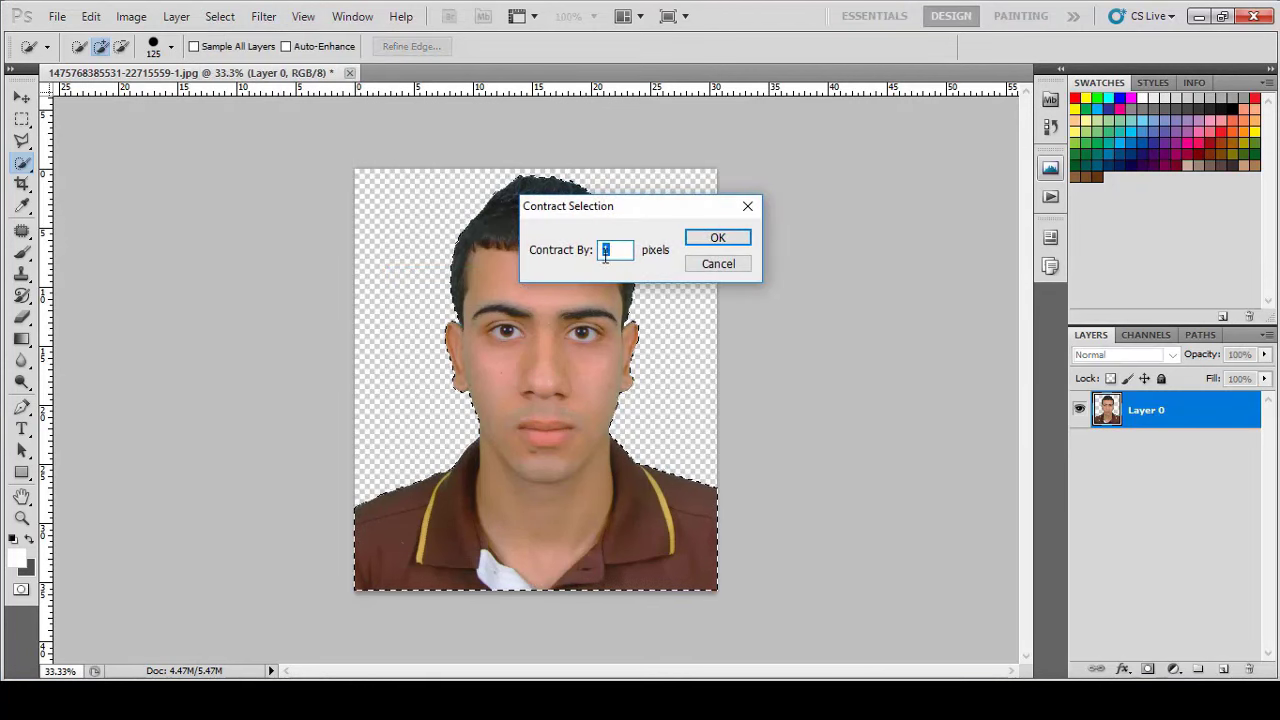
left_click(713, 248)
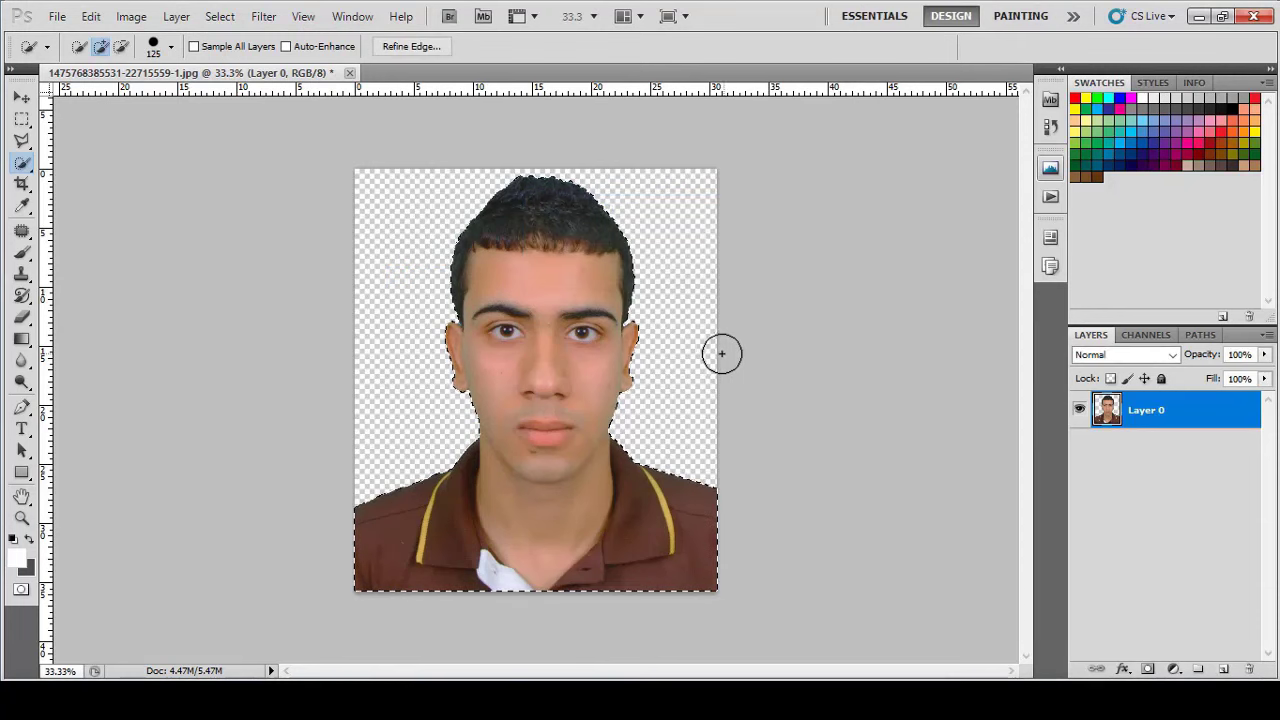
Step: Contract the selection around the man a second time to pull it further inside his outline
key("ctrl+plus")
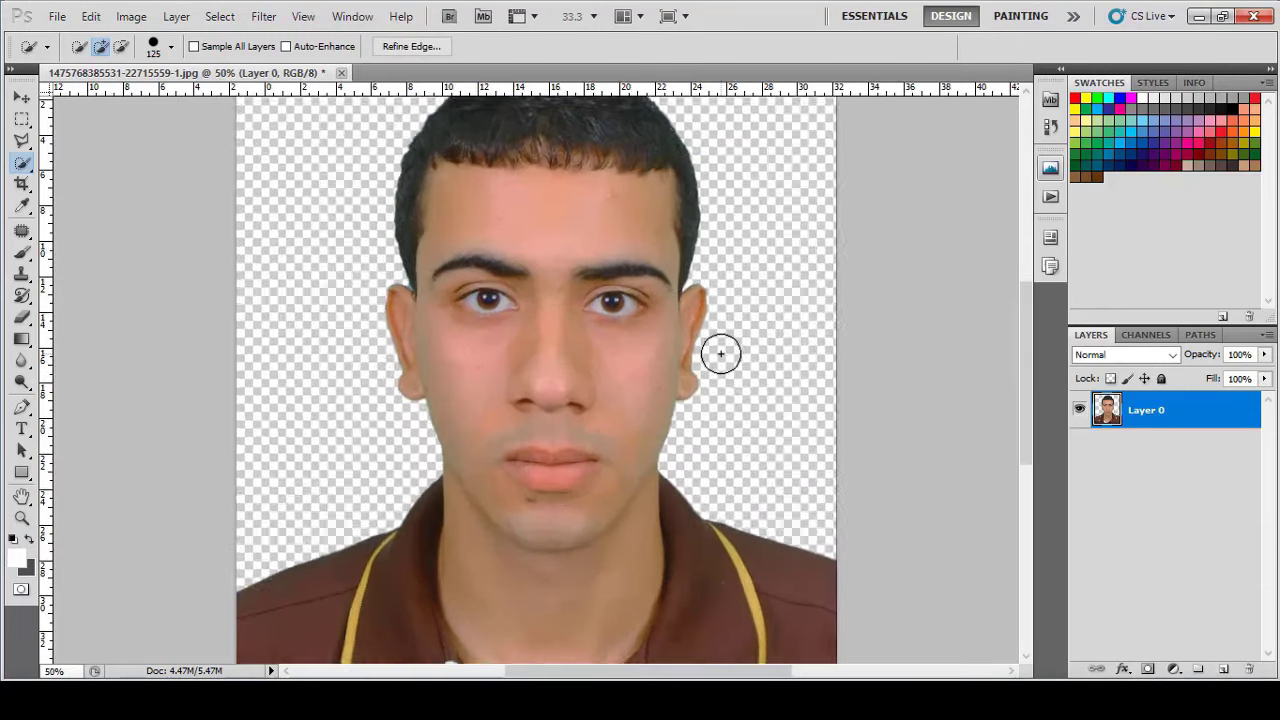
key("ctrl+plus")
key("ctrl+plus")
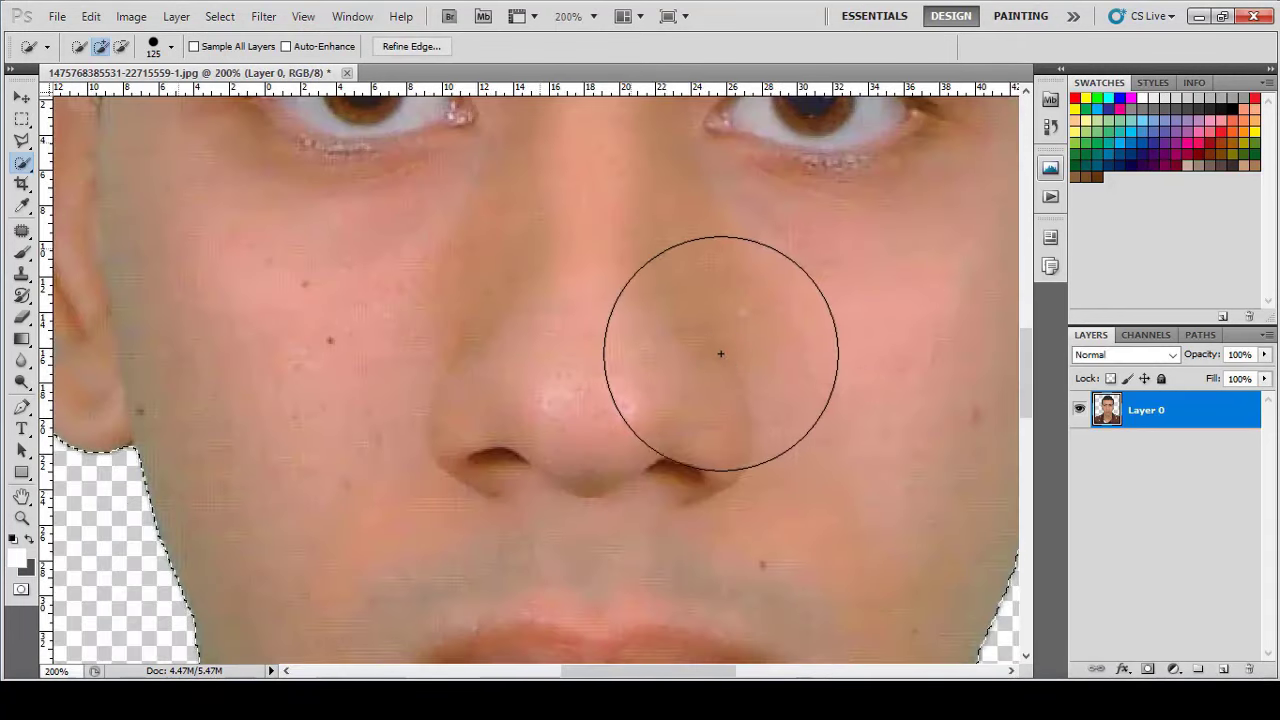
left_click_drag(627, 671, 700, 675)
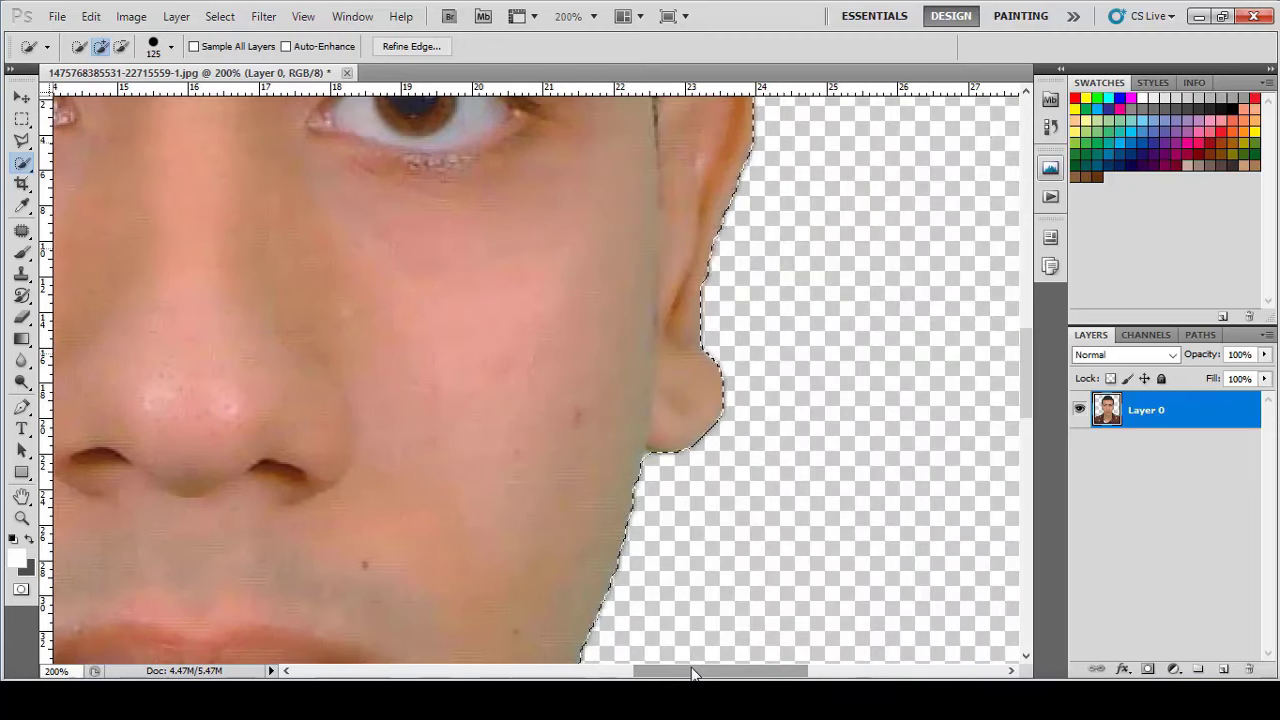
key("ctrl+0")
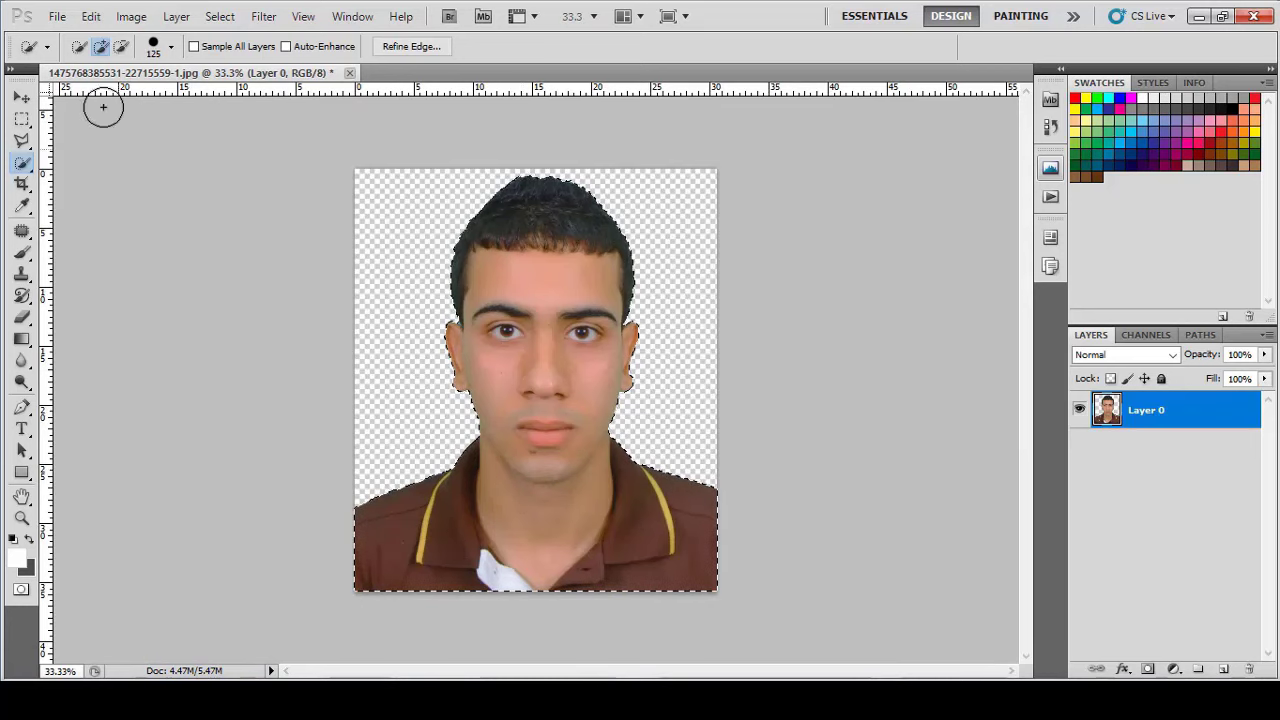
left_click(224, 18)
mouse_move(300, 222)
left_click(428, 275)
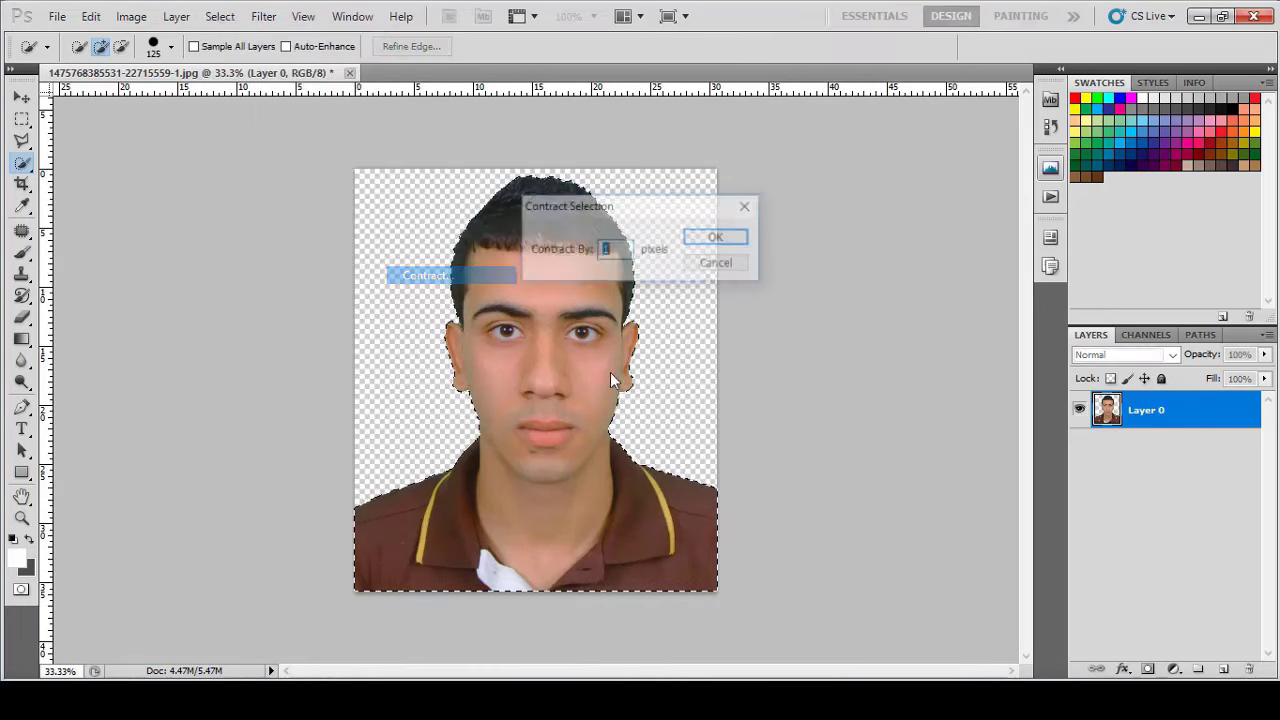
type("8")
left_click(715, 240)
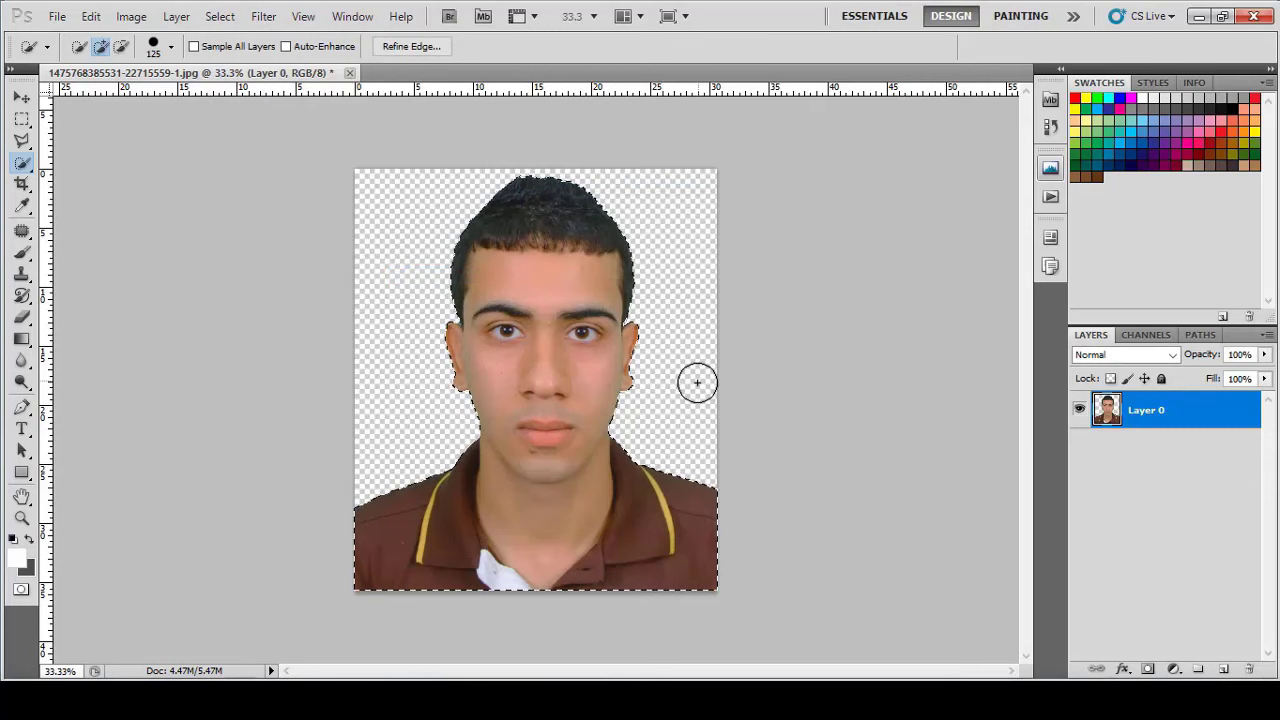
Step: Invert the selection, delete the thin leftover fringe around the man and deselect
key("ctrl+plus")
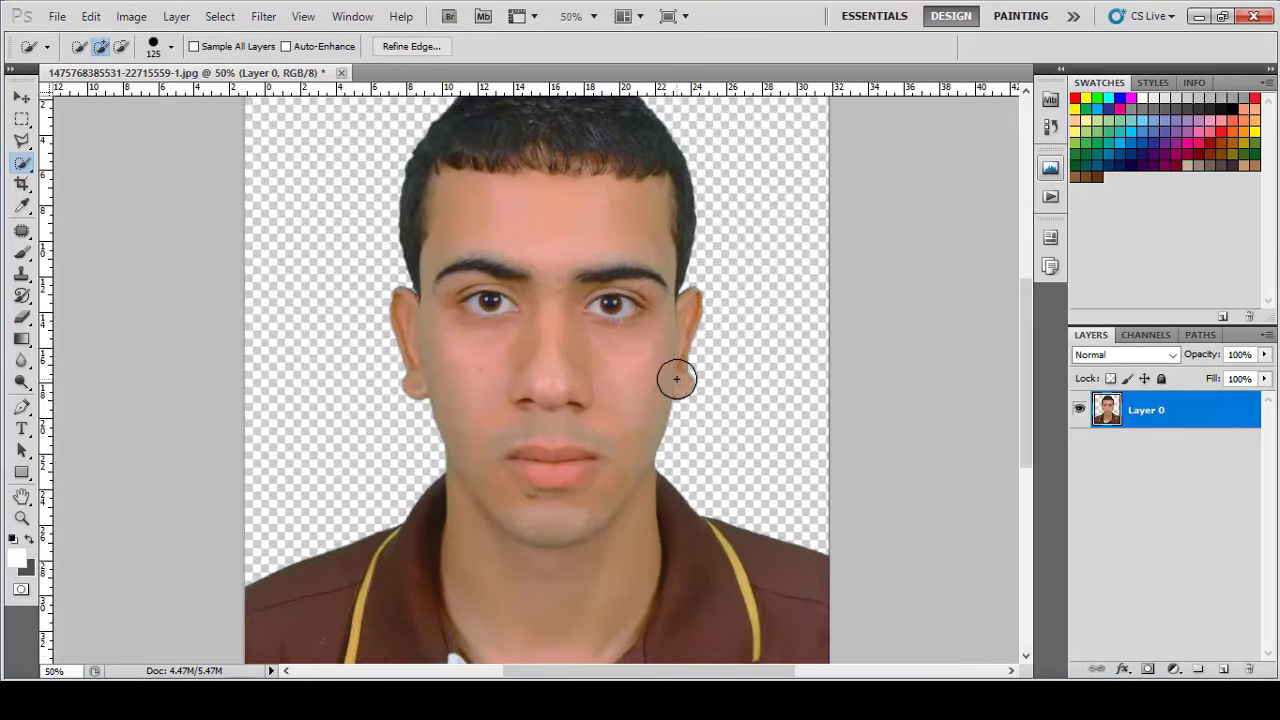
key("ctrl+plus")
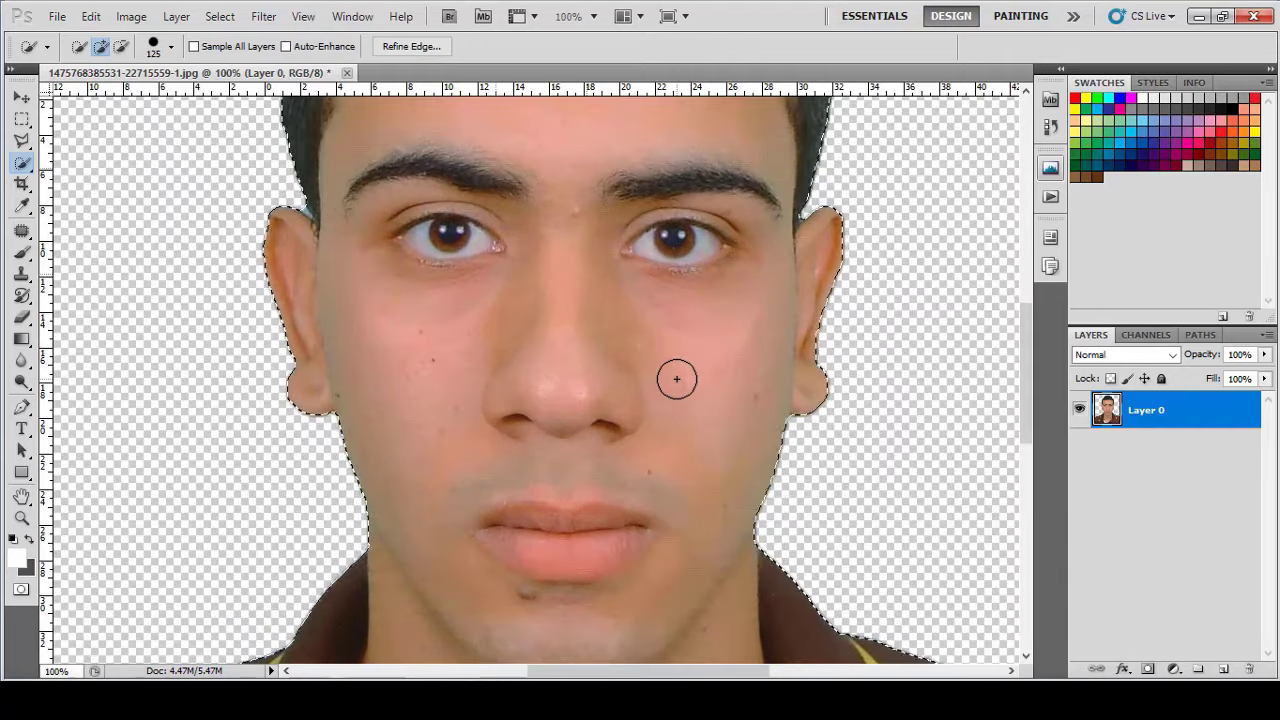
key("ctrl+minus")
key("ctrl+minus")
key("ctrl+minus")
key("ctrl+minus")
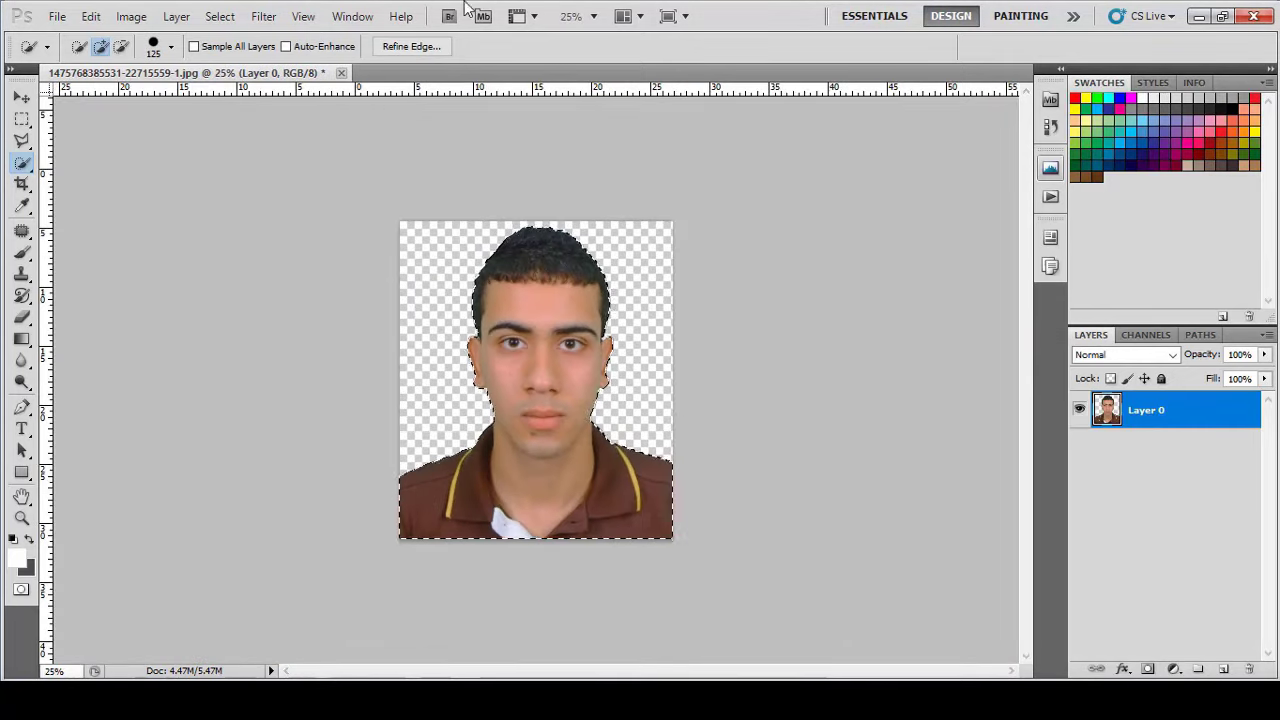
left_click(220, 16)
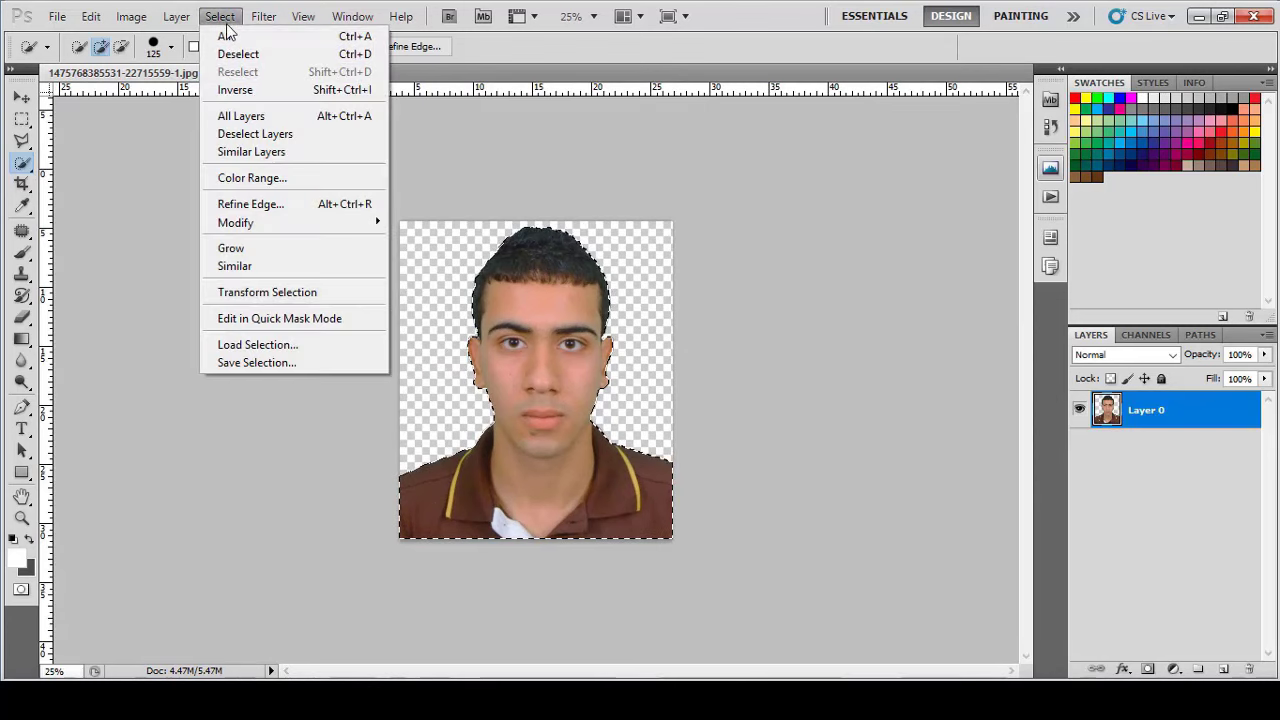
left_click(253, 90)
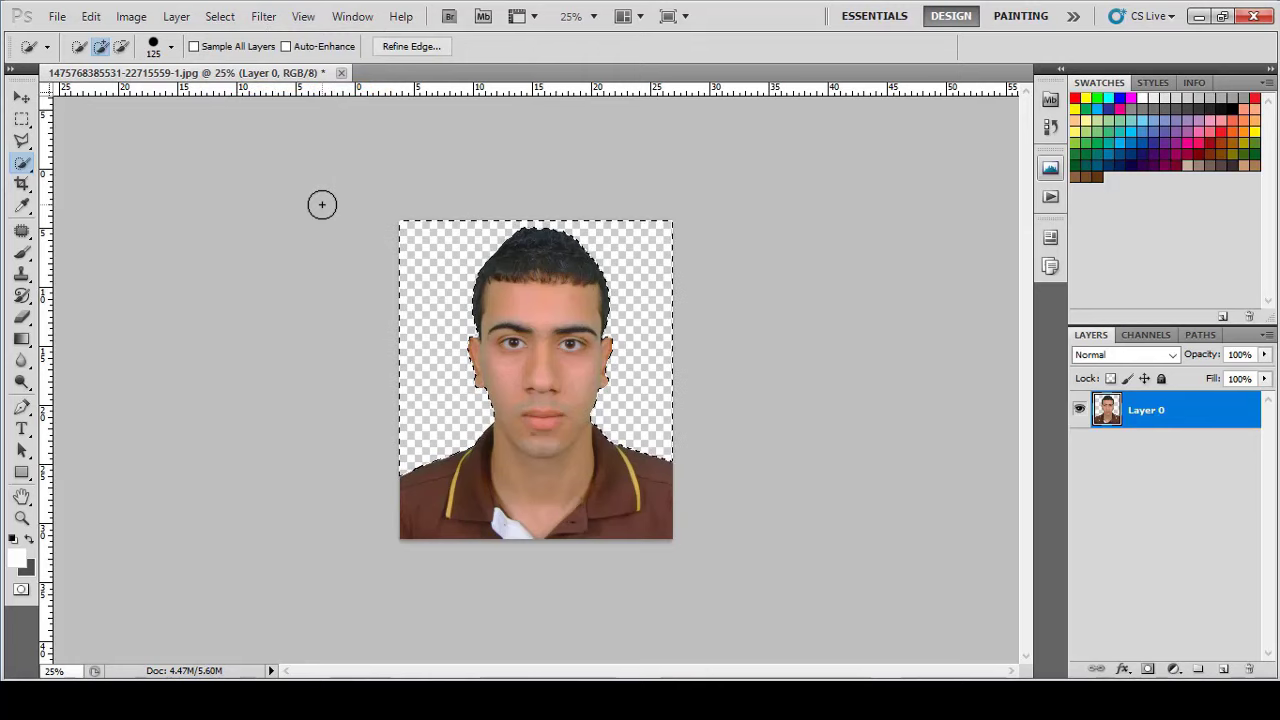
key("ctrl+d")
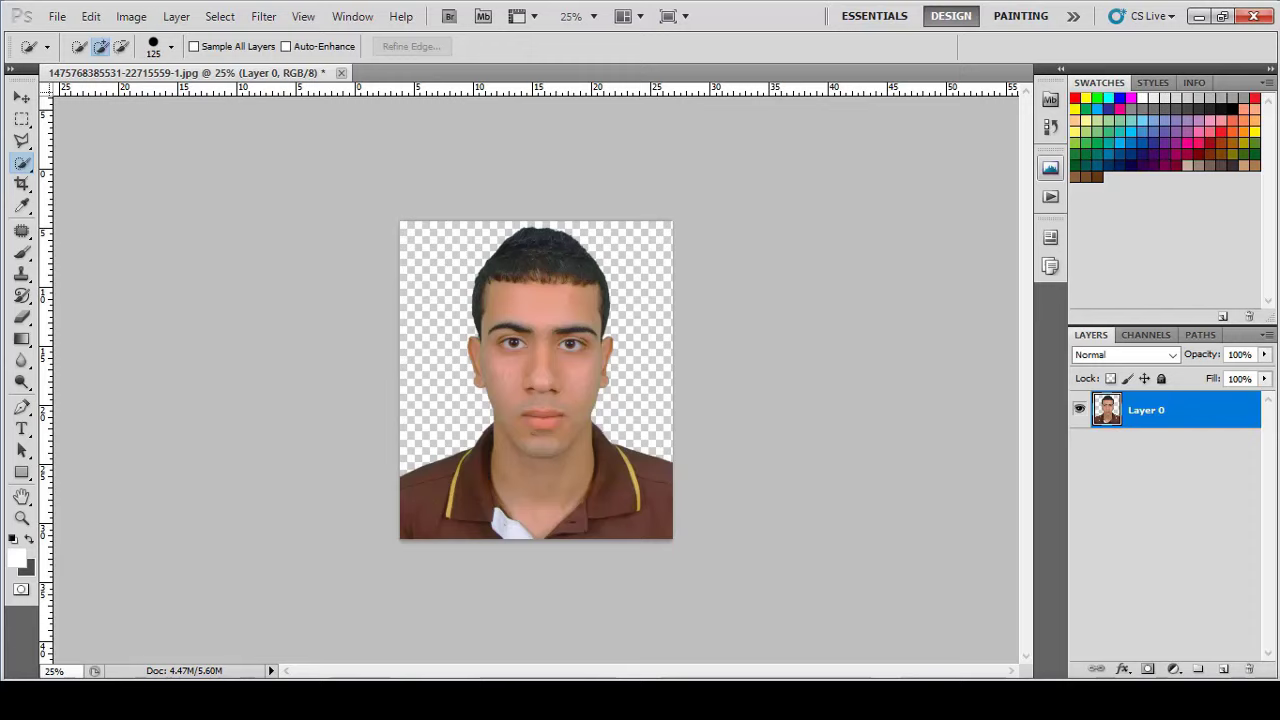
Step: Start a new document and set its width and height units to cm
left_click(55, 18)
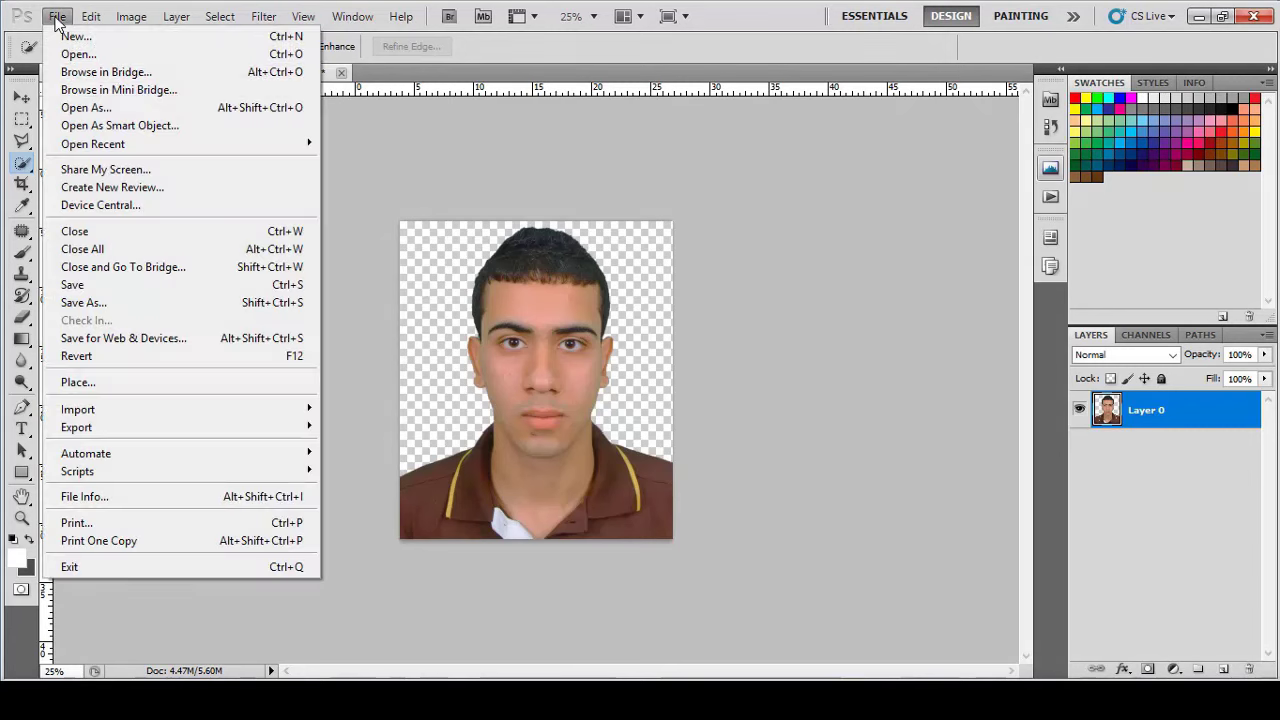
key("Escape")
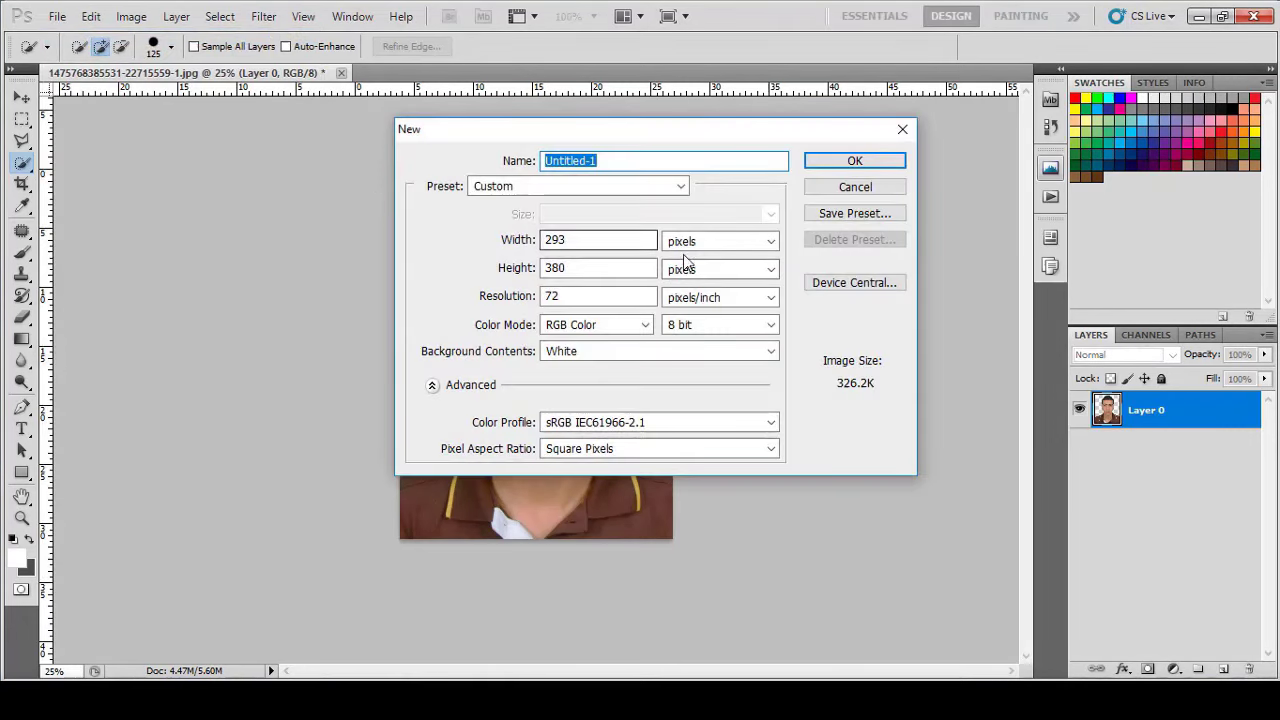
double_click(648, 240)
type("293")
left_click(698, 244)
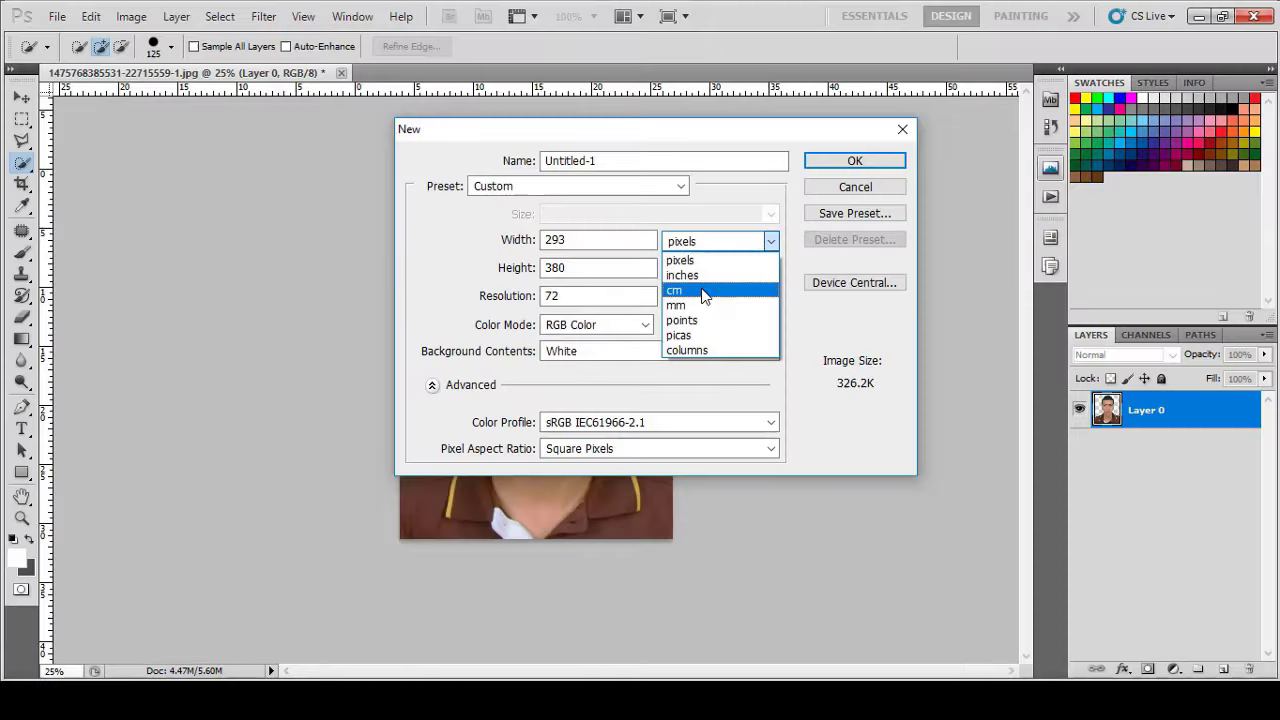
left_click(704, 291)
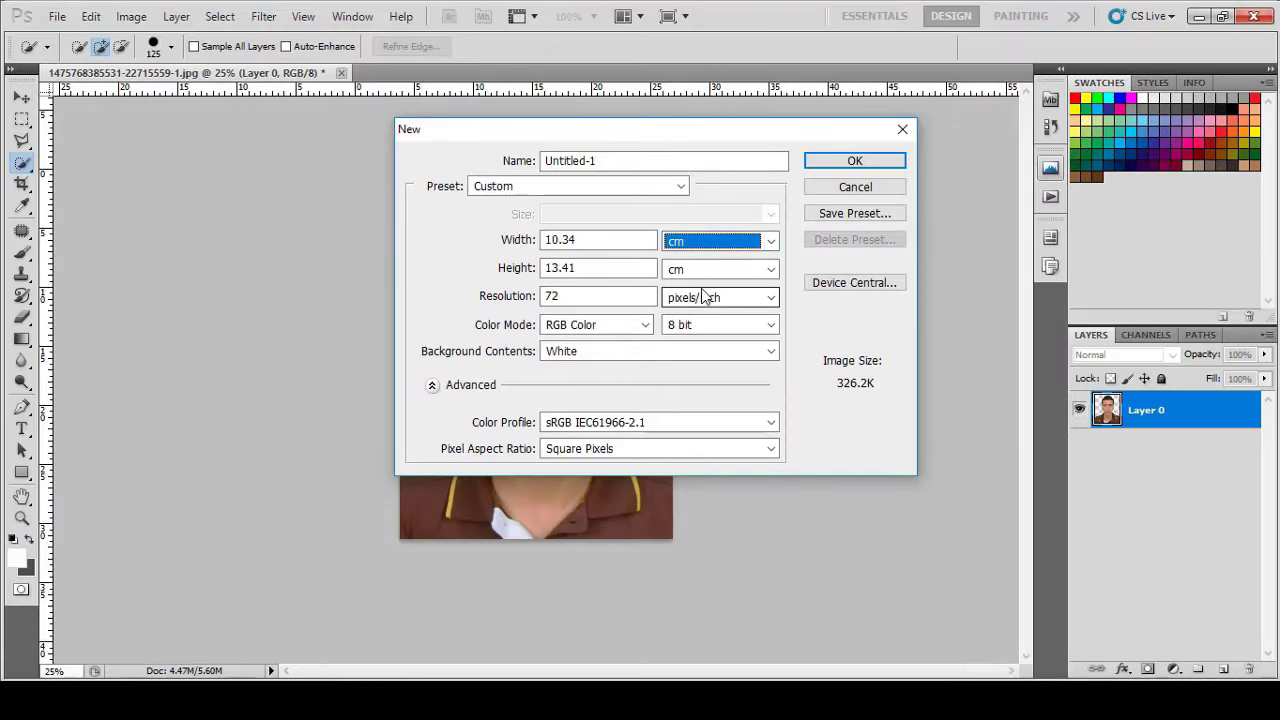
Step: Create the new document 3 cm wide and 4 cm high at 300 pixels/inch with a white background
double_click(598, 240)
type("3")
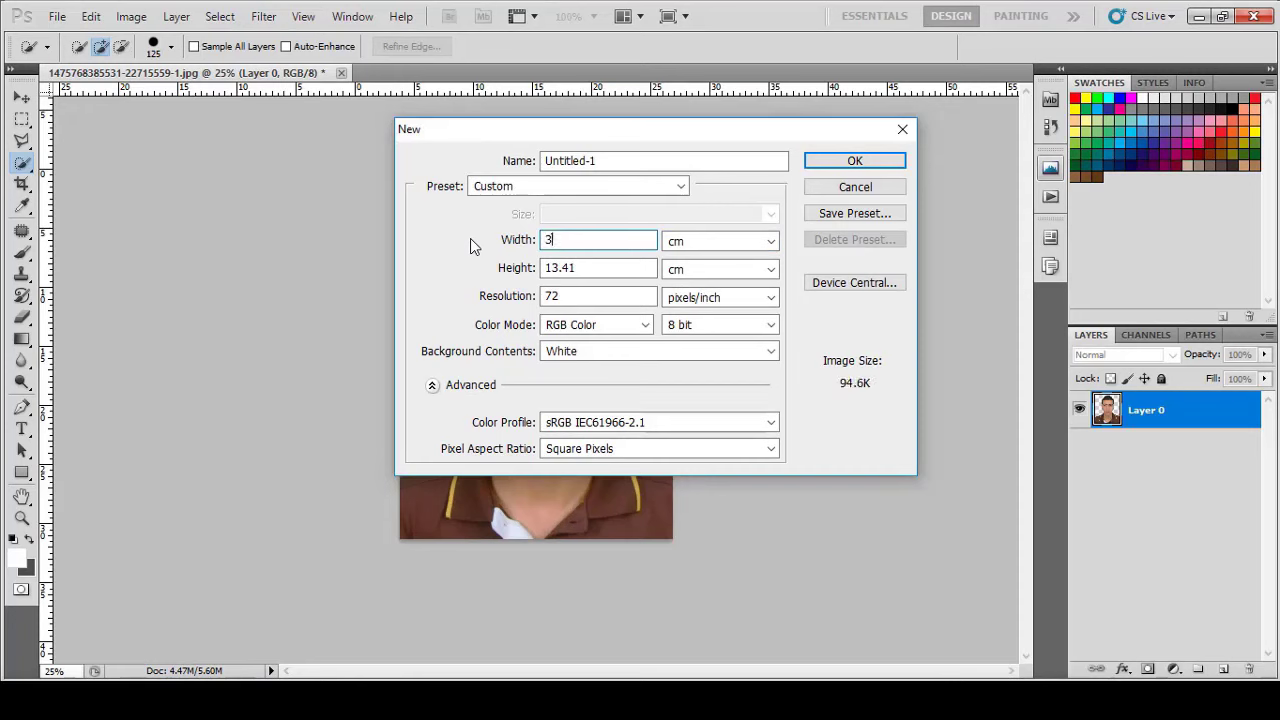
double_click(598, 268)
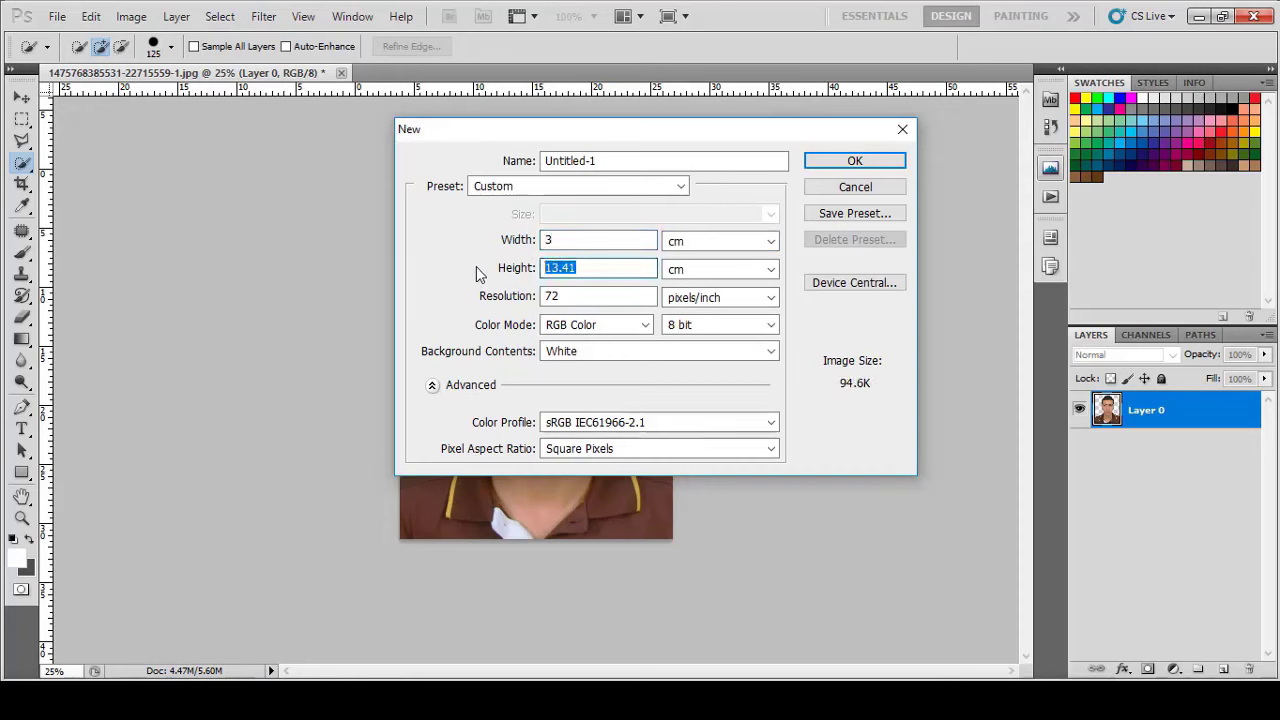
type("4")
key("Tab")
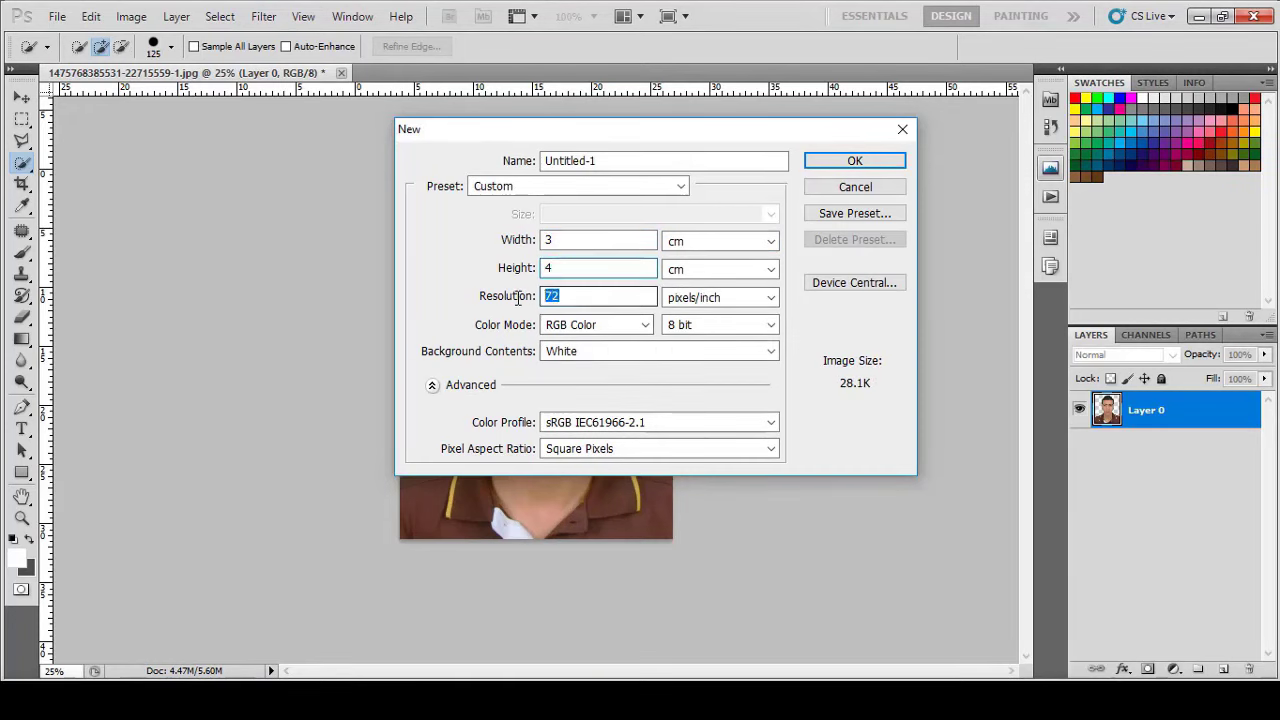
type("300")
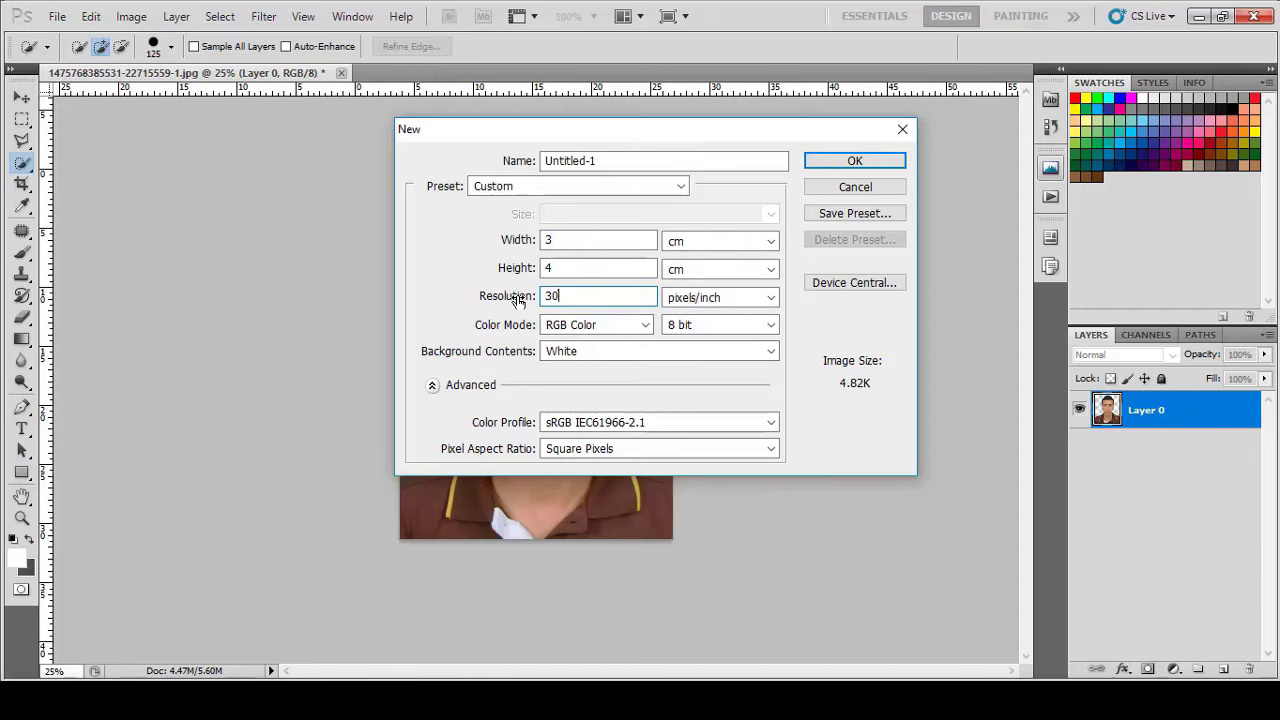
left_click(855, 162)
Step: Bring the cut-out man from the portrait file into the 3 × 4 cm document with the Move tool
left_click(100, 73)
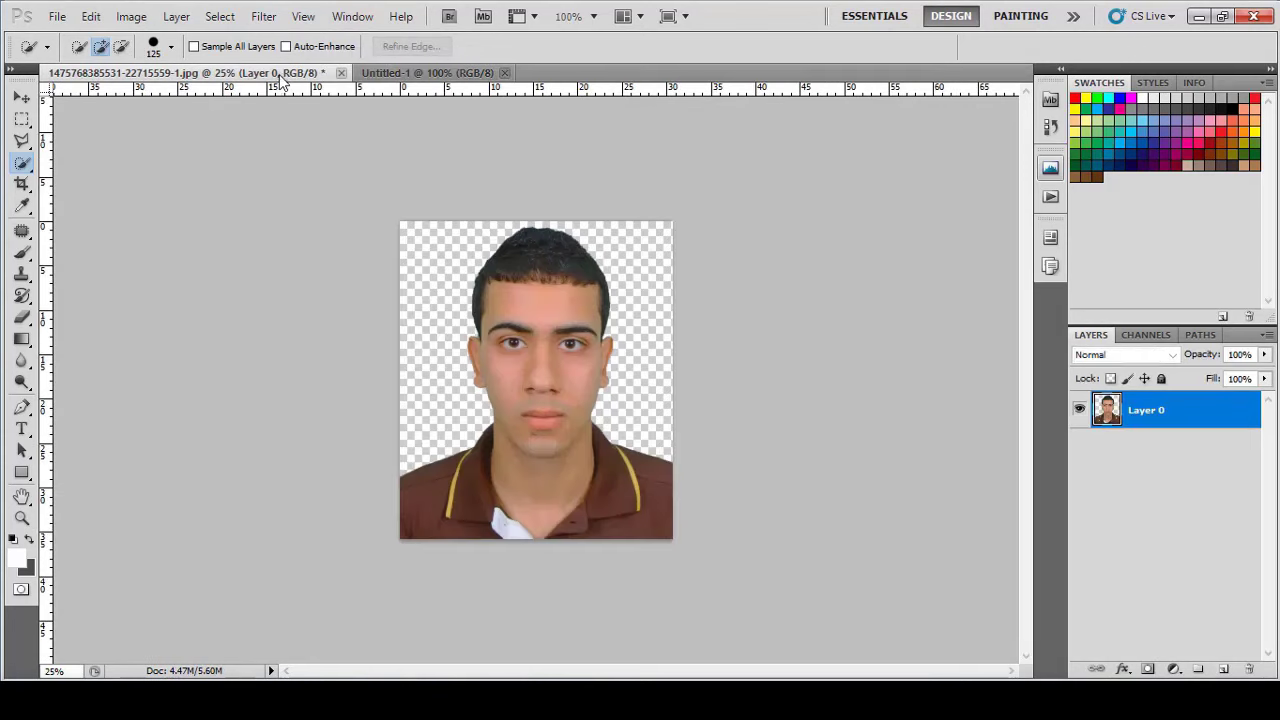
left_click(22, 97)
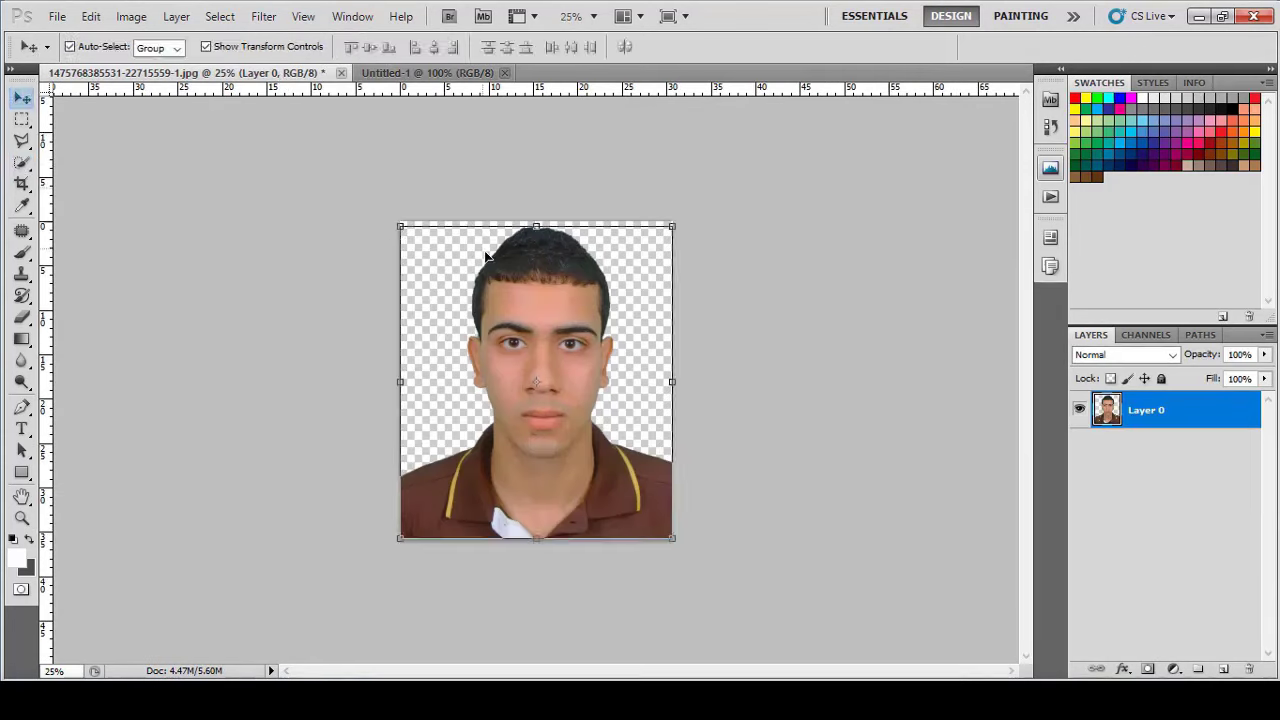
left_click_drag(545, 244, 545, 301)
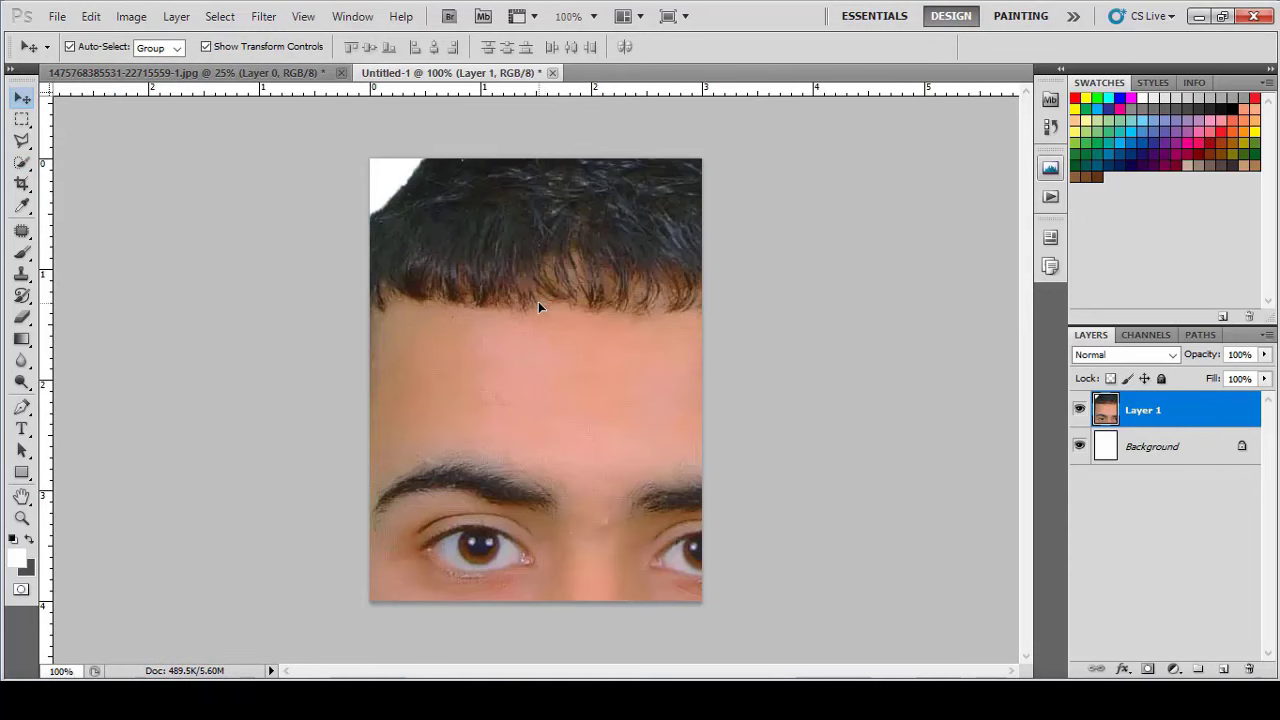
Step: Scale the man proportionally to about 31% so he spans the canvas width, with his shoulders on the lower edge
key("ctrl+minus")
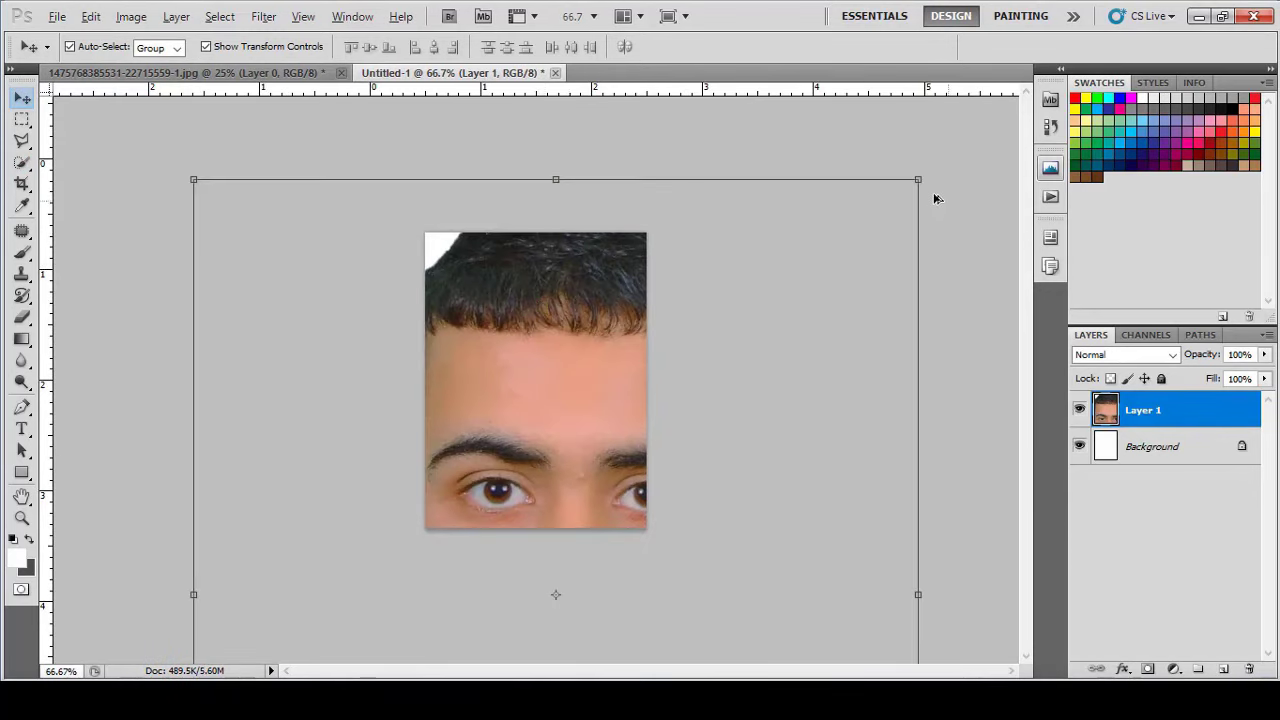
left_click_drag(920, 177, 584, 394)
left_click_drag(586, 443, 558, 293)
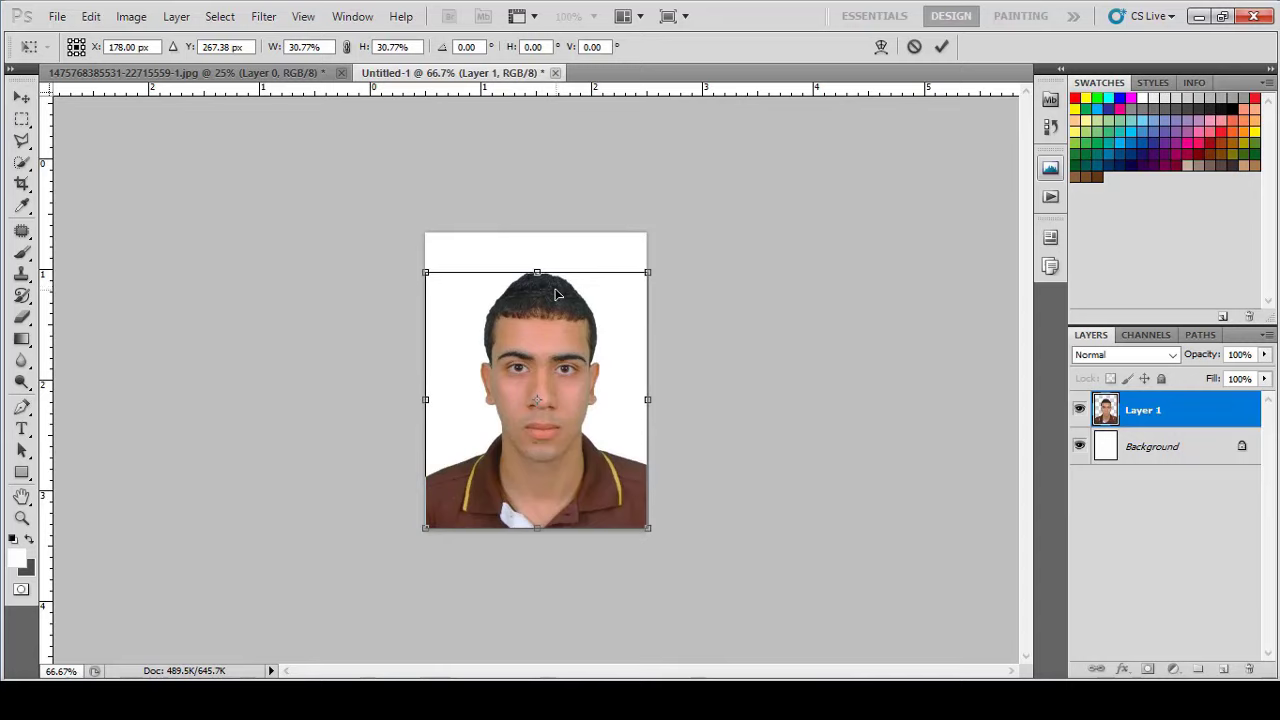
left_click_drag(648, 272, 651, 269)
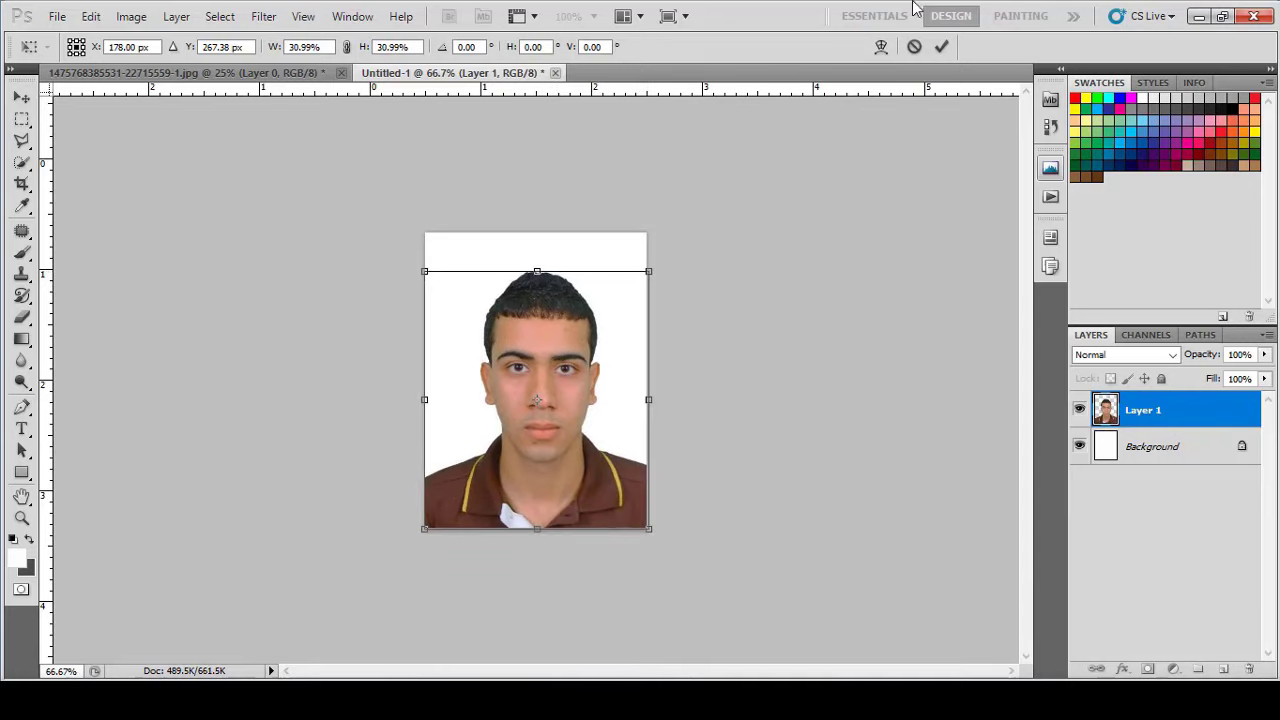
left_click(941, 46)
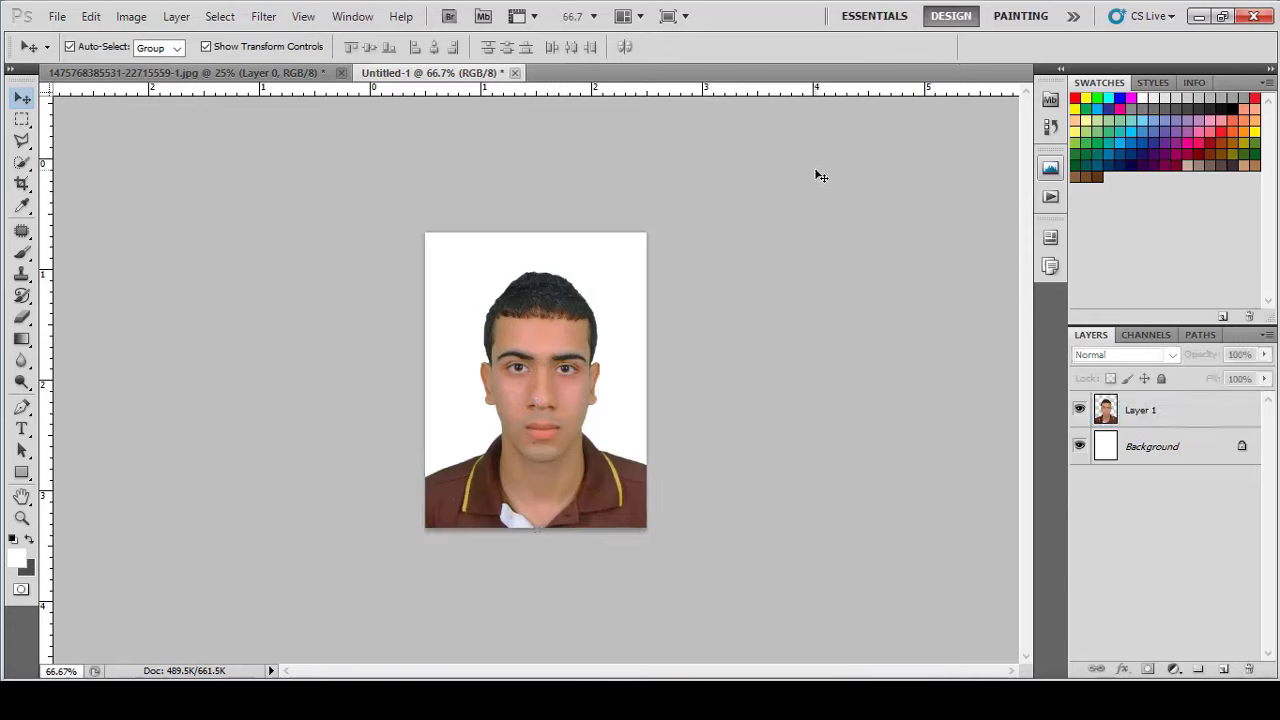
Step: Merge Layer 1 with the white Background layer
left_click(1154, 416)
left_click(1133, 449, "shift")
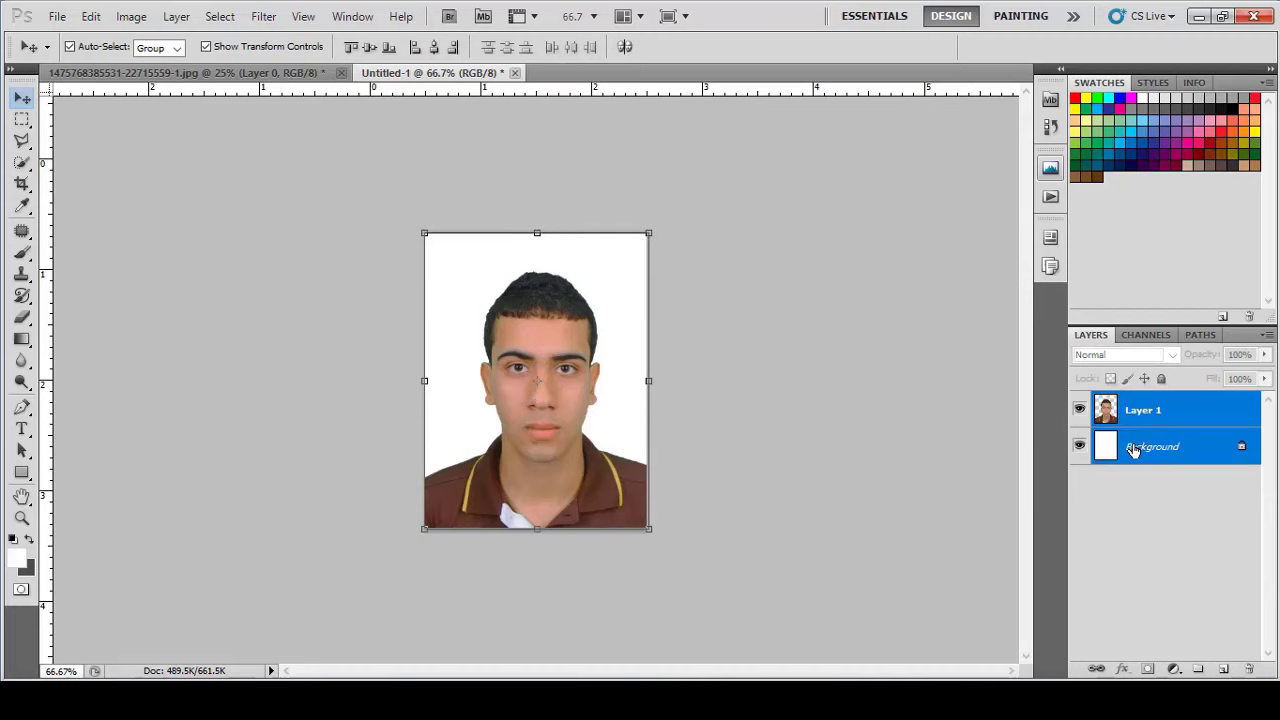
left_click(1170, 411)
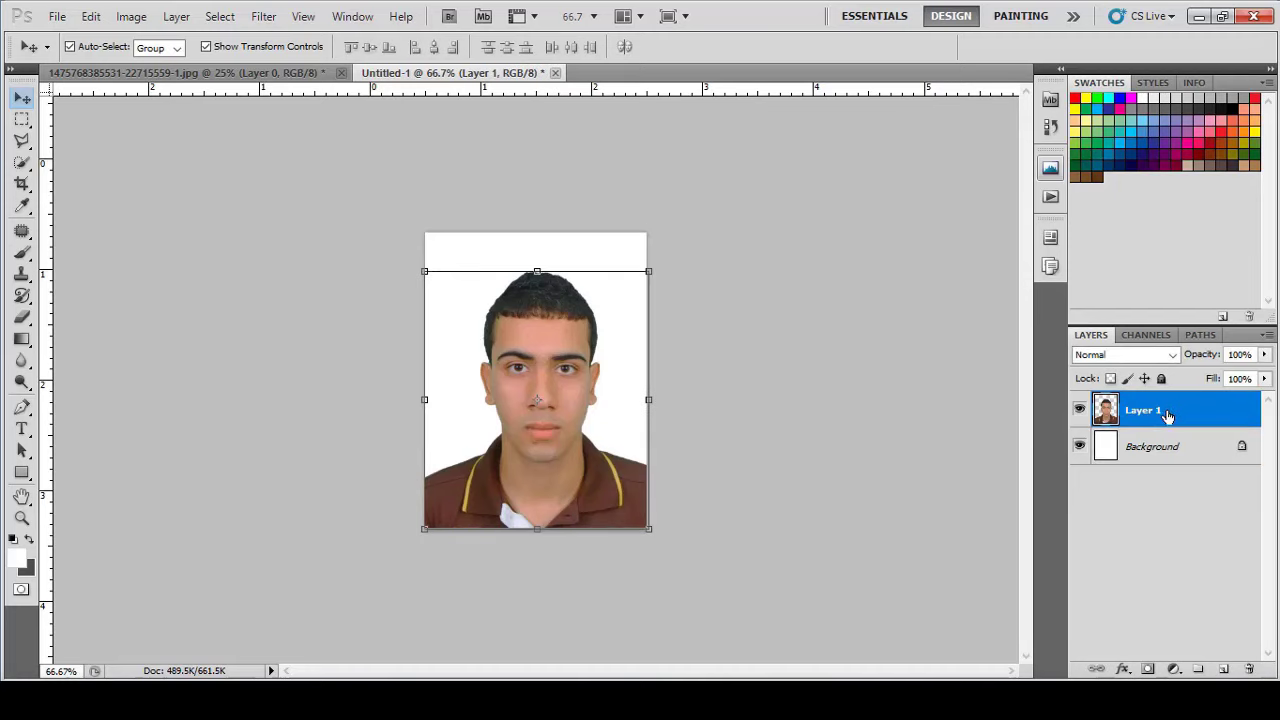
left_click(1162, 460, "shift")
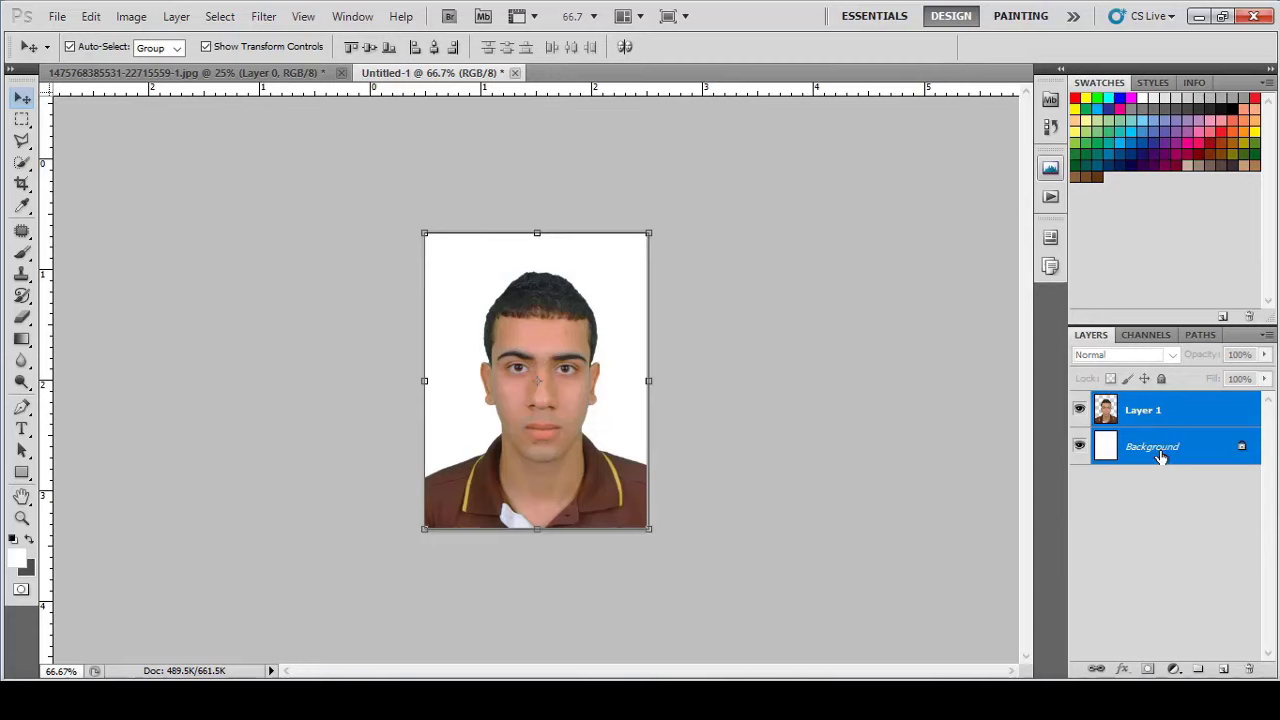
right_click(1160, 457)
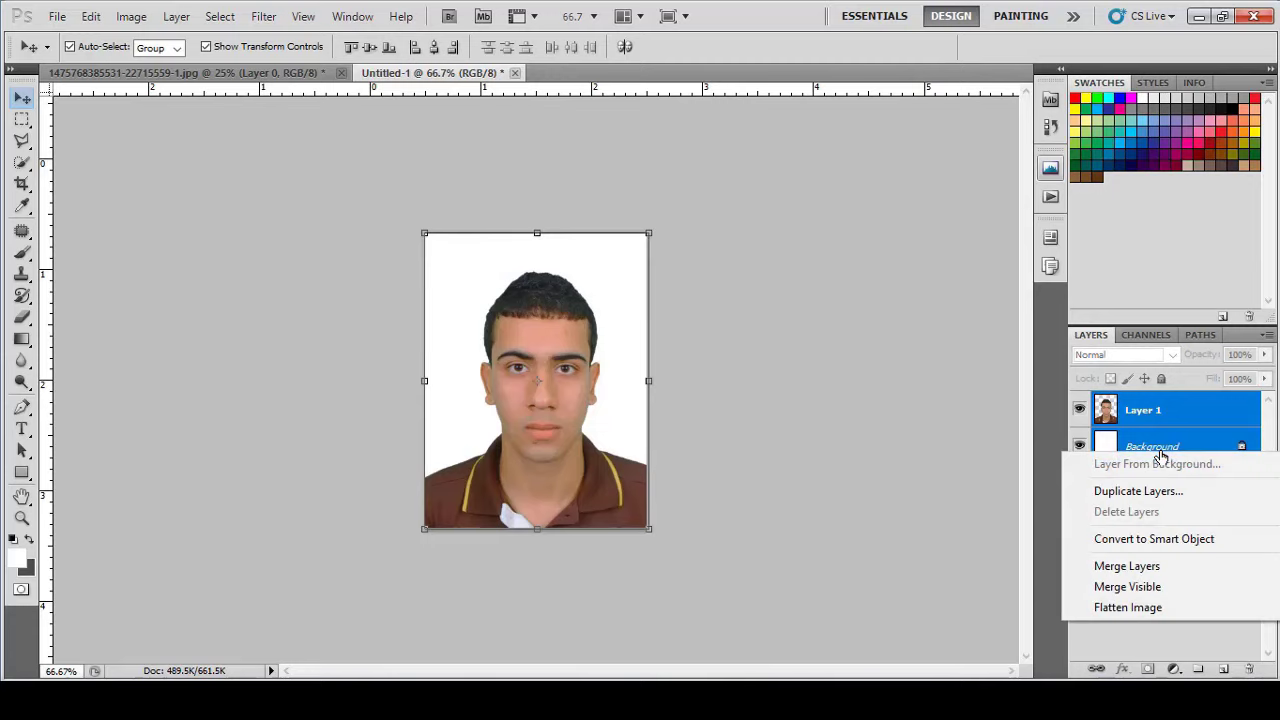
left_click(1140, 568)
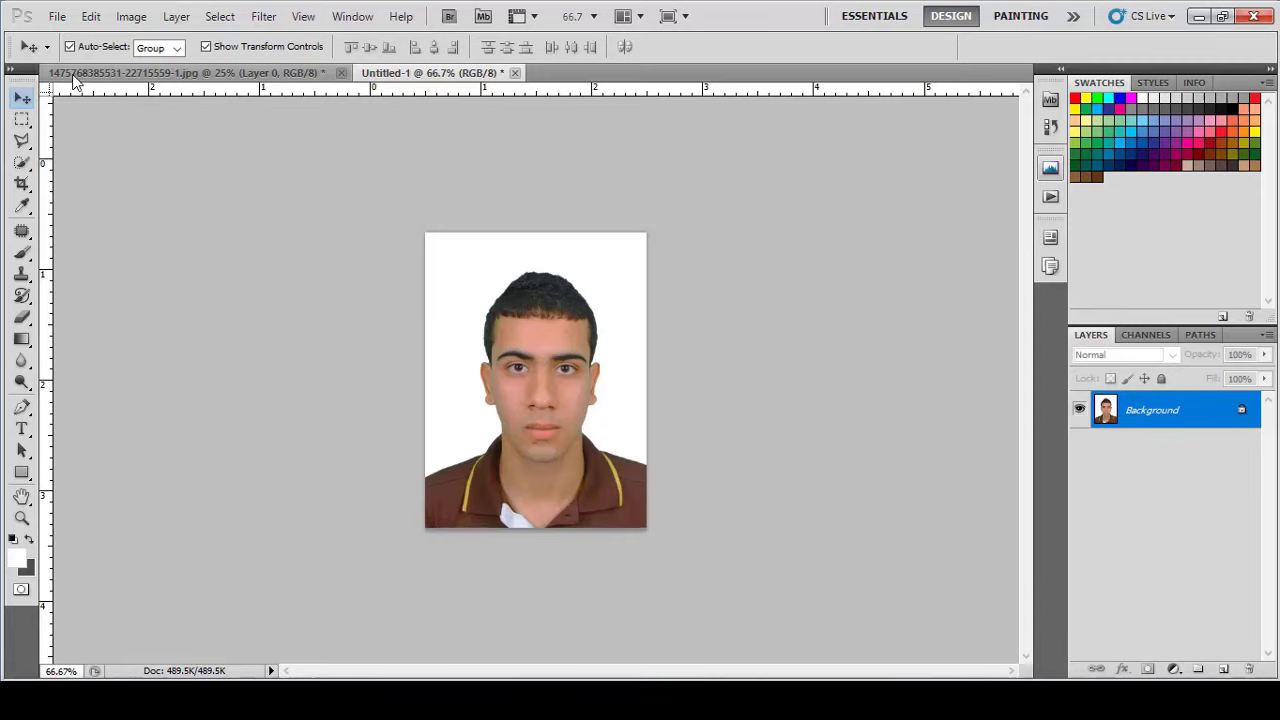
Step: Create a new white document 12 cm wide and 8 cm high at 300 pixels/inch
left_click(57, 16)
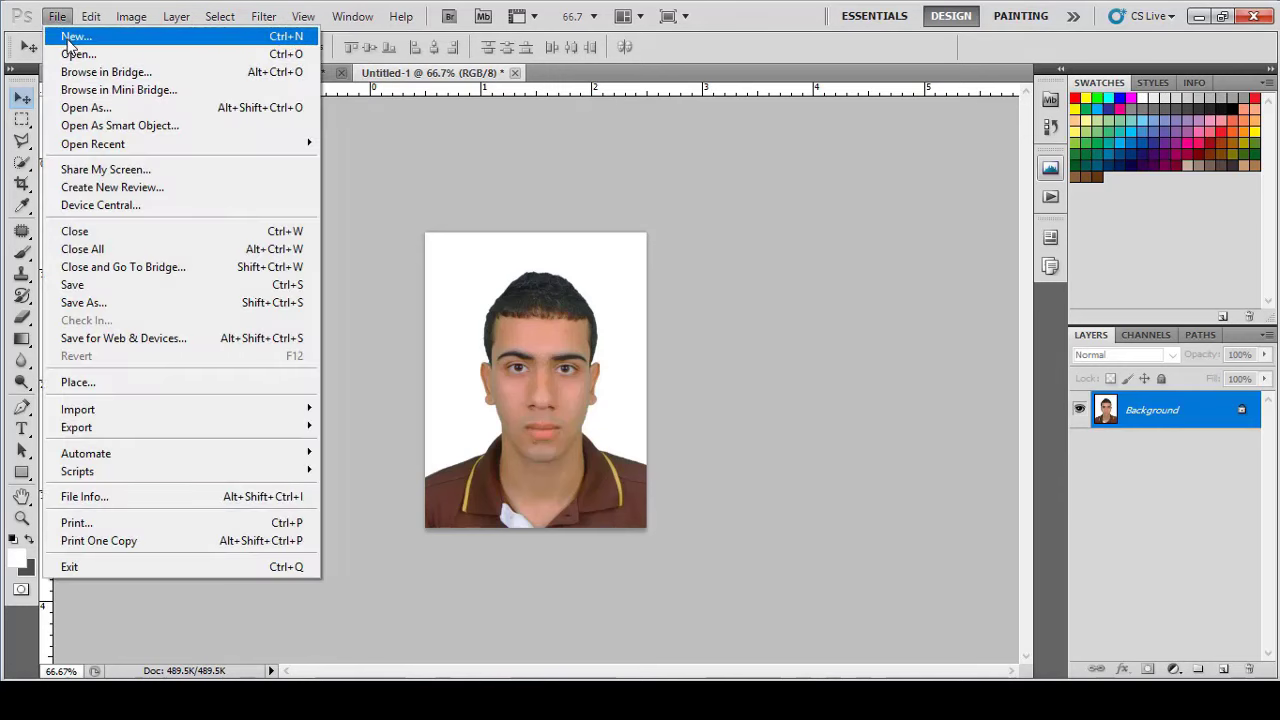
left_click(66, 38)
left_click(496, 241)
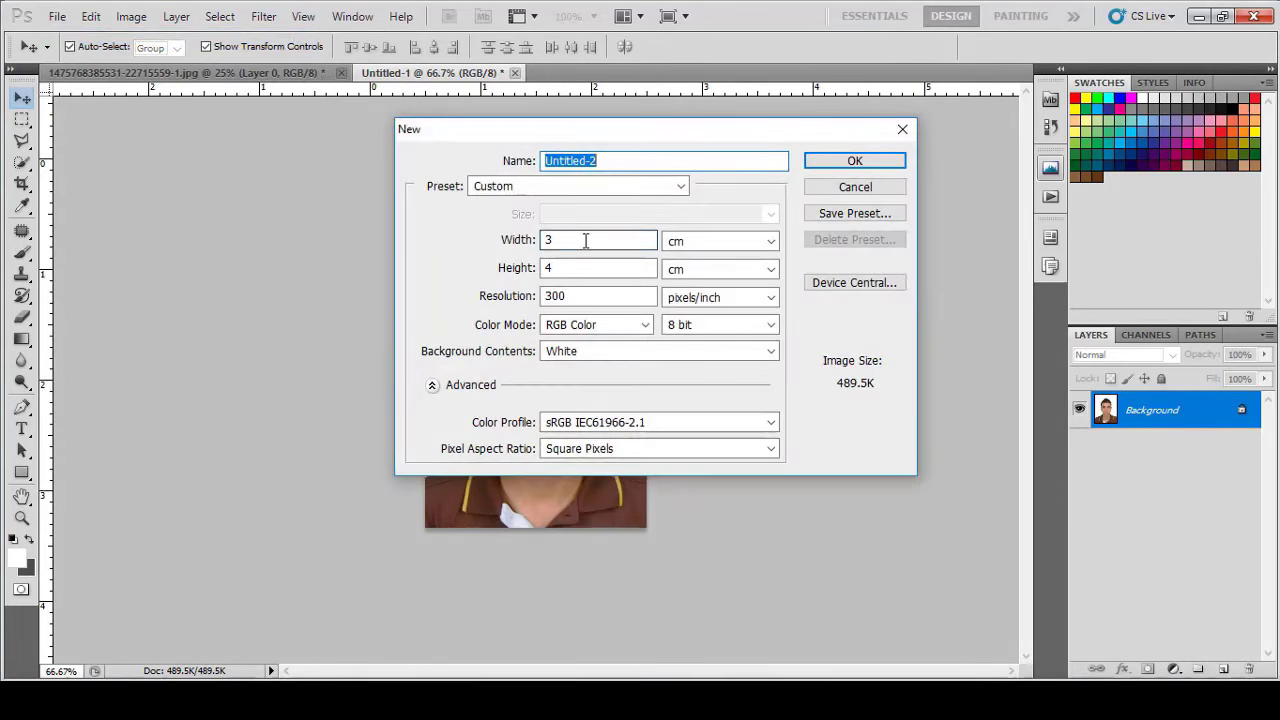
type("12")
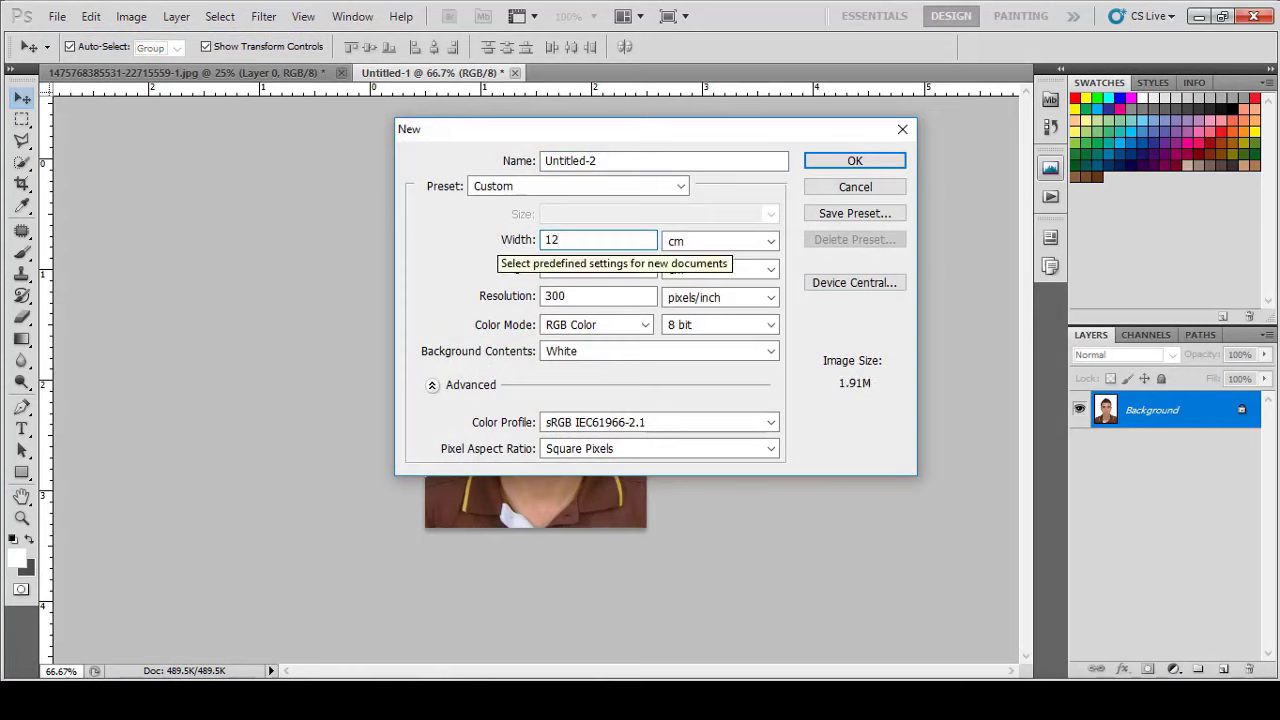
left_click(505, 268)
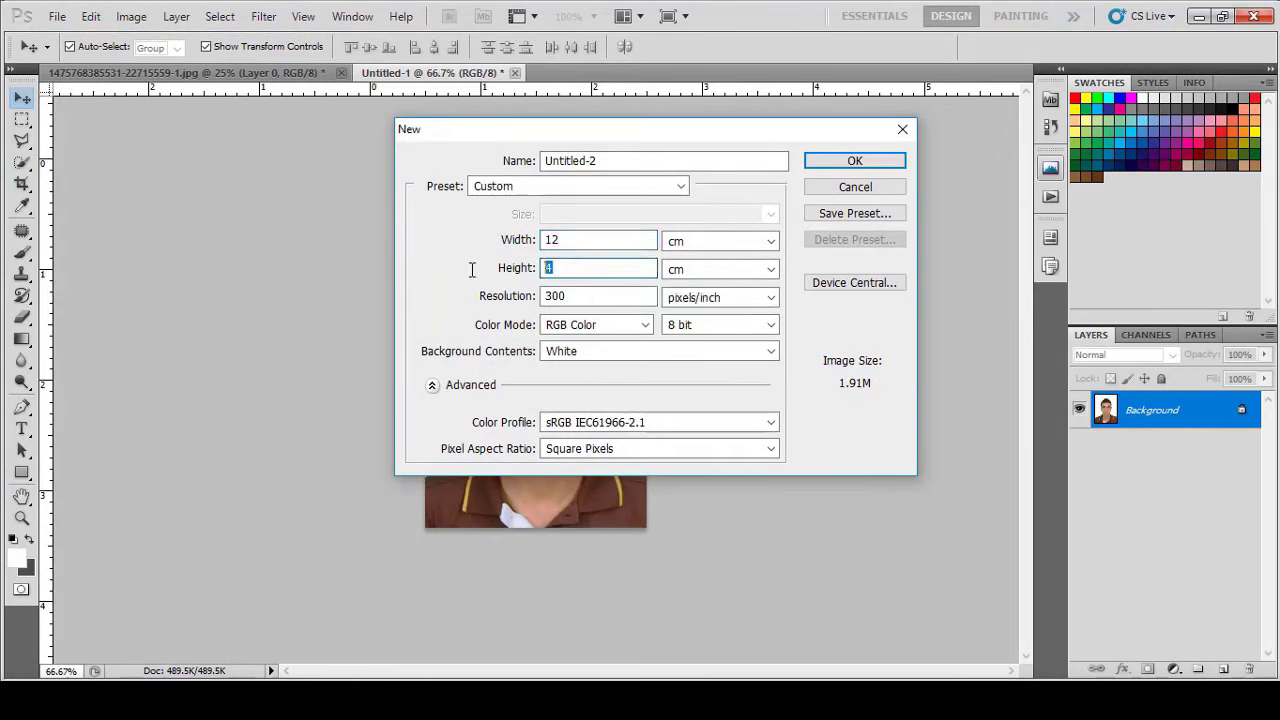
type("8")
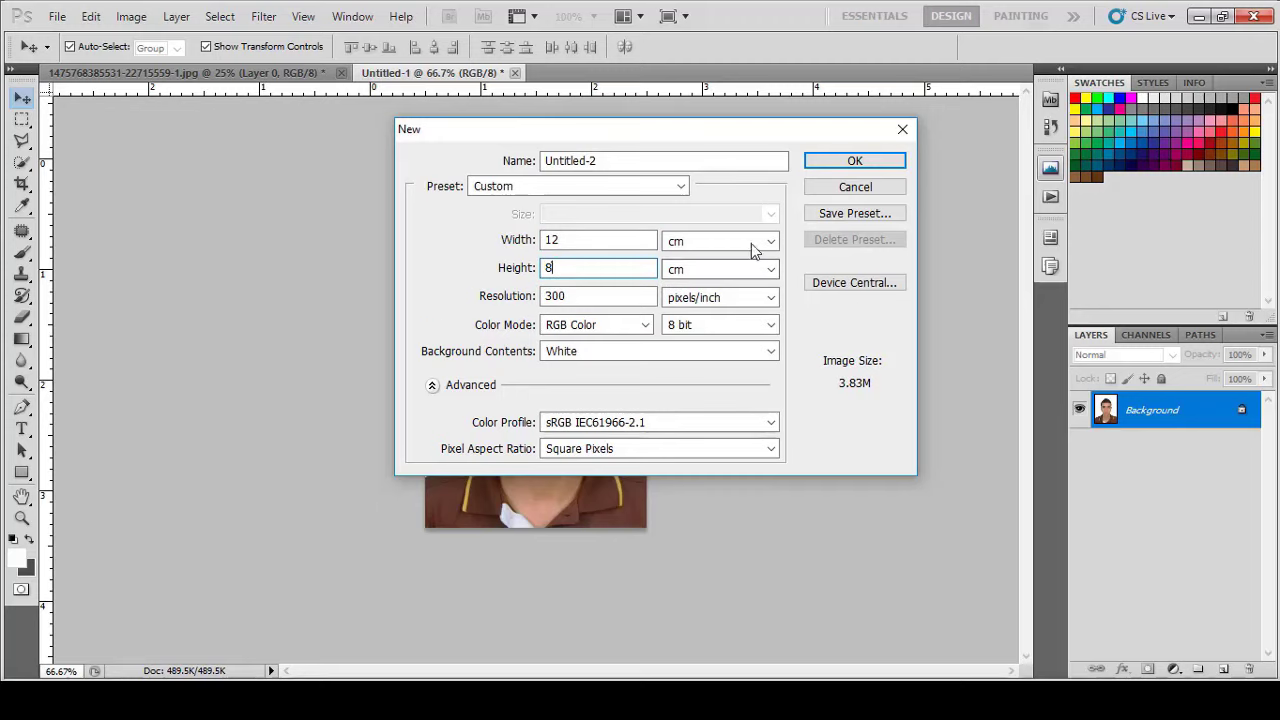
left_click(836, 164)
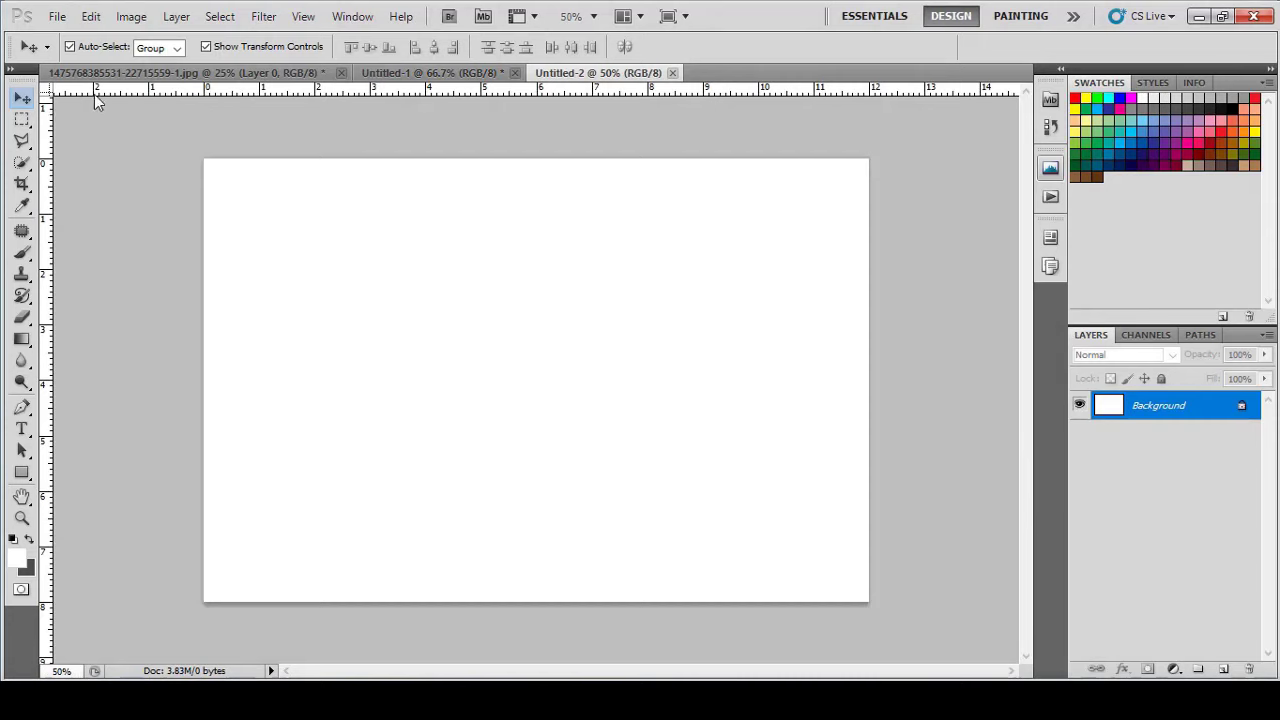
Step: Copy the merged 3 × 4 cm photo into the upper-left corner of the 12 × 8 cm canvas and duplicate it directly to its right
left_click(432, 73)
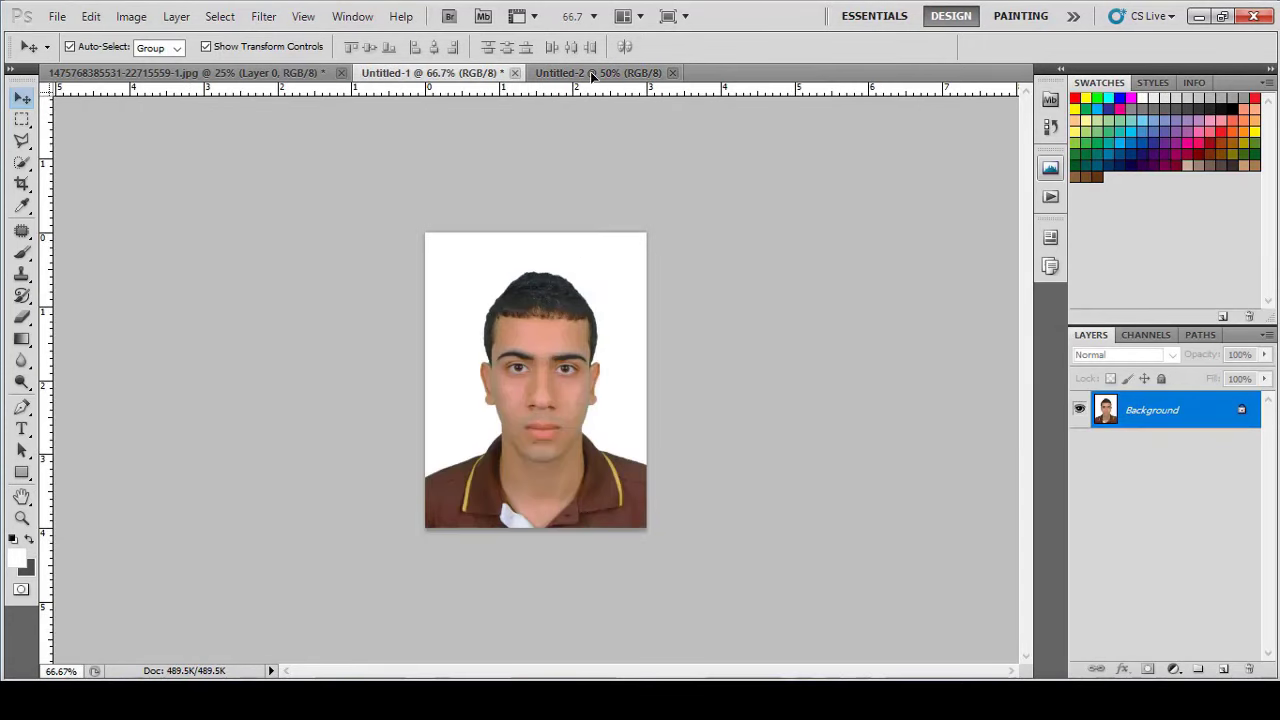
left_click_drag(592, 77, 303, 228)
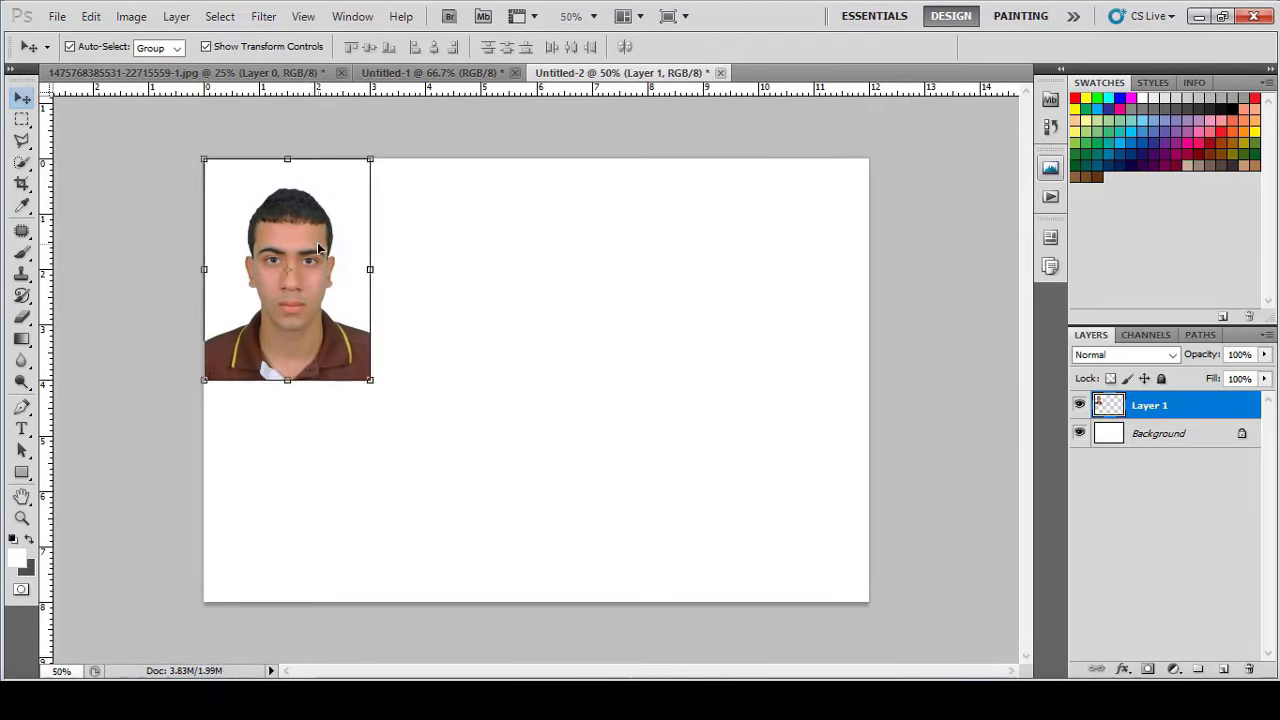
left_click_drag(321, 281, 503, 278)
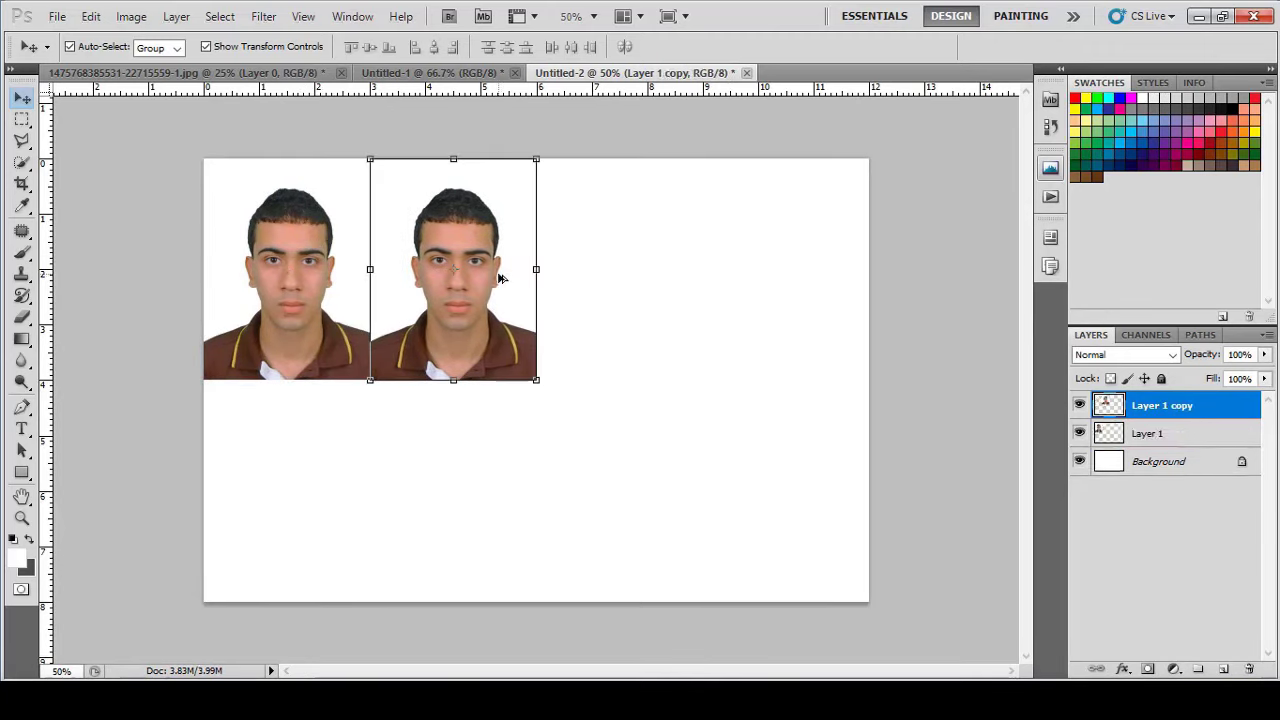
Step: Add two more copies of the photo edge to edge to complete the upper row of four
left_click(580, 285)
left_click(646, 277)
left_click(473, 281)
left_click_drag(476, 281, 816, 312)
key("ctrl+z")
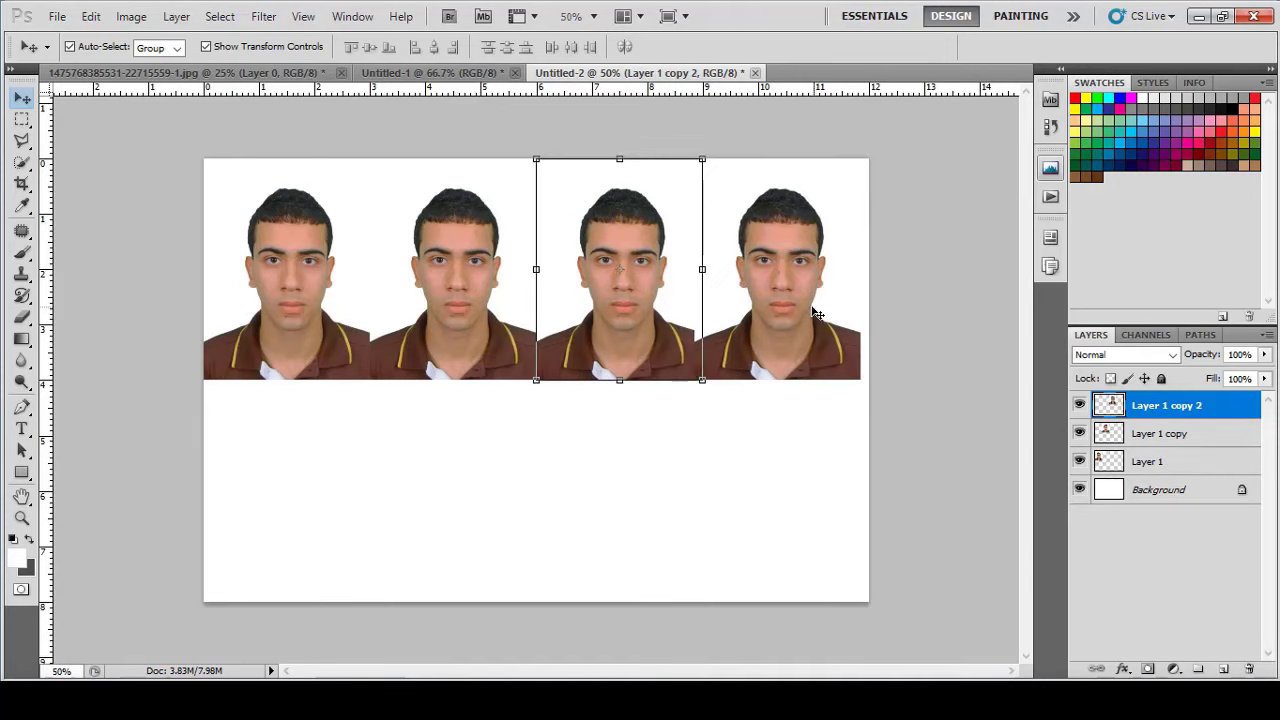
left_click_drag(703, 323, 866, 328)
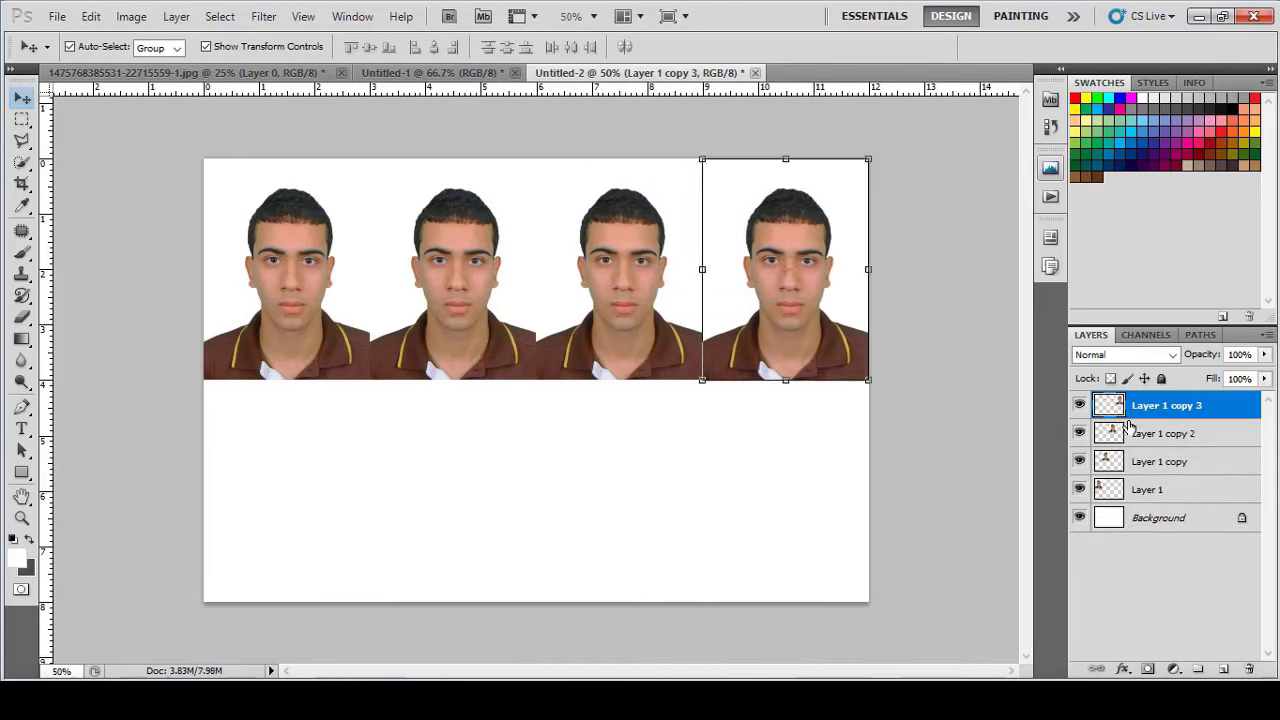
Step: Select all four photo layers, duplicate the row directly below to fill the lower half of the canvas, and deselect the layers
left_click(1210, 435, "shift")
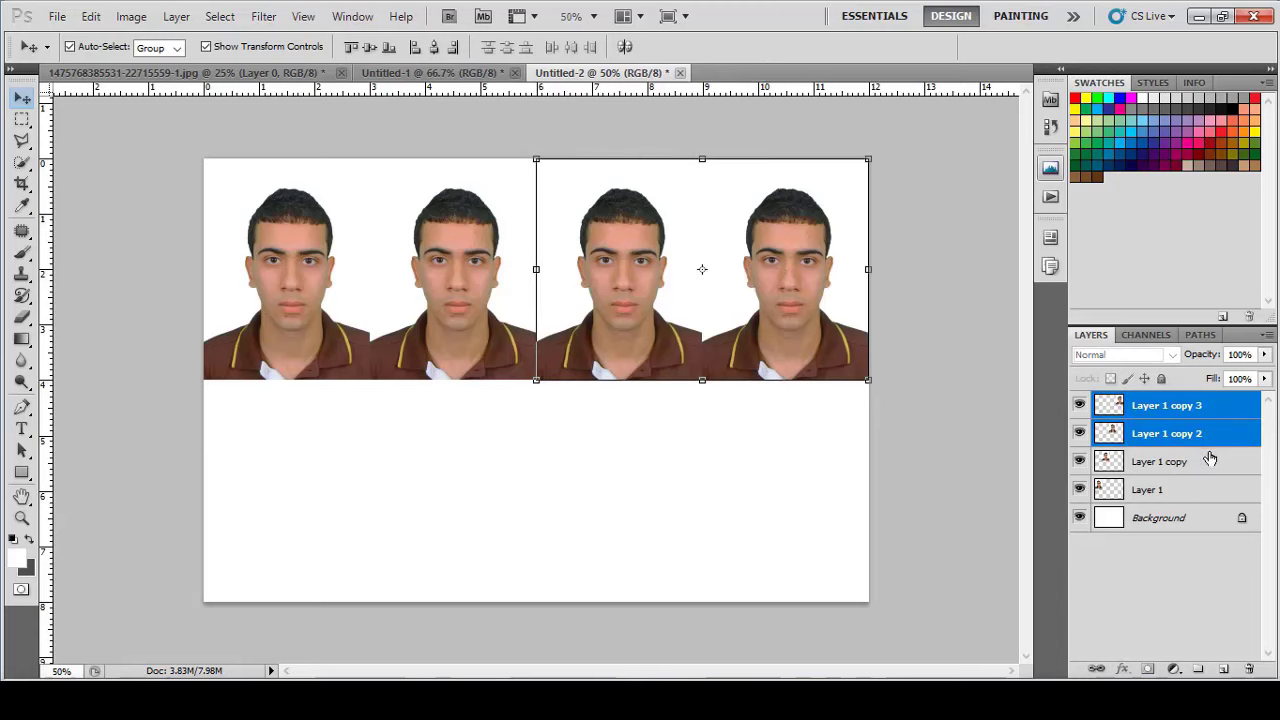
left_click(1209, 463, "shift")
left_click(1208, 490, "shift")
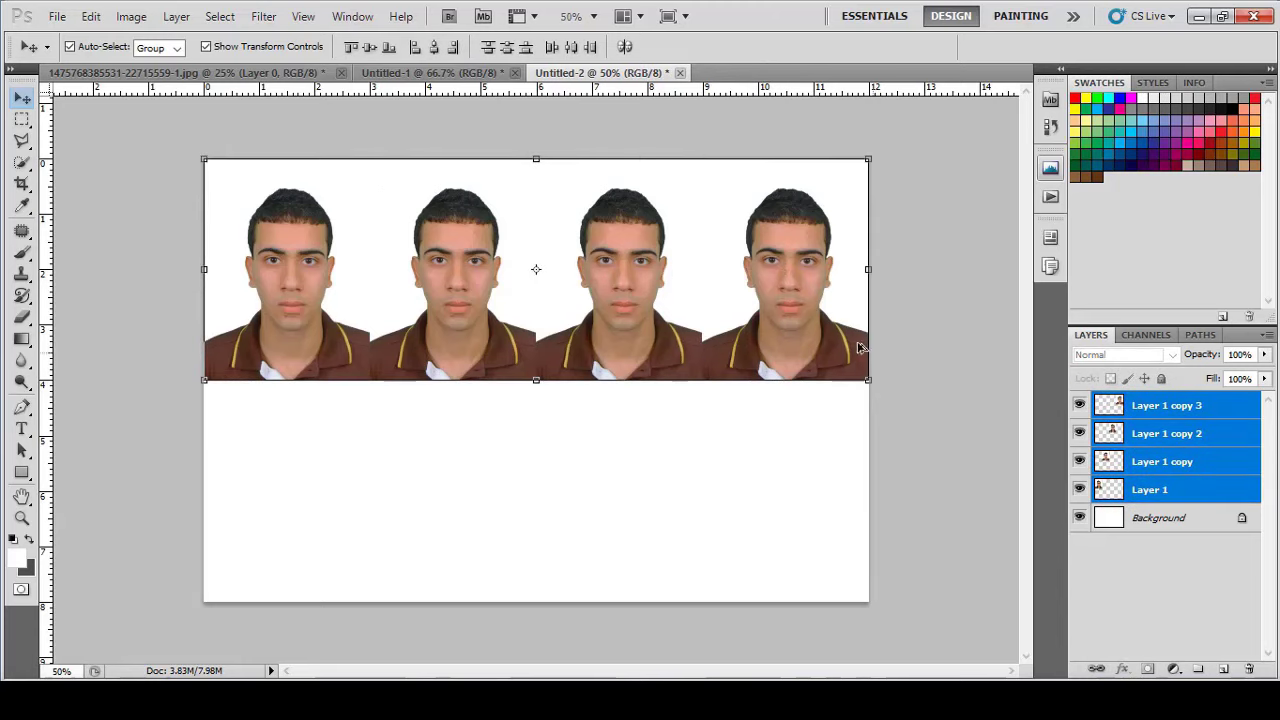
left_click_drag(811, 306, 828, 526)
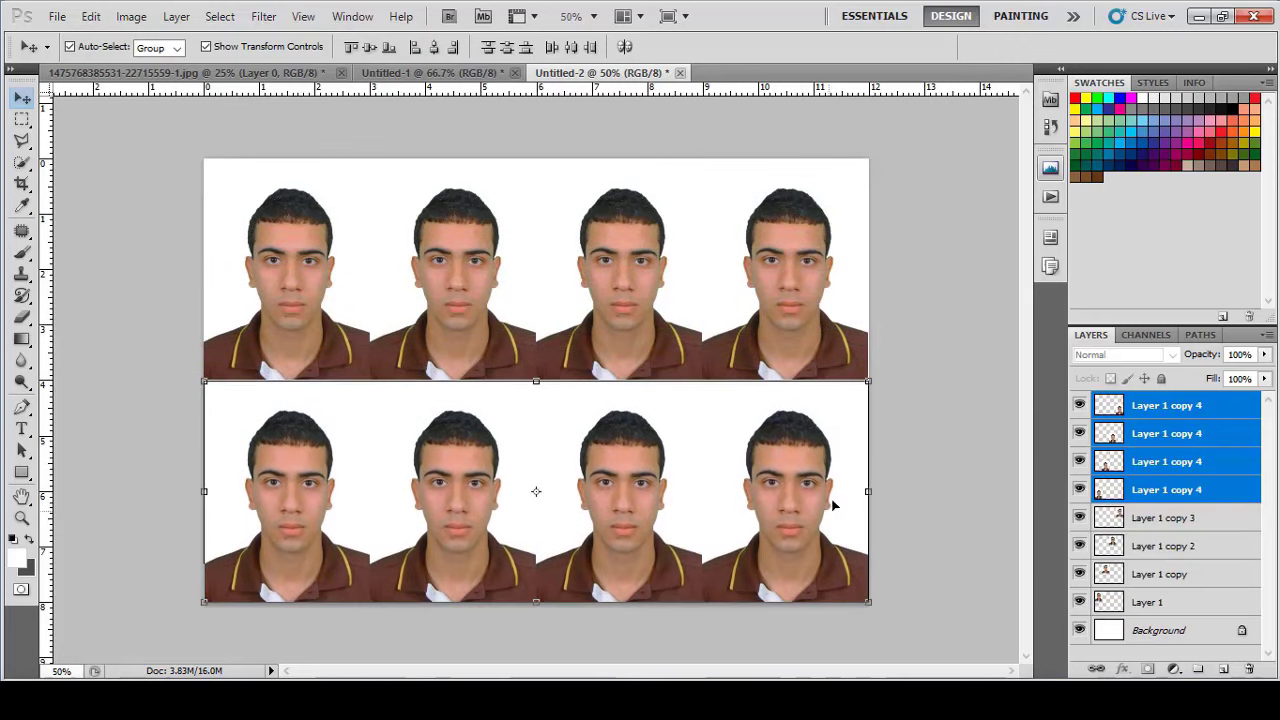
left_click(1001, 378)
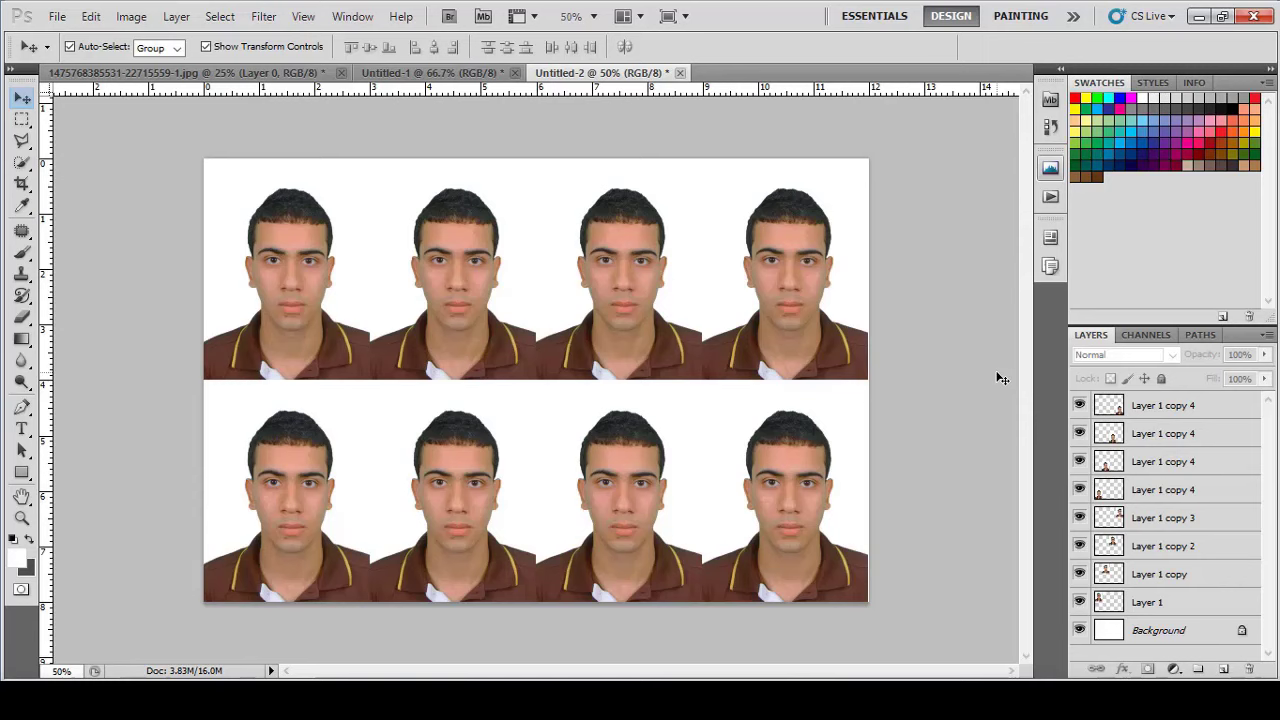
Step: Close the tiled sheet without saving and create a new white document 12 cm wide and 8 cm high at 300 pixels/inch
key("ctrl+w")
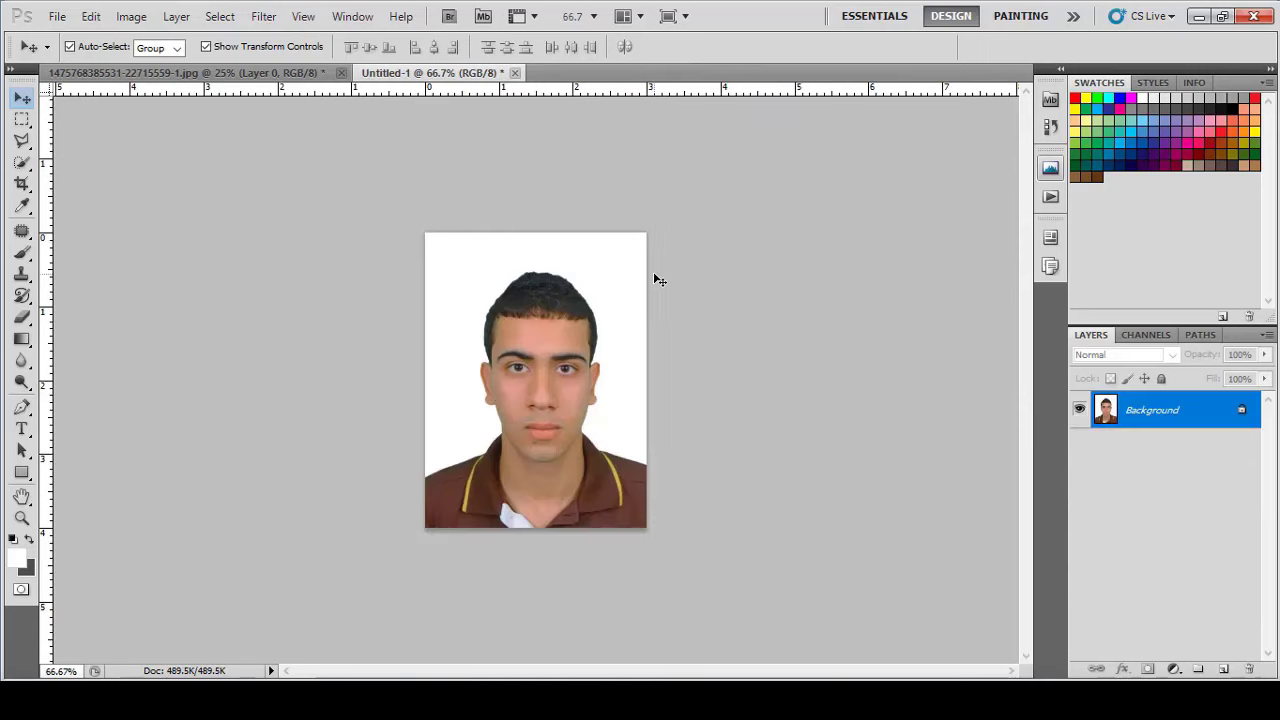
left_click(57, 16)
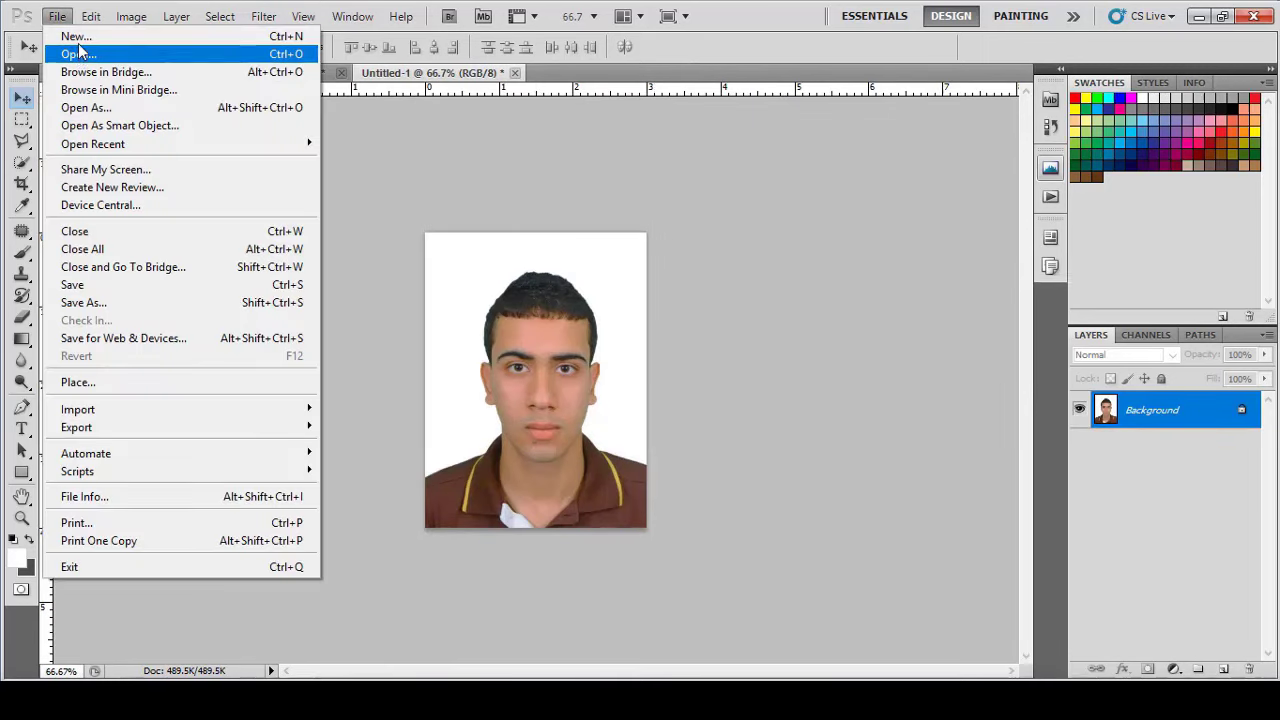
left_click(76, 36)
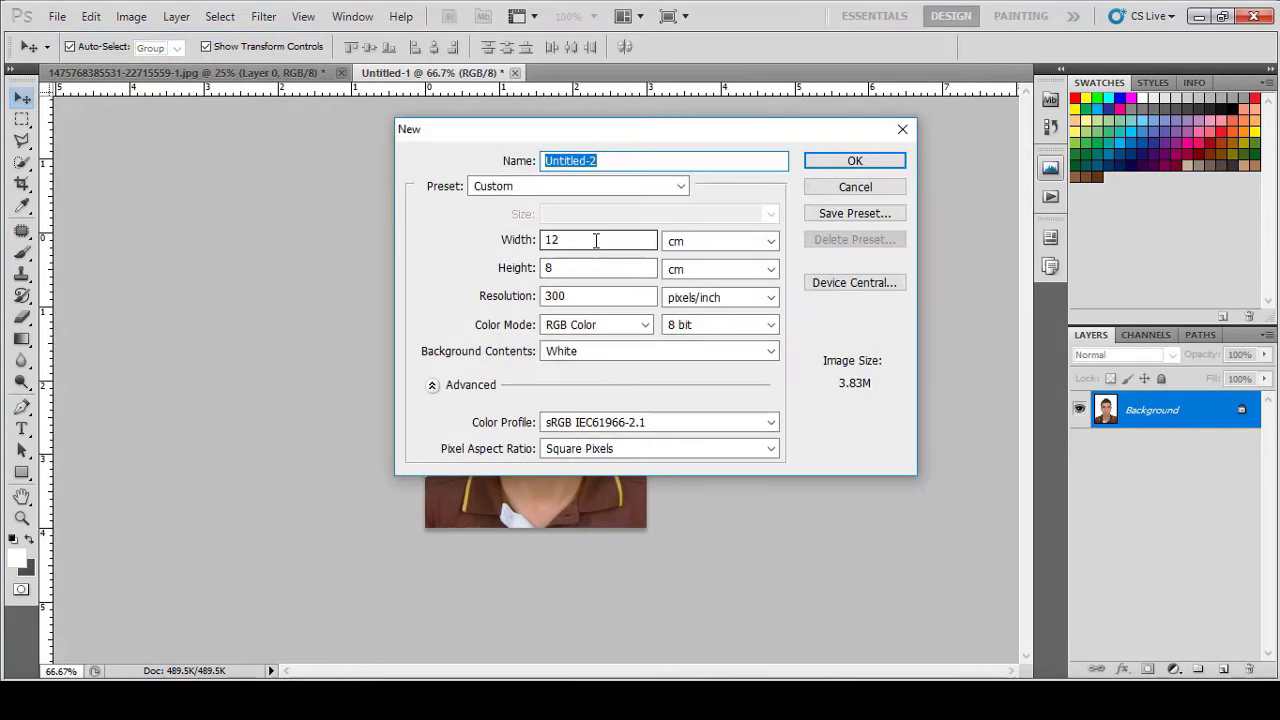
double_click(590, 244)
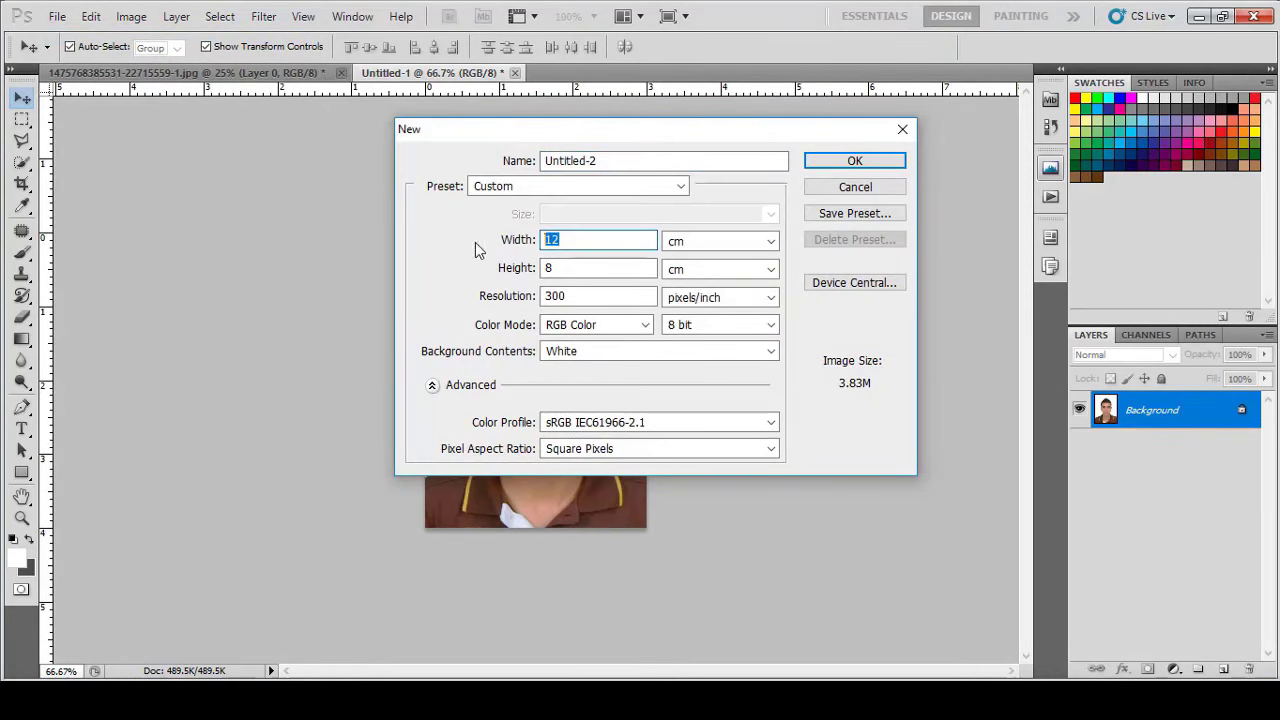
double_click(586, 268)
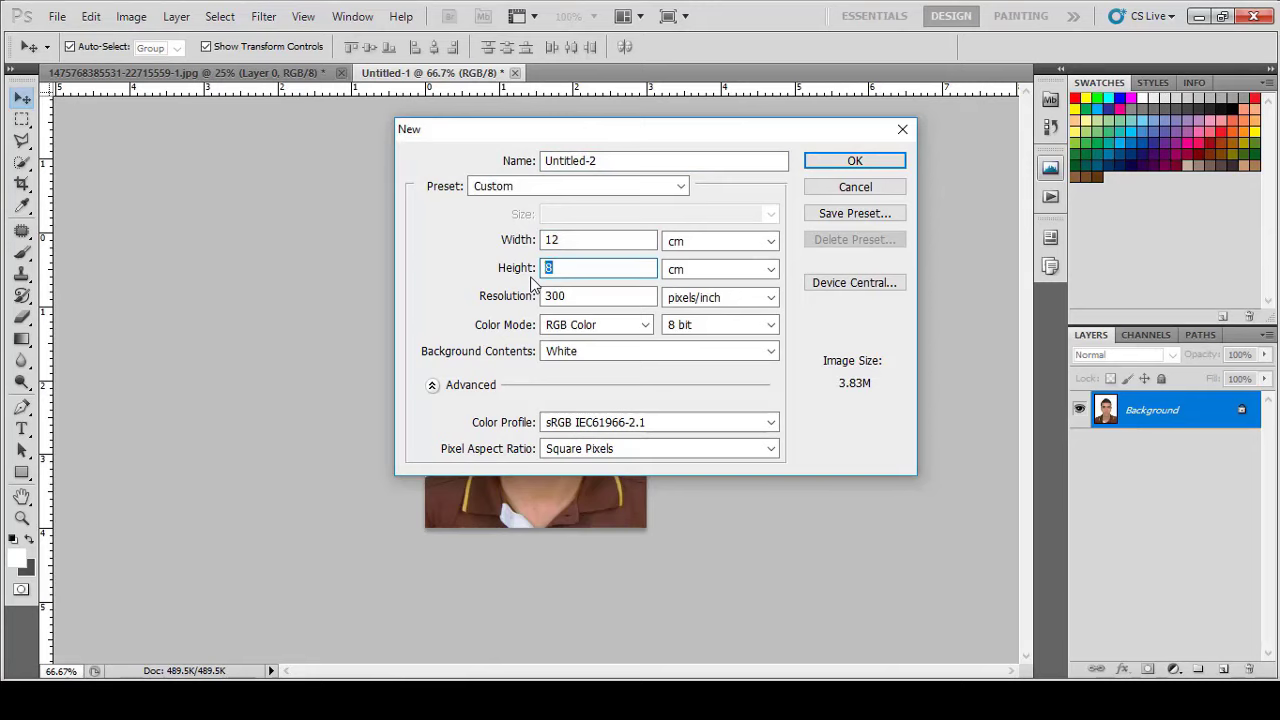
type("8")
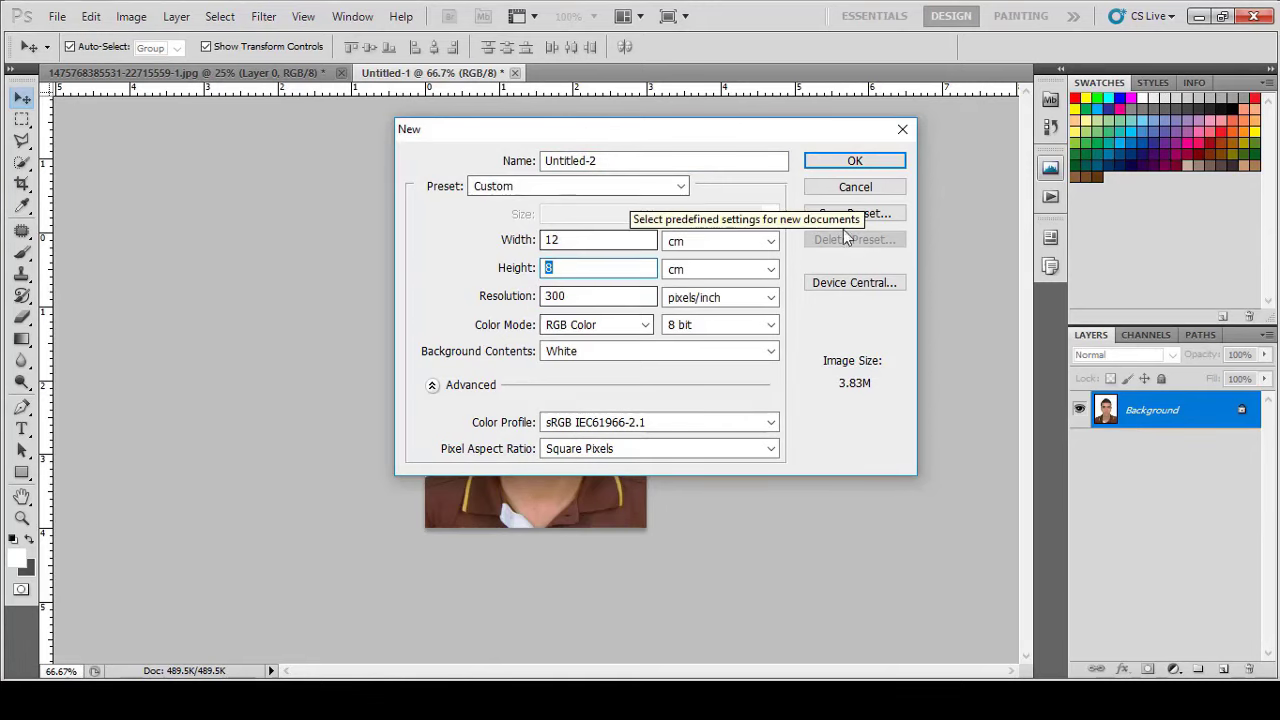
left_click(855, 162)
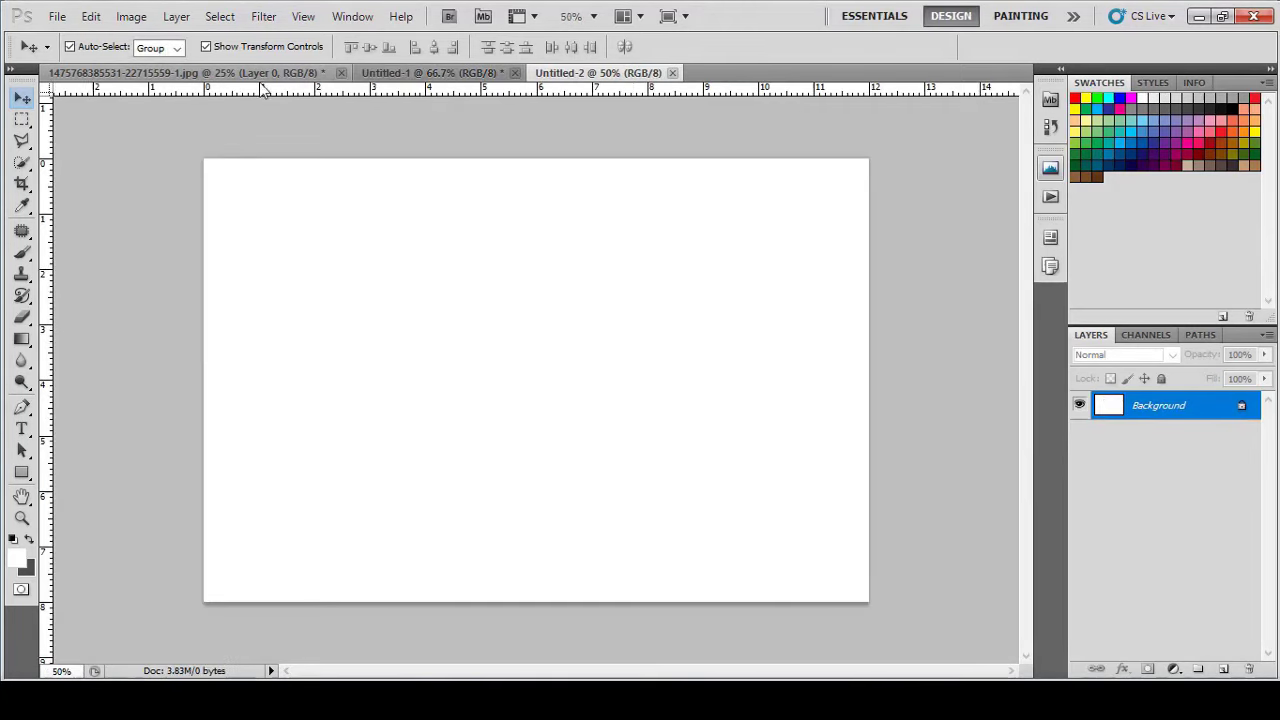
left_click(407, 73)
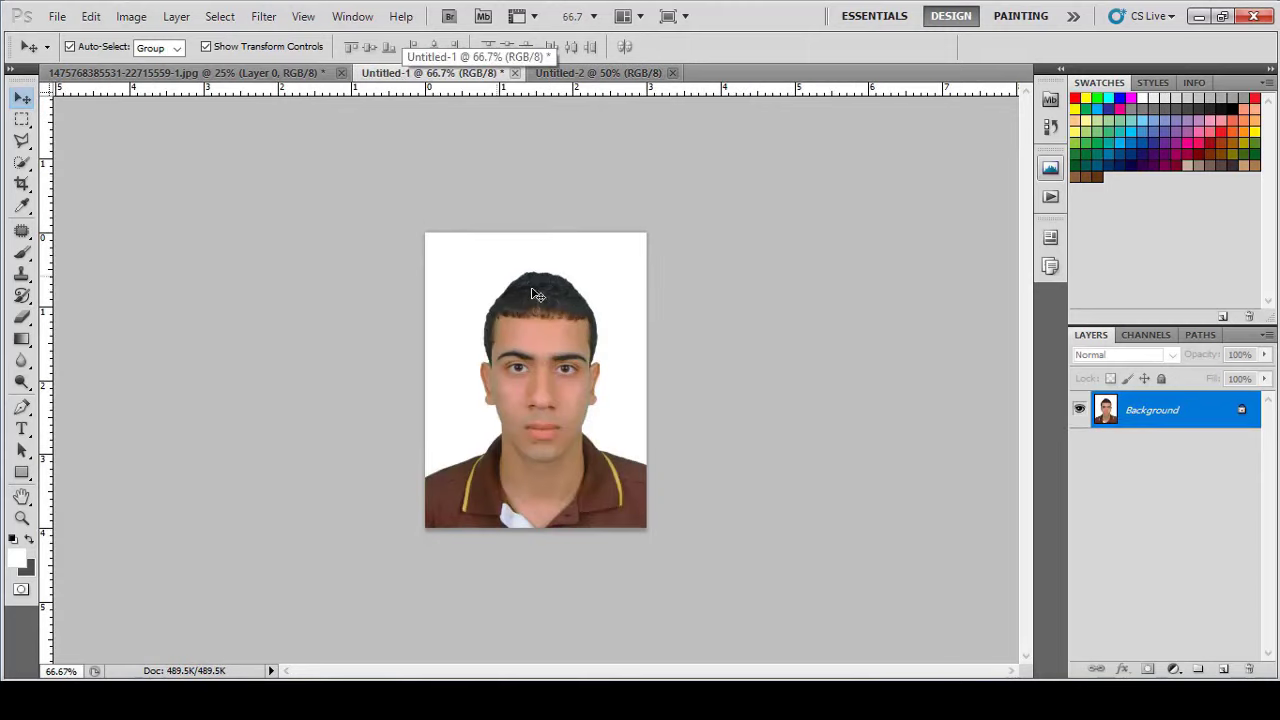
left_click_drag(612, 73, 623, 349)
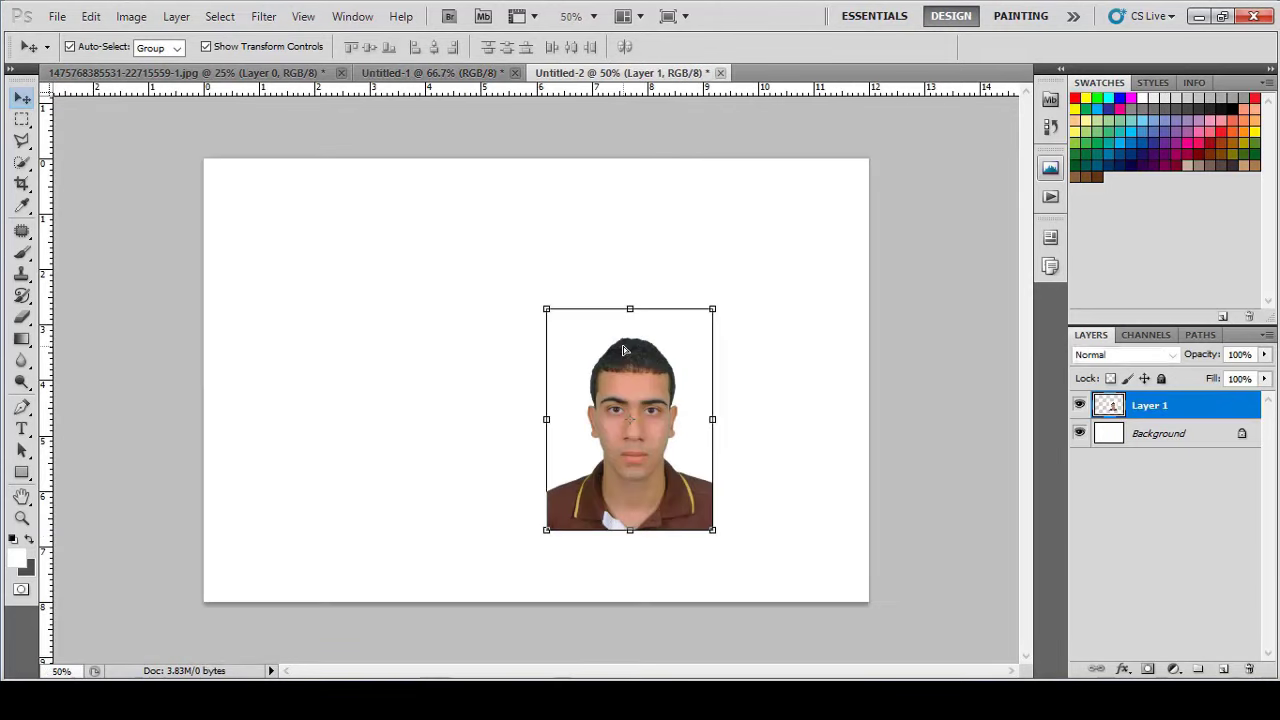
key("ctrl+z")
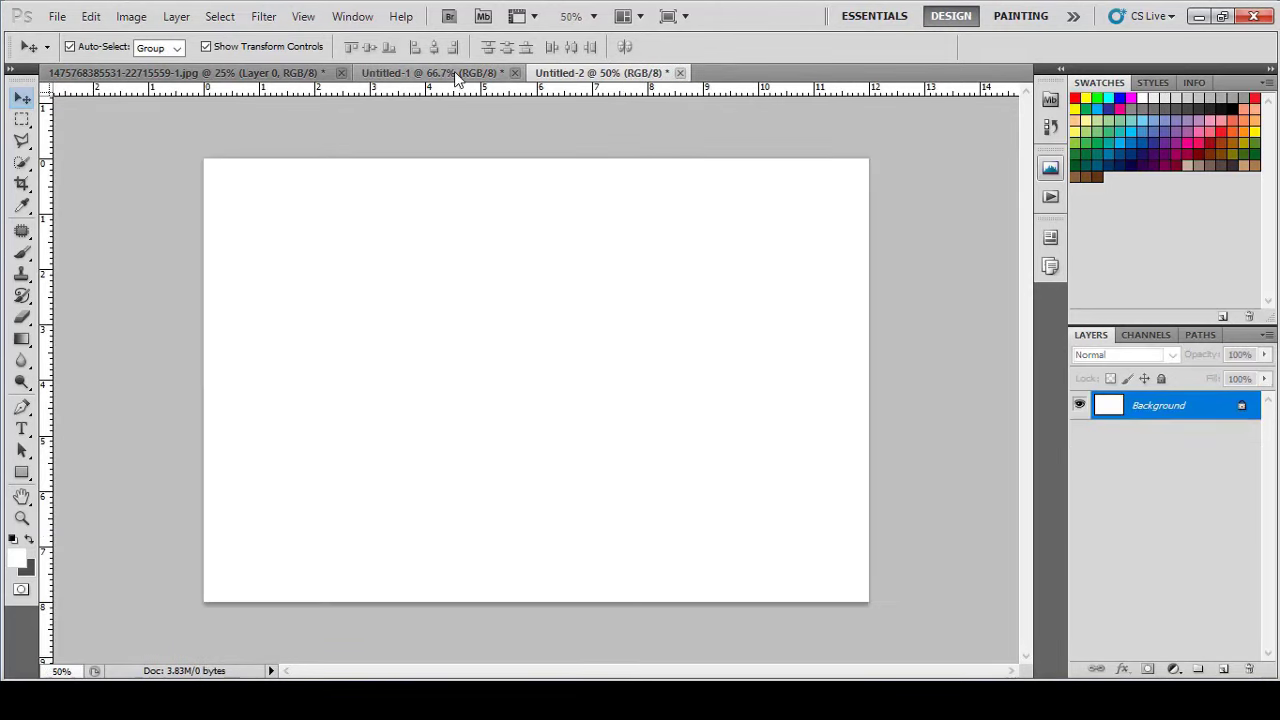
Step: Copy the entire 3 × 4 cm photo, paste it into the 12 × 8 cm document and align it to the upper-left corner
left_click(430, 73)
key("ctrl+a")
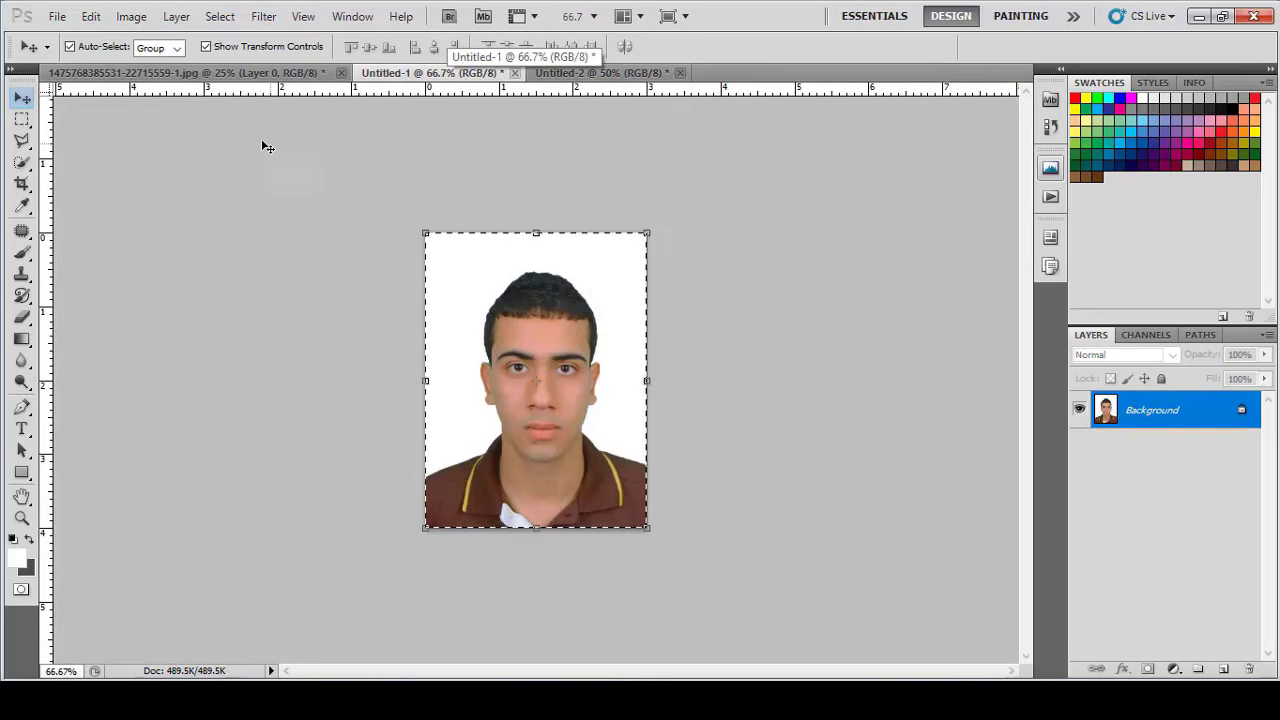
left_click(91, 16)
left_click(140, 122)
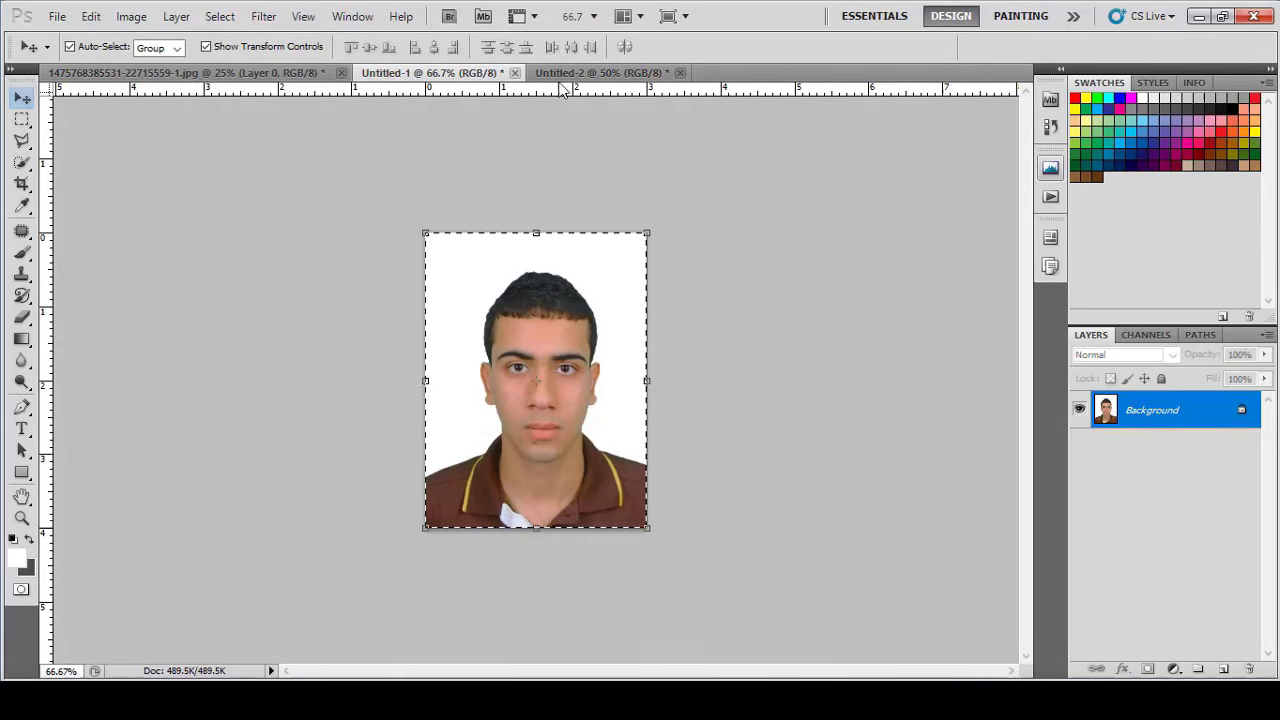
key("ctrl+Tab")
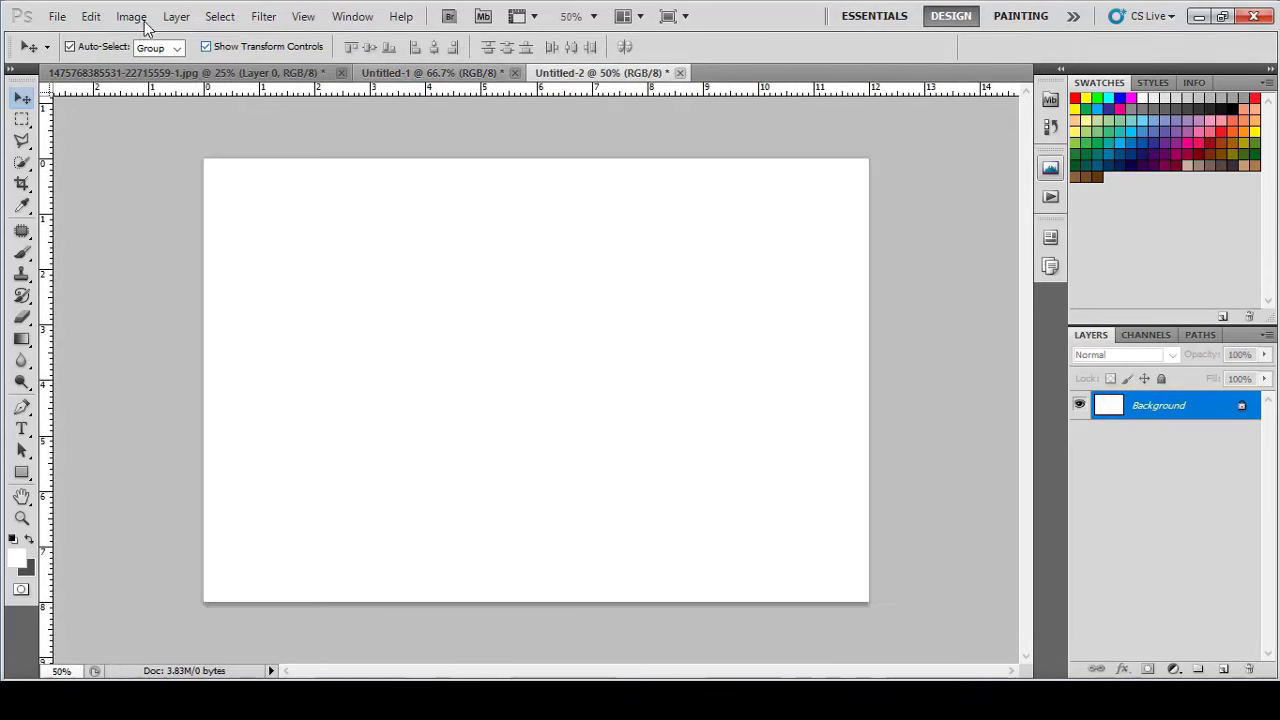
left_click(57, 17)
mouse_move(89, 17)
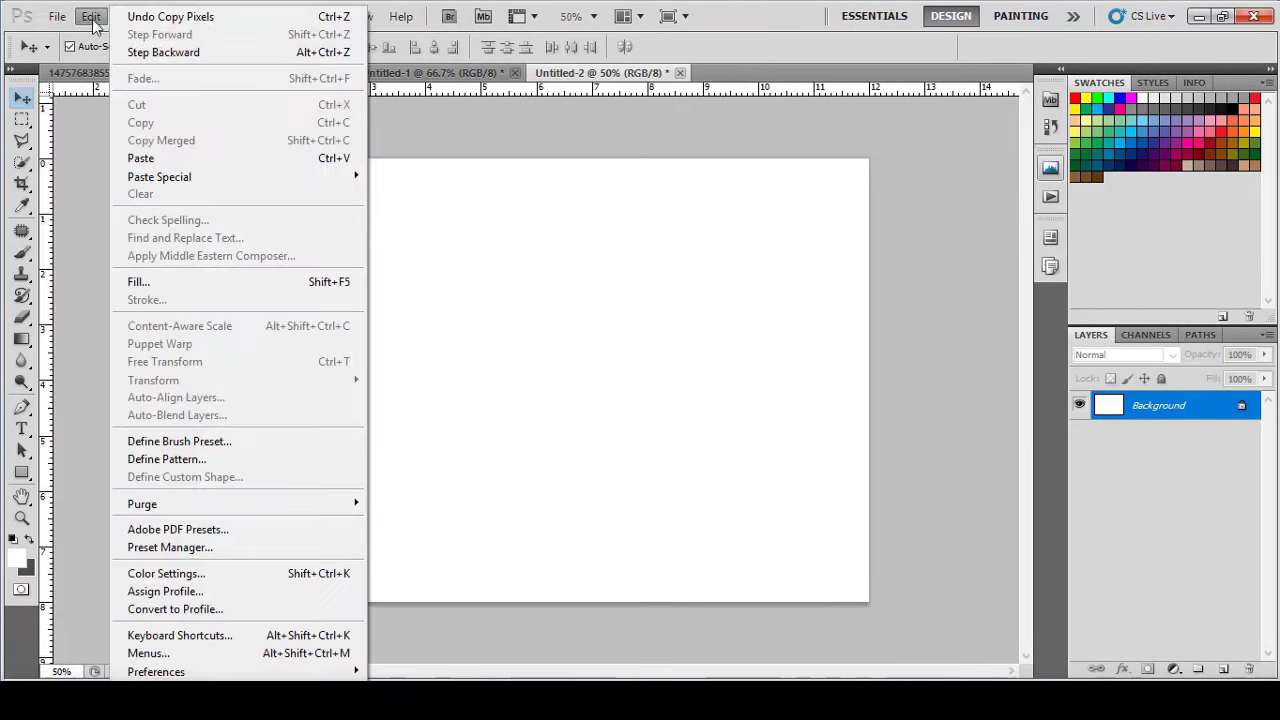
left_click(150, 158)
left_click_drag(483, 309, 291, 249)
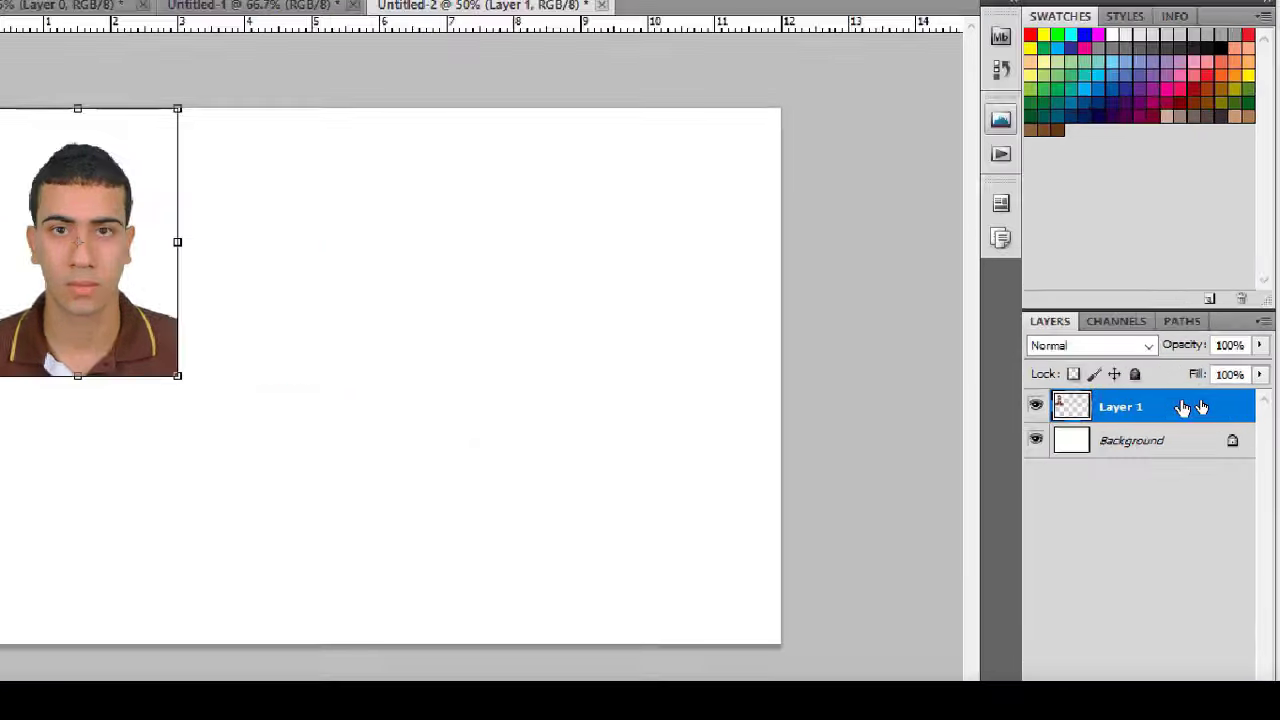
Step: Convert the pasted photo layer to a smart object and duplicate it edge to edge to complete the upper row of four
right_click(1193, 404)
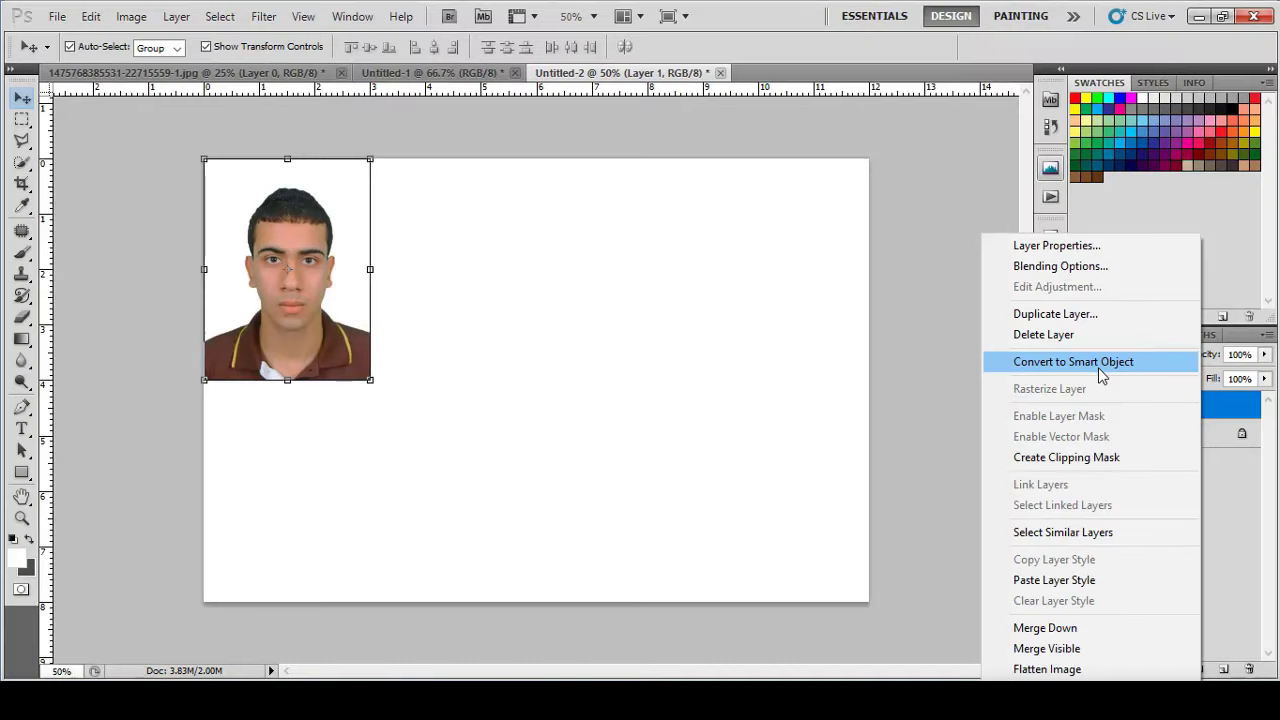
left_click(915, 278)
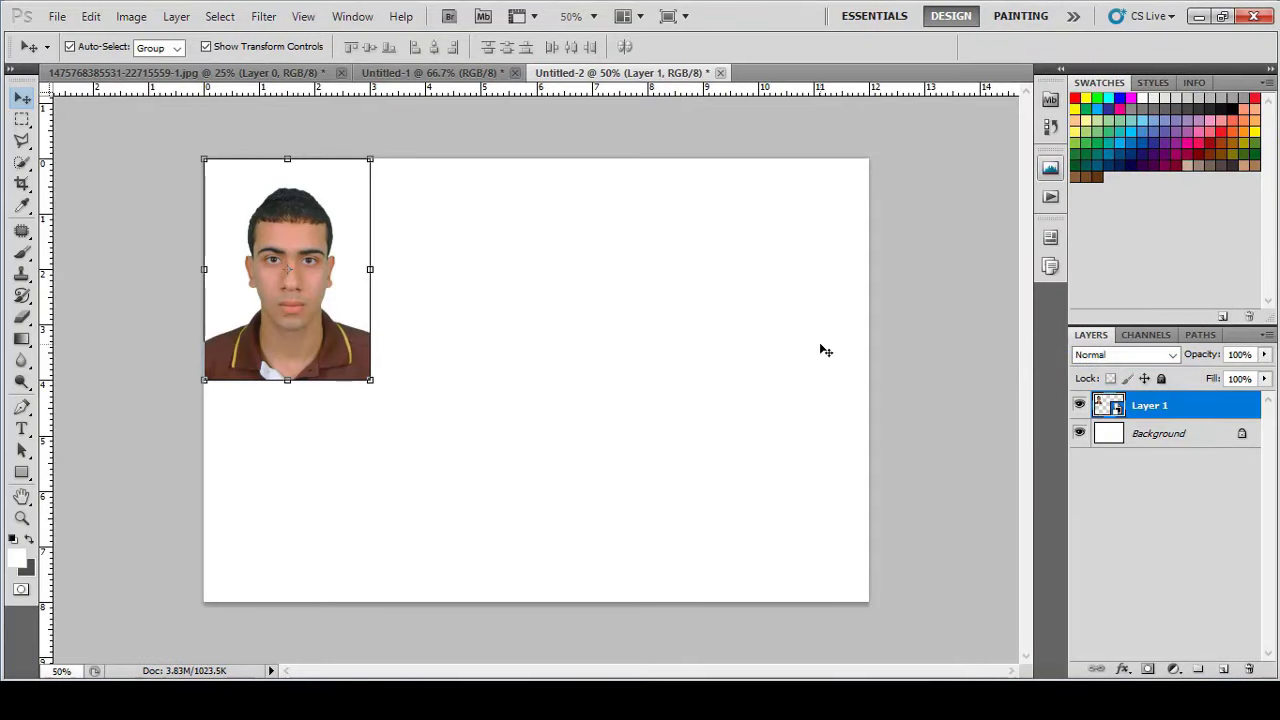
left_click_drag(317, 299, 802, 317)
left_click(622, 304)
key("Return")
Step: Select the four smart object layers, duplicate the row directly below to fill the lower half, and deselect the layers
left_click(1197, 492, "shift")
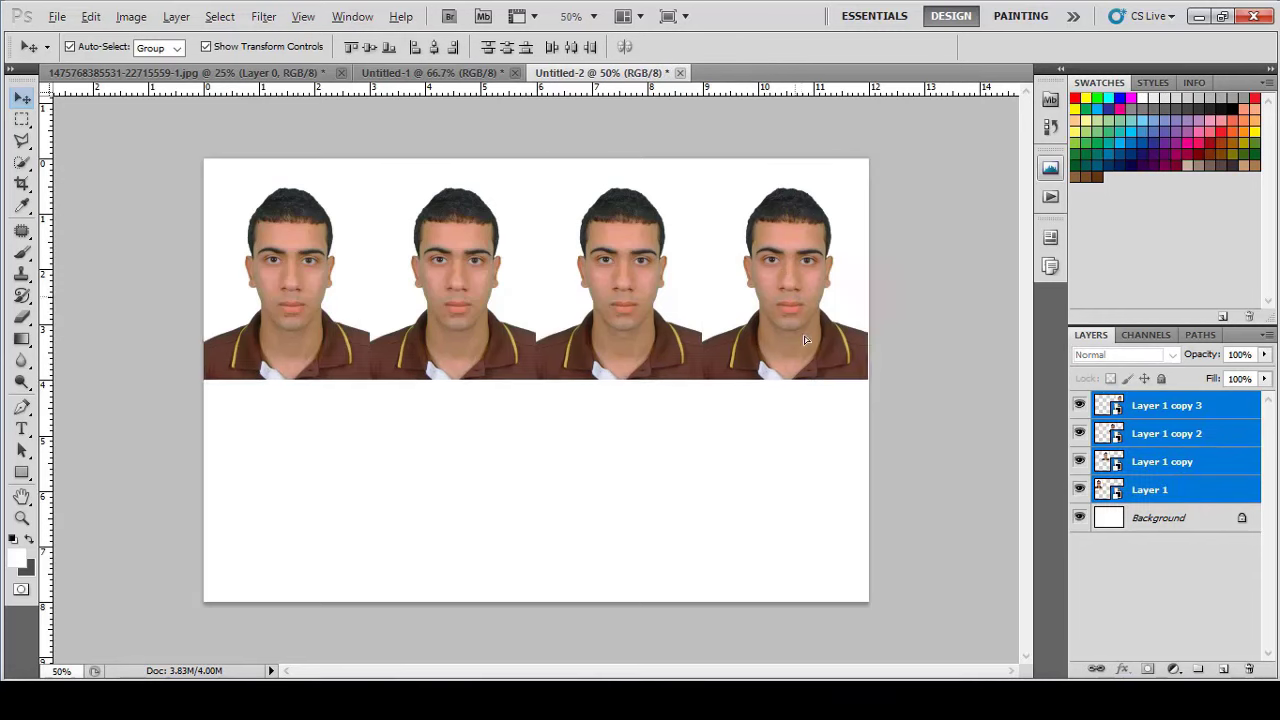
left_click_drag(804, 340, 830, 519)
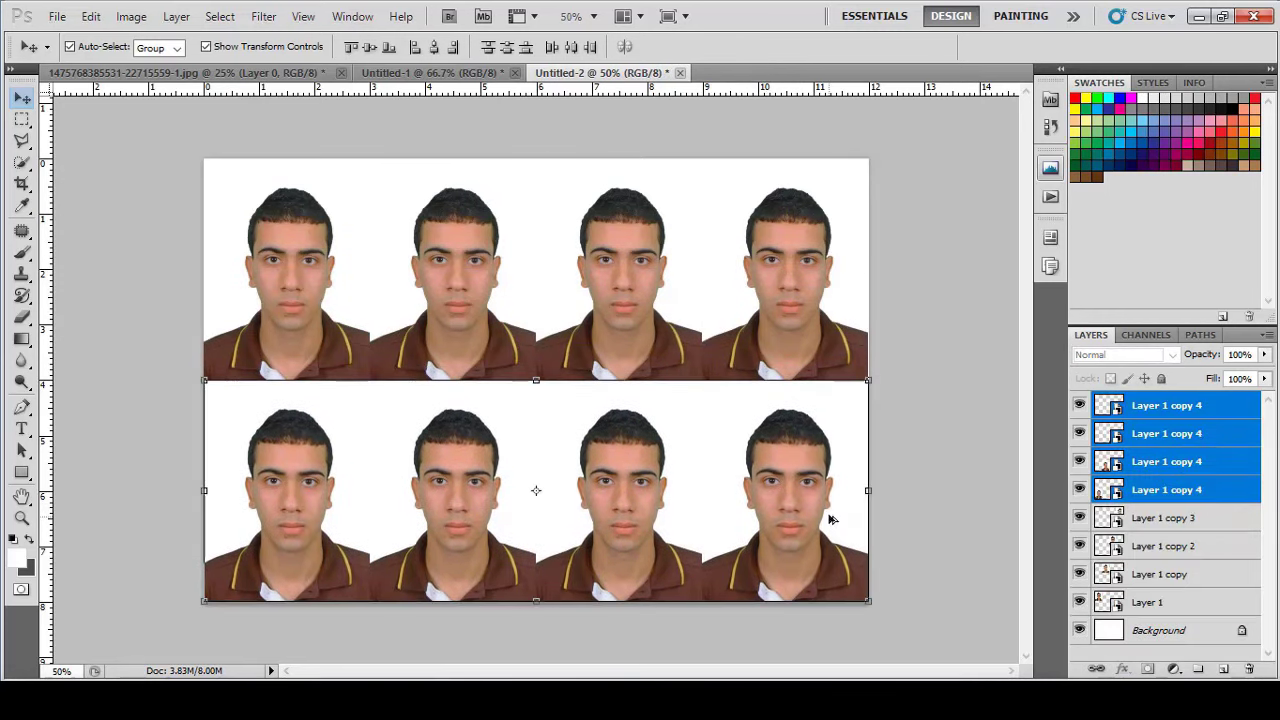
left_click(957, 423)
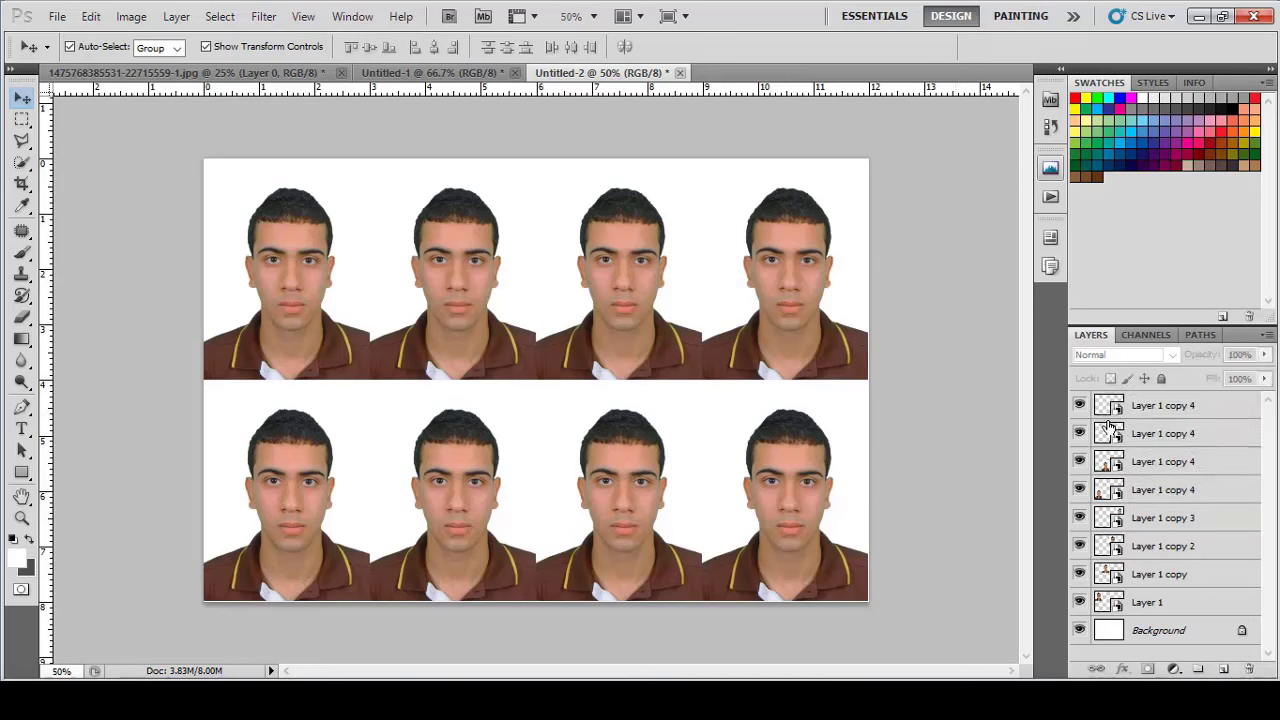
Step: Rename the original photo layer, just above the background, as "القالب الرئيسي"
left_click(1158, 407)
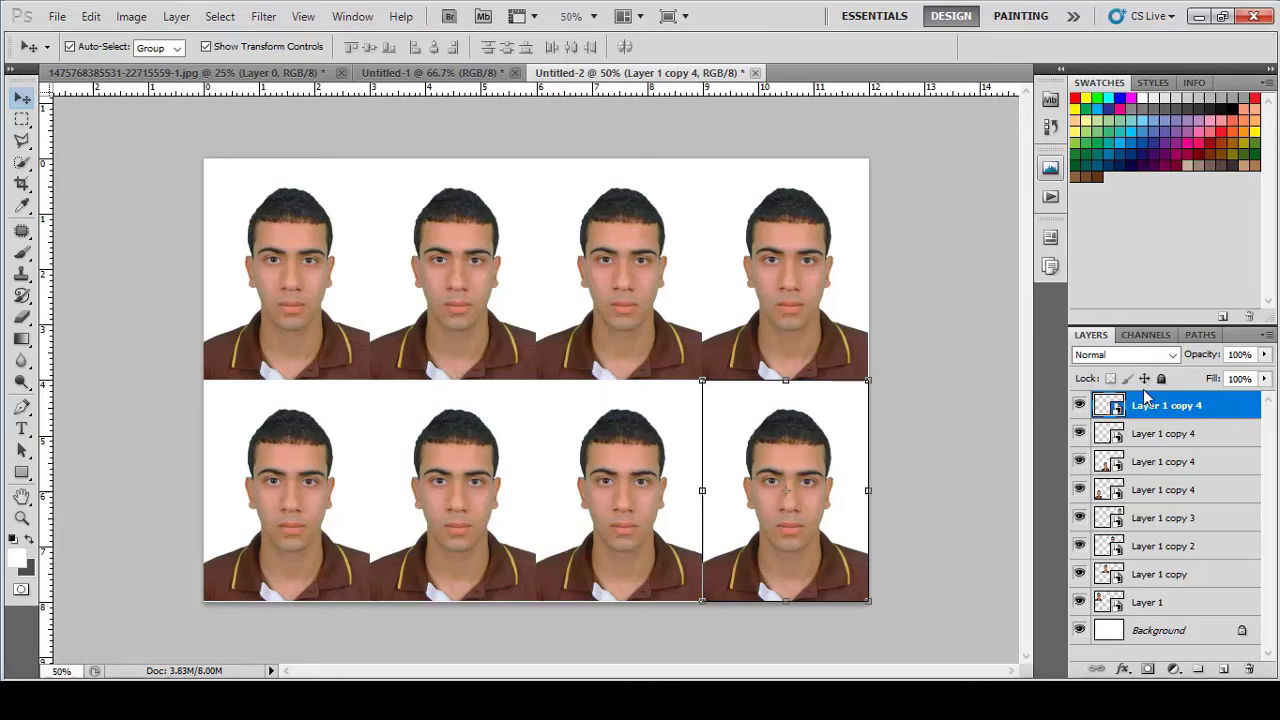
left_click(1164, 606)
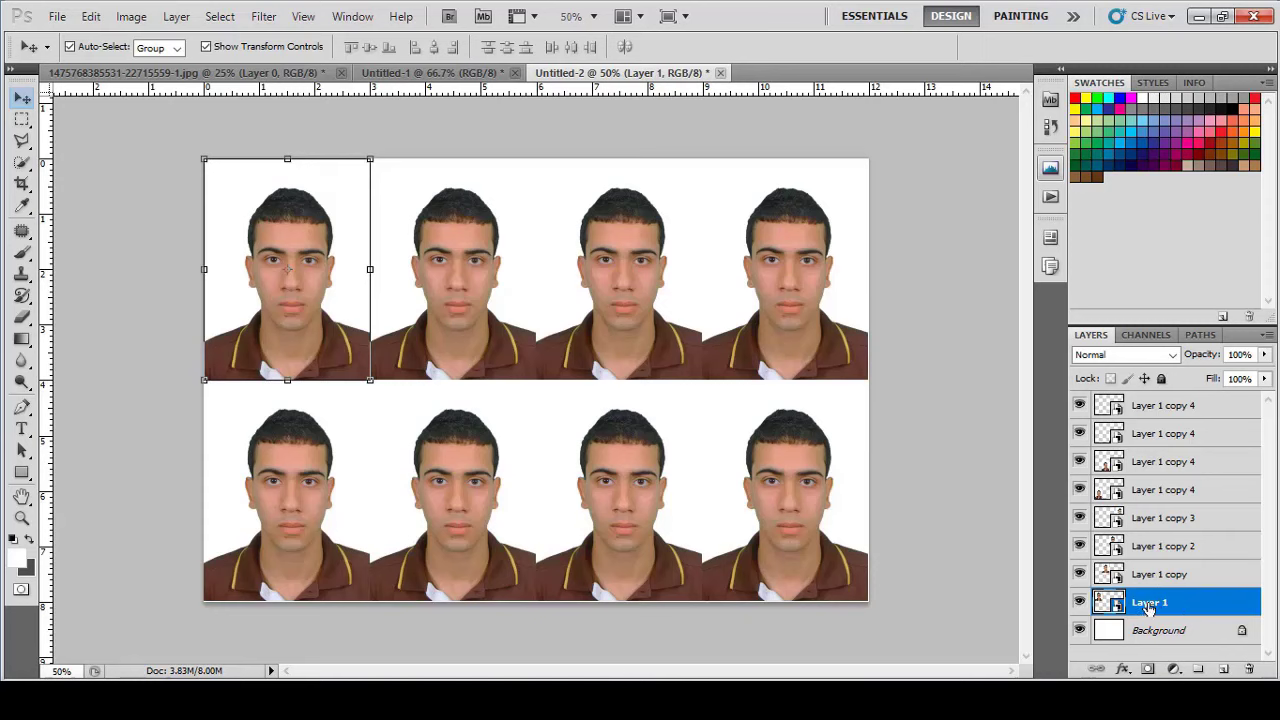
double_click(1149, 604)
key("BackSpace")
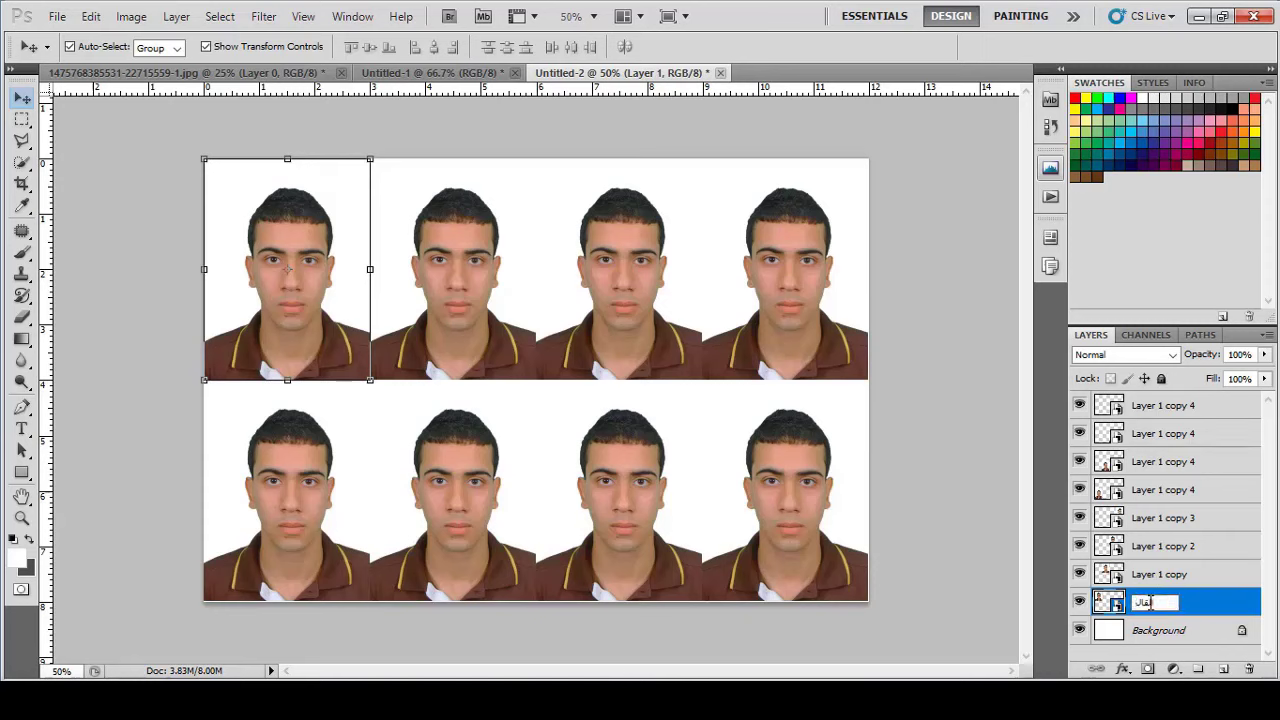
type("القالب الرئيسي")
key("Return")
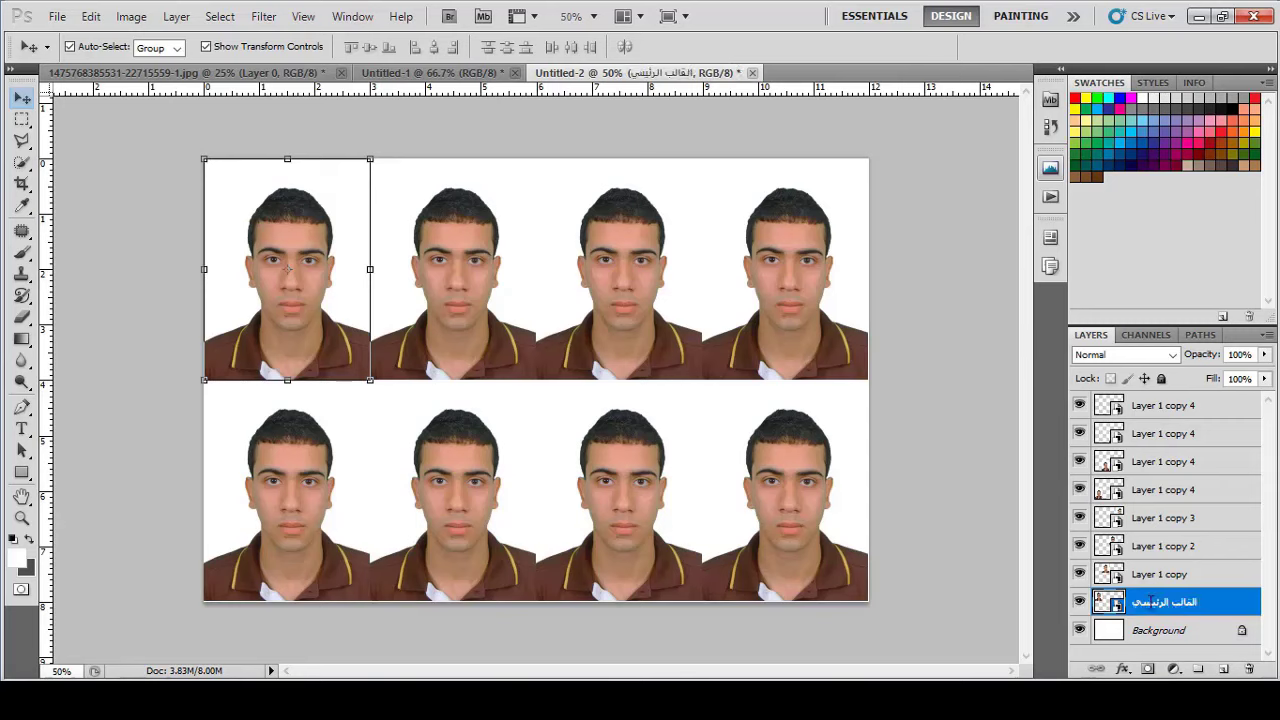
Step: Select the seven copied photo layers above the main template layer and group them
left_click(1200, 579)
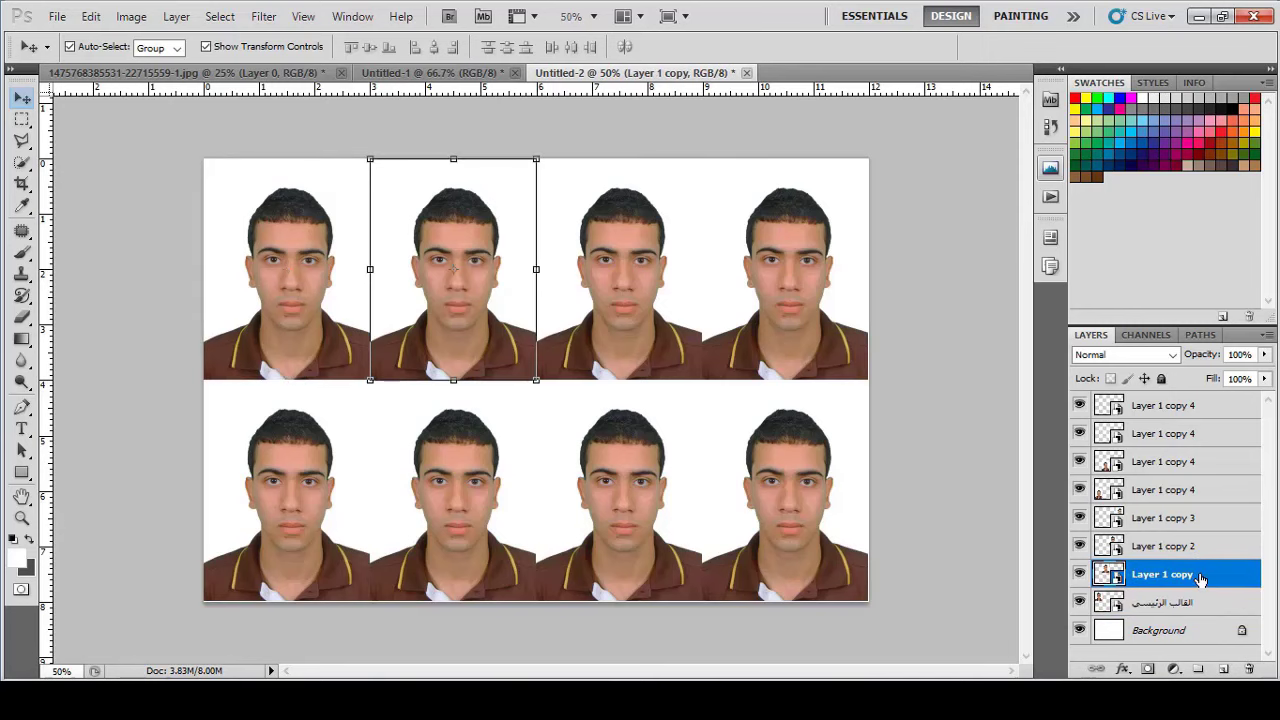
left_click(1202, 548, "shift")
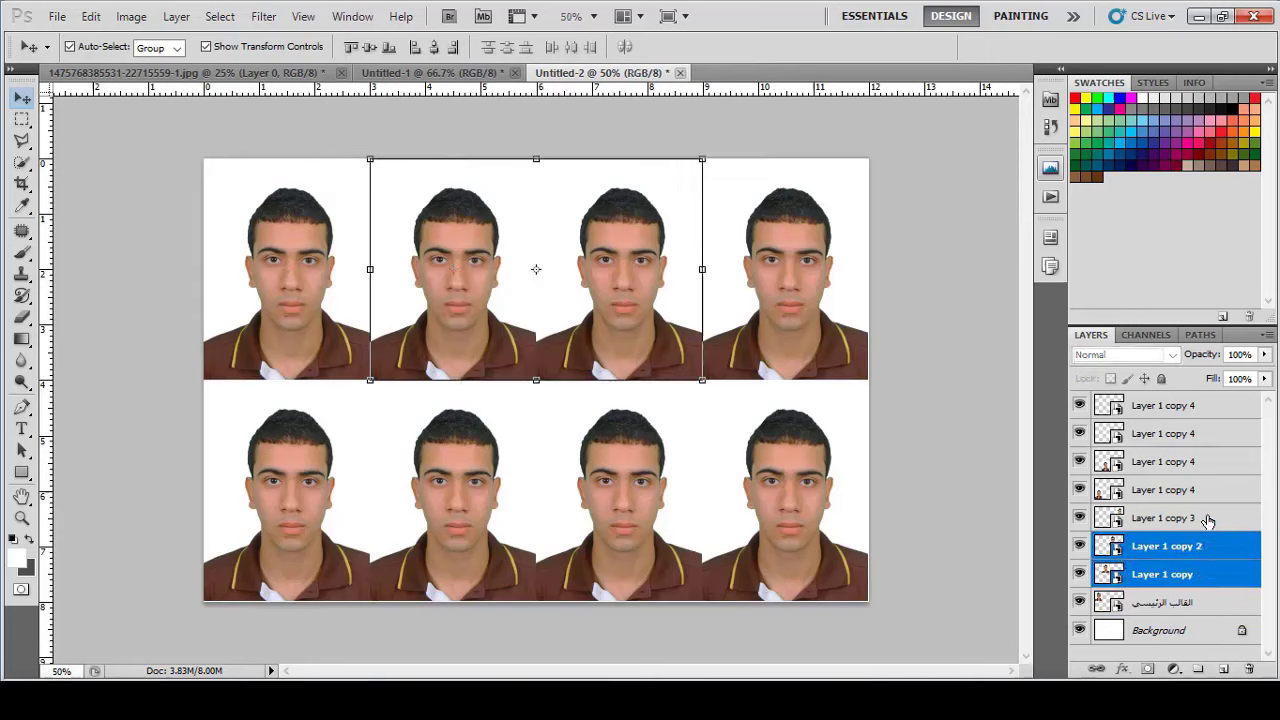
left_click(1209, 519, "shift")
left_click(1212, 490, "shift")
left_click(1211, 460, "shift")
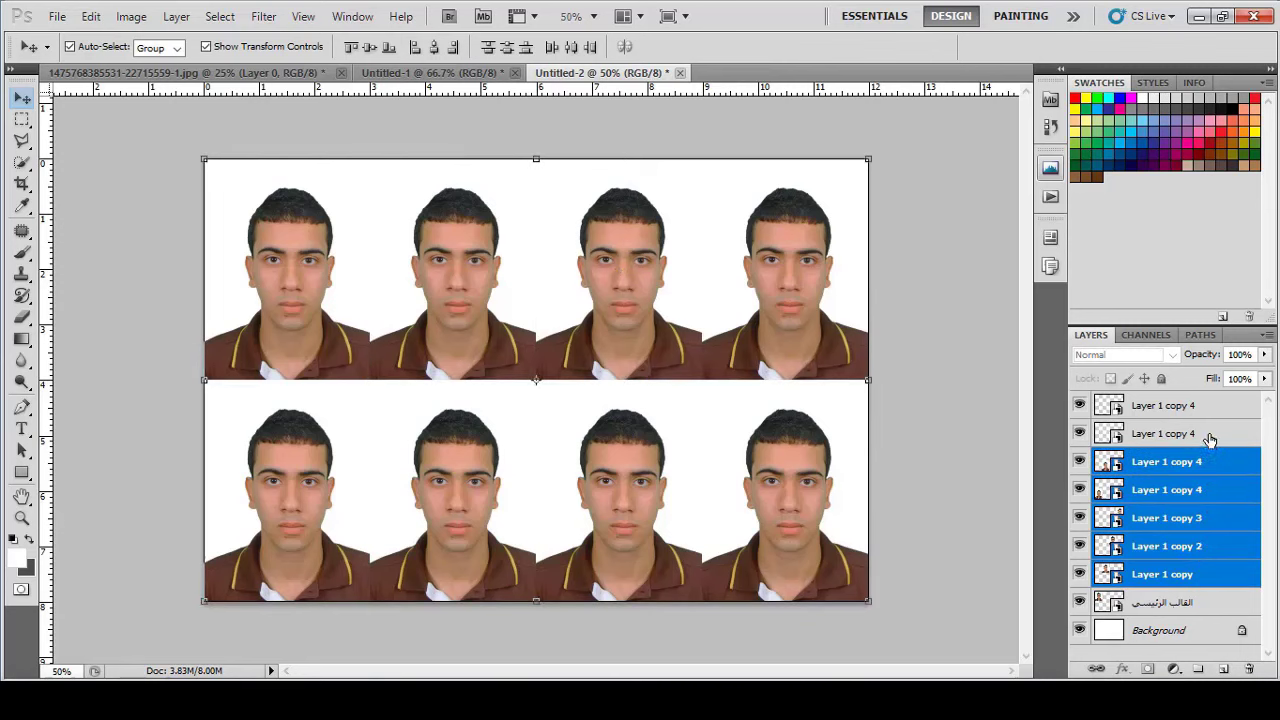
left_click(1210, 436, "shift")
left_click(1207, 410, "shift")
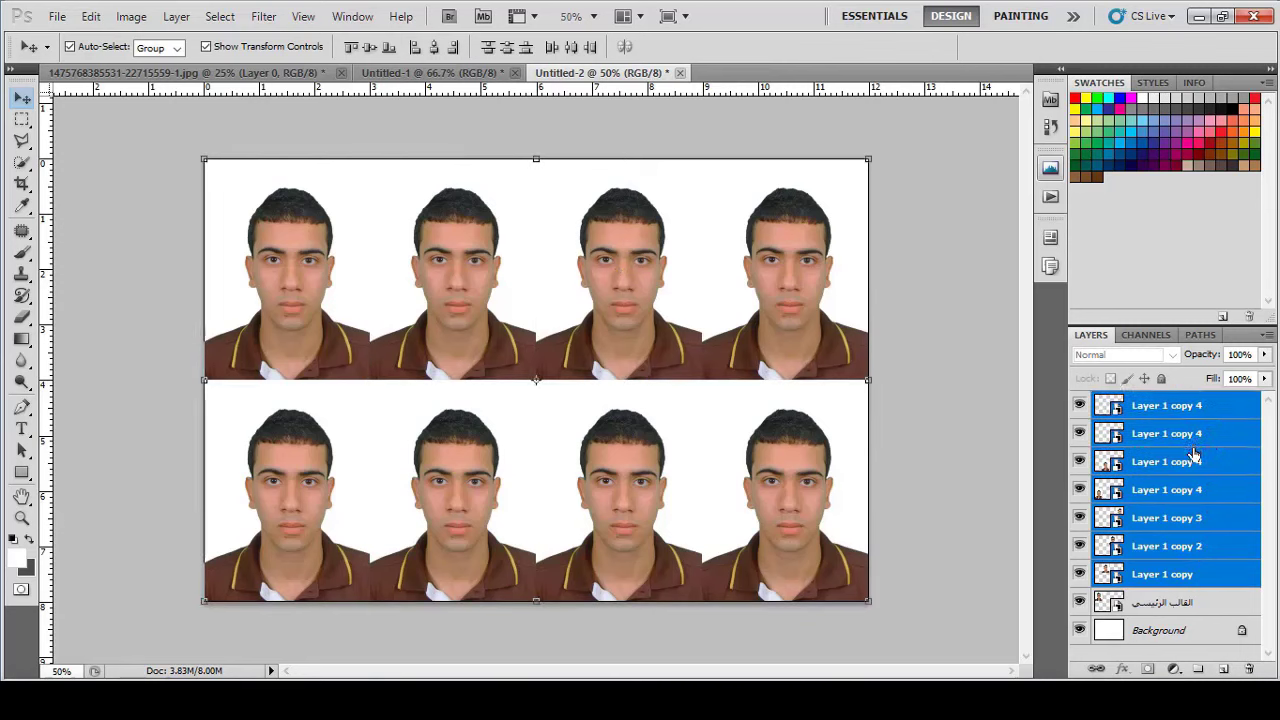
key("ctrl+g")
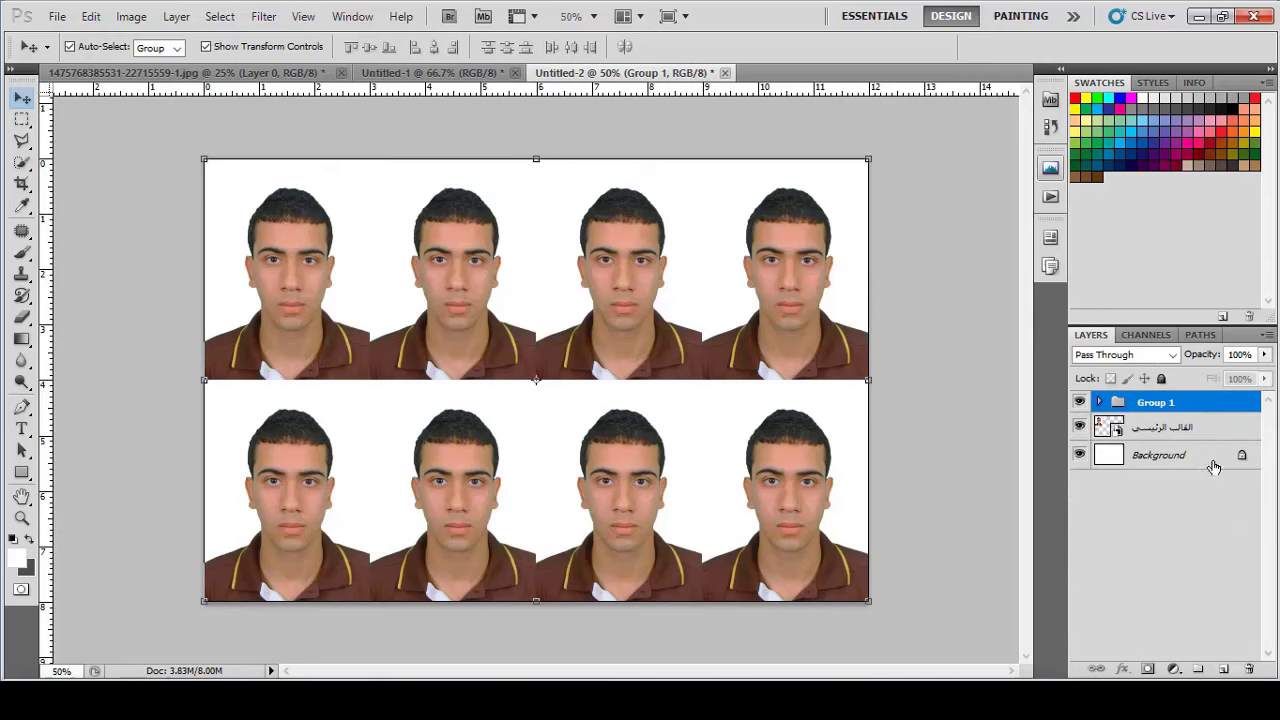
Step: Select the main template layer, save the document in Documents as the Photoshop file "قالب صور معاملات", and close it
left_click(1178, 427)
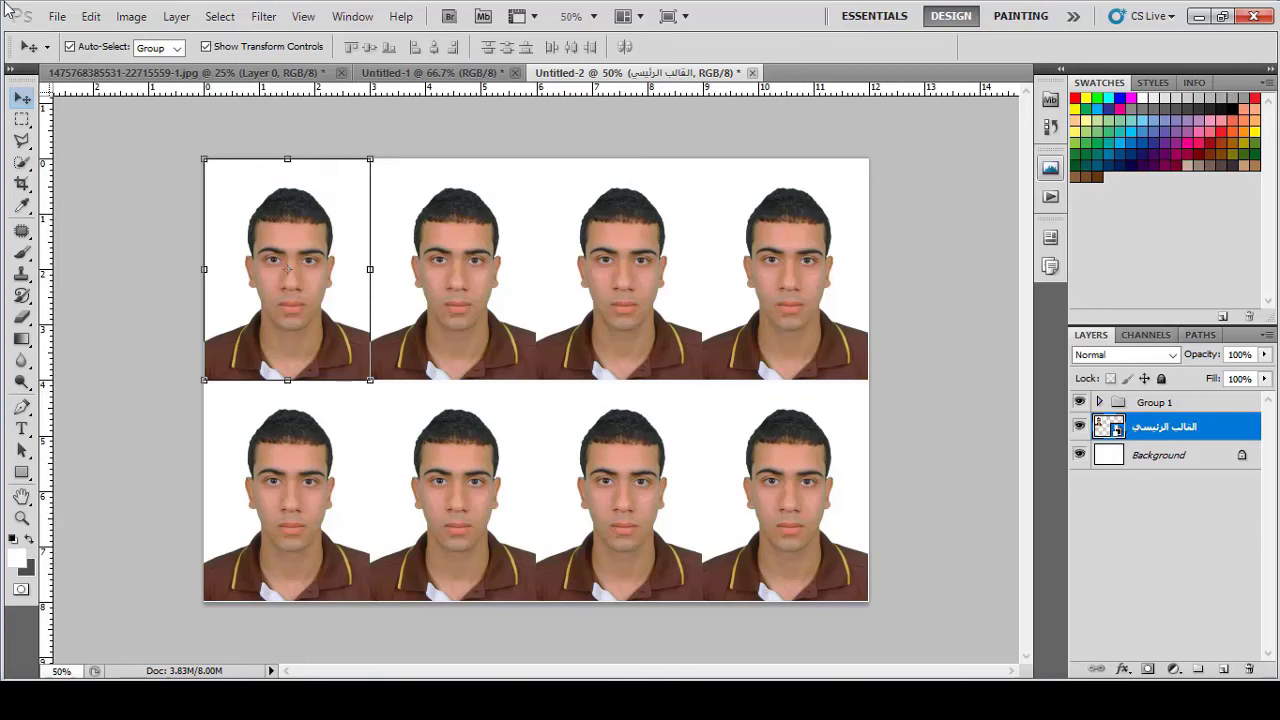
left_click(57, 16)
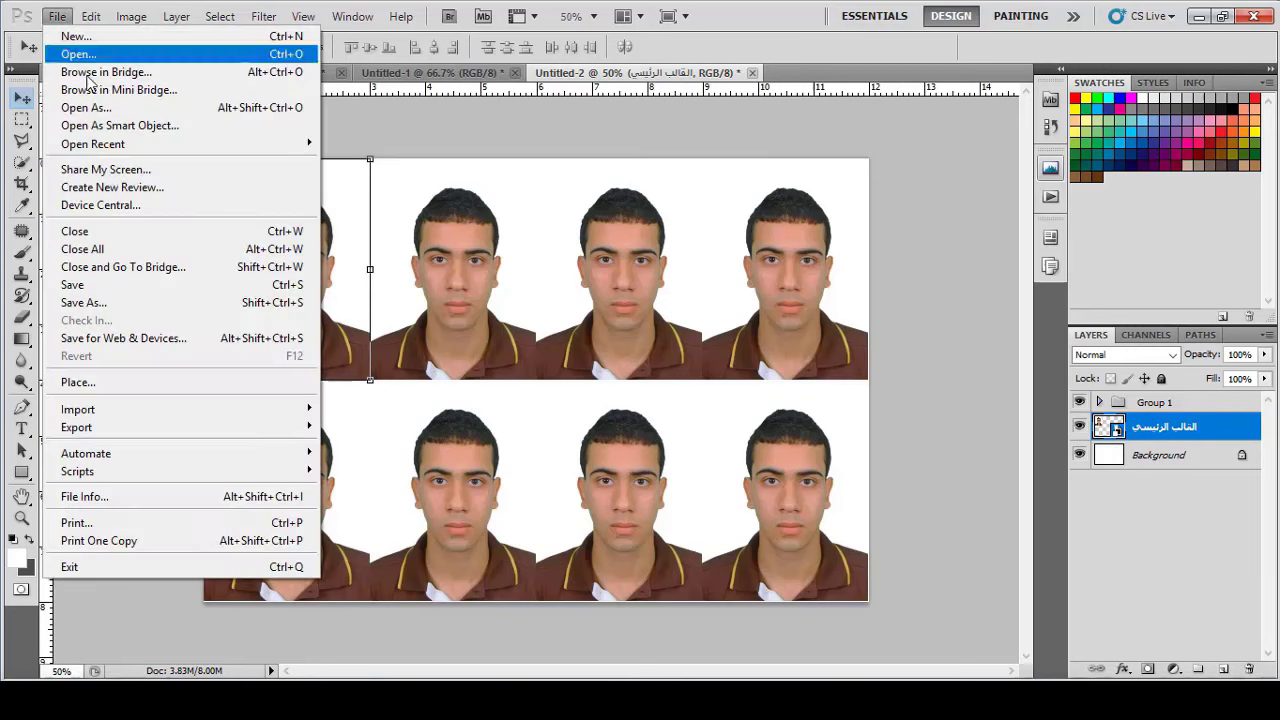
left_click(94, 285)
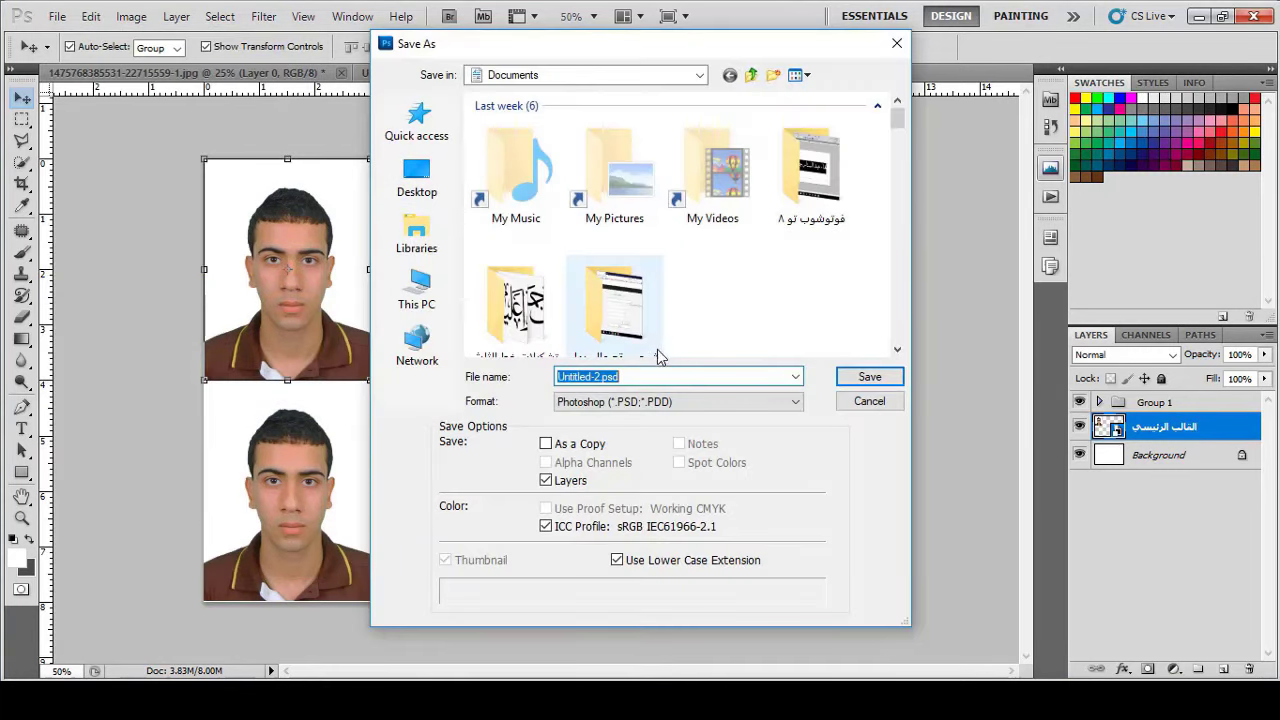
type("قالب صور")
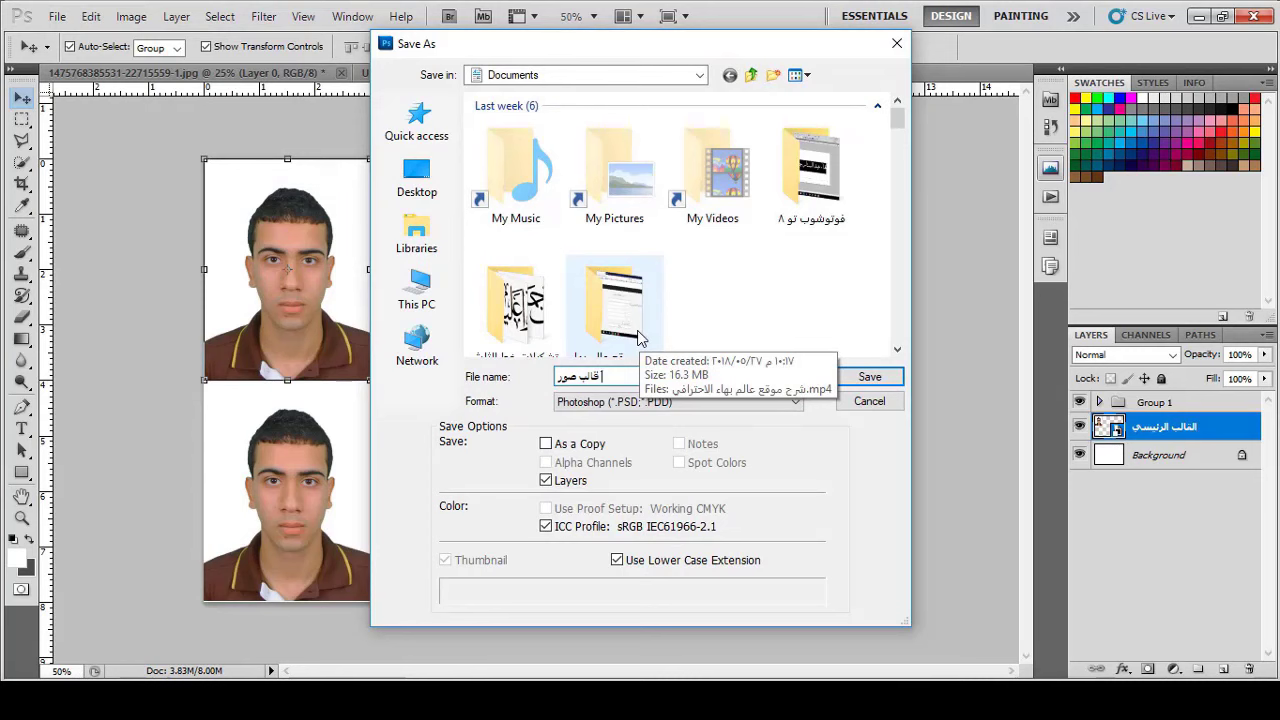
type(" معاملات")
left_click(867, 382)
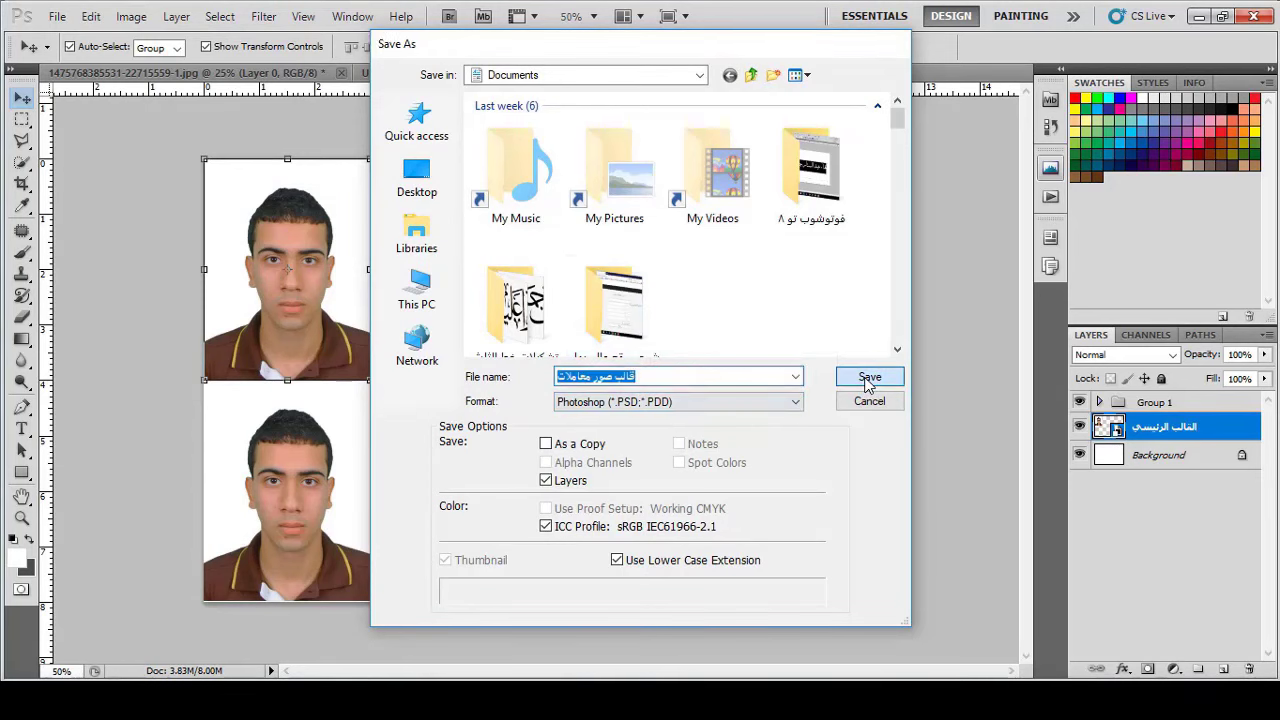
left_click(798, 72)
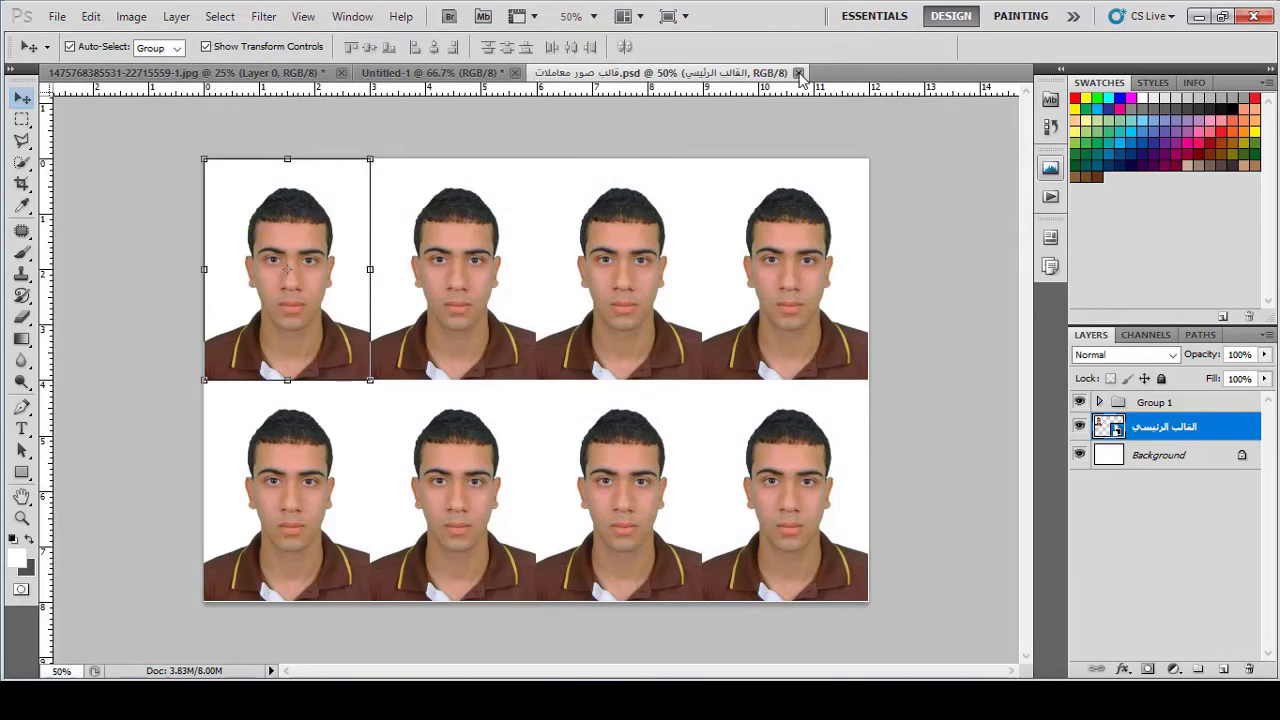
Step: Close the untitled 3 × 4 cm document and the original portrait JPG, discarding the changes in both
left_click(514, 72)
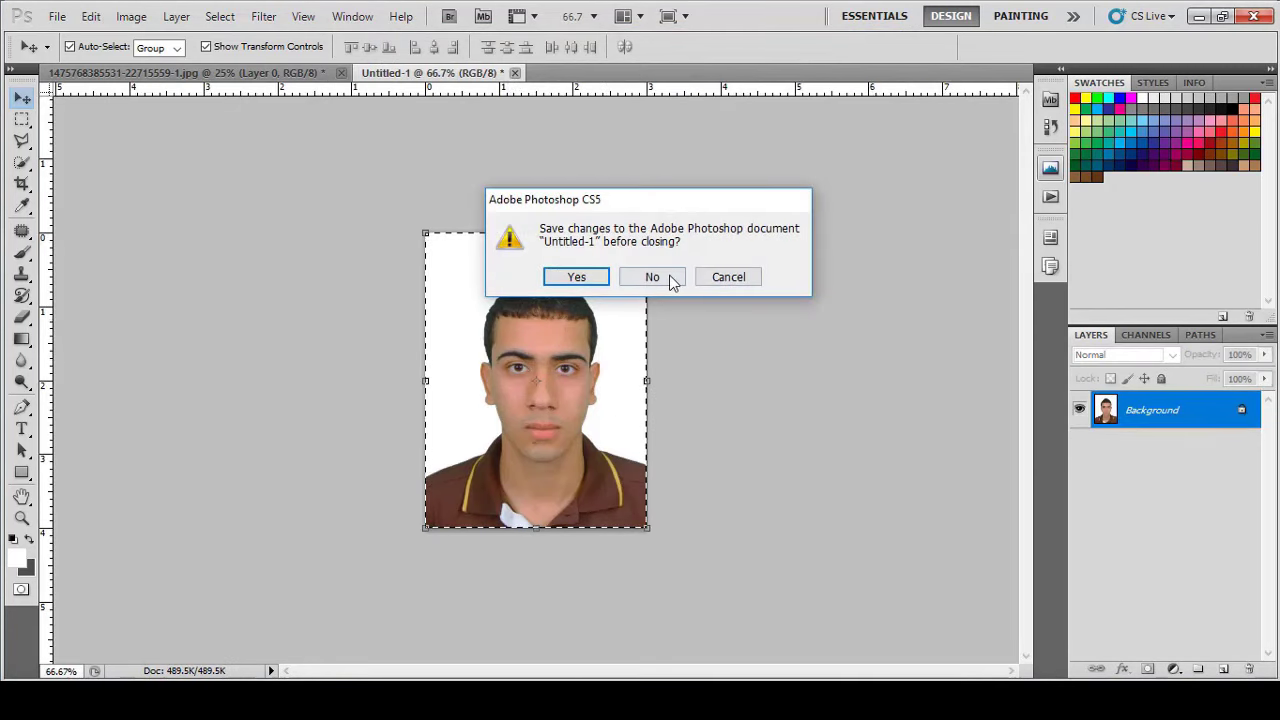
left_click(651, 277)
left_click(341, 73)
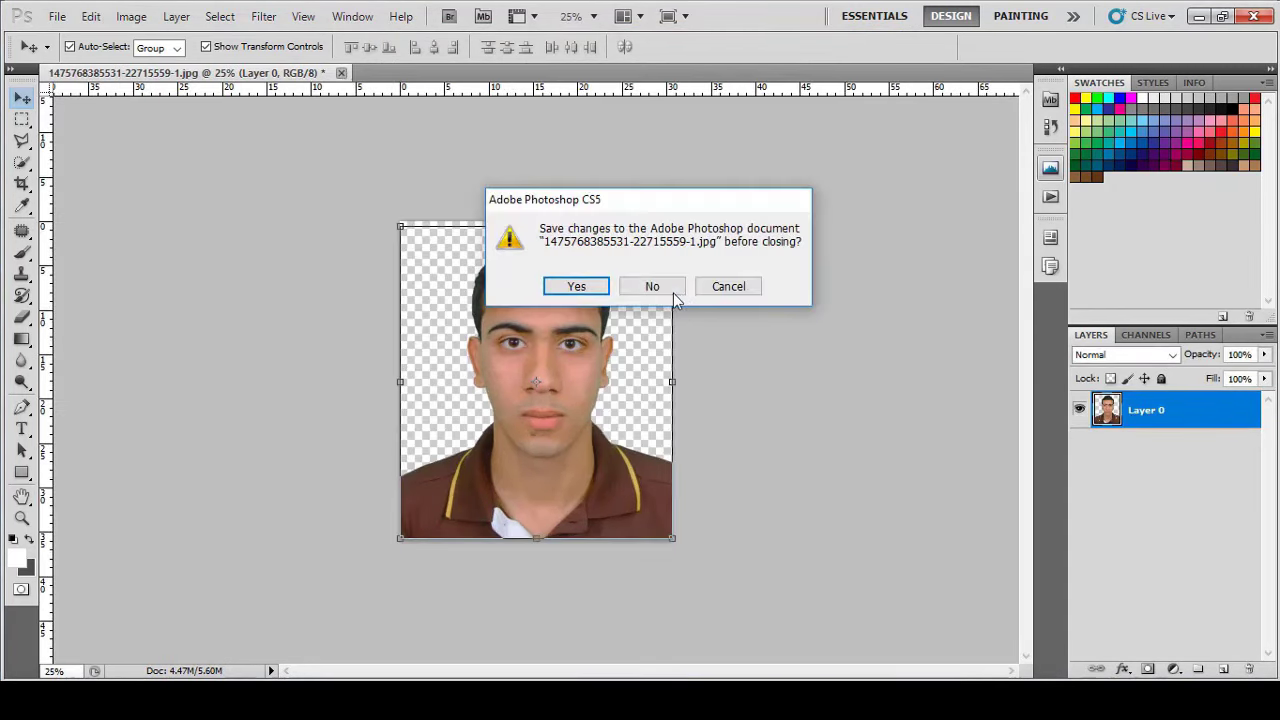
left_click(670, 292)
Step: Reopen the saved template "قالب صور معاملات.psd" from Documents
left_click(57, 16)
left_click(88, 56)
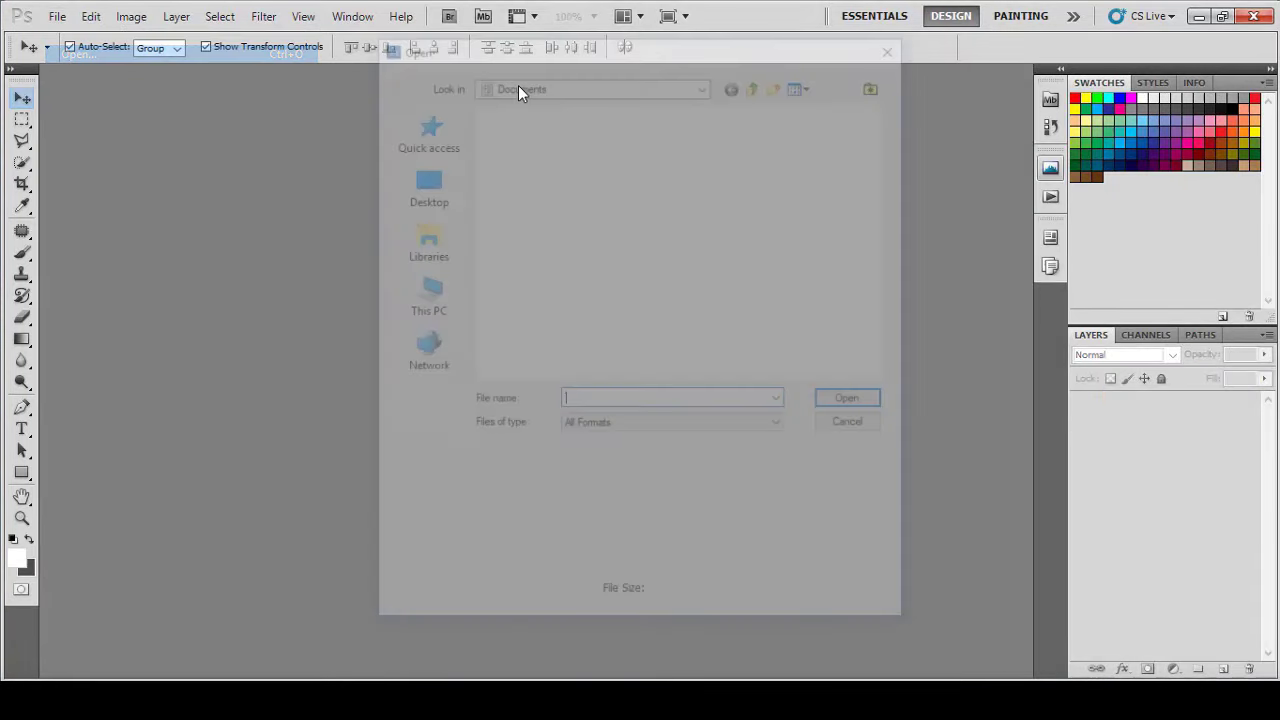
left_click(540, 170)
double_click(539, 170)
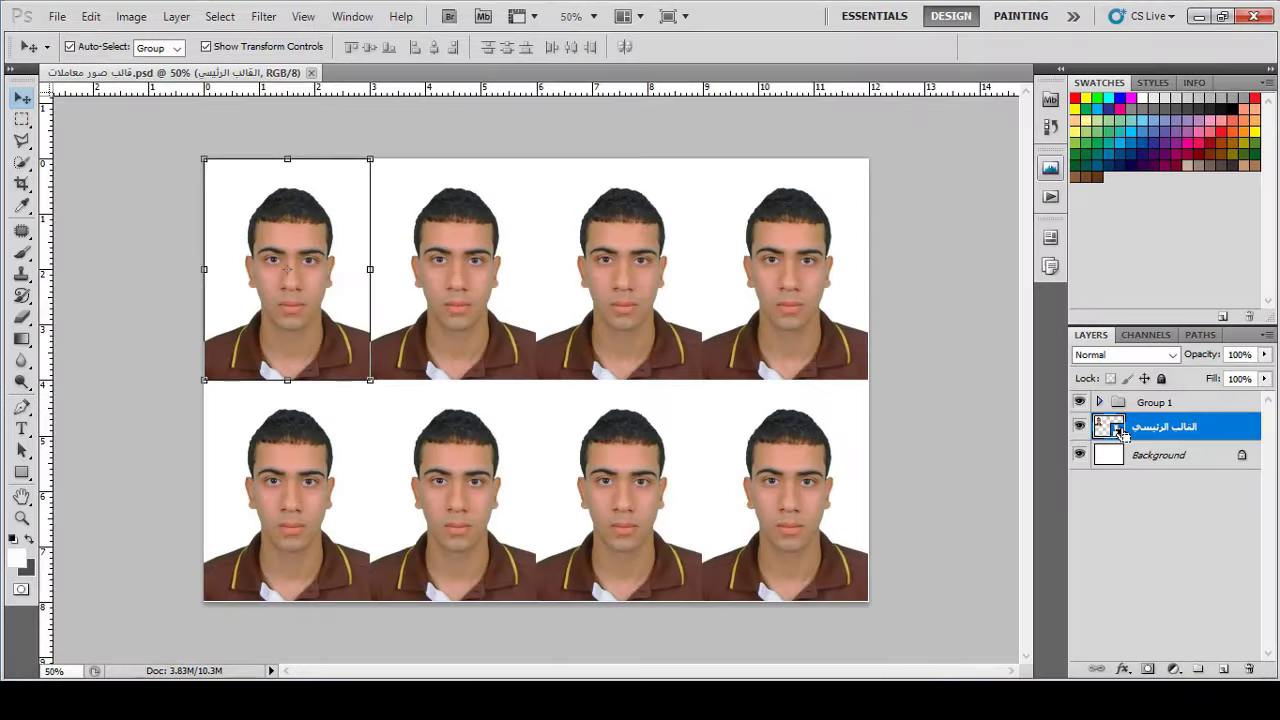
Step: Open the contents of the "القالب الرئيسي" smart object for editing and dismiss the saving notice
double_click(1118, 430)
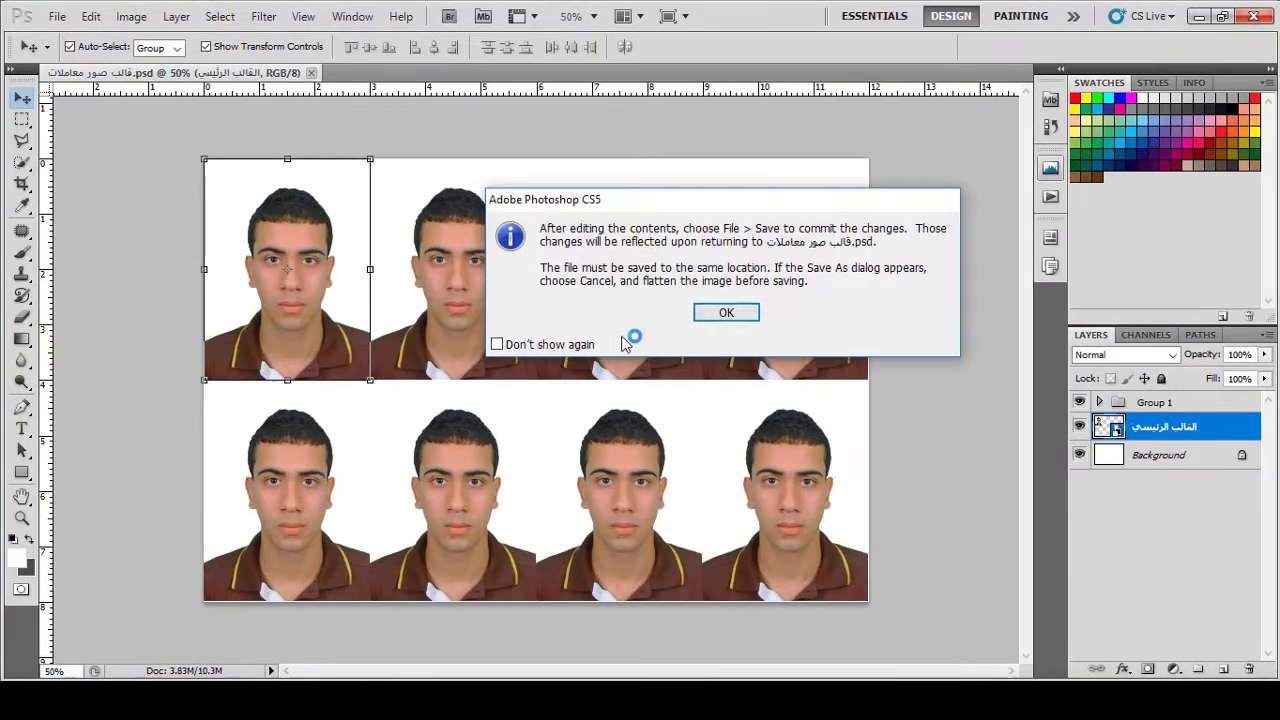
left_click(580, 350)
left_click(741, 314)
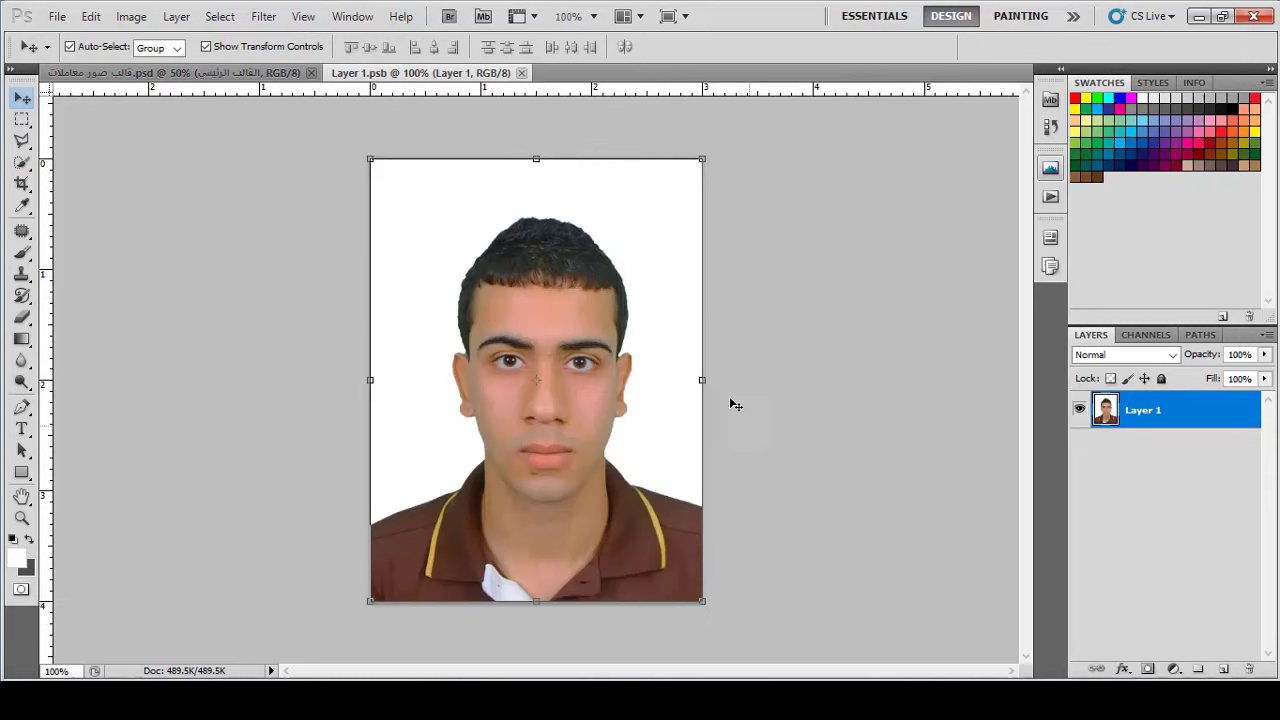
Step: Bring the 3 × 4 cm cropped photo of the man in the grey suit into Layer 1.psb, covering the existing portrait
left_click(57, 16)
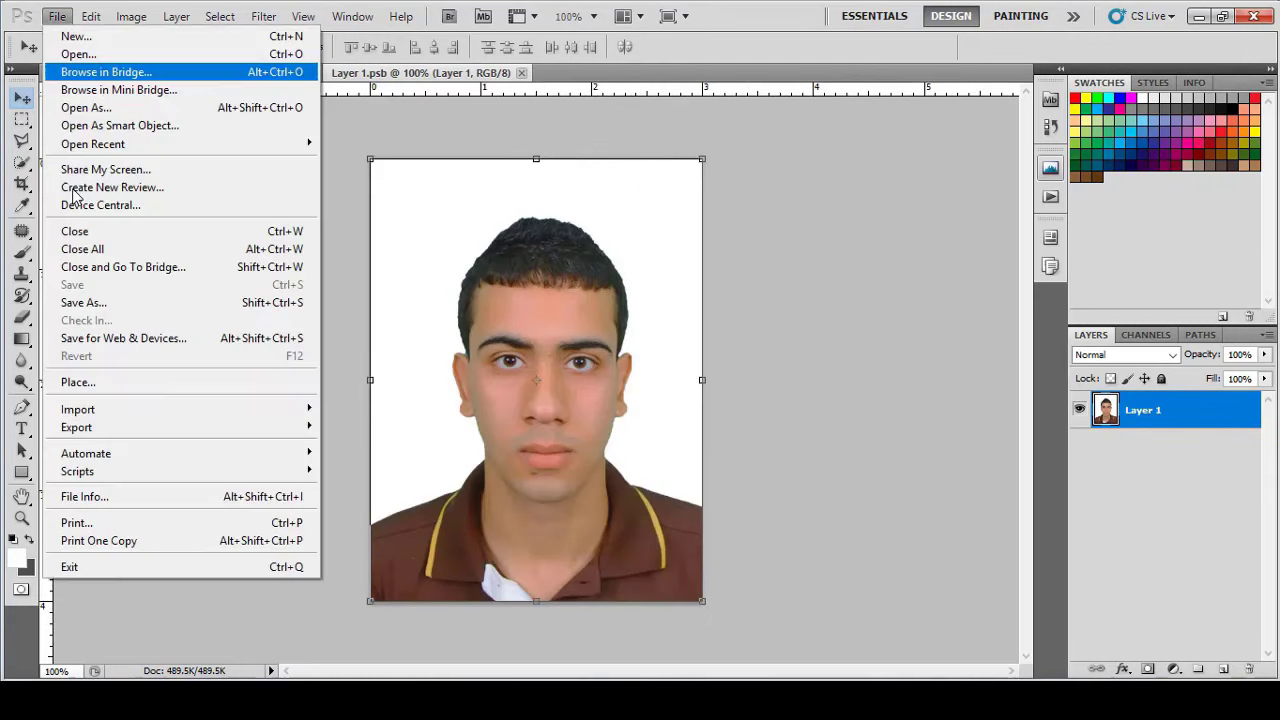
left_click(80, 303)
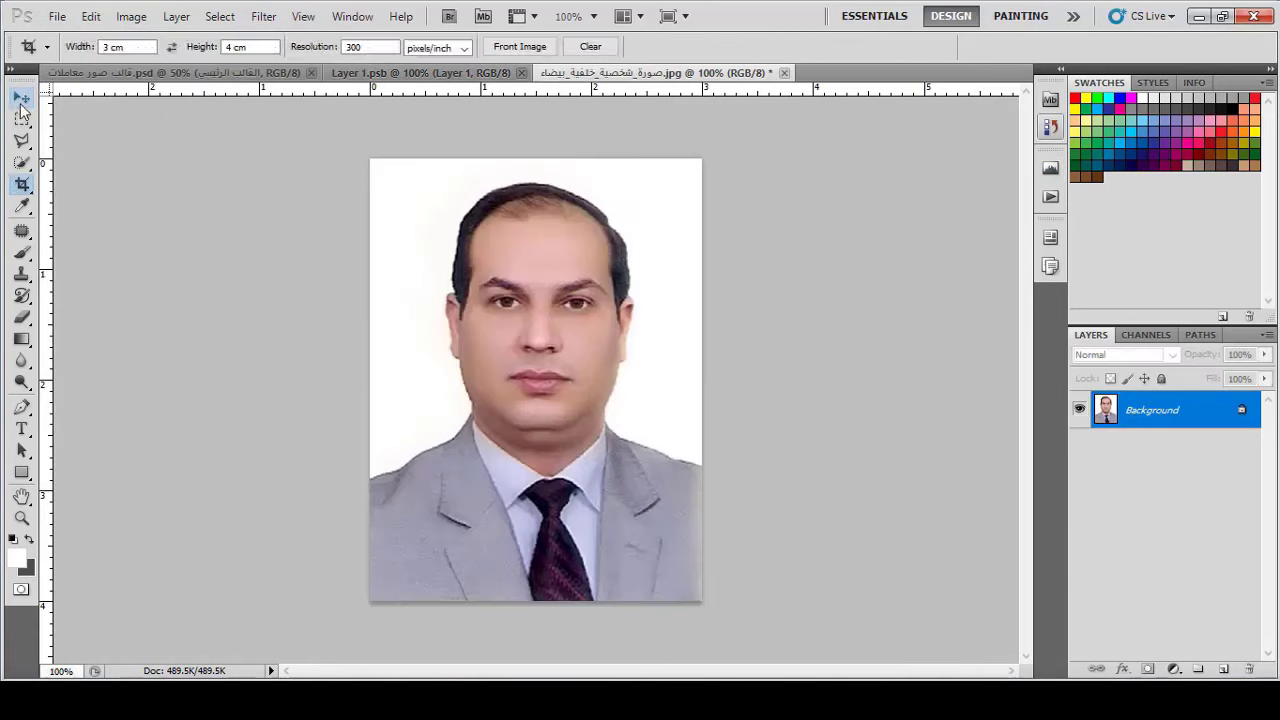
key("v")
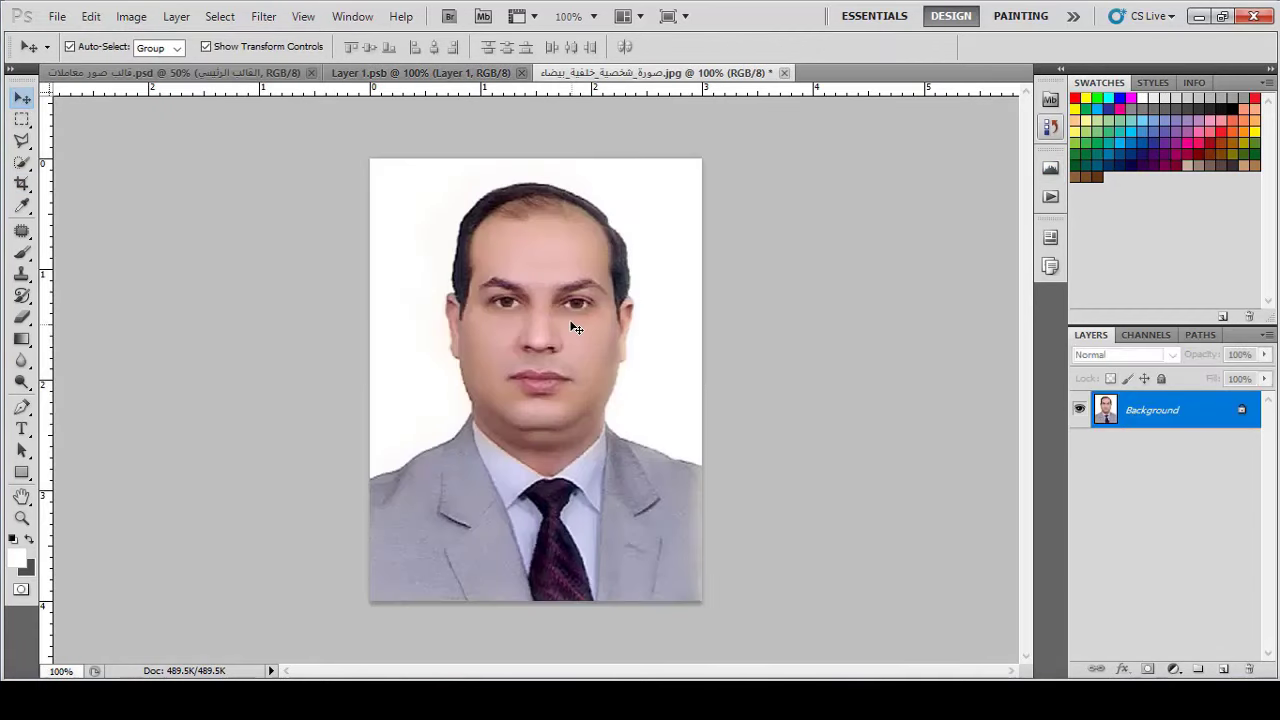
left_click_drag(434, 63, 593, 261)
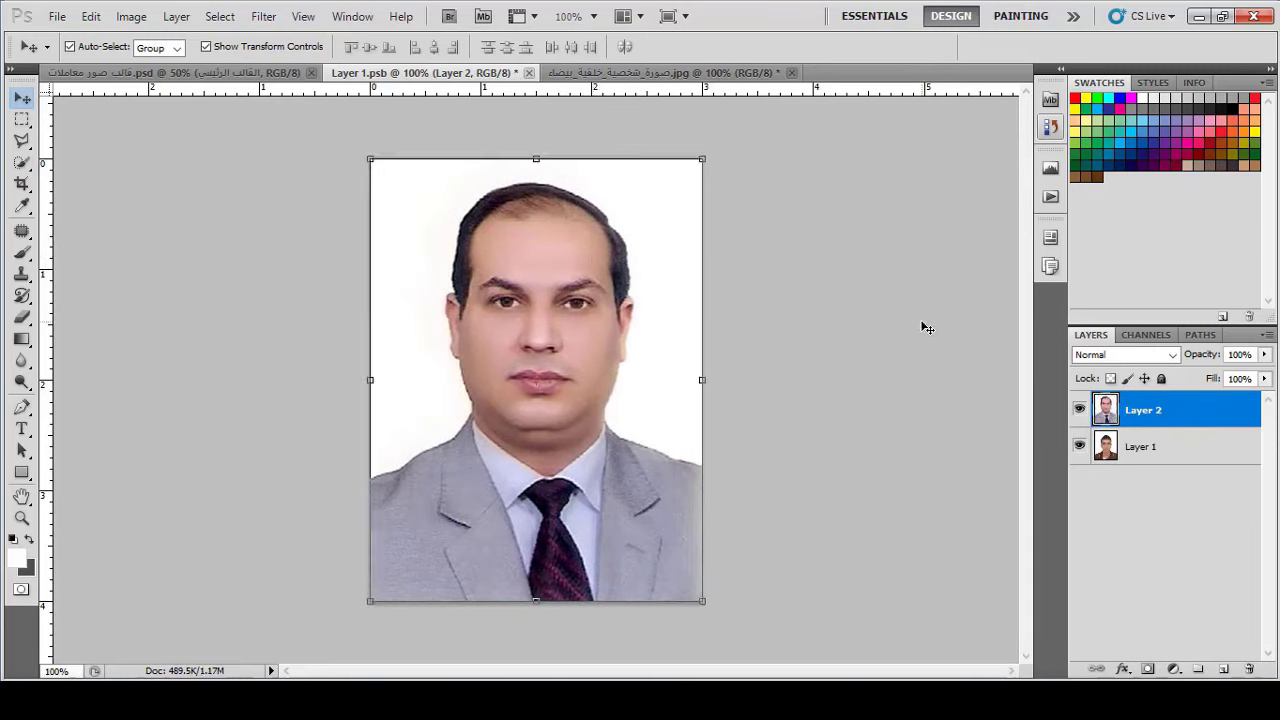
Step: Delete the old portrait's Layer 1 from the smart object contents, and close Layer 1.psb with its changes saved
left_click(1152, 455)
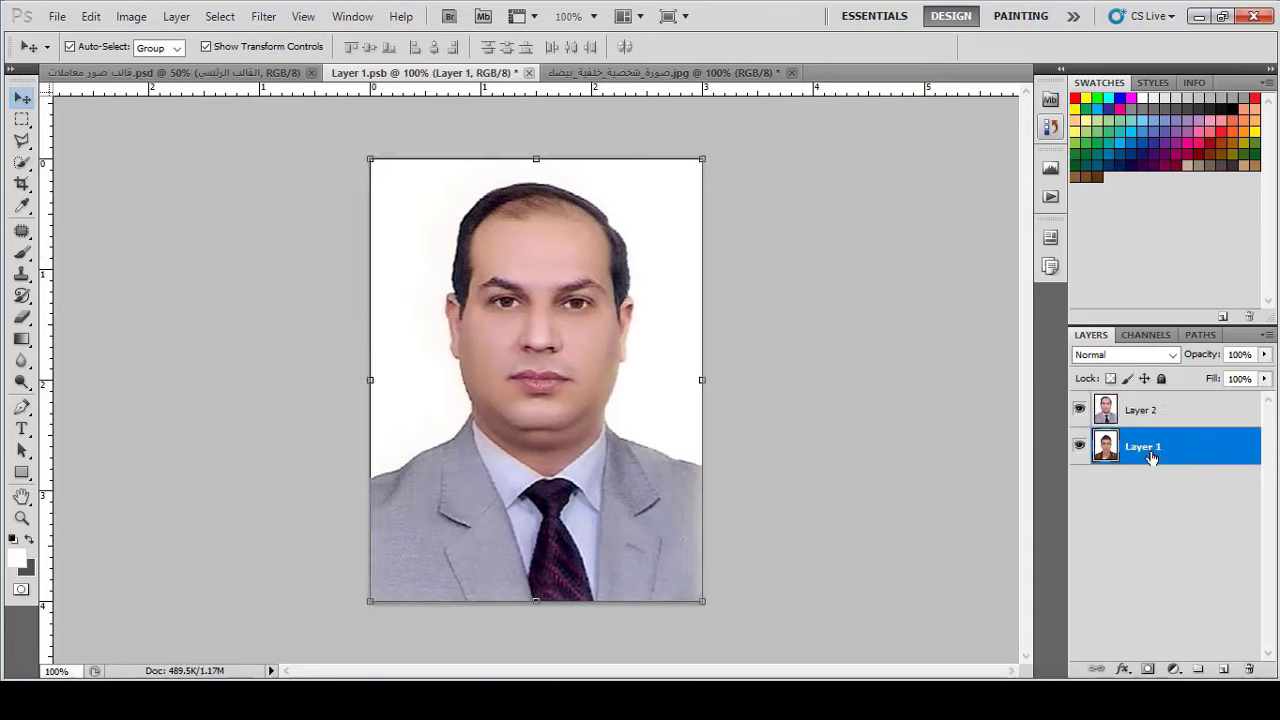
key("Delete")
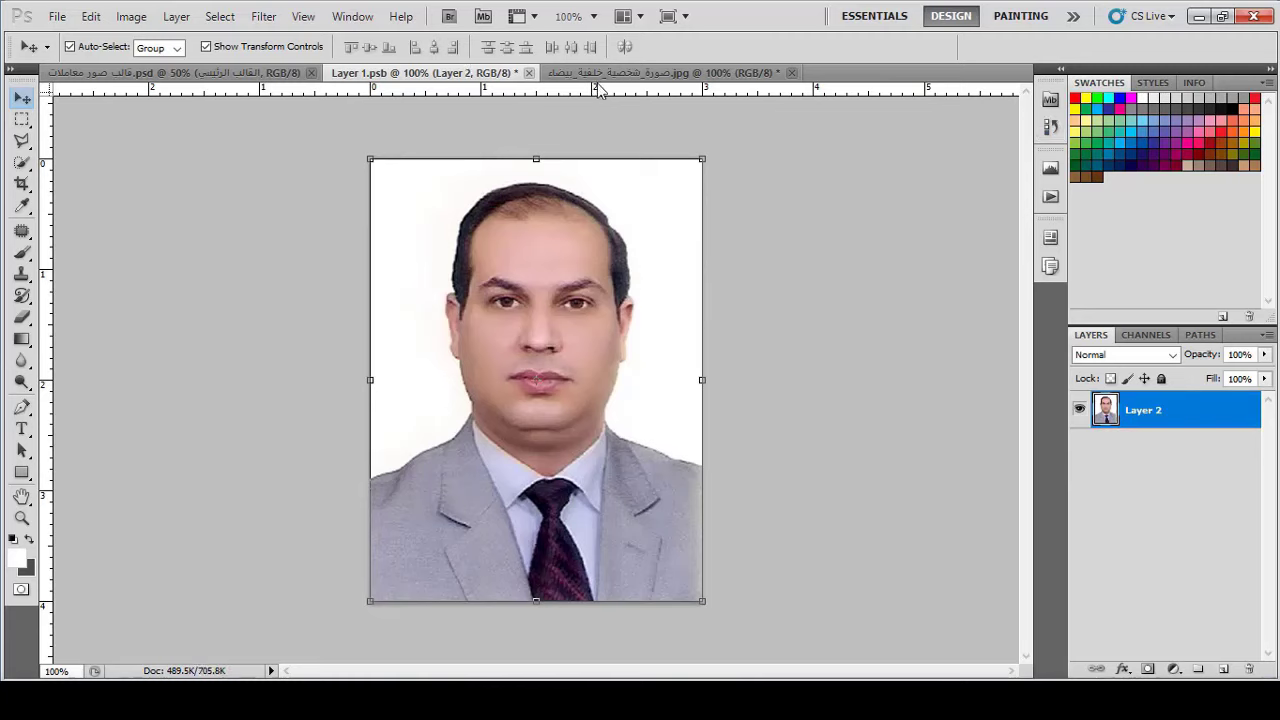
left_click(529, 73)
left_click(576, 277)
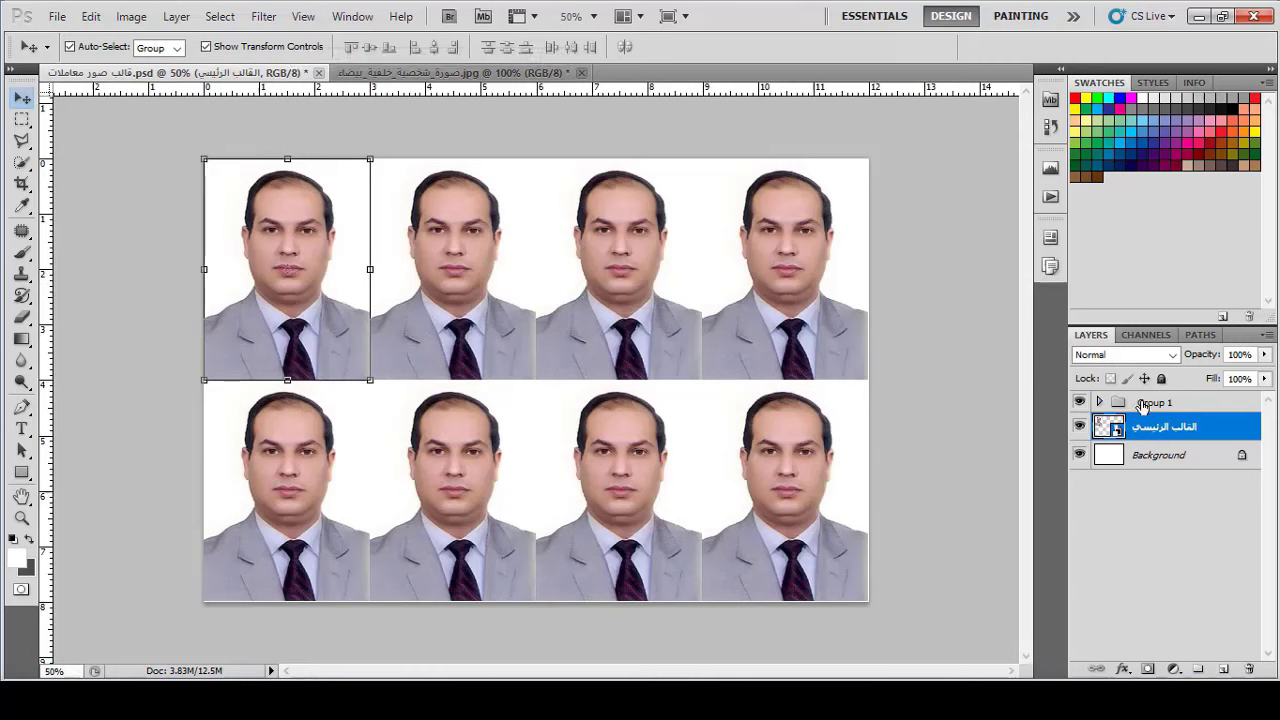
left_click(1098, 403)
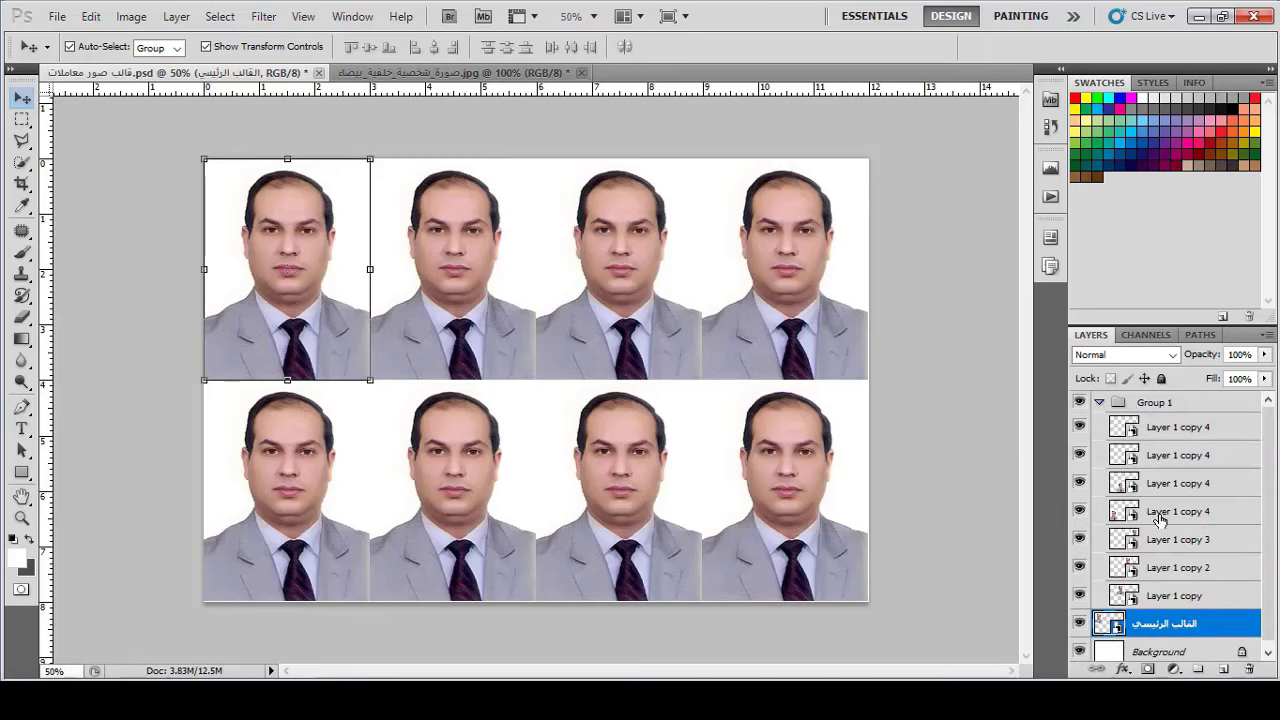
left_click(1099, 403)
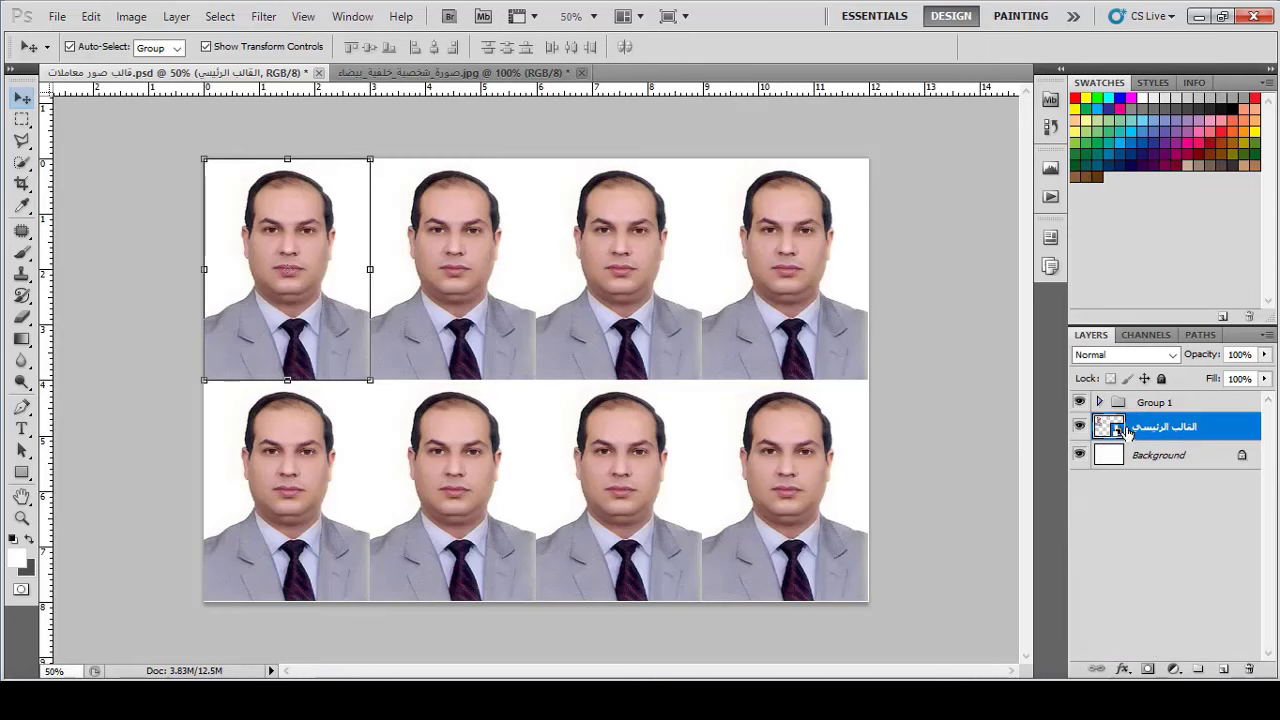
left_click(1098, 403)
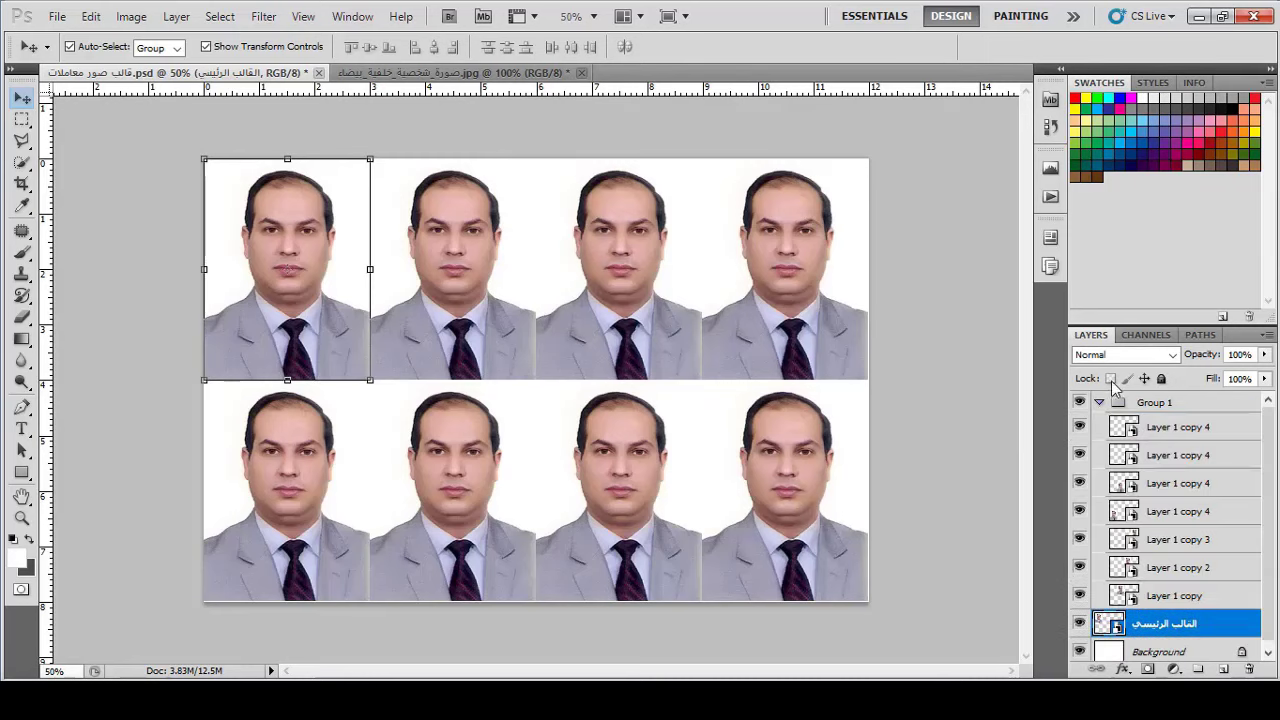
left_click(1099, 403)
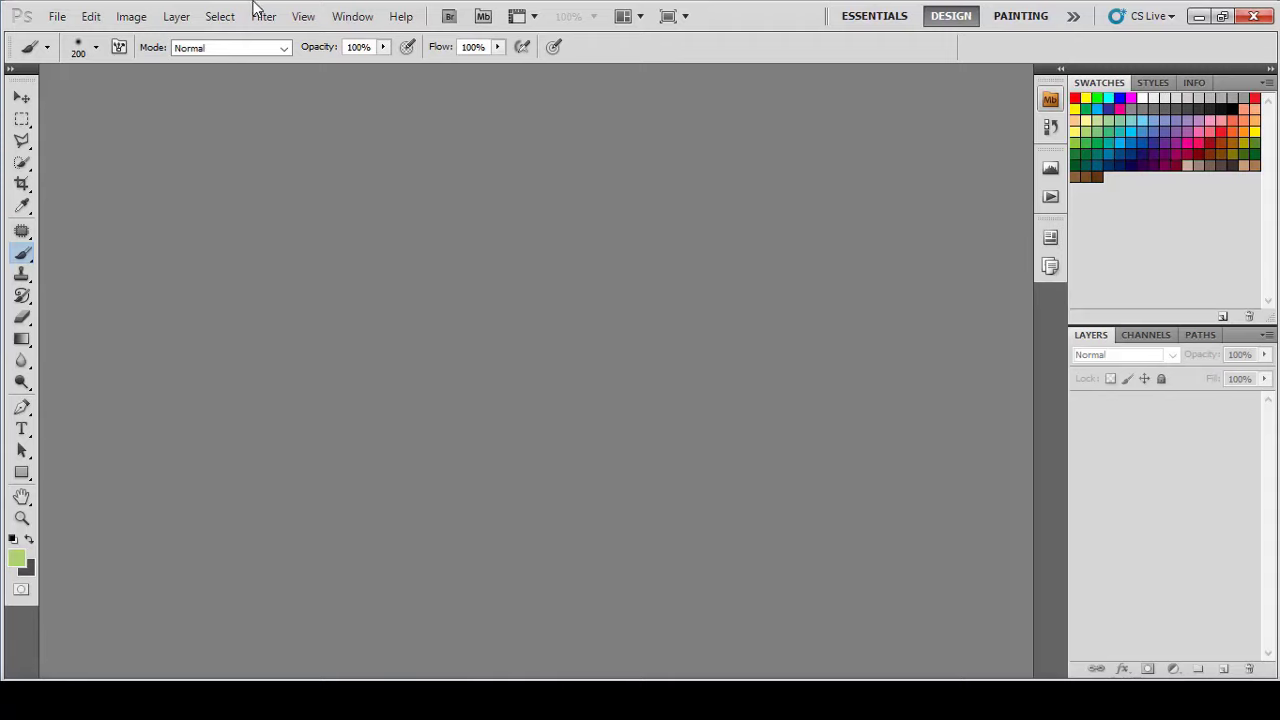
left_click(55, 17)
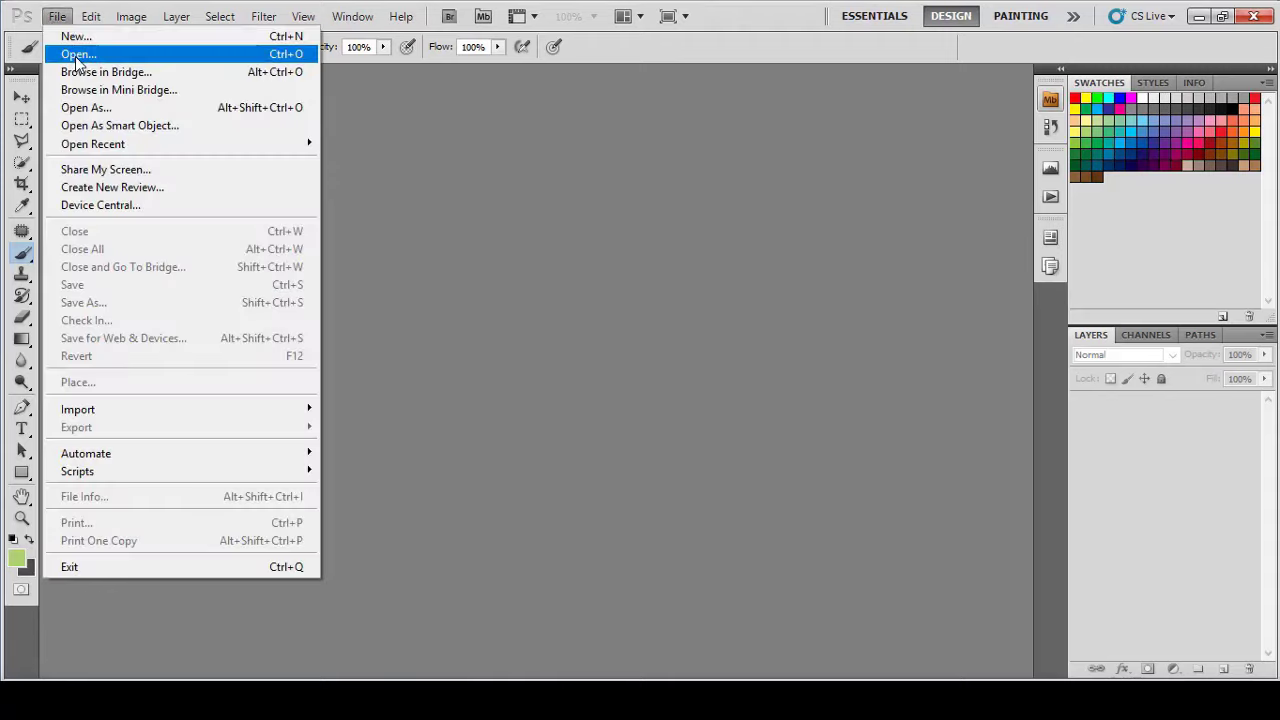
left_click(70, 53)
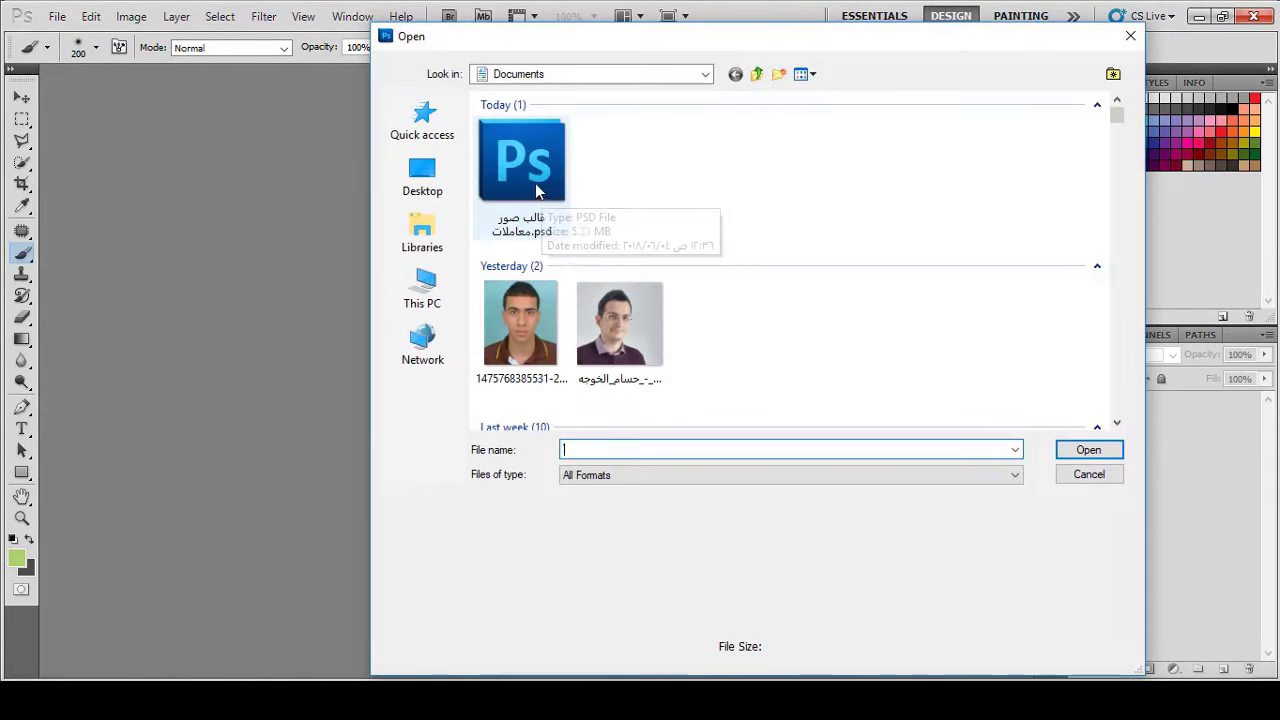
double_click(542, 323)
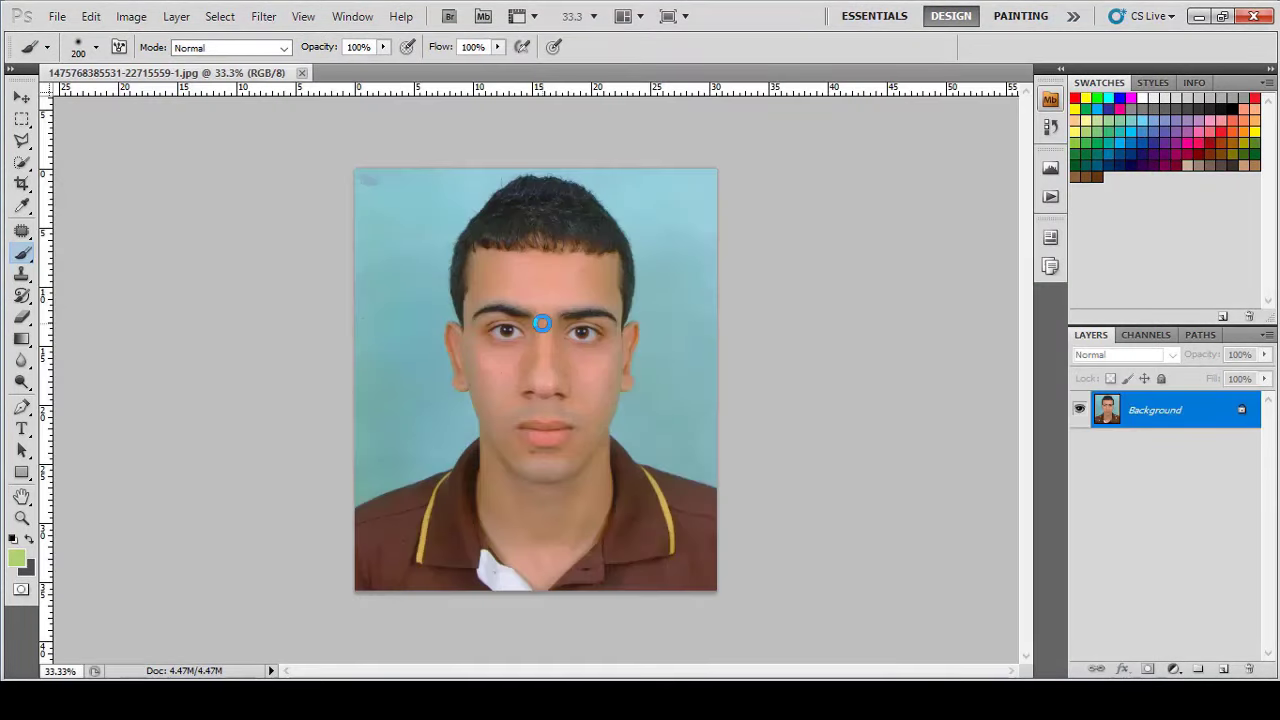
left_click(301, 73)
Step: Open the JPG portrait of the man with glasses from Documents
key("ctrl+o")
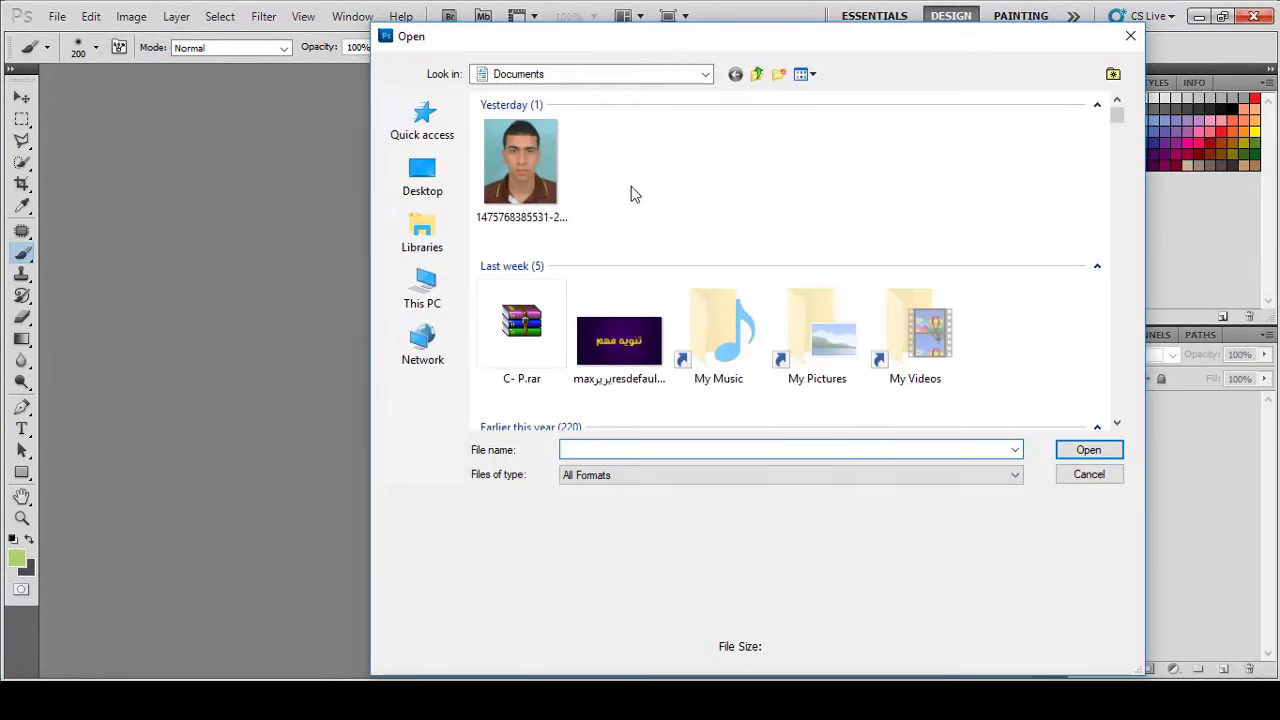
left_click(621, 325)
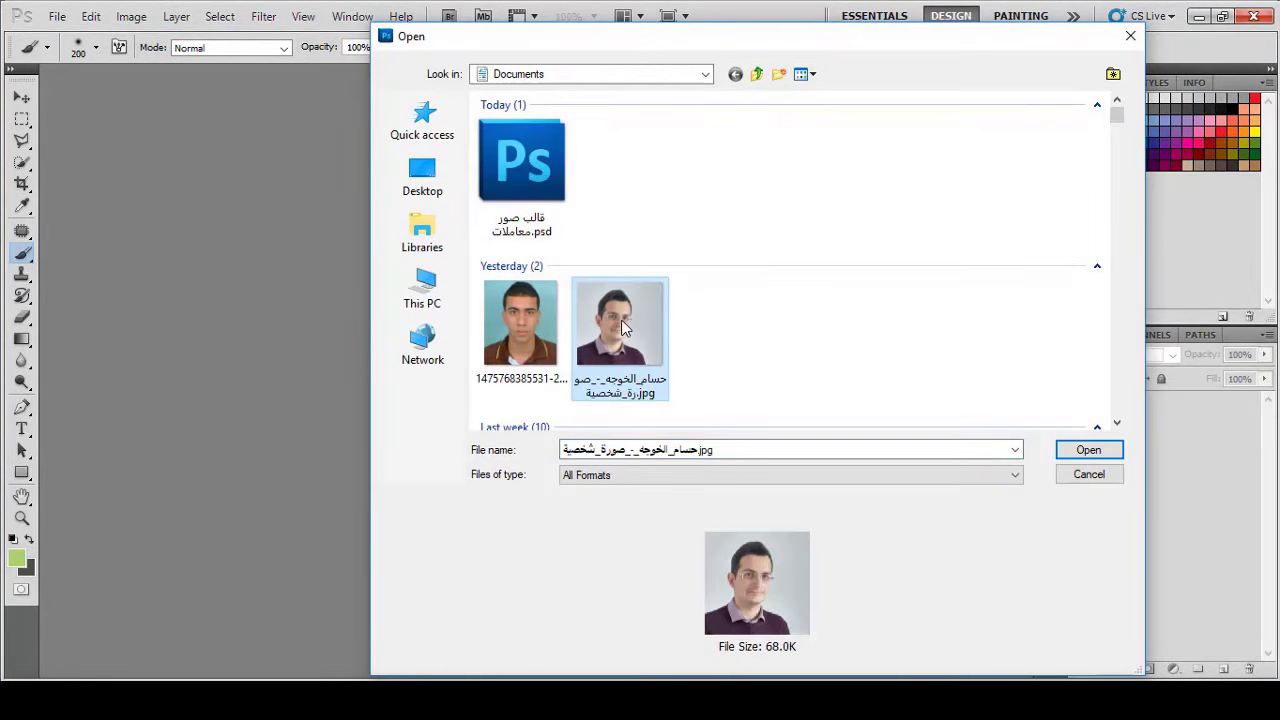
double_click(621, 325)
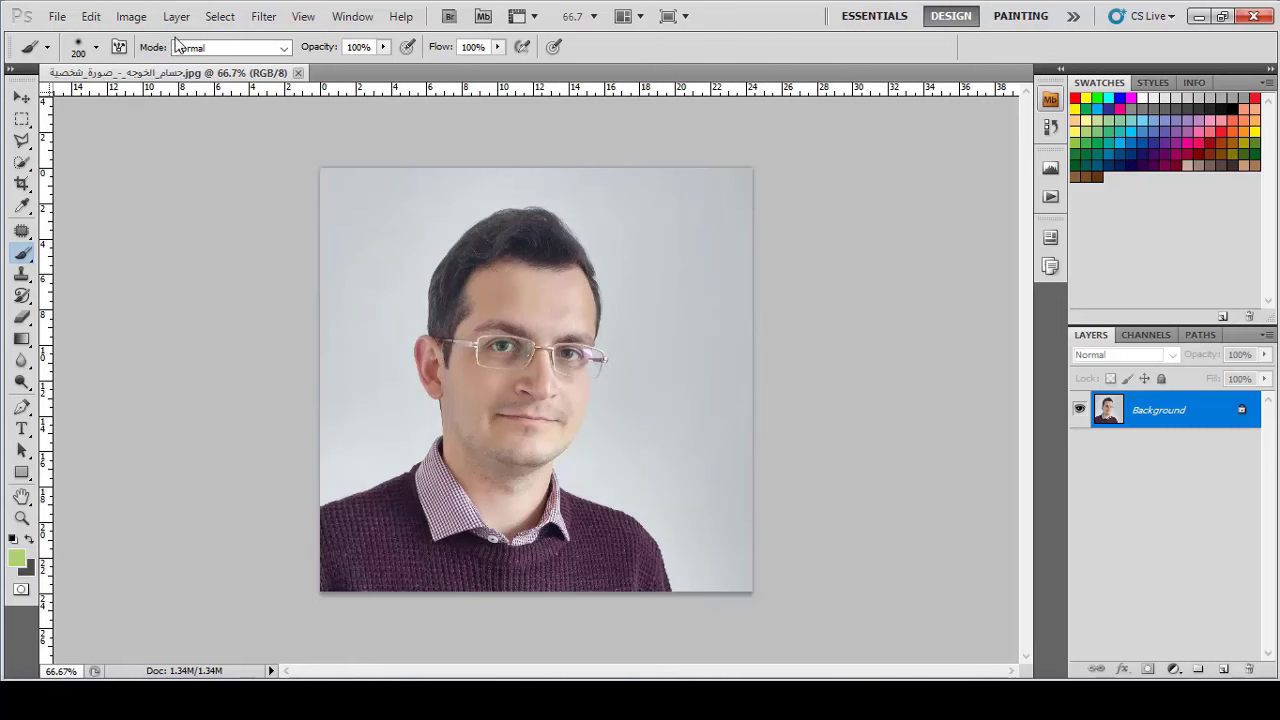
Step: Brighten the portrait with a Levels adjustment by lowering the white input level of the RGB channel
left_click(133, 17)
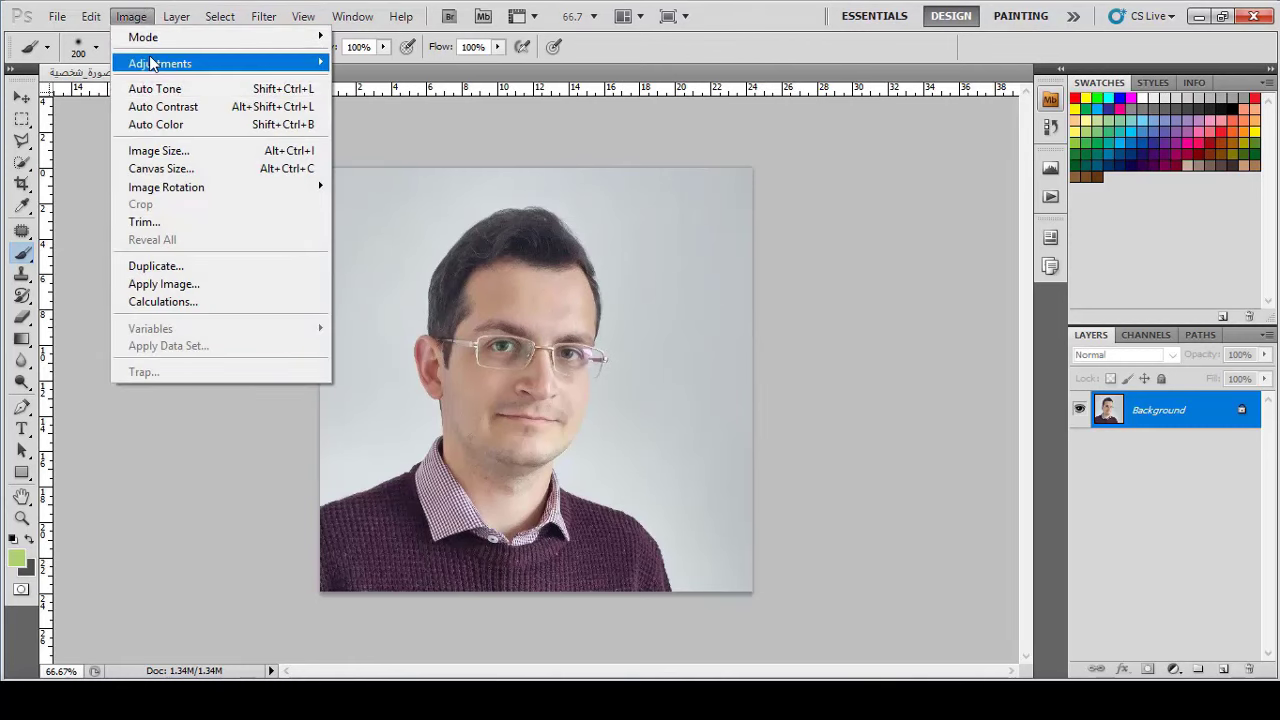
mouse_move(165, 64)
left_click(378, 82)
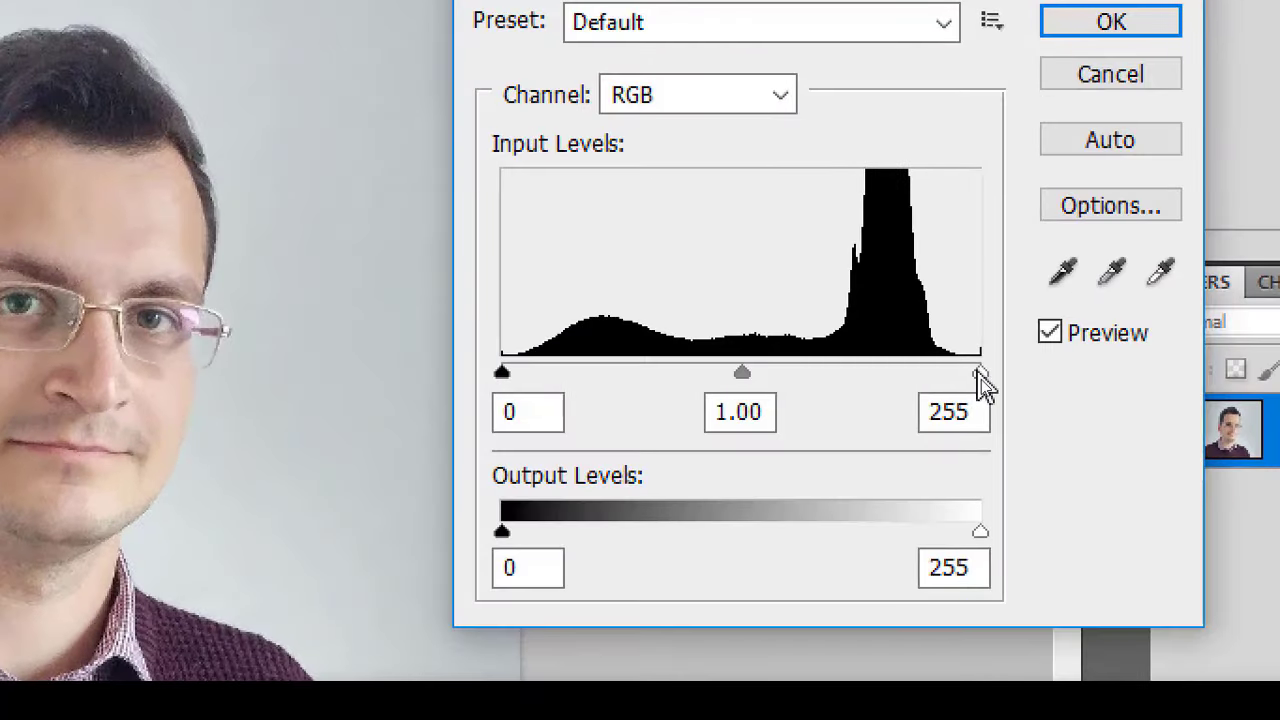
left_click_drag(978, 378, 952, 379)
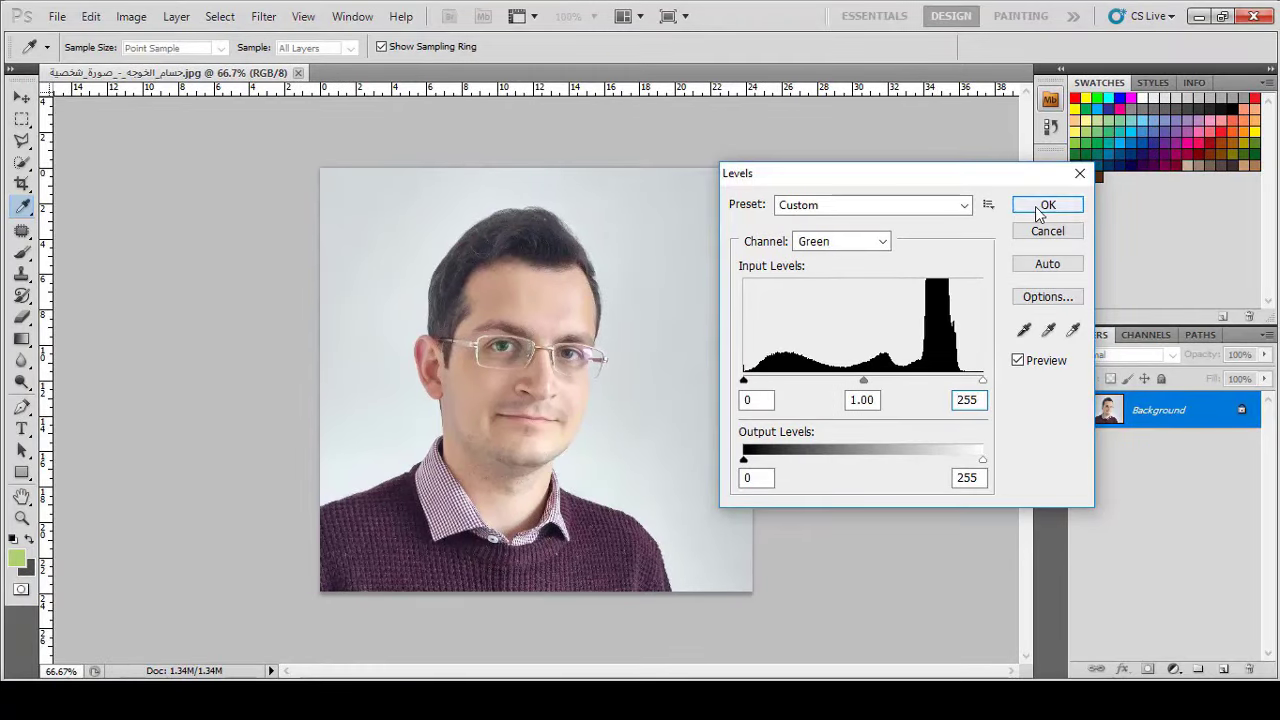
left_click(1100, 21)
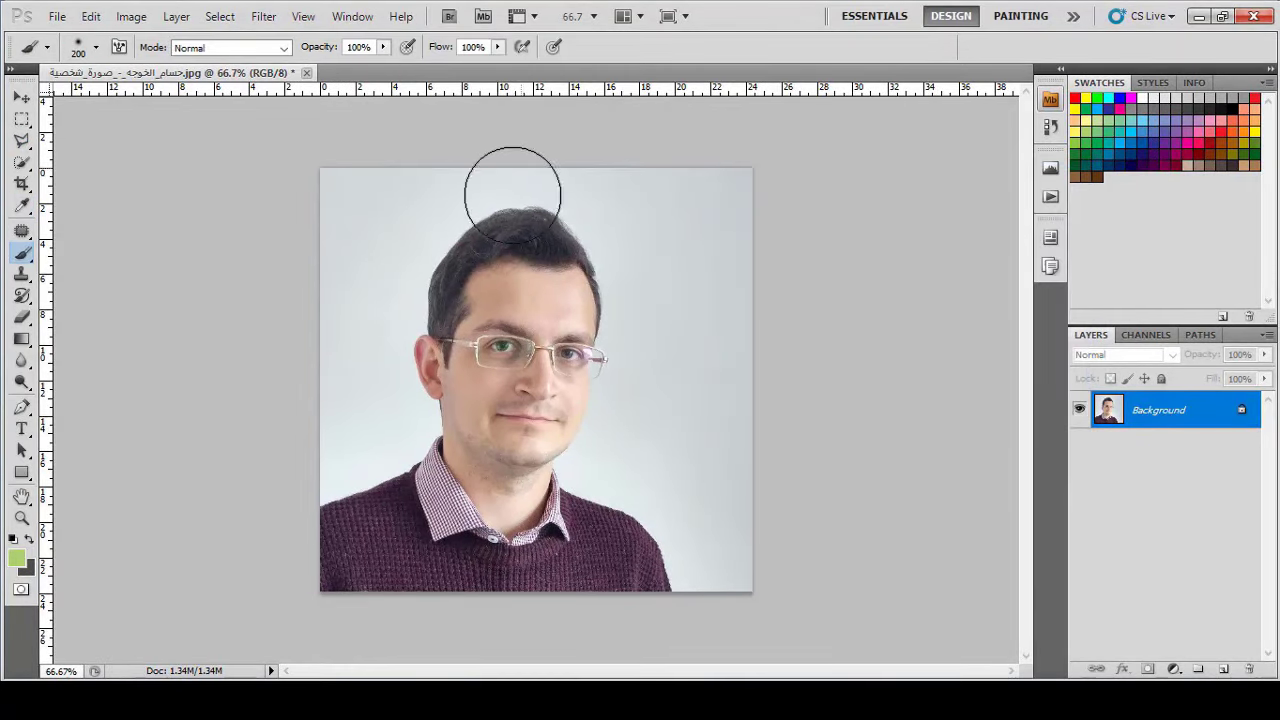
Step: Convert the Background into the editable Layer 0, and remove the light grey backdrop around the man using the Quick Selection tool
double_click(1205, 409)
left_click(818, 180)
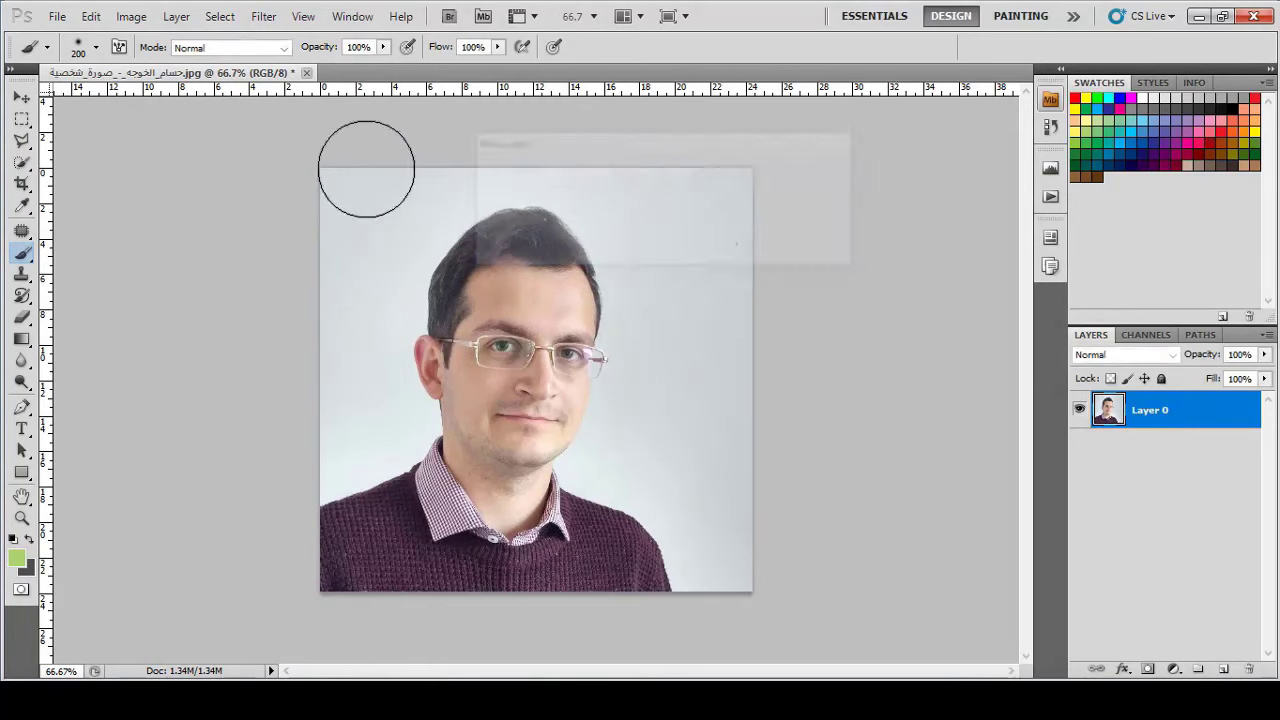
left_click(22, 162)
left_click(100, 161)
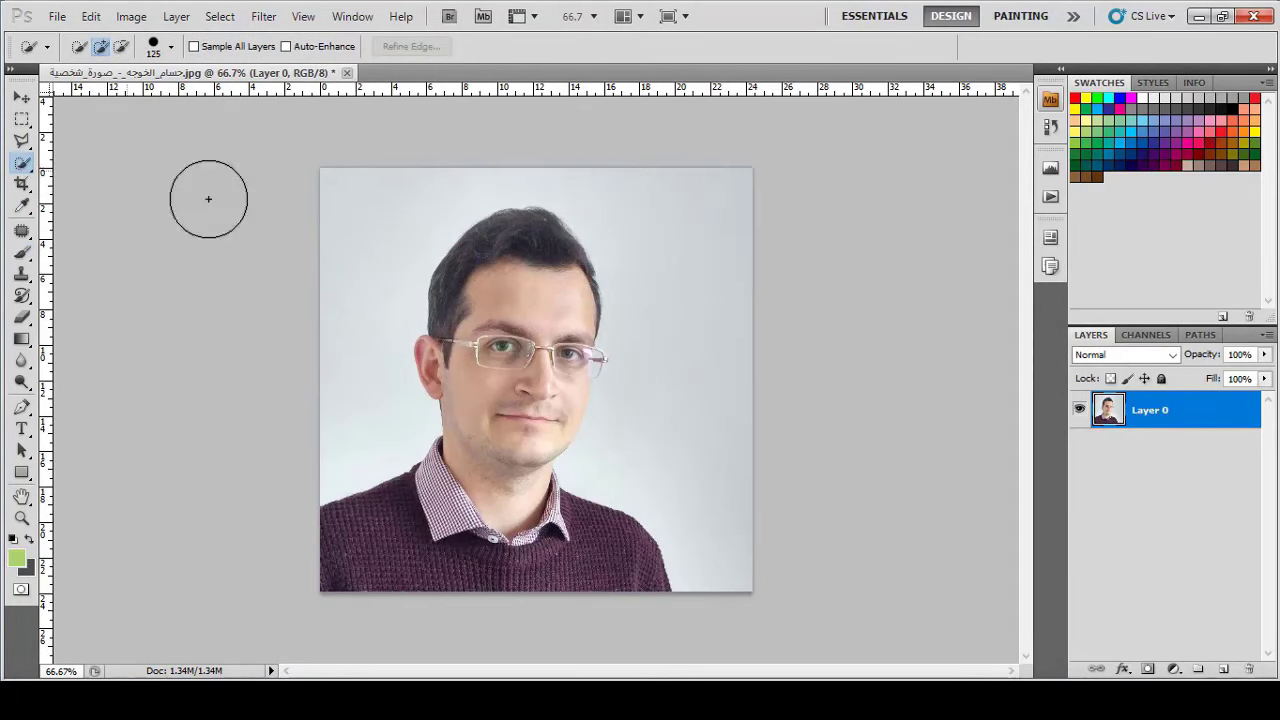
left_click(714, 229)
mouse_move(706, 270)
left_mouse_down()
mouse_move(709, 349)
mouse_move(689, 423)
left_mouse_up()
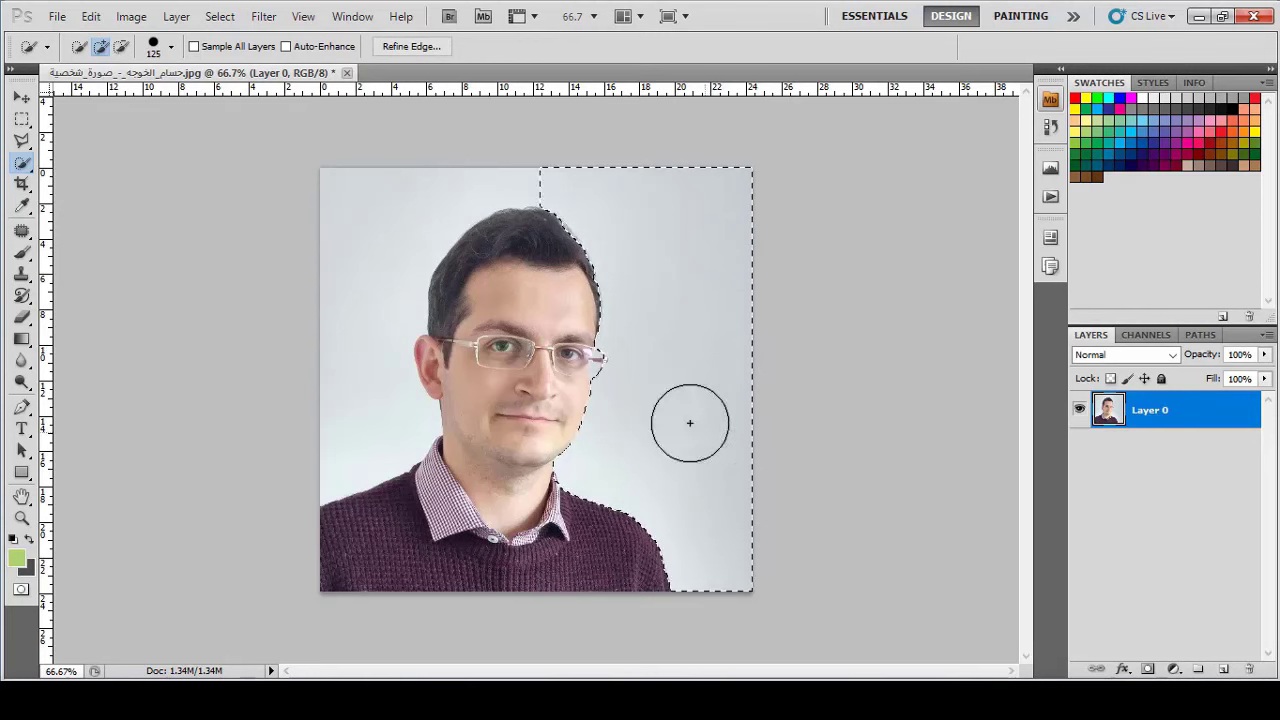
left_click_drag(334, 209, 351, 249)
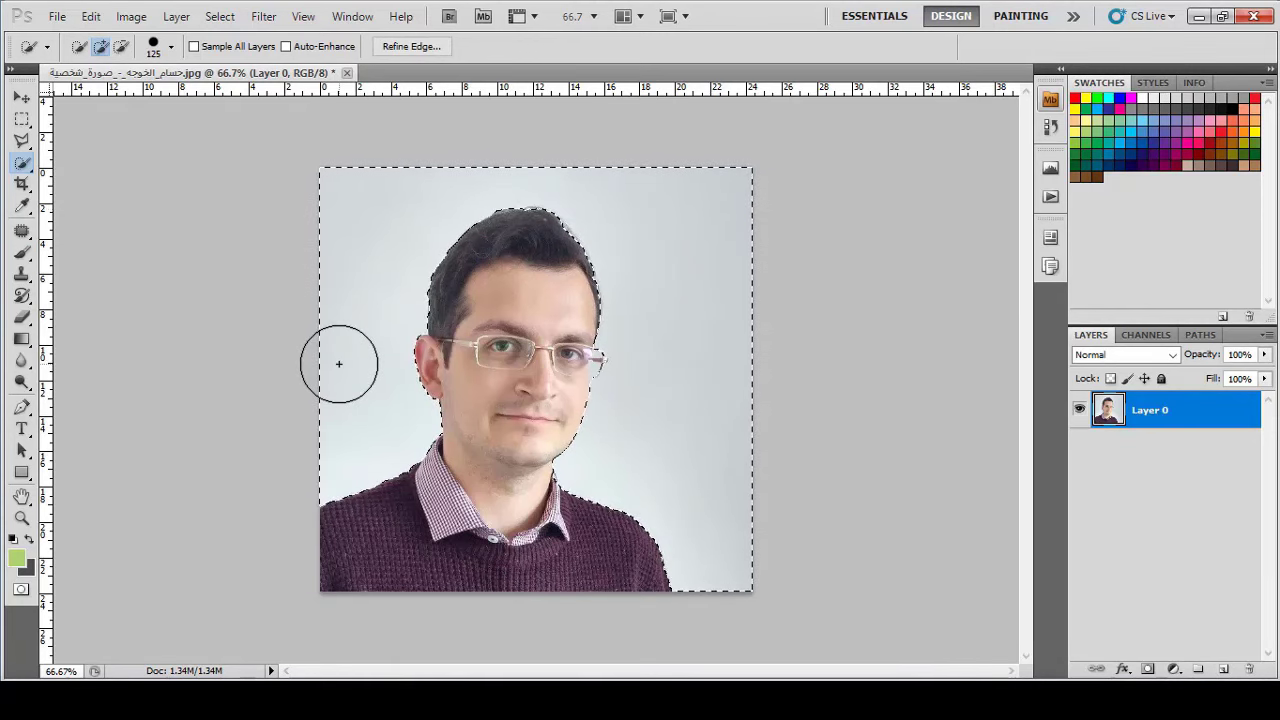
key("Delete")
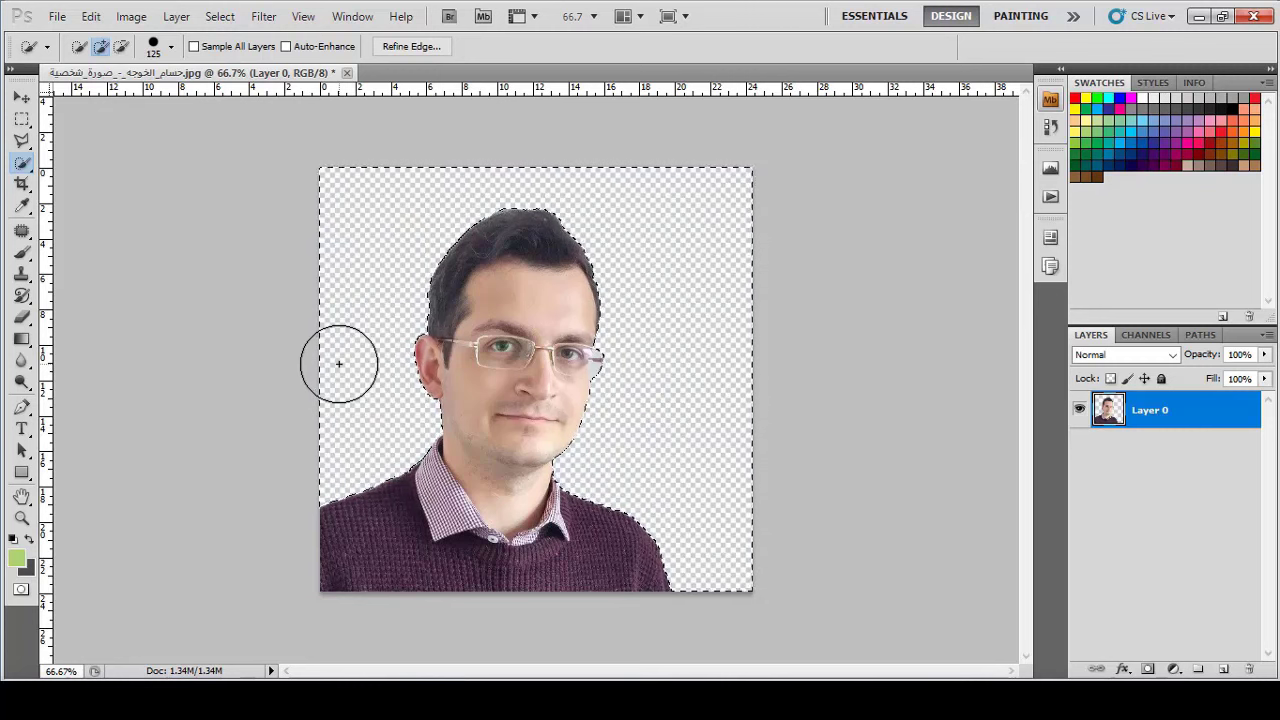
key("ctrl+d")
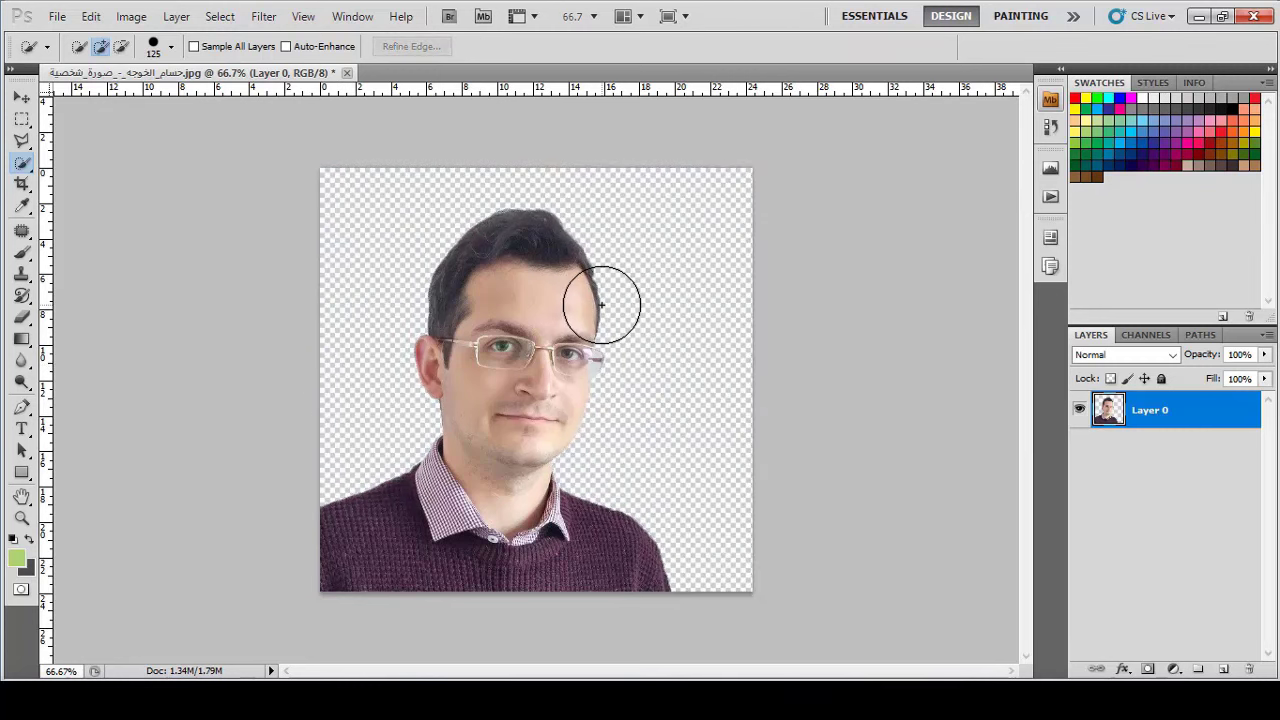
Step: Select the grey area behind the outer edge of the glasses lens using a 9-pixel Quick Selection brush
key("ctrl+plus")
key("ctrl+plus")
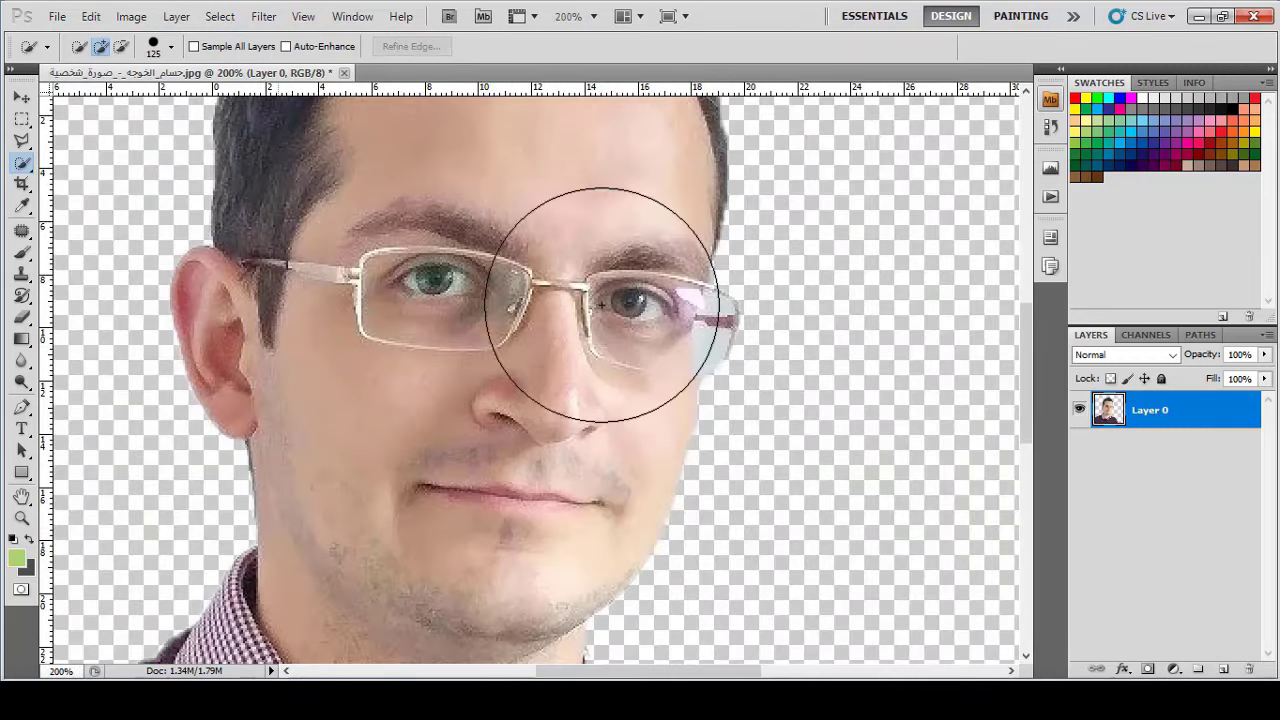
key("bracketleft")
key("bracketleft")
key("bracketleft")
key("bracketleft")
key("bracketleft")
key("bracketleft")
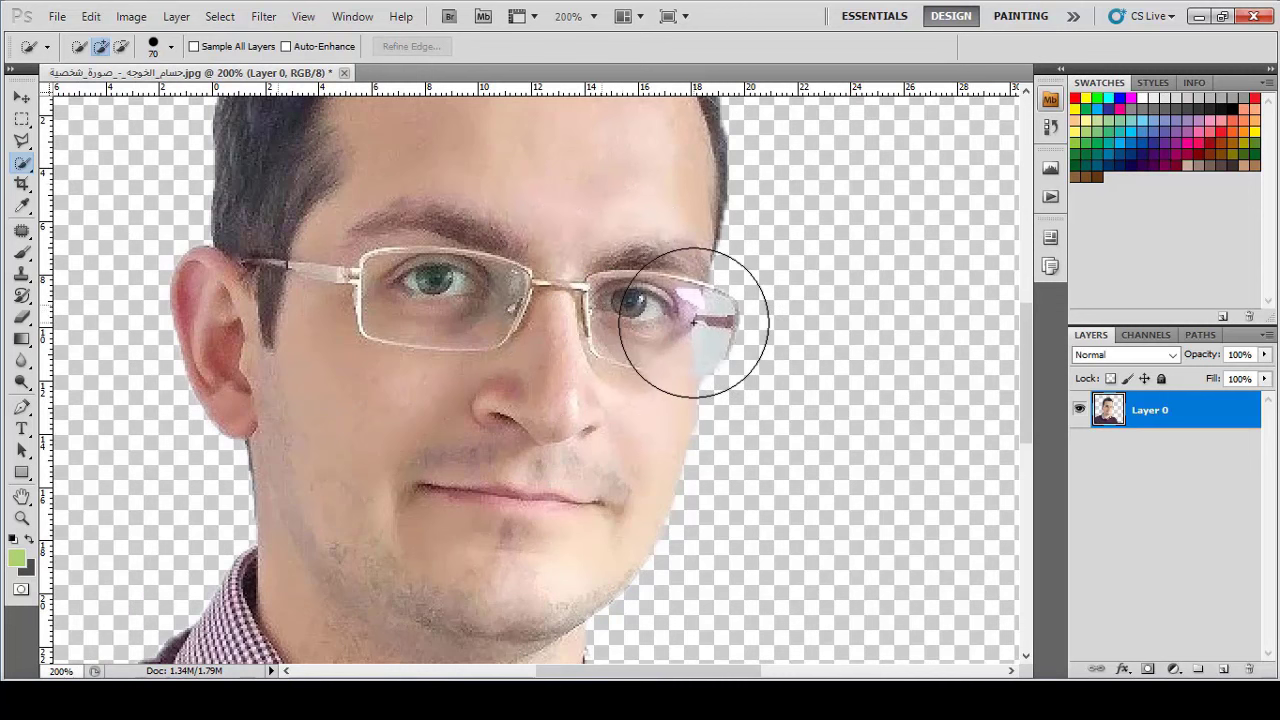
key("bracketleft")
key("bracketleft")
key("bracketleft")
key("bracketleft")
key("bracketleft")
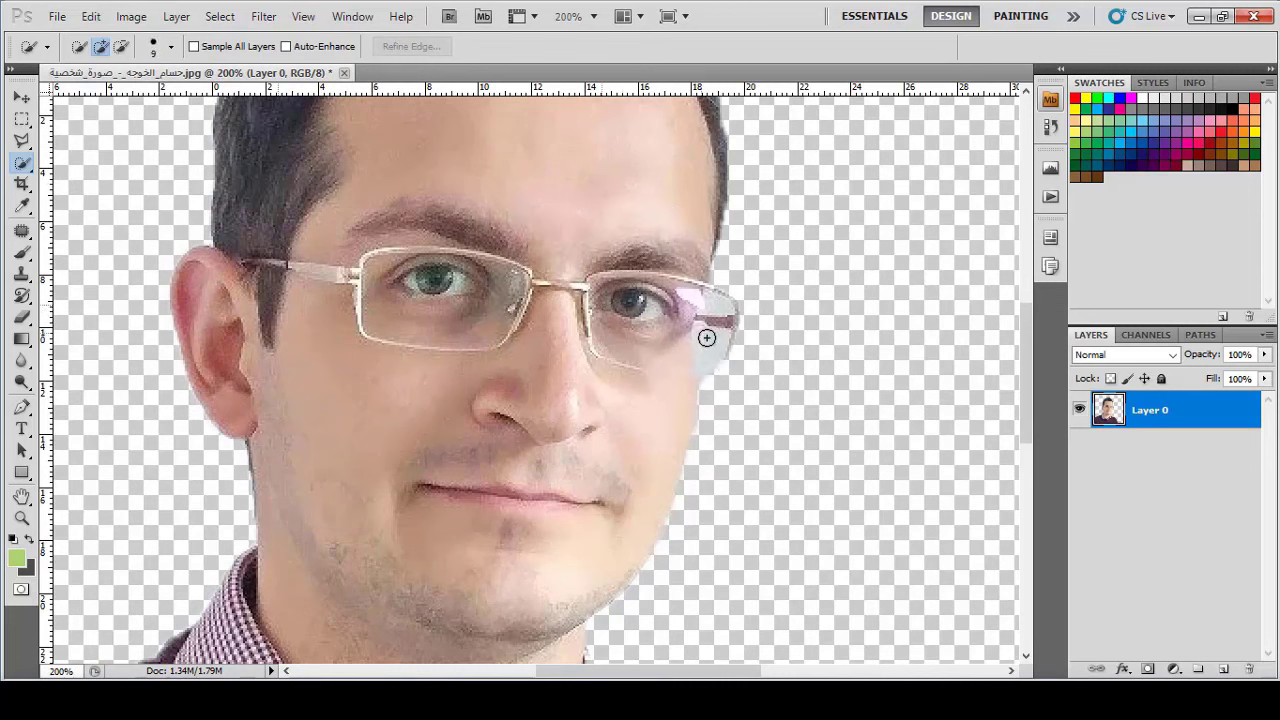
mouse_move(708, 342)
left_mouse_down()
mouse_move(718, 304)
mouse_move(714, 340)
left_mouse_up()
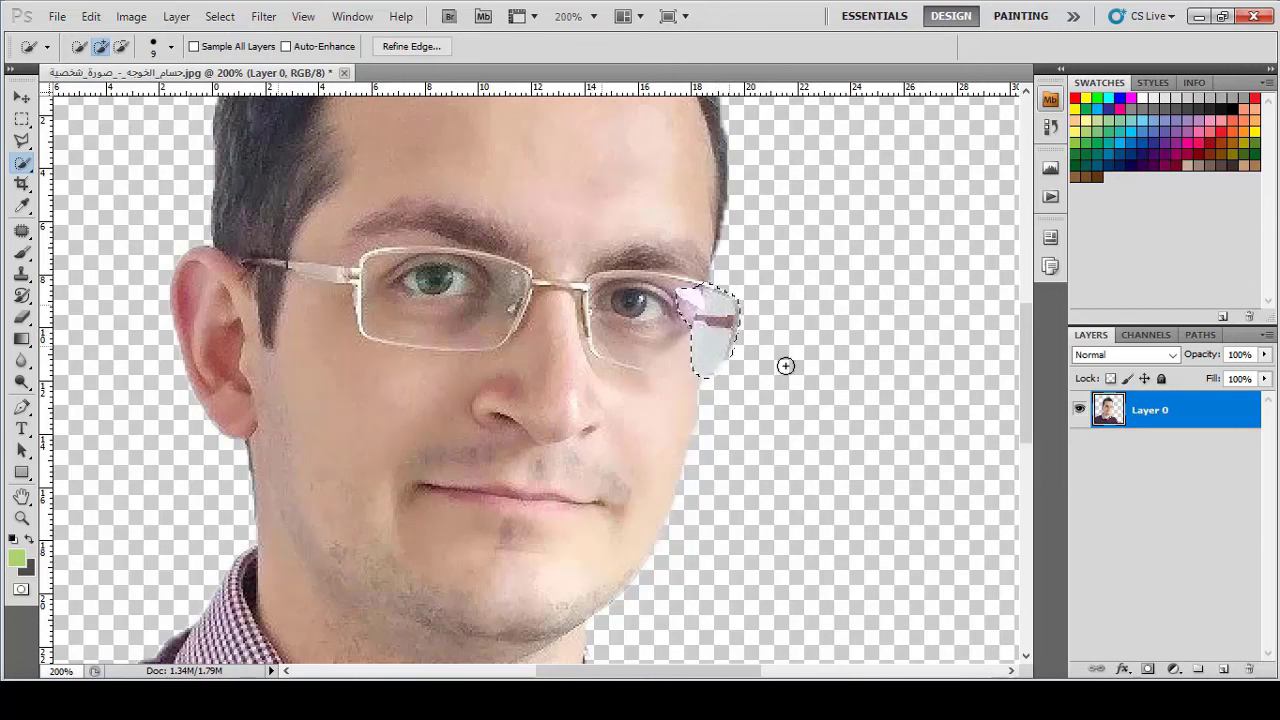
Step: Paint the selected lens area white on a new layer, and clear the selection
left_click(1222, 669)
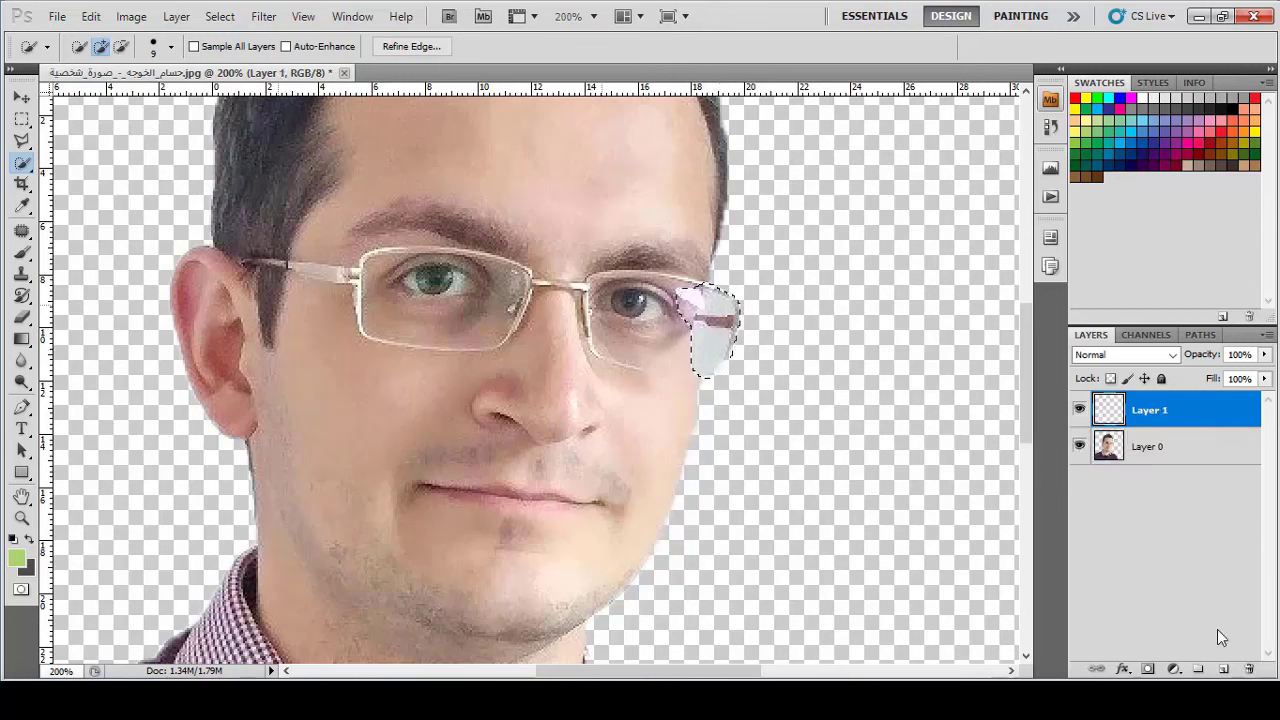
left_click(16, 565)
left_click(735, 280)
left_click(1150, 257)
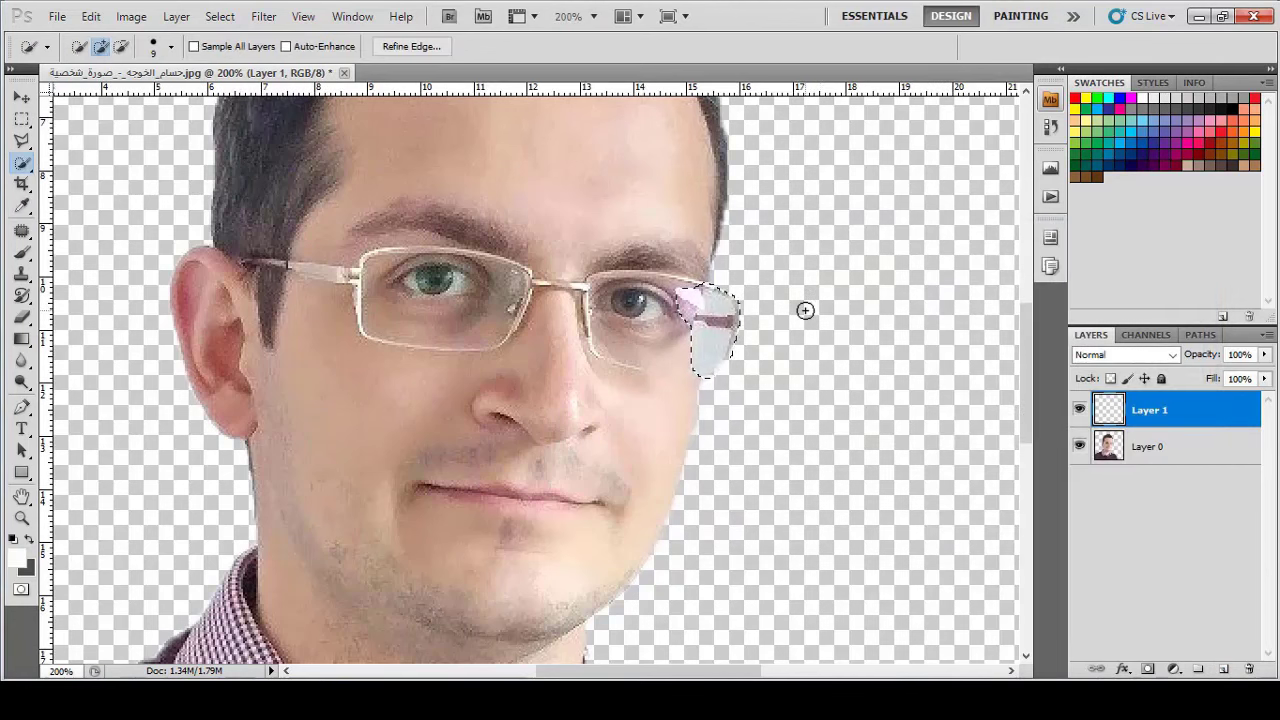
left_click(21, 252)
mouse_move(660, 283)
left_mouse_down()
mouse_move(634, 297)
mouse_move(711, 283)
left_mouse_up()
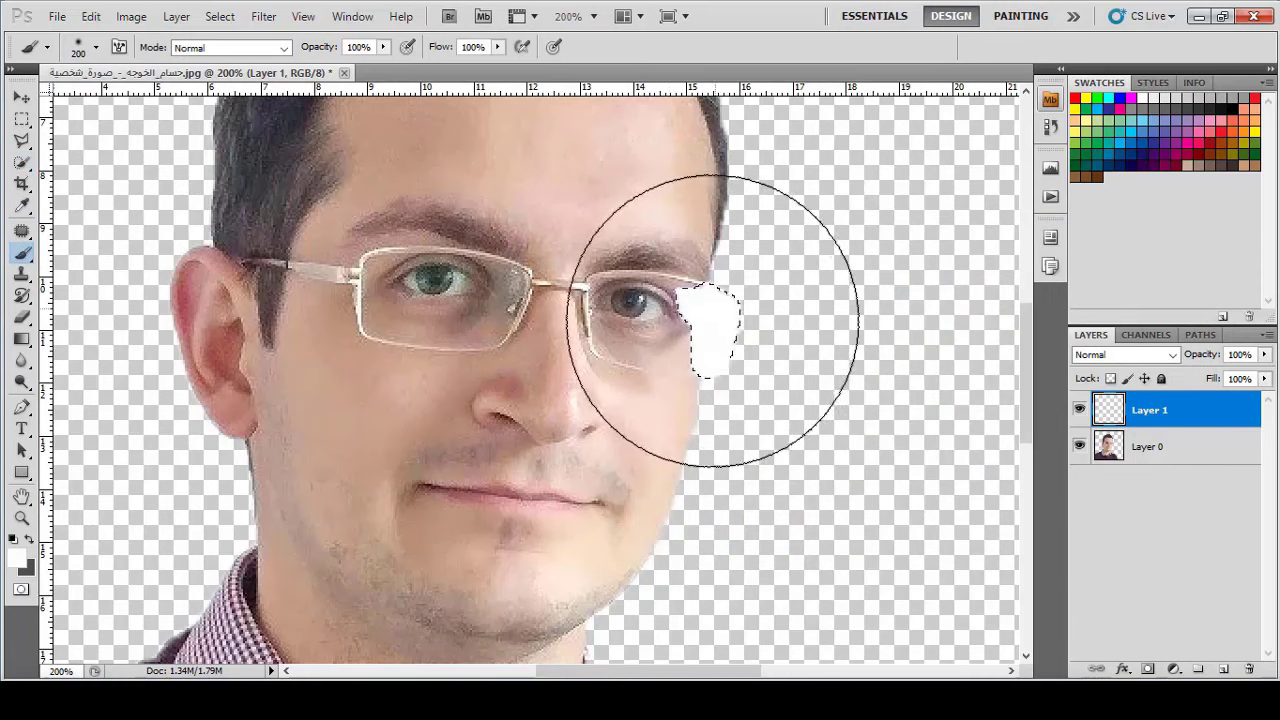
key("ctrl+d")
key("ctrl+minus")
key("ctrl+minus")
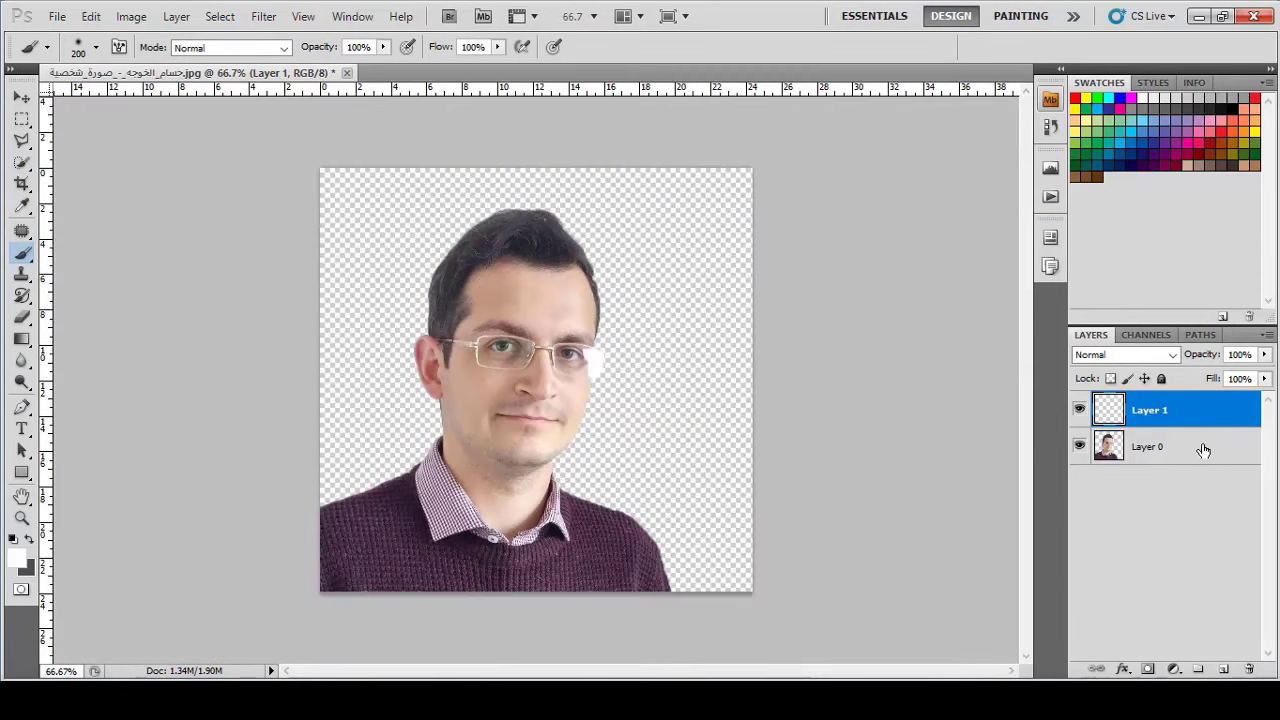
Step: Add a new layer beneath Layer 0 and fill it with white as the portrait's backdrop
left_click(1203, 450)
left_click(1222, 668)
left_click_drag(1150, 449, 1159, 530)
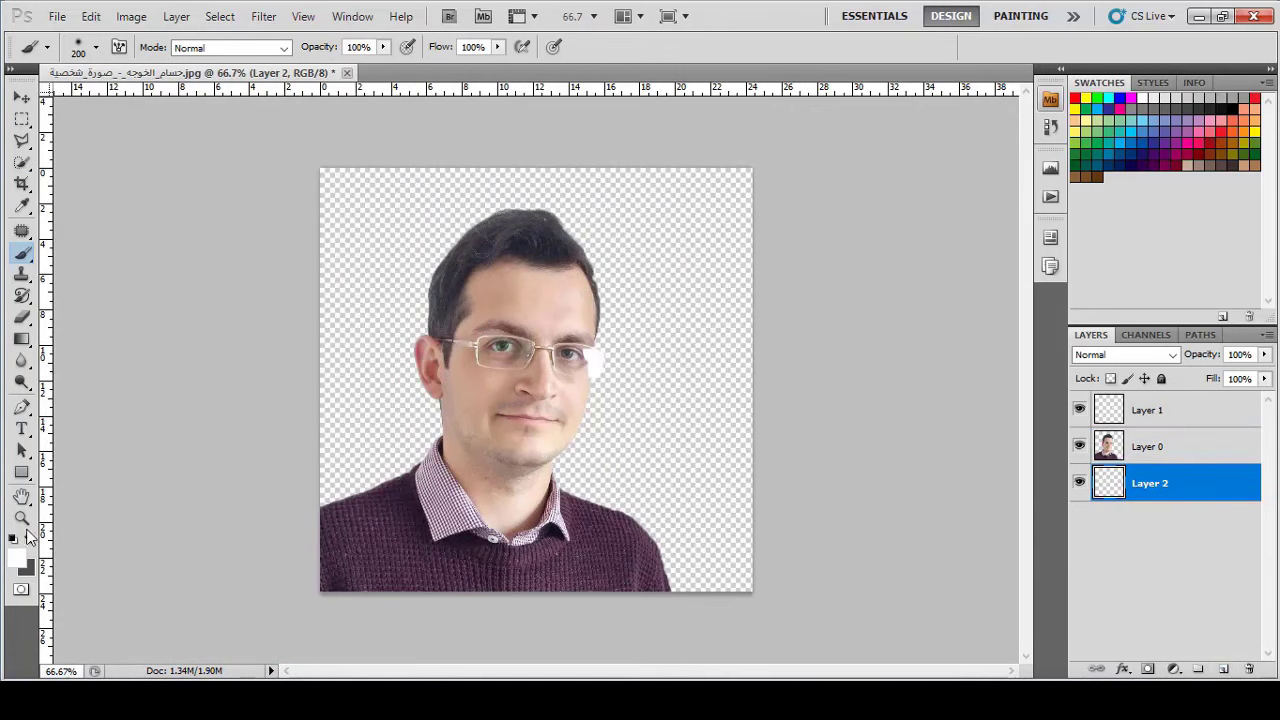
key("alt+BackSpace")
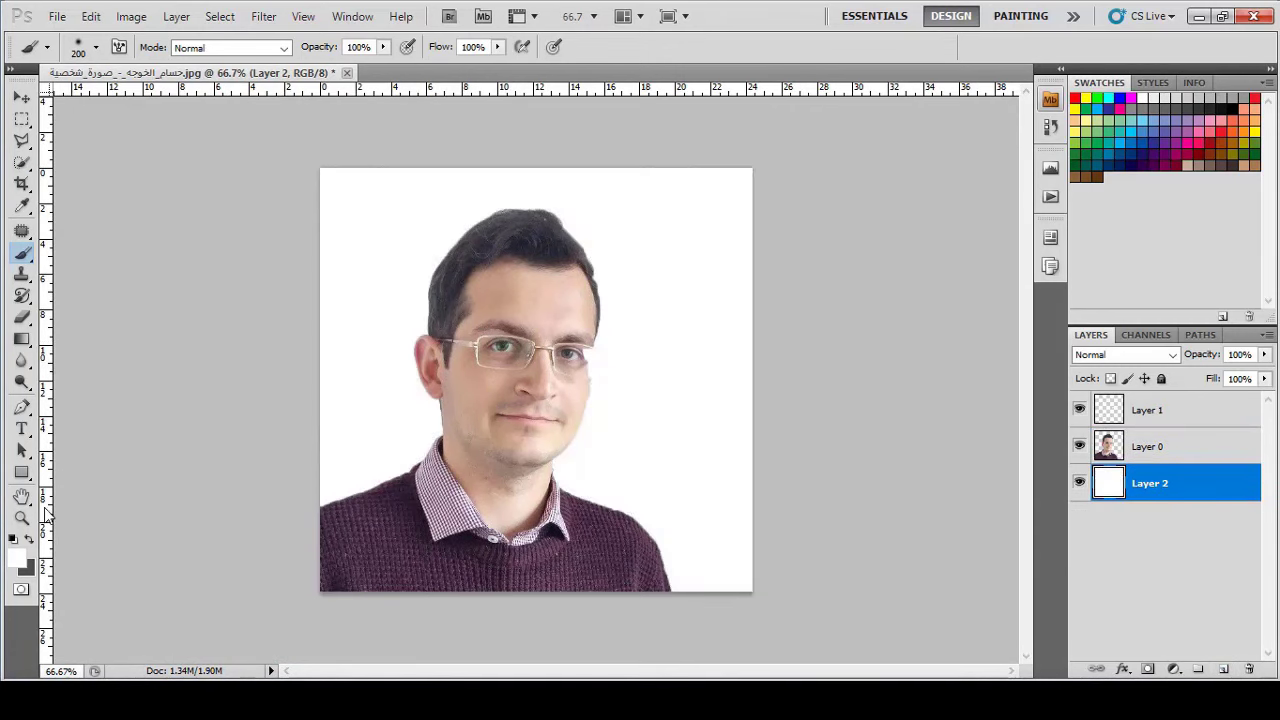
Step: Set the opacity of the white lens patch on Layer 1 to 50%, and compare the portrait with and without it
left_click(1160, 410)
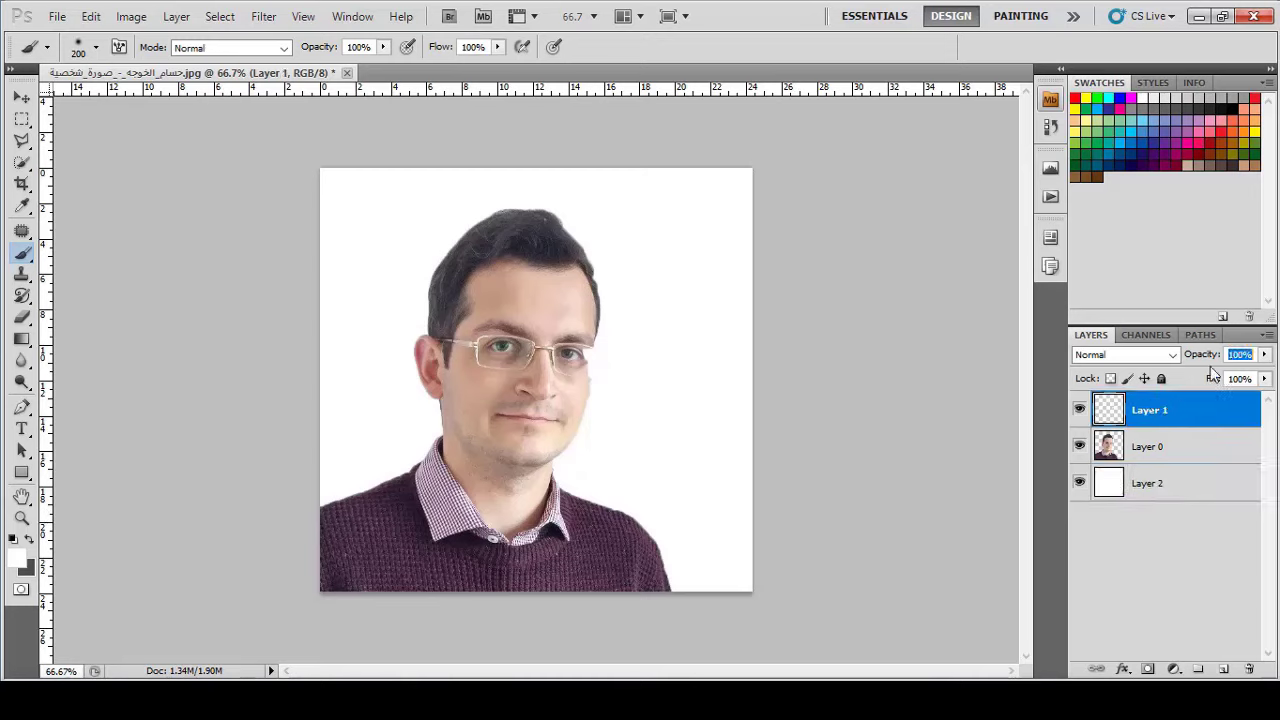
type("40")
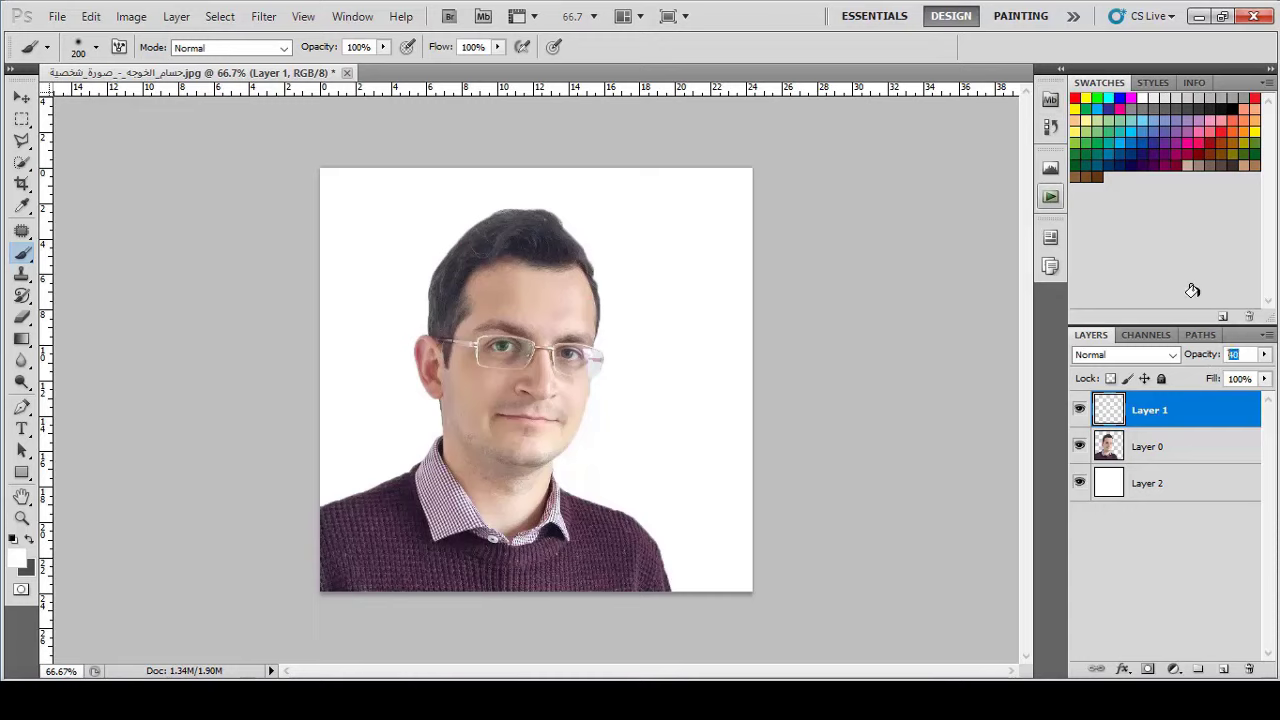
left_click(21, 97)
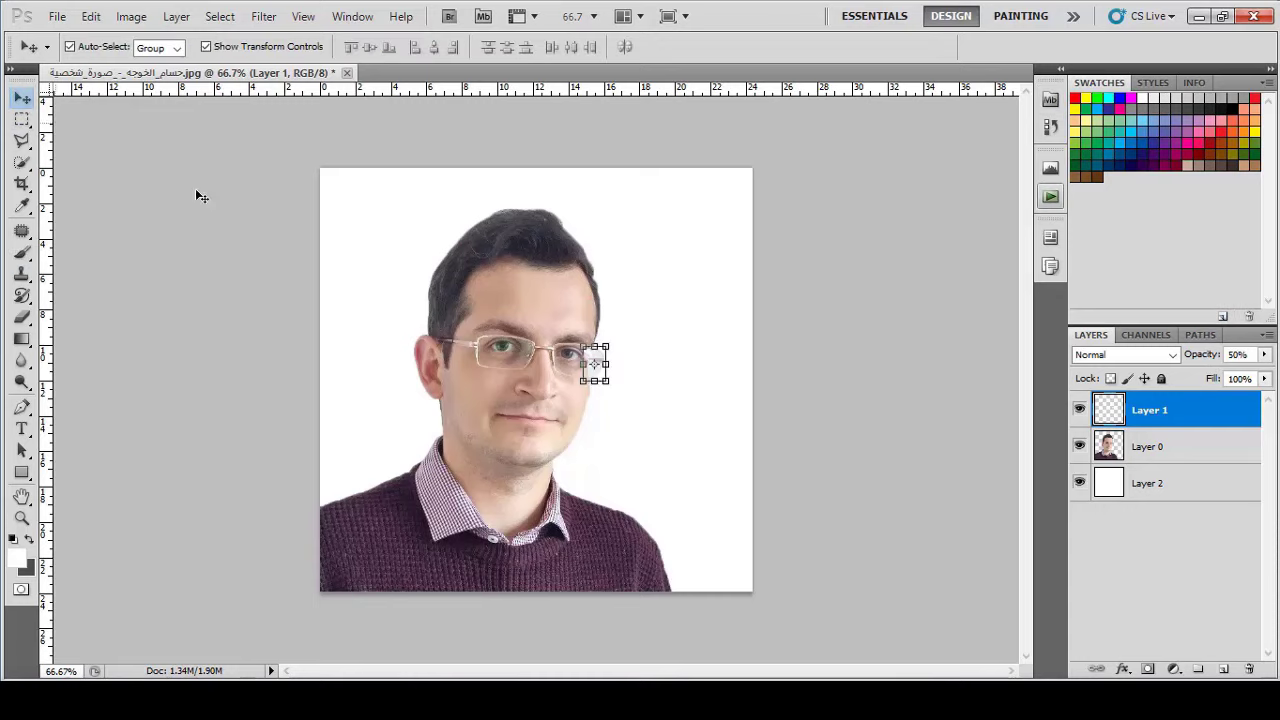
left_click(706, 297)
key("ctrl+plus")
left_click(1080, 410)
left_click(1080, 410)
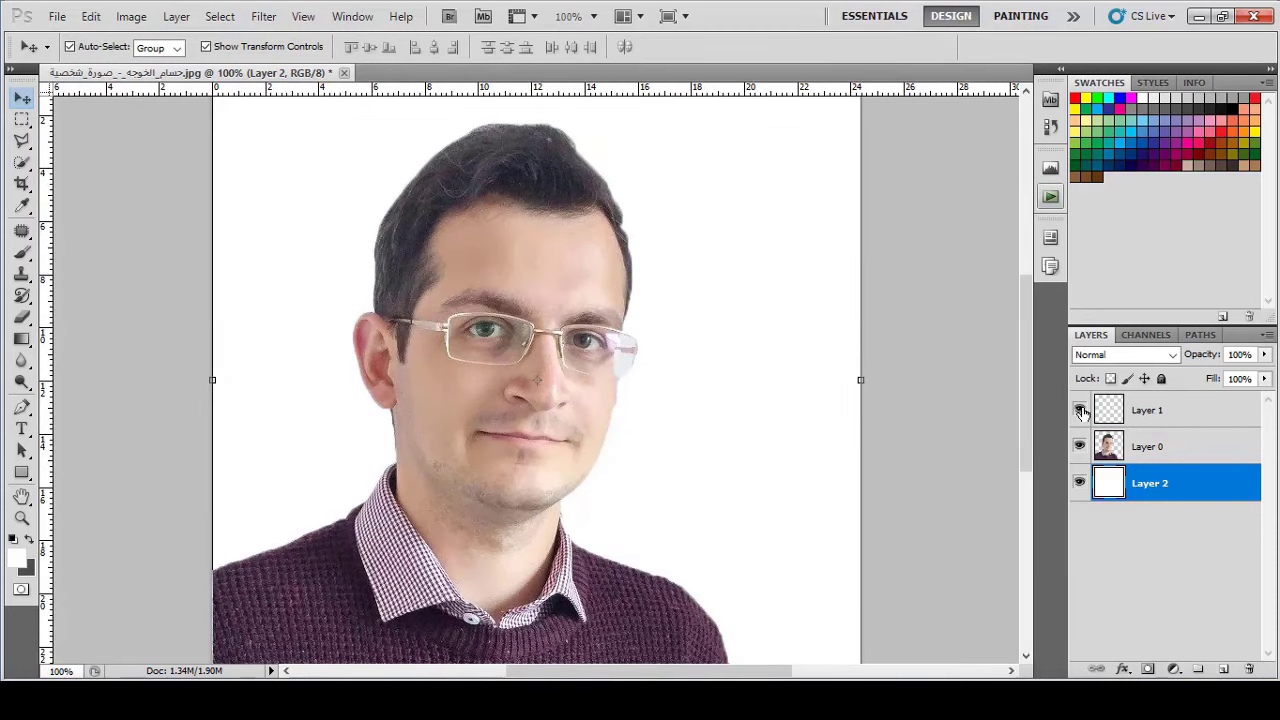
key("ctrl+minus")
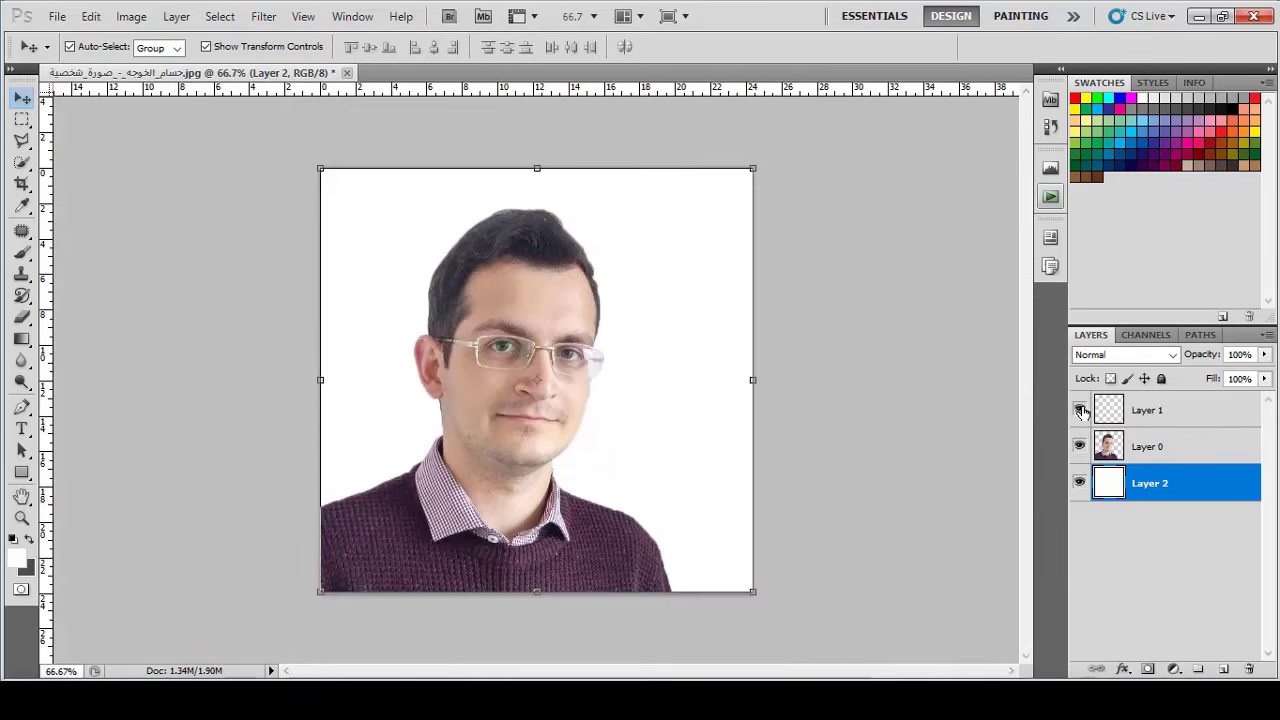
Step: Merge the lens patch, portrait and white backdrop layers into one layer
left_click(1189, 447, "ctrl")
left_click(1186, 412, "ctrl")
right_click(1186, 412)
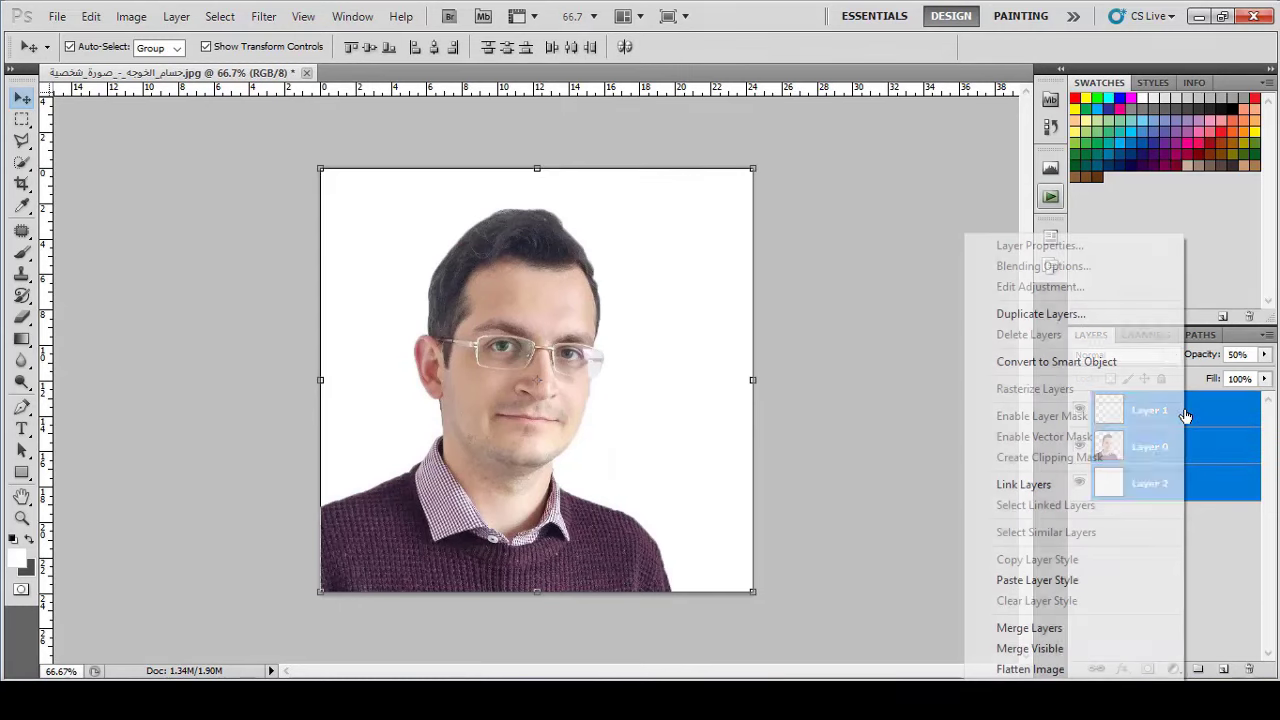
left_click(1030, 627)
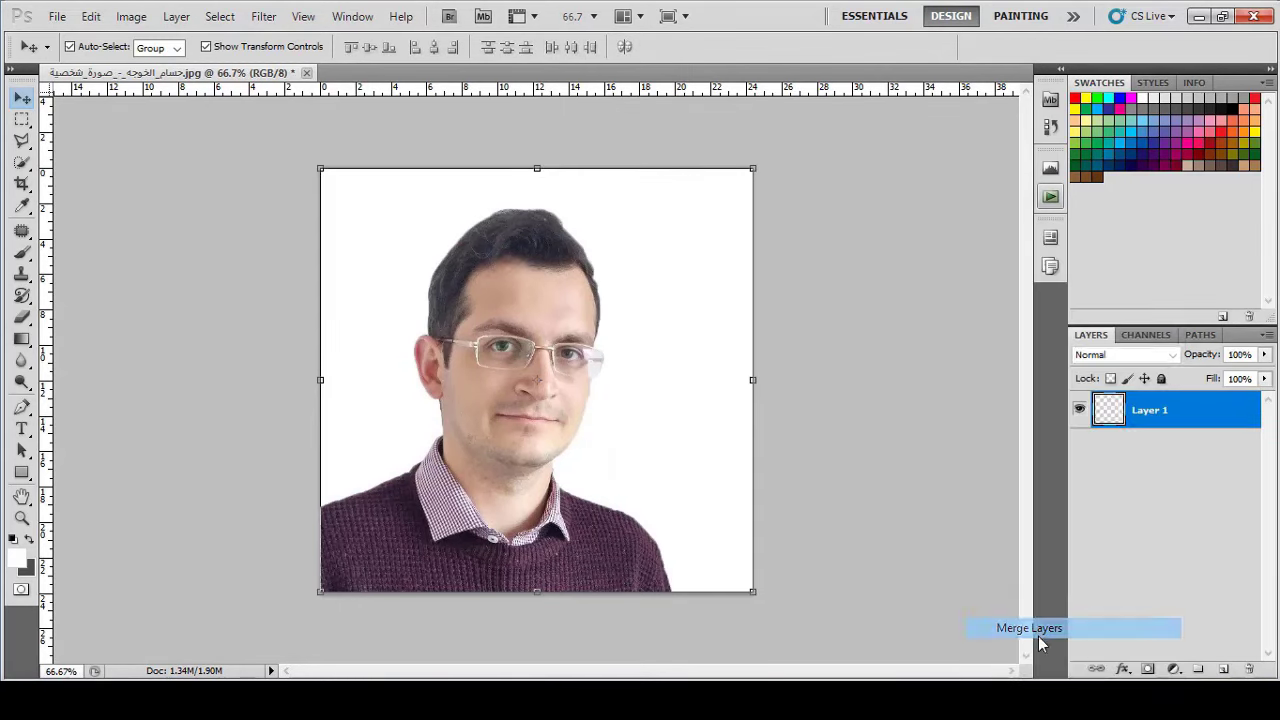
Step: Create a new white RGB document 3 cm wide and 4 cm high at 300 pixels/inch
left_click(57, 16)
left_click(86, 47)
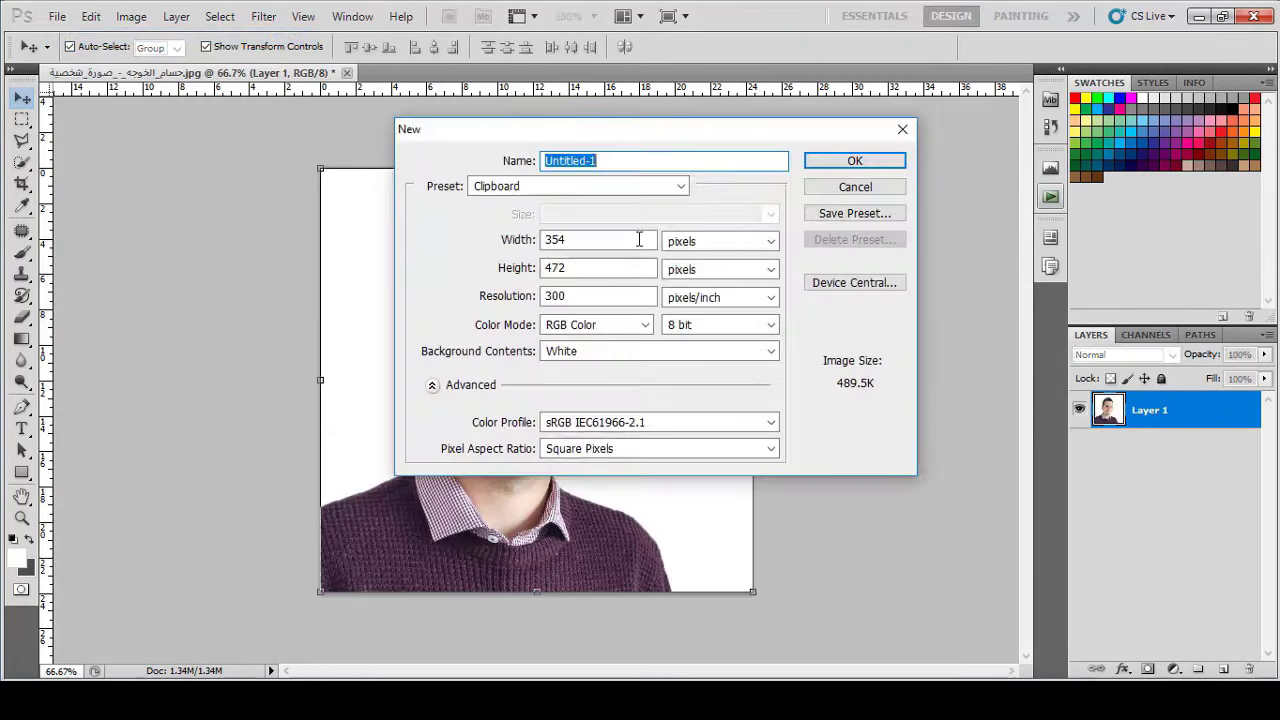
left_click(680, 241)
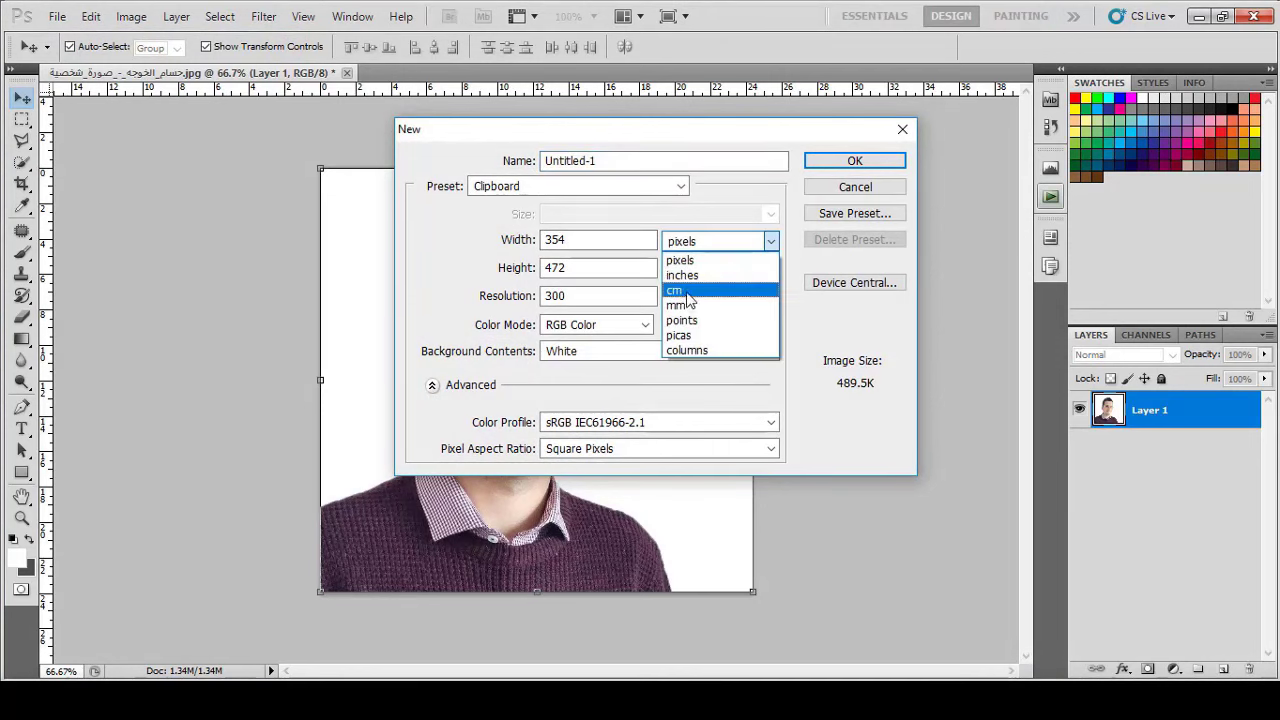
left_click(686, 292)
left_click_drag(563, 238, 444, 240)
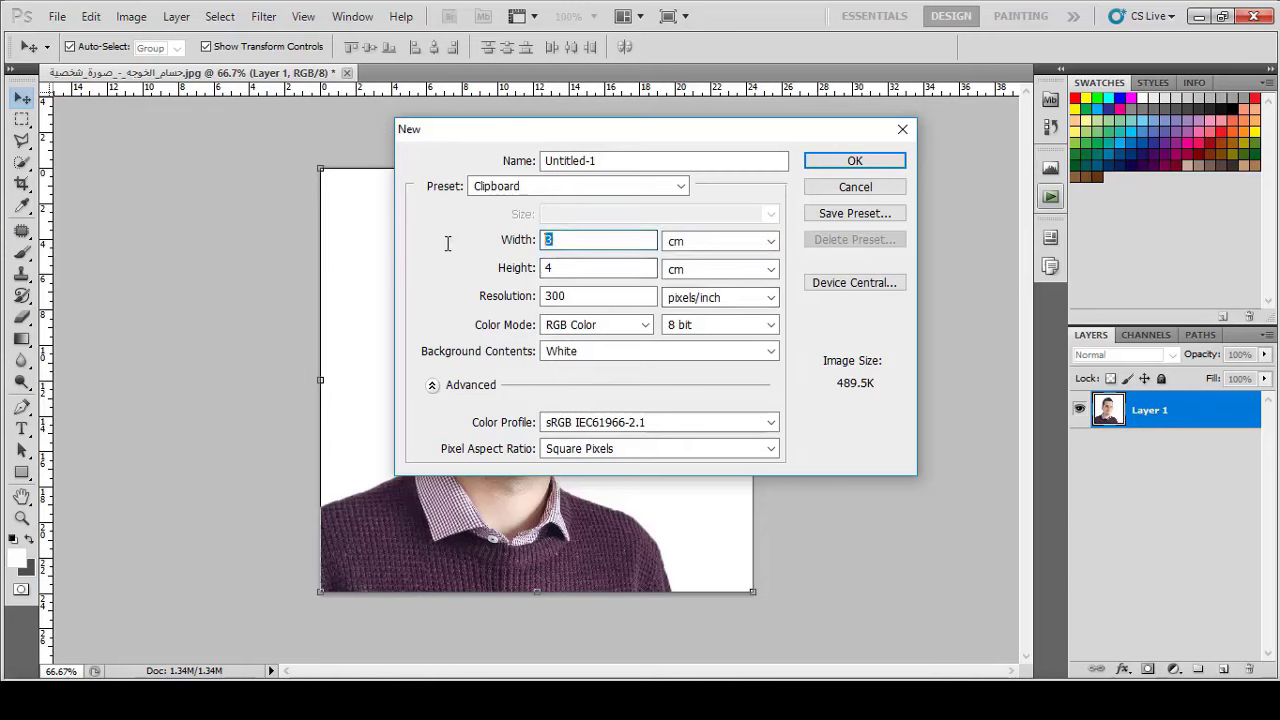
key("Tab")
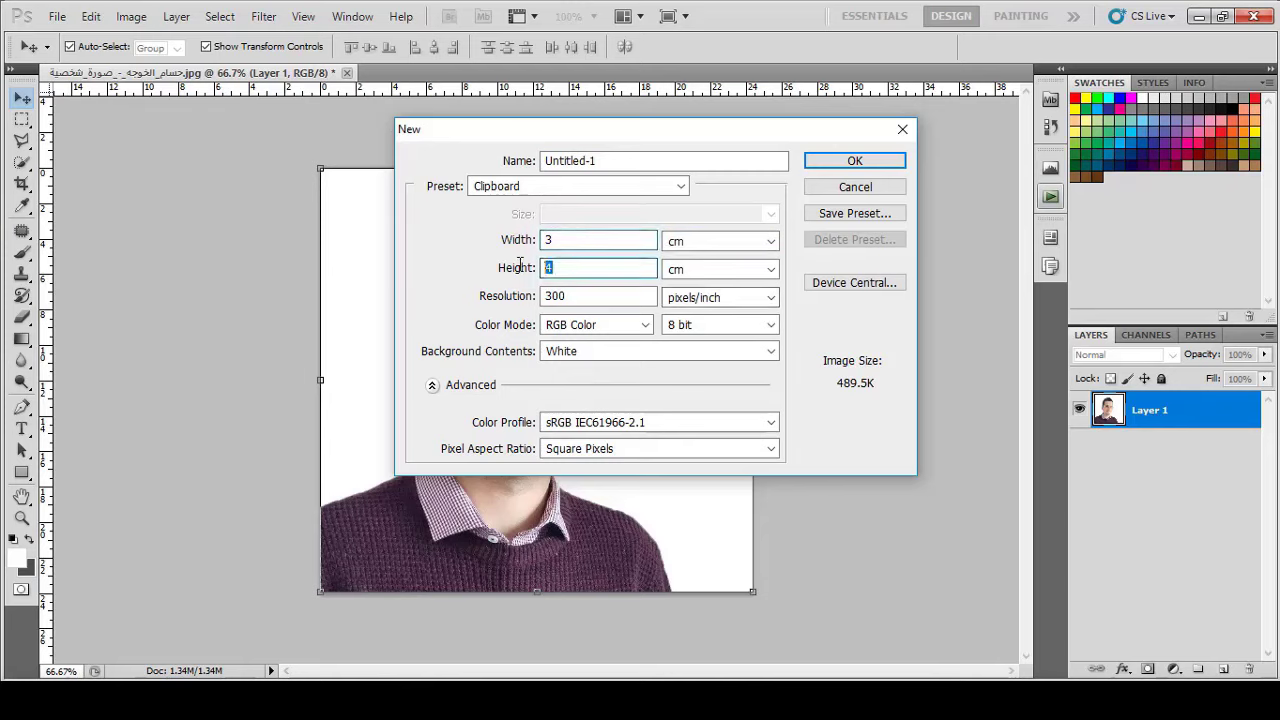
key("Tab")
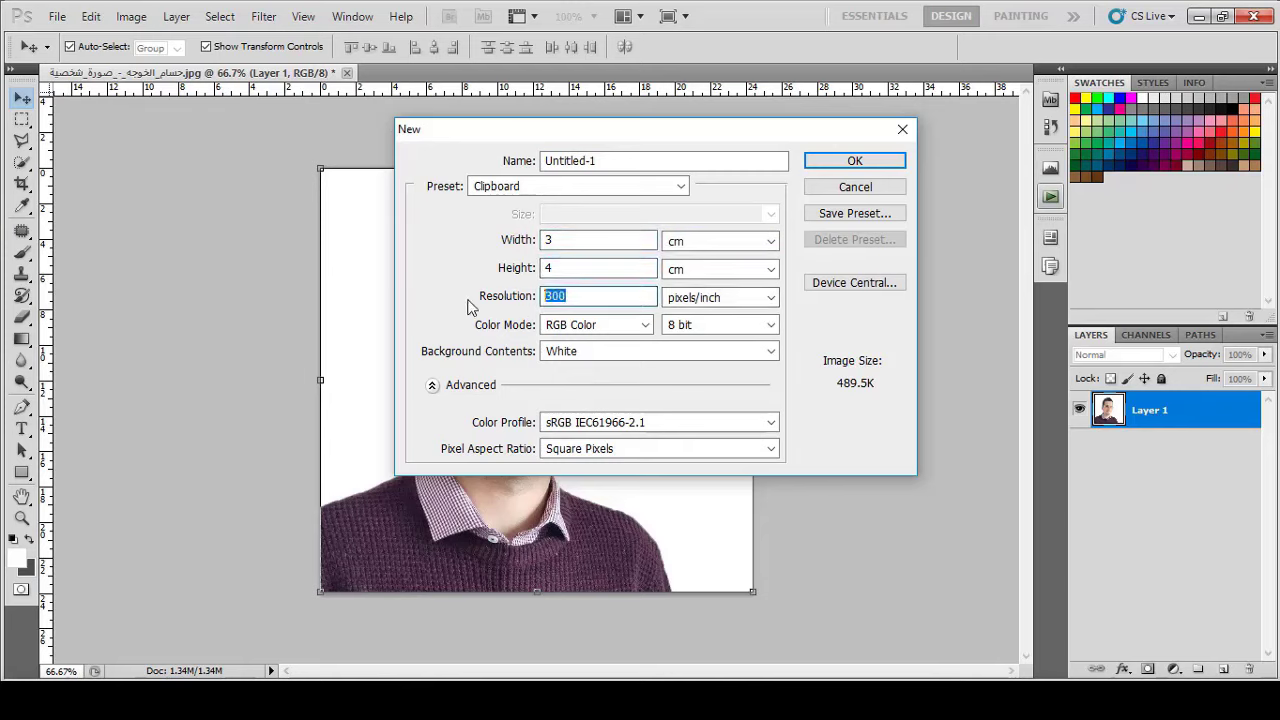
left_click(855, 162)
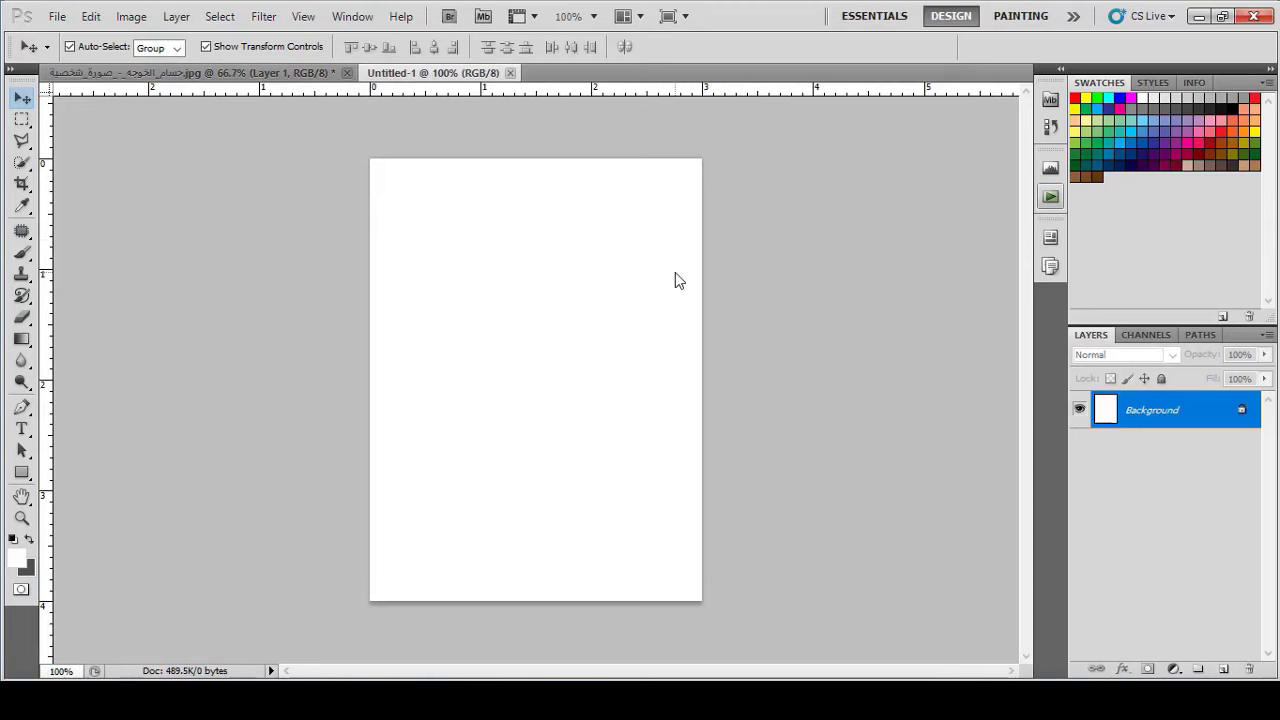
Step: Copy the whole merged portrait into the new document, scale it to about 69%, and position the man within the canvas
left_click(157, 74)
key("ctrl+a")
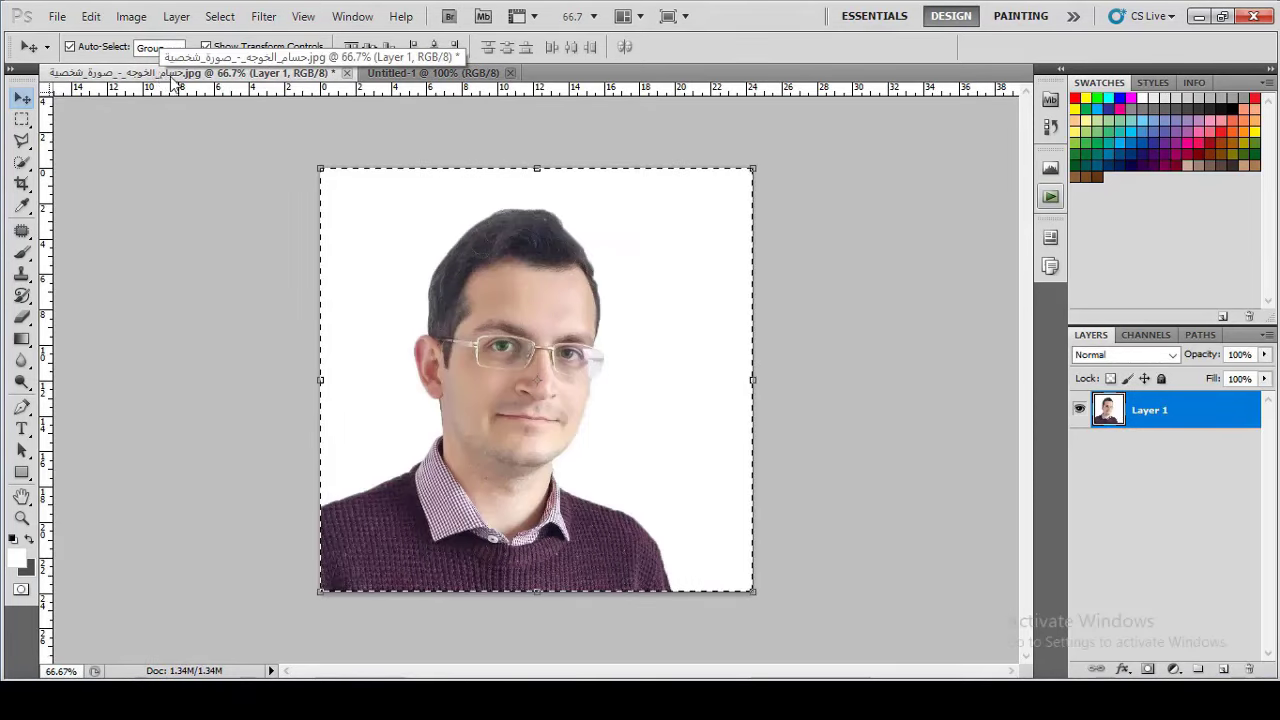
left_click_drag(420, 76, 582, 286)
key("ctrl+minus")
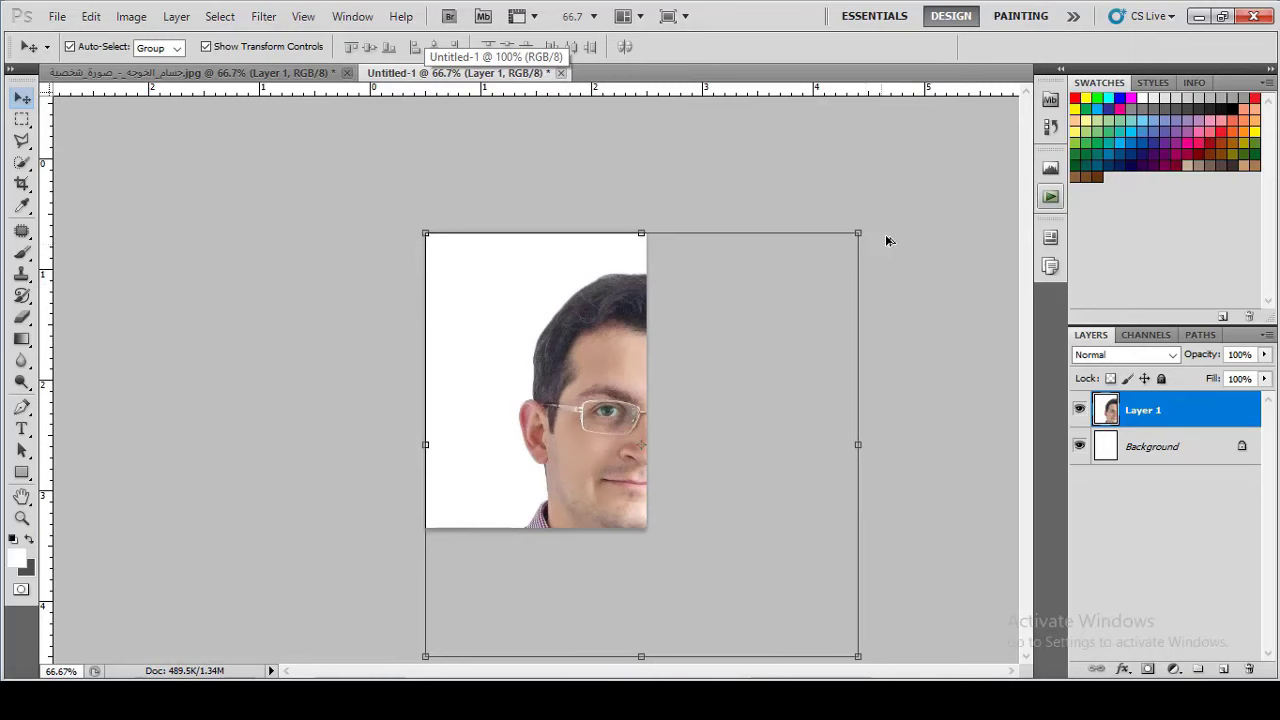
left_click_drag(864, 227, 791, 297)
left_click_drag(654, 351, 556, 268)
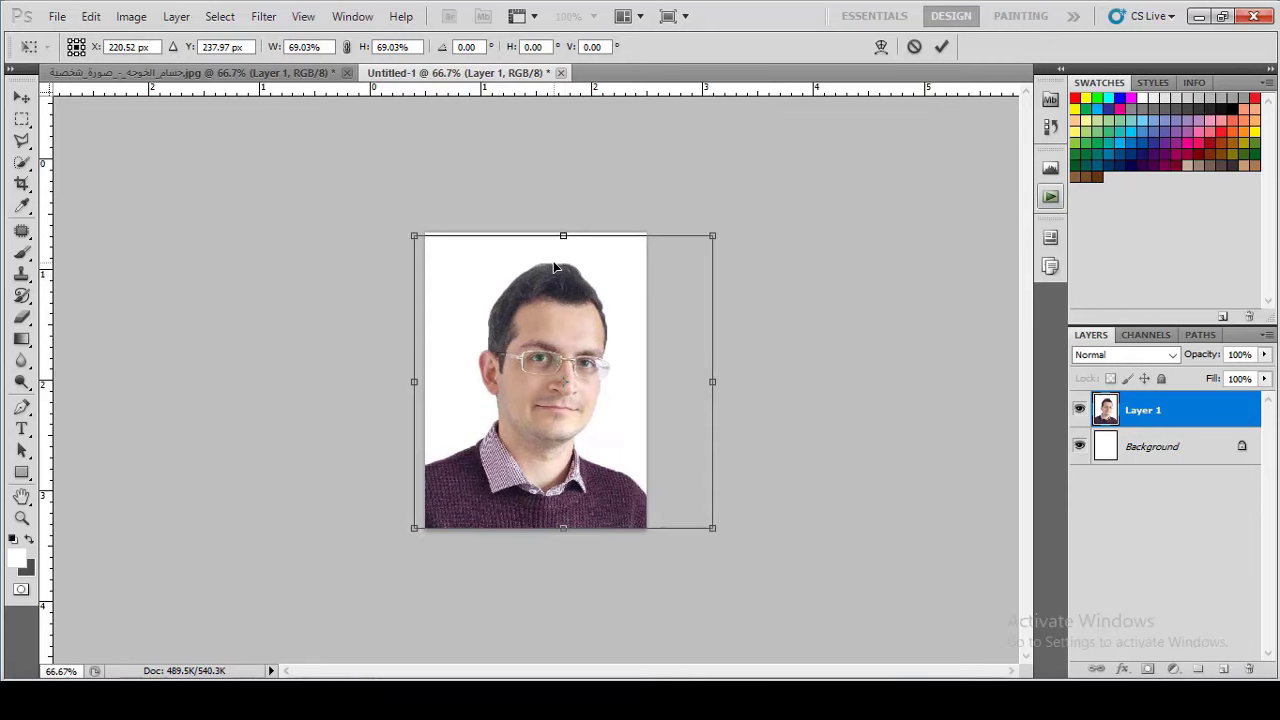
left_click(941, 46)
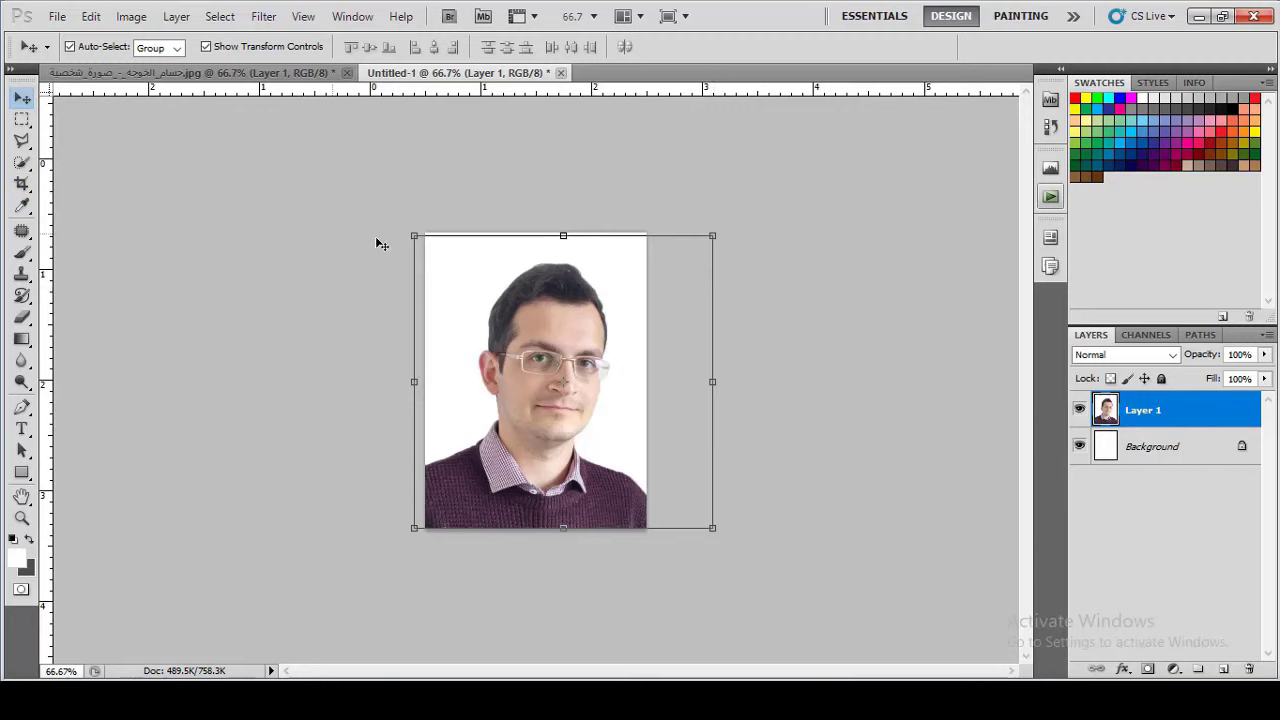
Step: Crop the new document to the full canvas at 3 × 4 cm and 300 pixels/inch, trimming the portrait's overhang
left_click(21, 184)
left_click(88, 182)
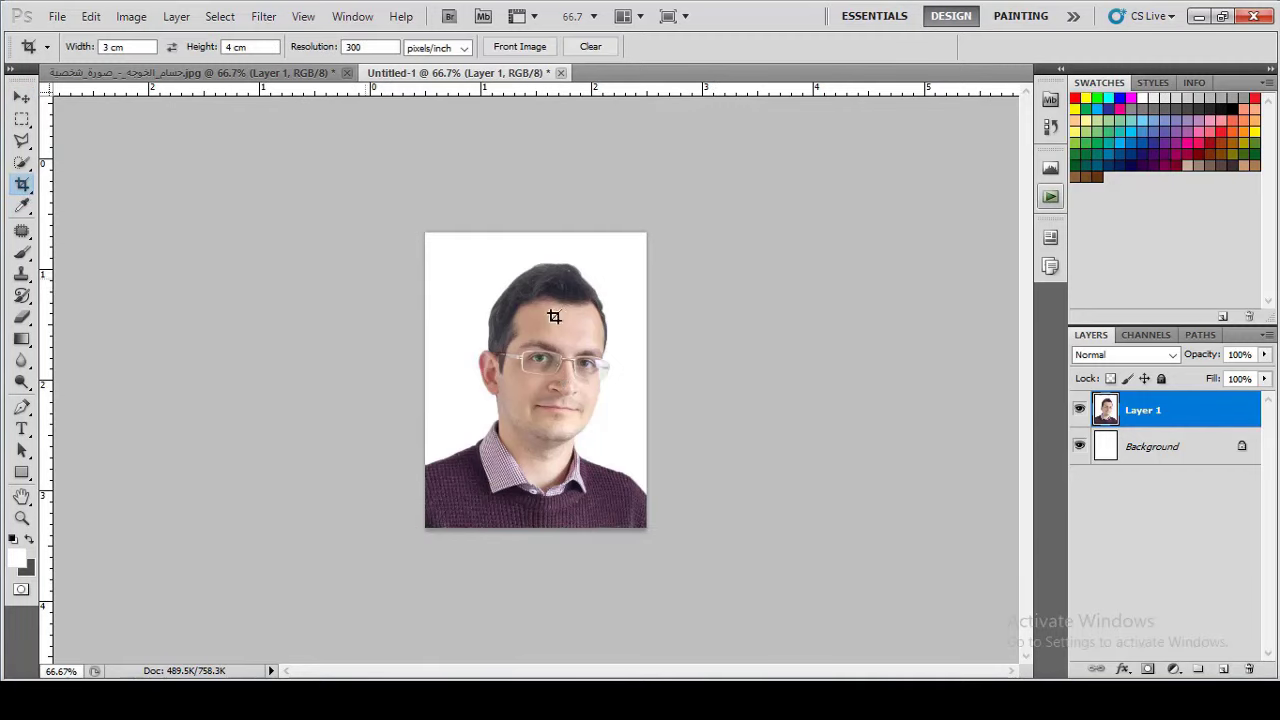
left_click_drag(402, 210, 688, 562)
left_click_drag(762, 680, 690, 600)
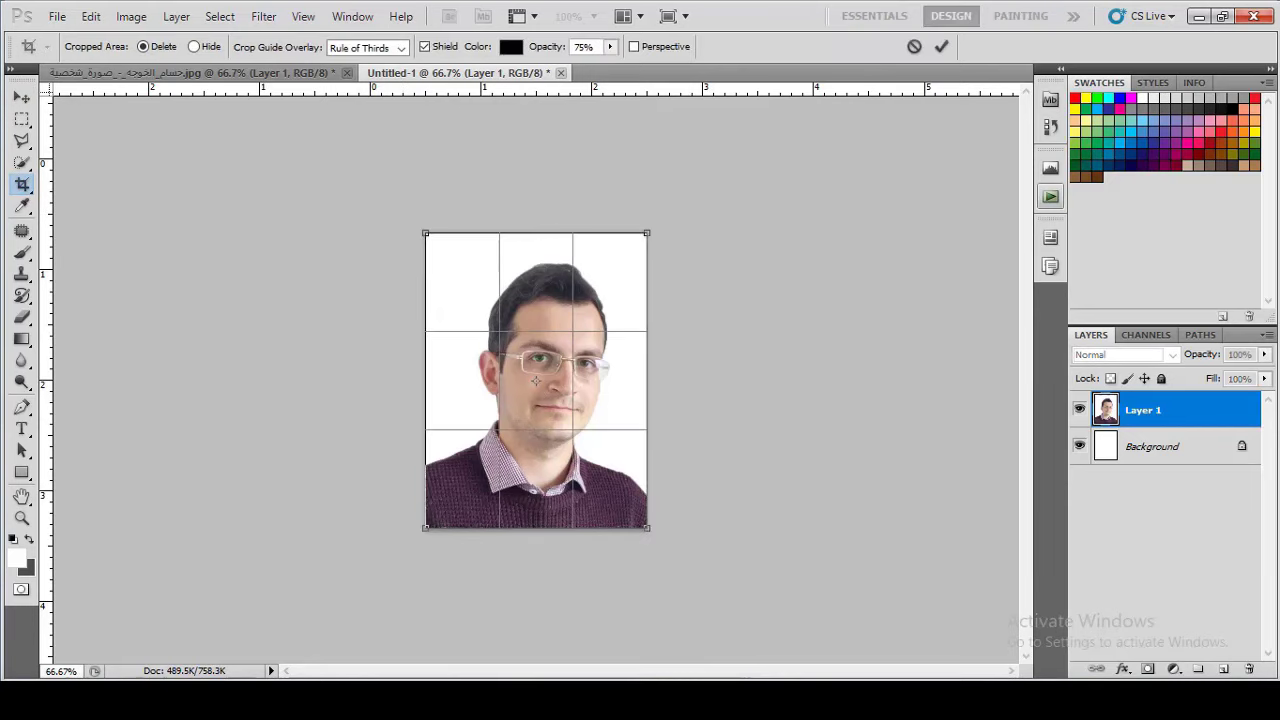
key("Return")
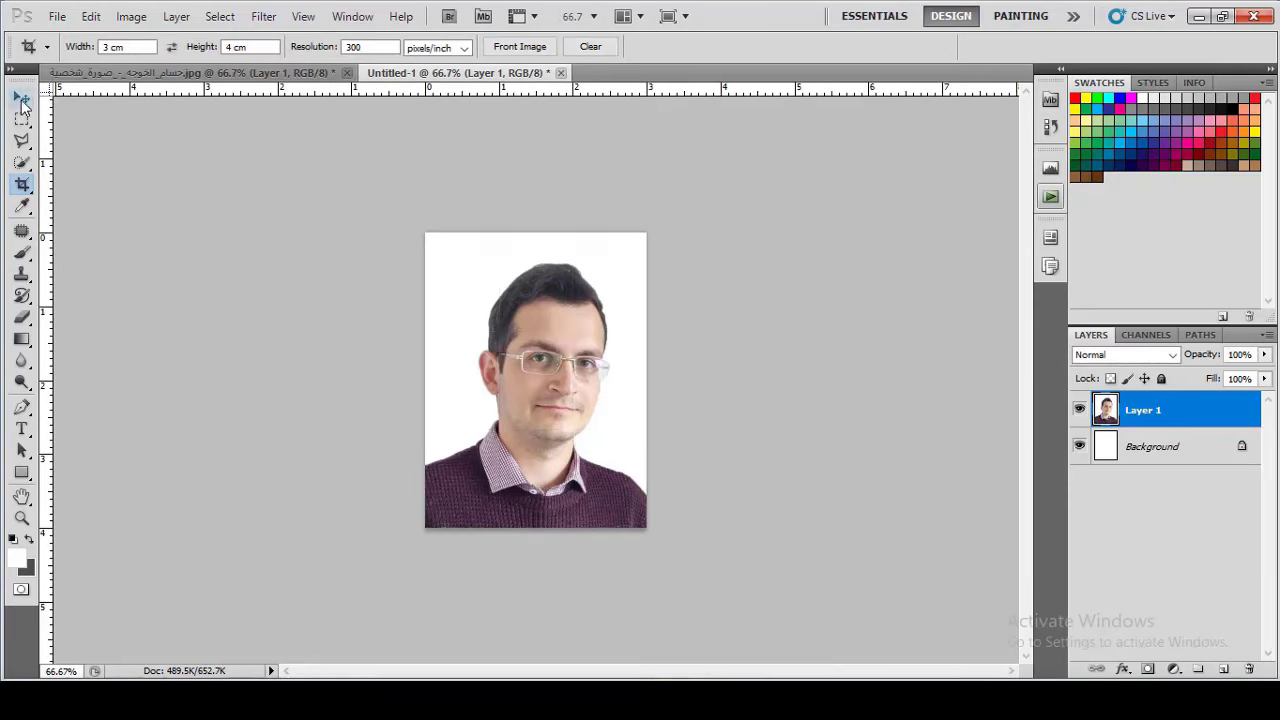
left_click(21, 101)
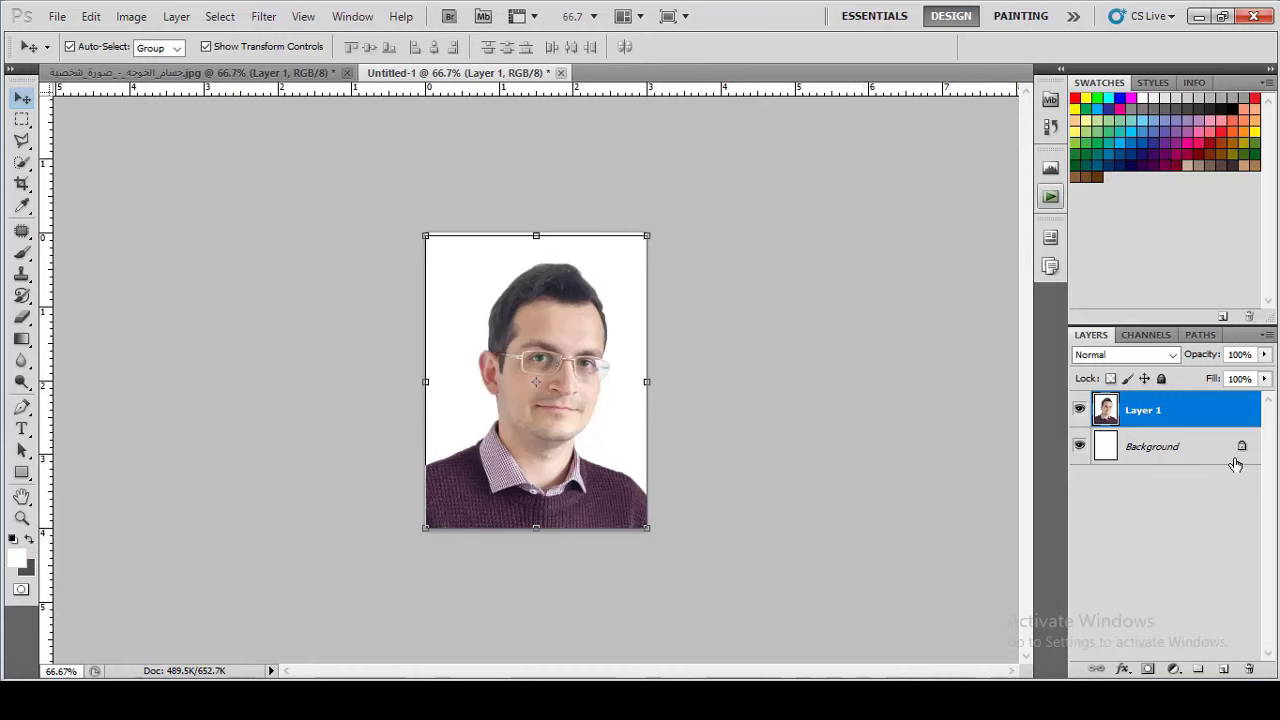
Step: Flatten the cropped portrait and the white Background into a single Background layer
left_click(1166, 449, "shift")
right_click(1164, 450)
left_click(1141, 562)
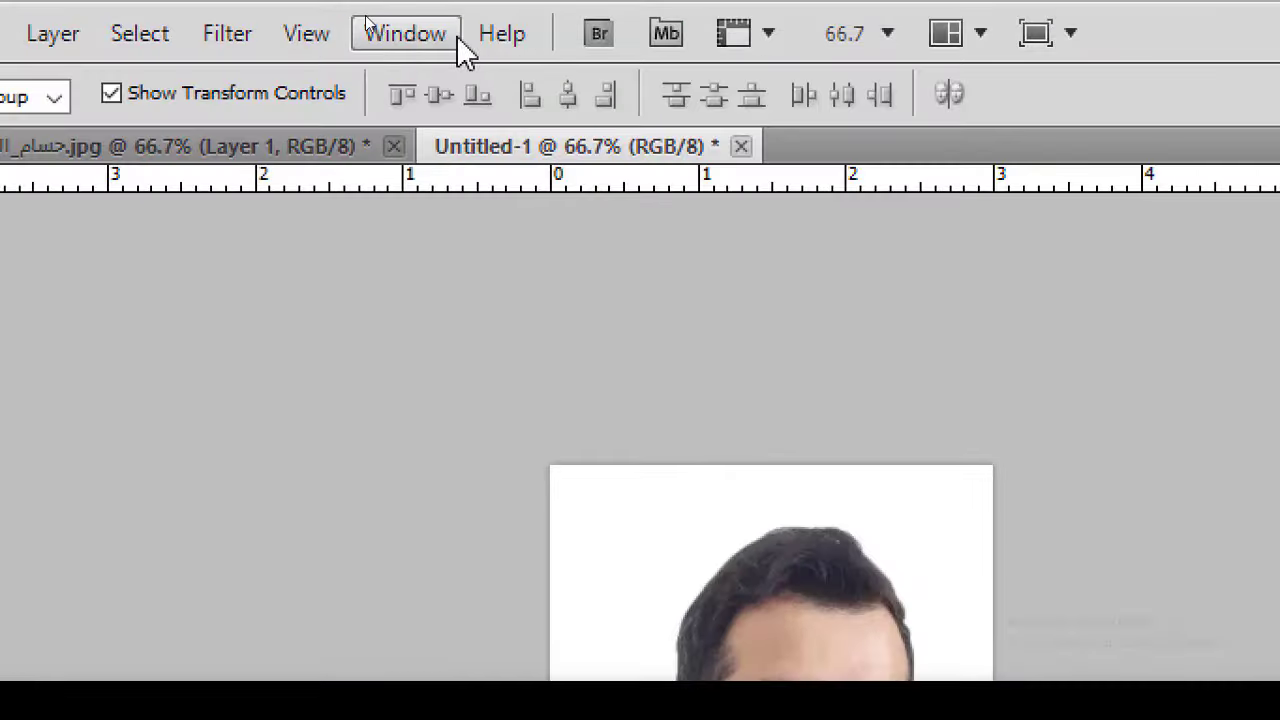
Step: Create a green action named "صور المعاملات" in the Default Actions set and start recording it
left_click(365, 19)
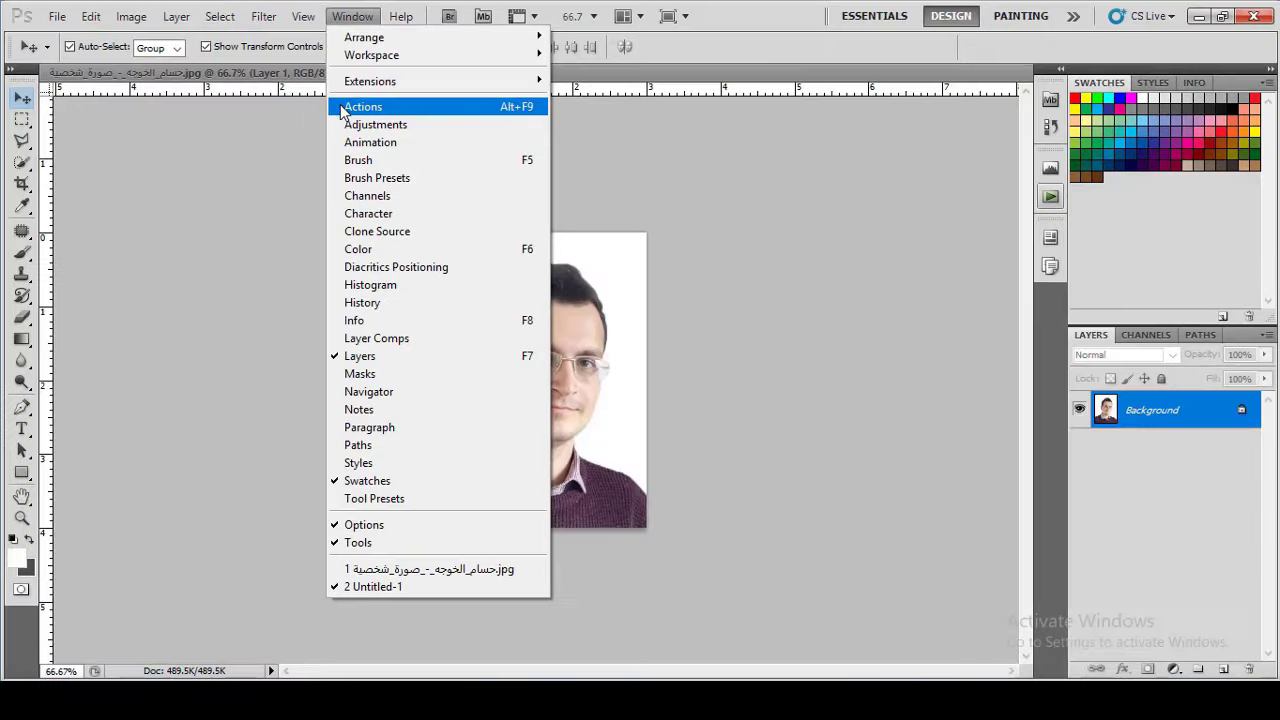
left_click(390, 214)
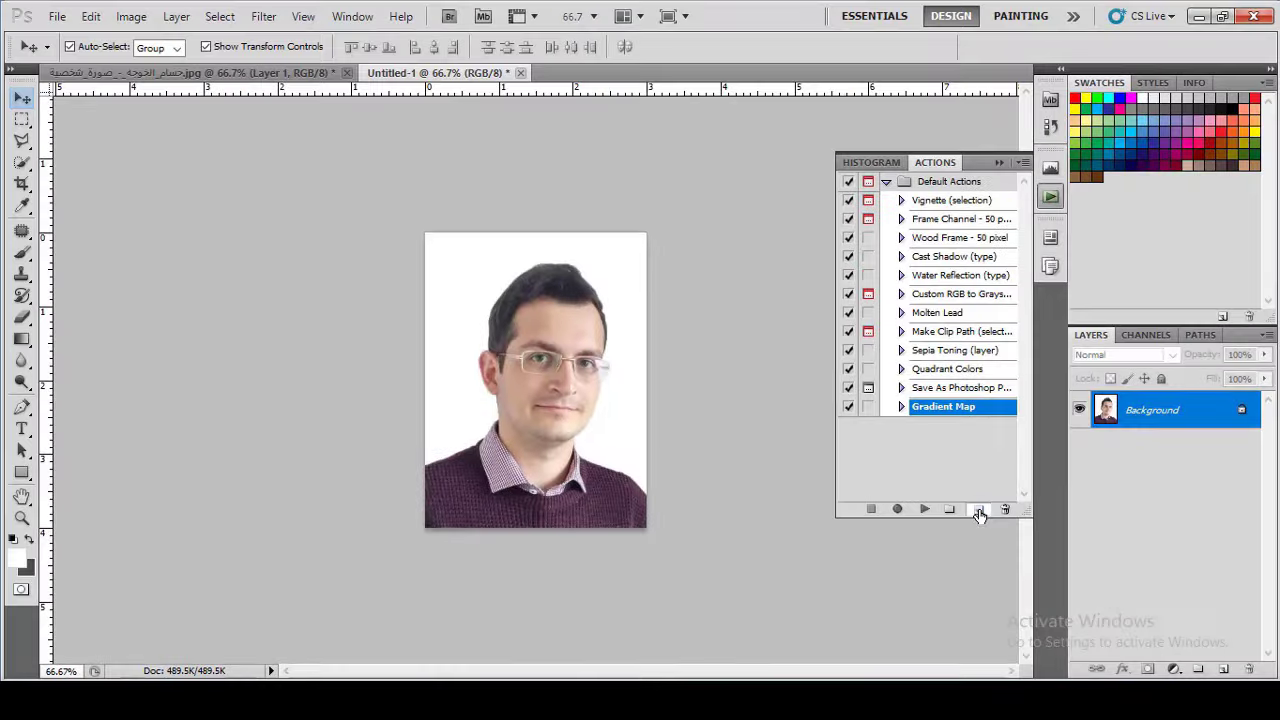
left_click(980, 512)
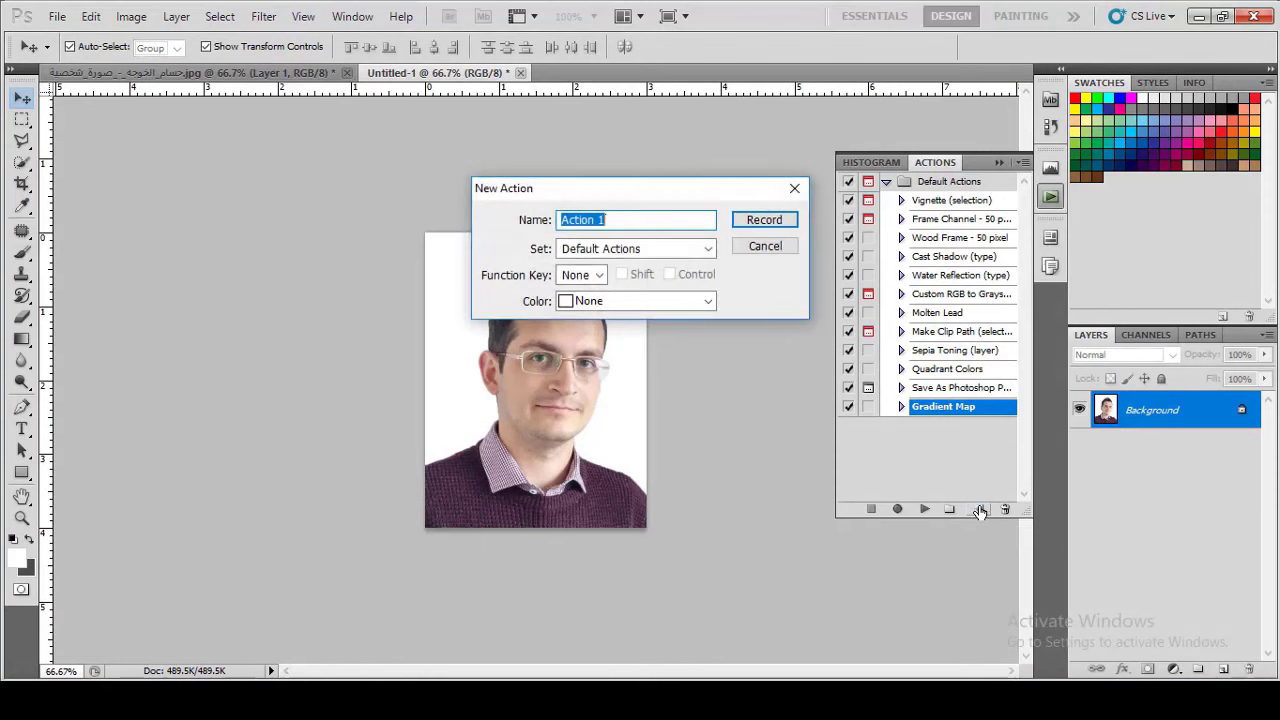
type("صور المعاملات")
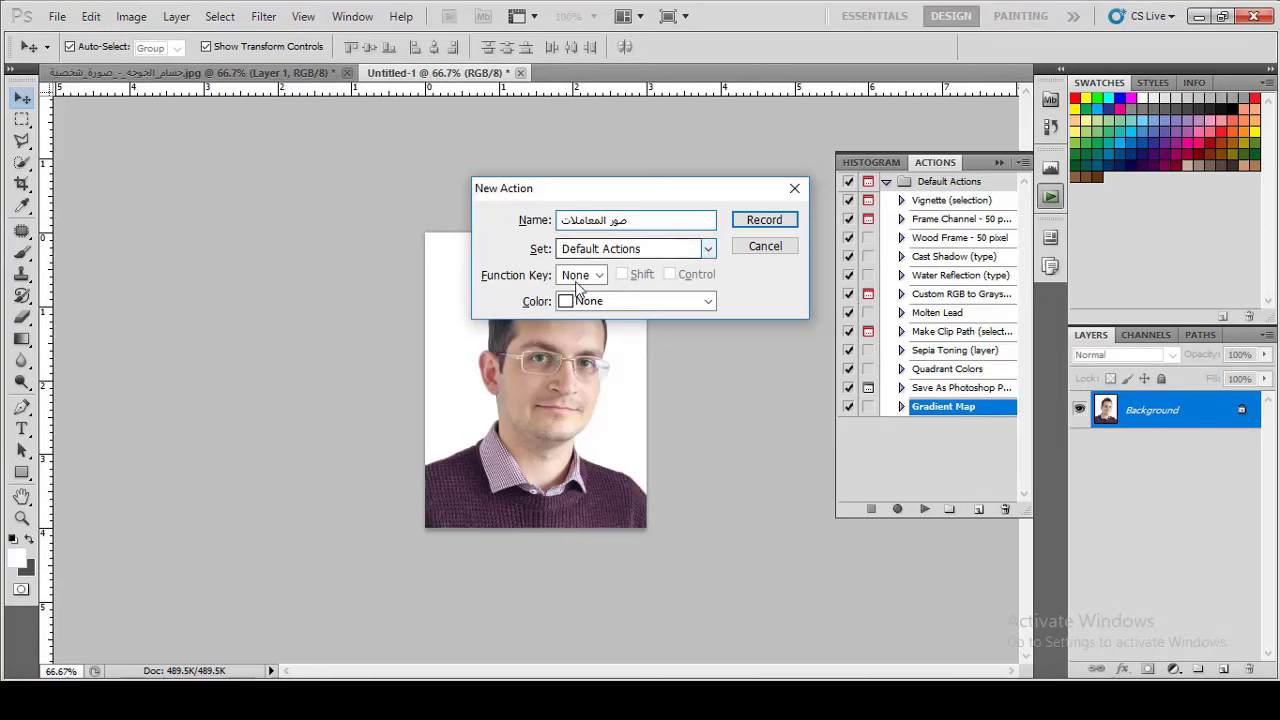
left_click(600, 301)
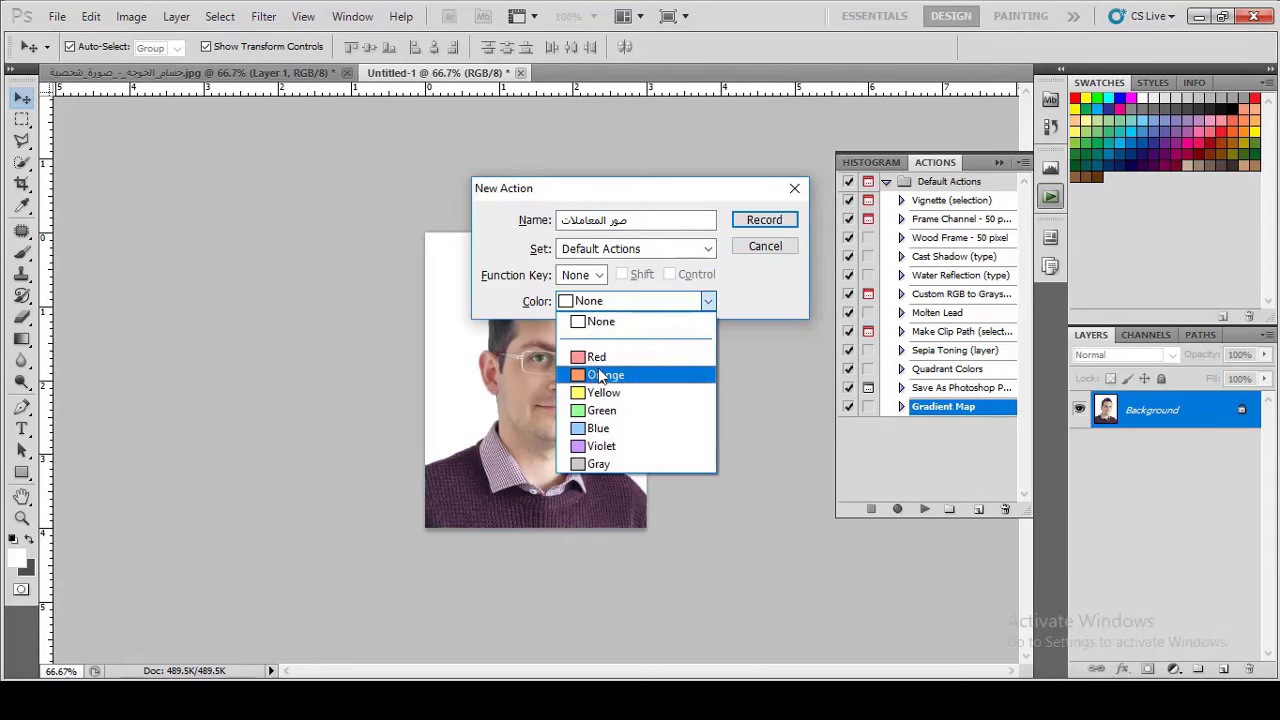
left_click(601, 410)
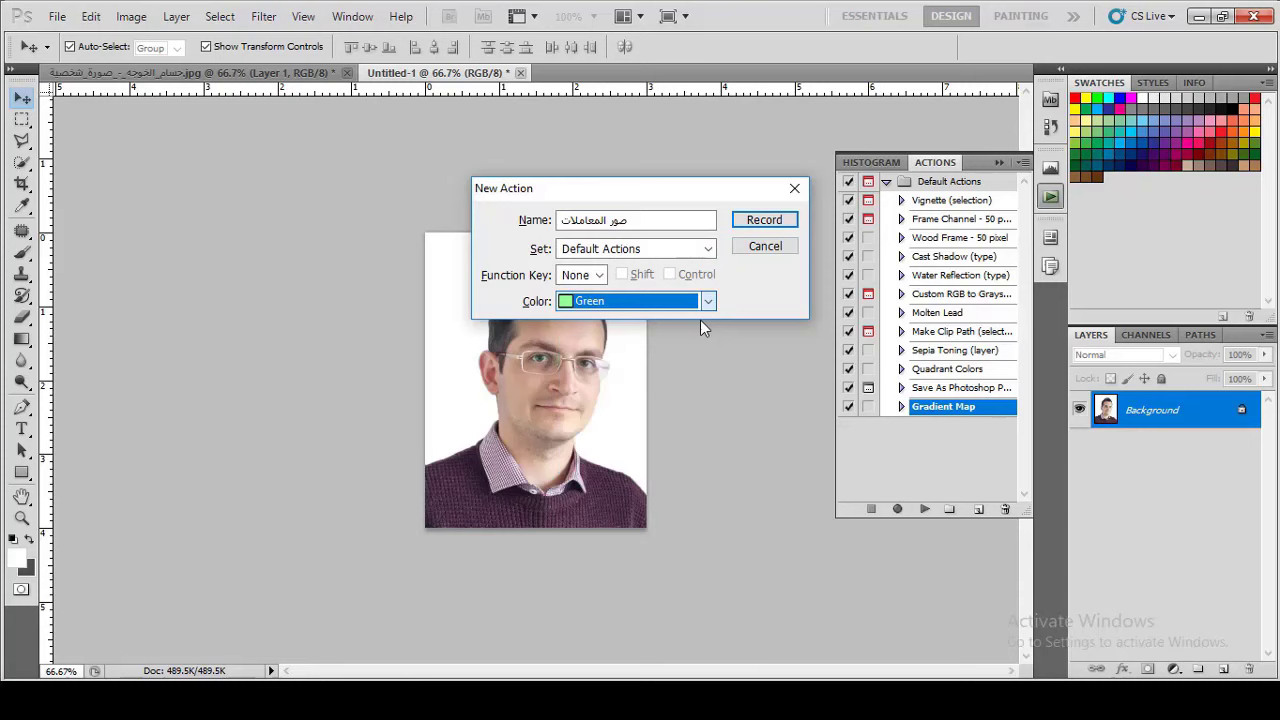
left_click(764, 220)
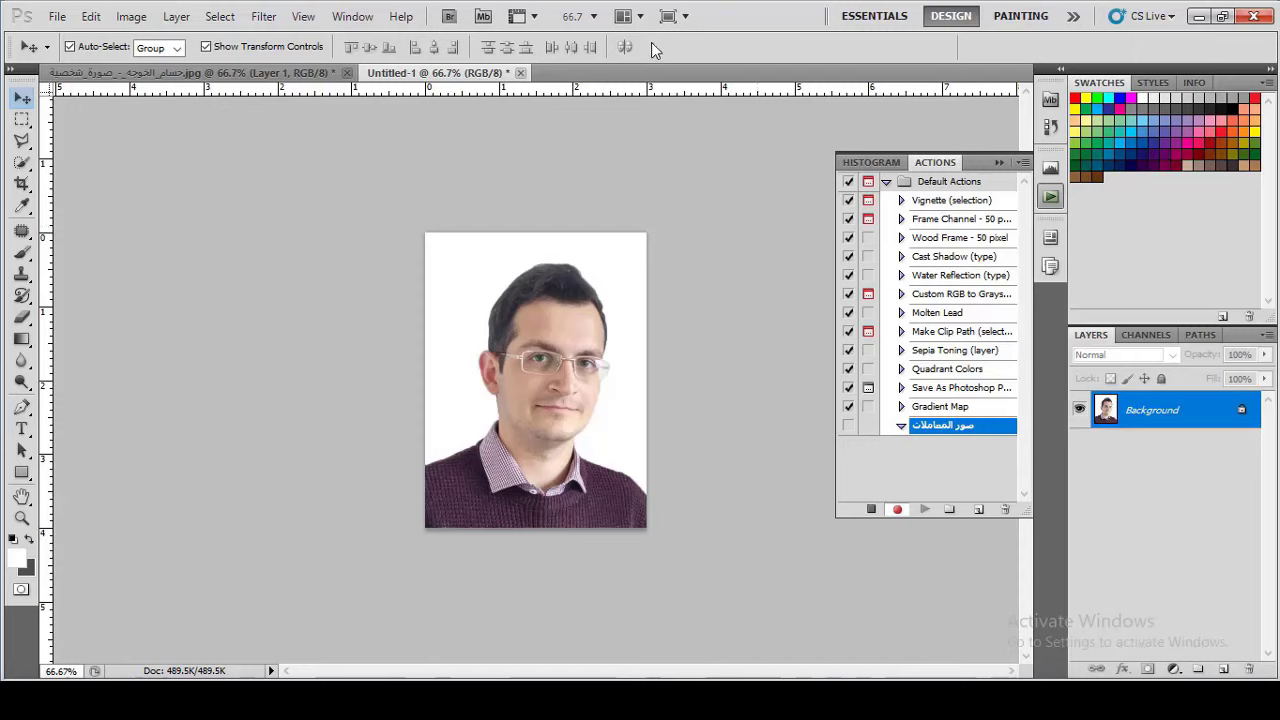
left_click(60, 16)
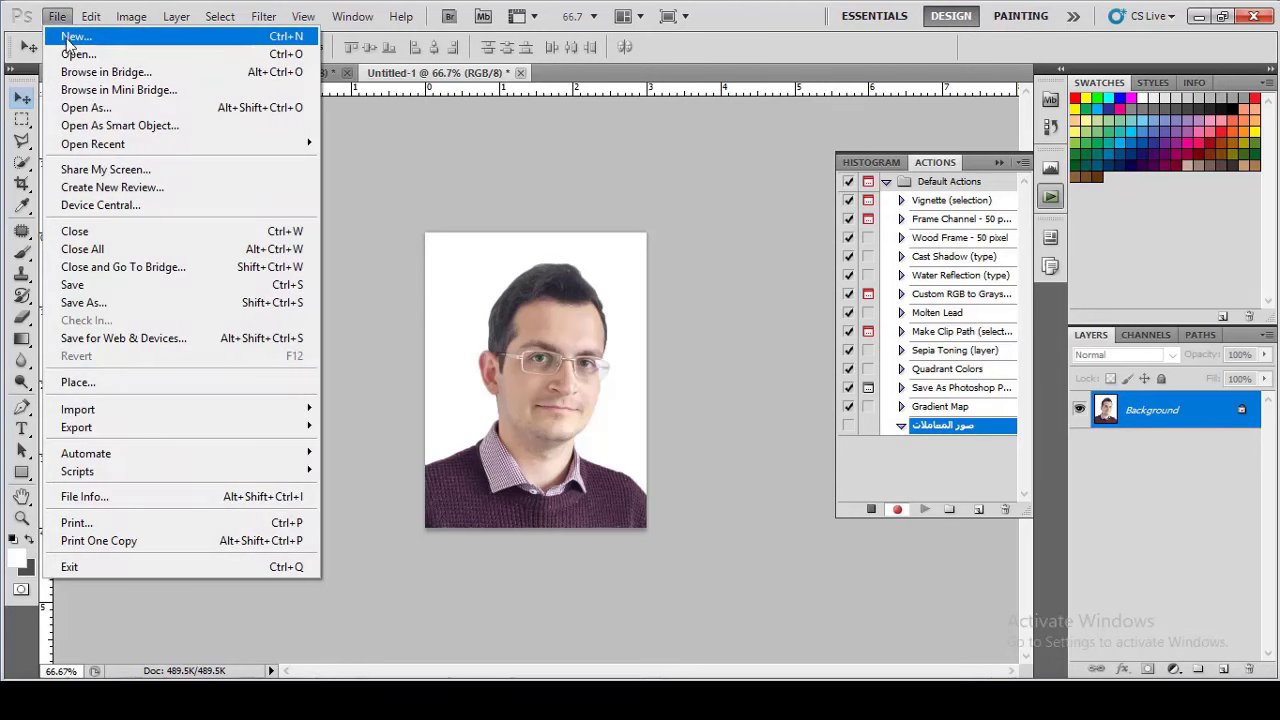
left_click(68, 36)
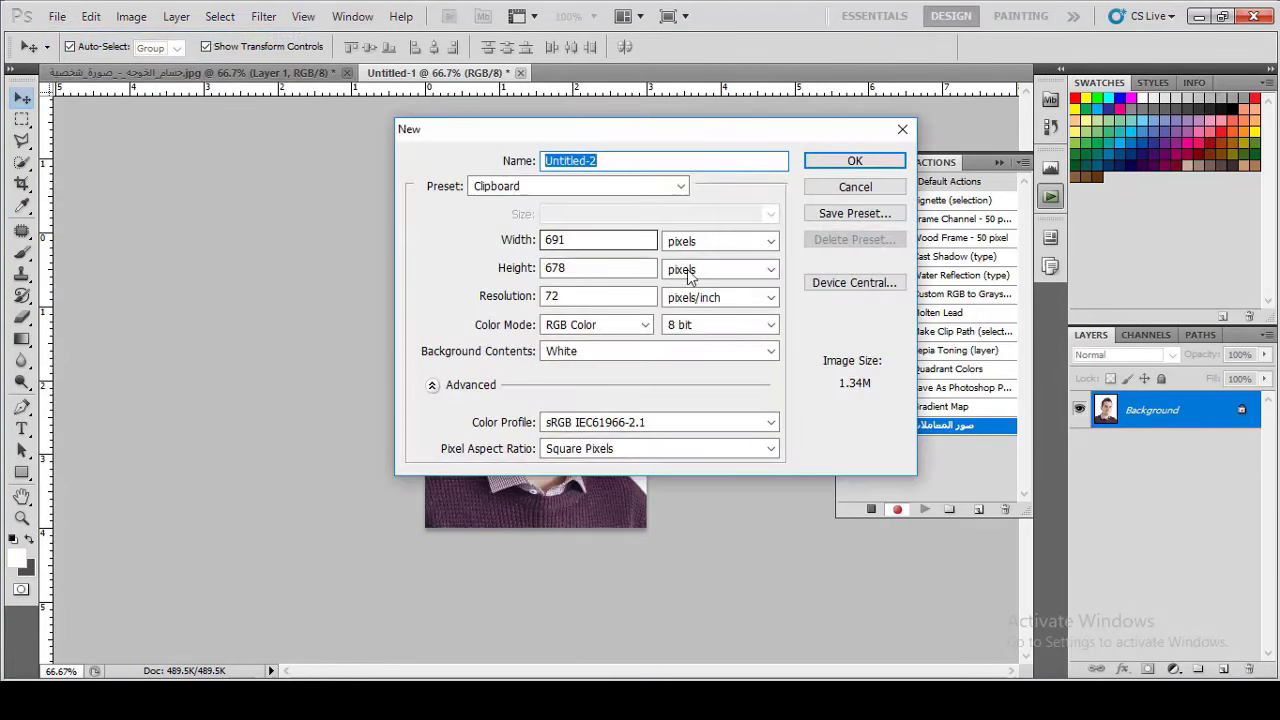
left_click(902, 129)
Step: Select the entire canvas of the 3 × 4 cm portrait and copy it to the clipboard
left_click(222, 18)
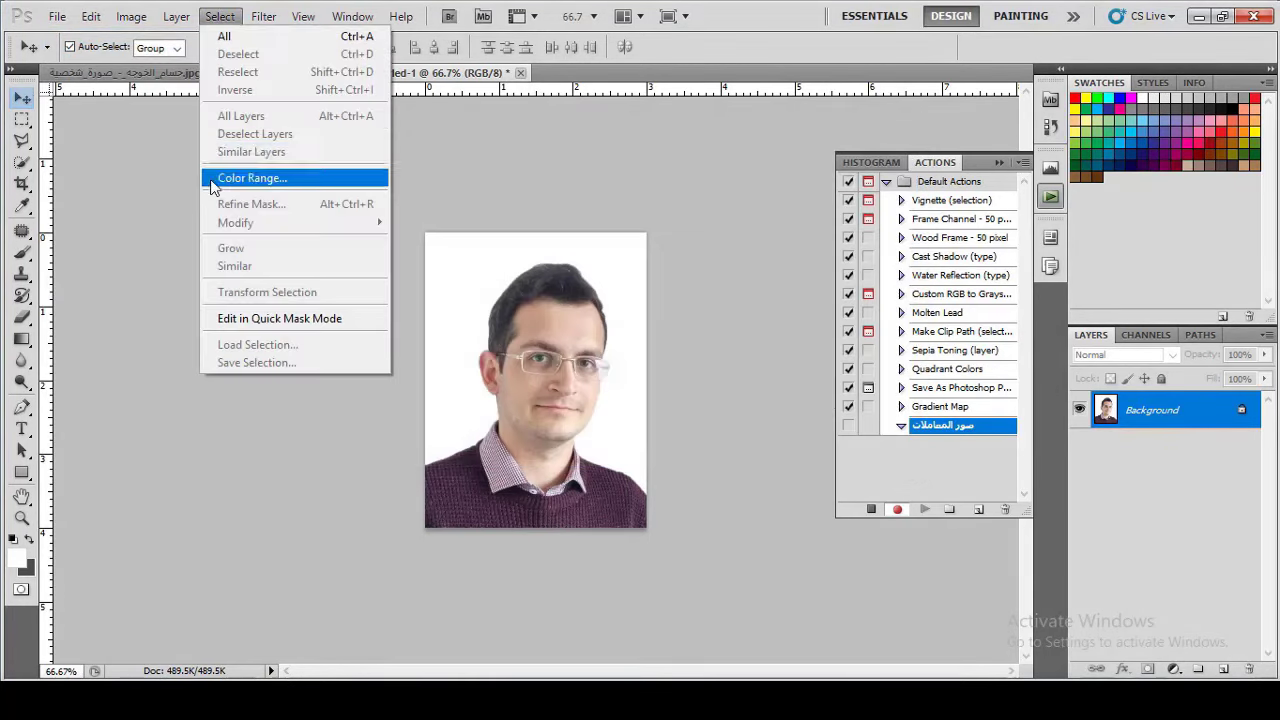
left_click(238, 37)
left_click(91, 17)
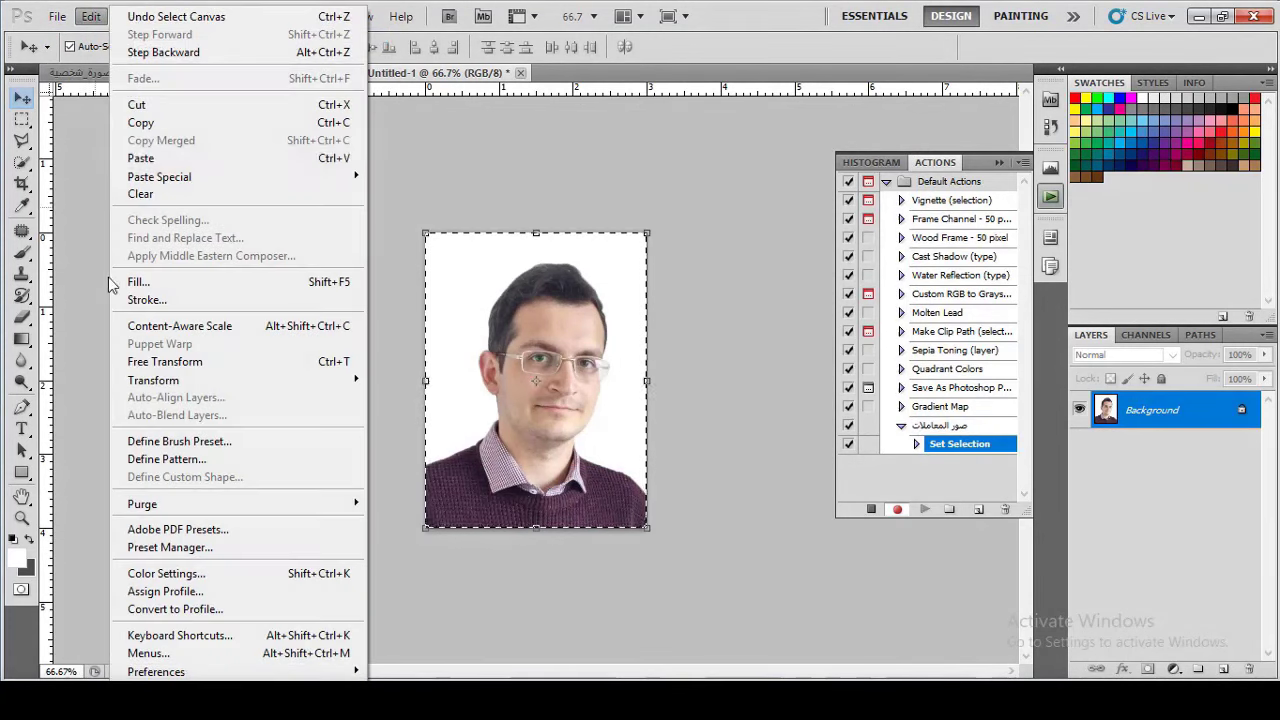
left_click(137, 121)
Step: Create a new white RGB document 12 cm wide and 8 cm high at 300 pixels/inch
left_click(57, 17)
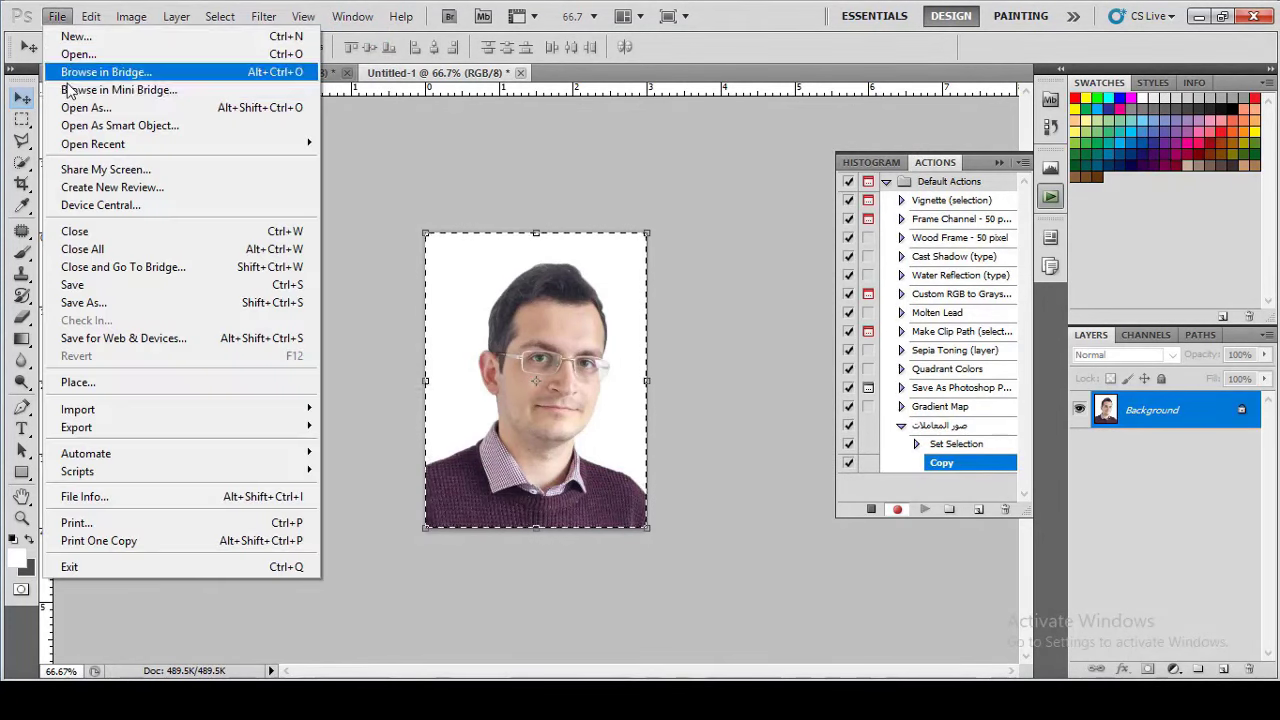
left_click(62, 37)
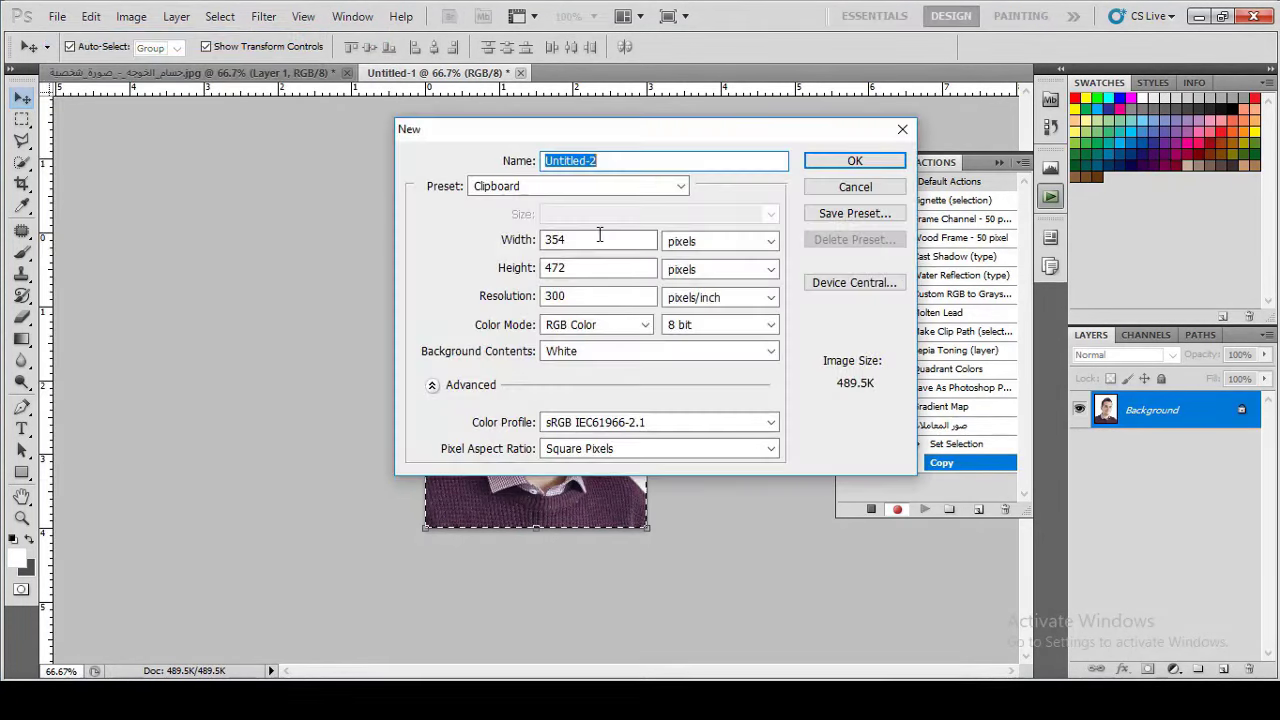
left_click(715, 241)
left_click(693, 290)
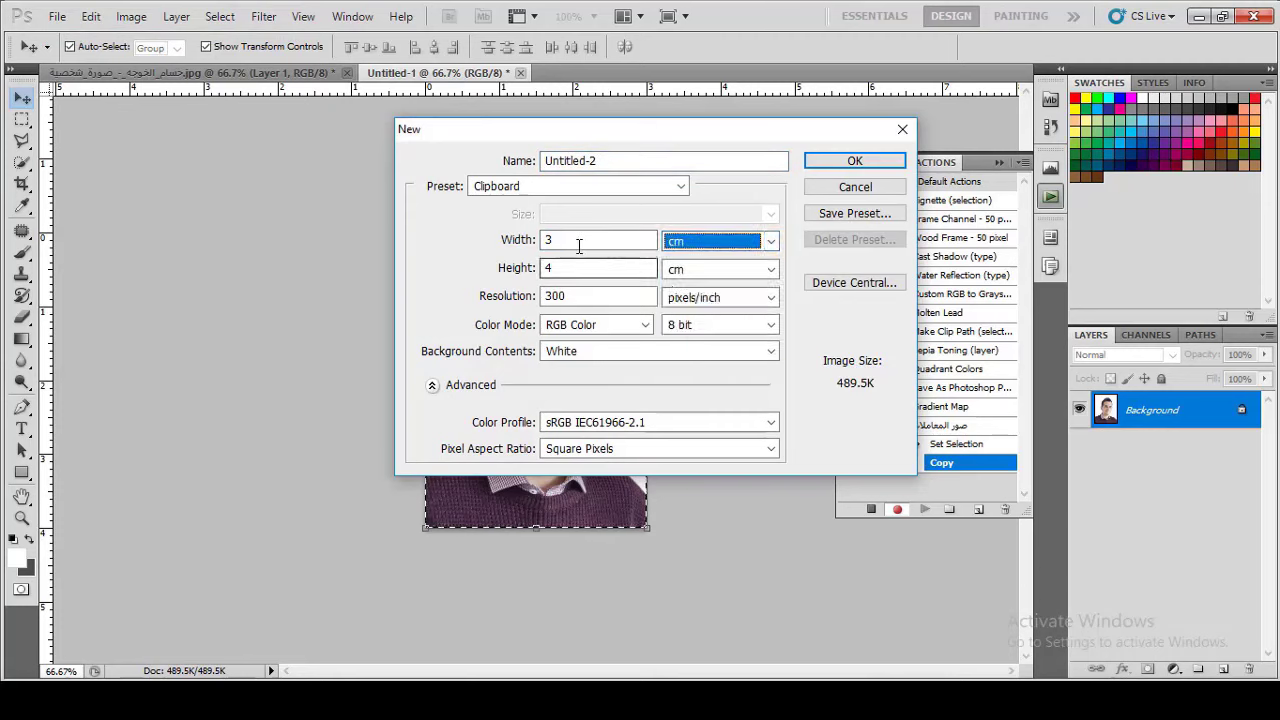
left_click(500, 243)
type("12")
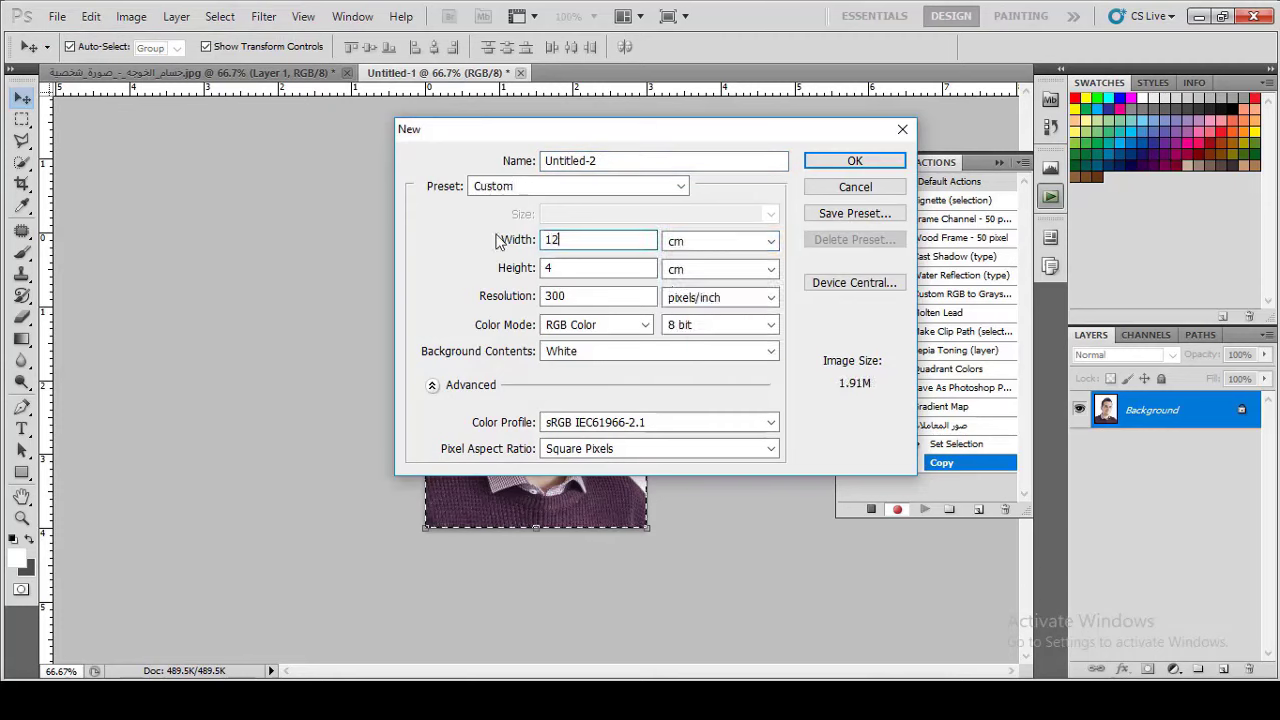
double_click(562, 270)
type("8")
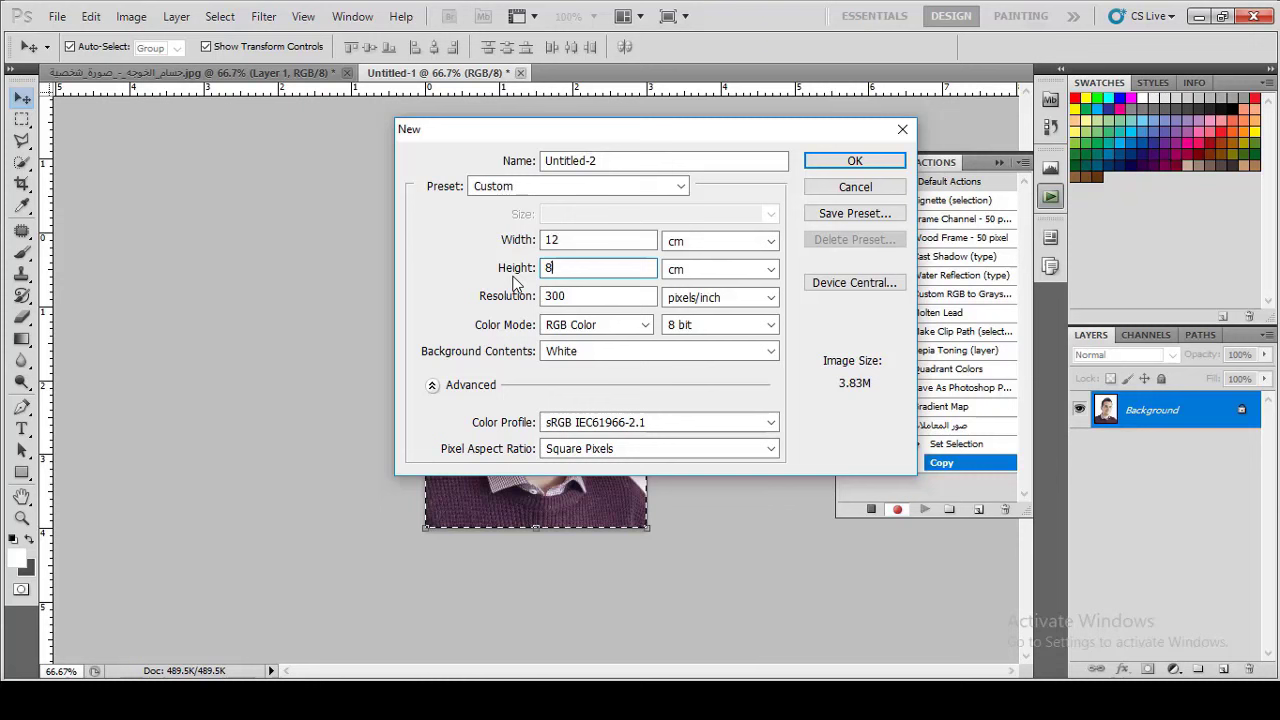
left_click(855, 163)
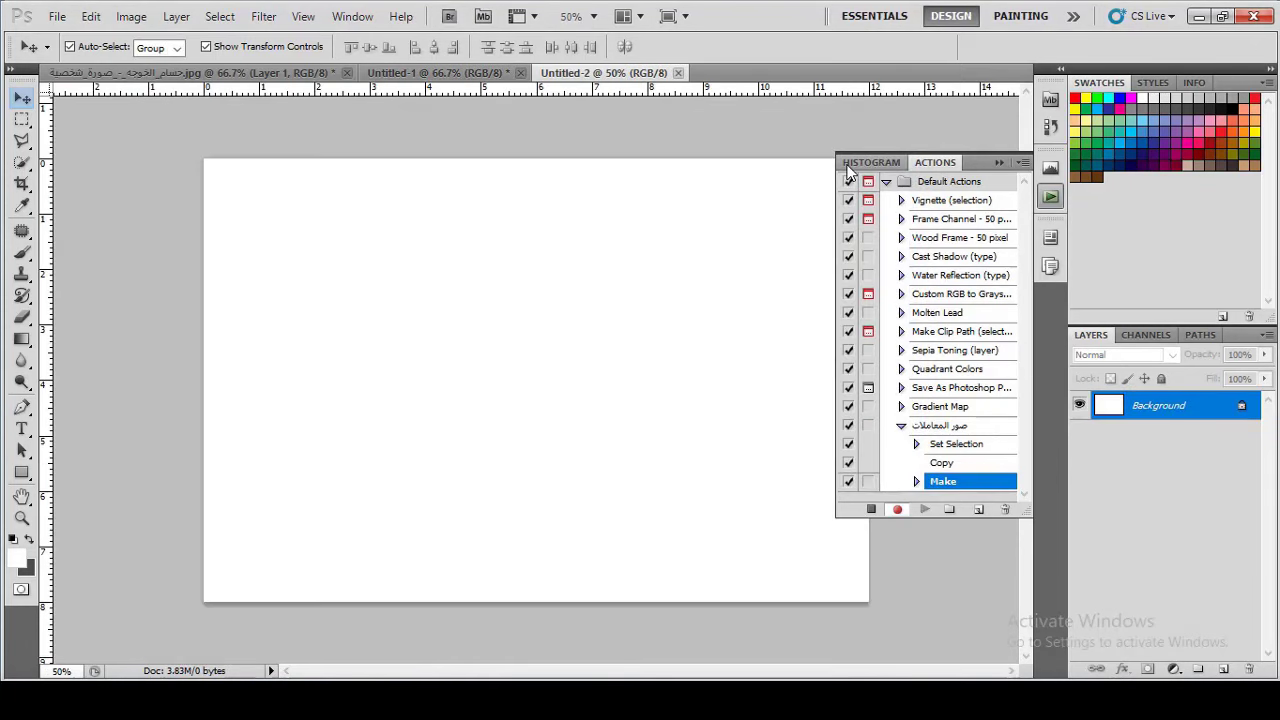
Step: Paste the portrait into the sheet's upper-left corner and place a duplicate directly beside it, edge to edge
left_click(90, 17)
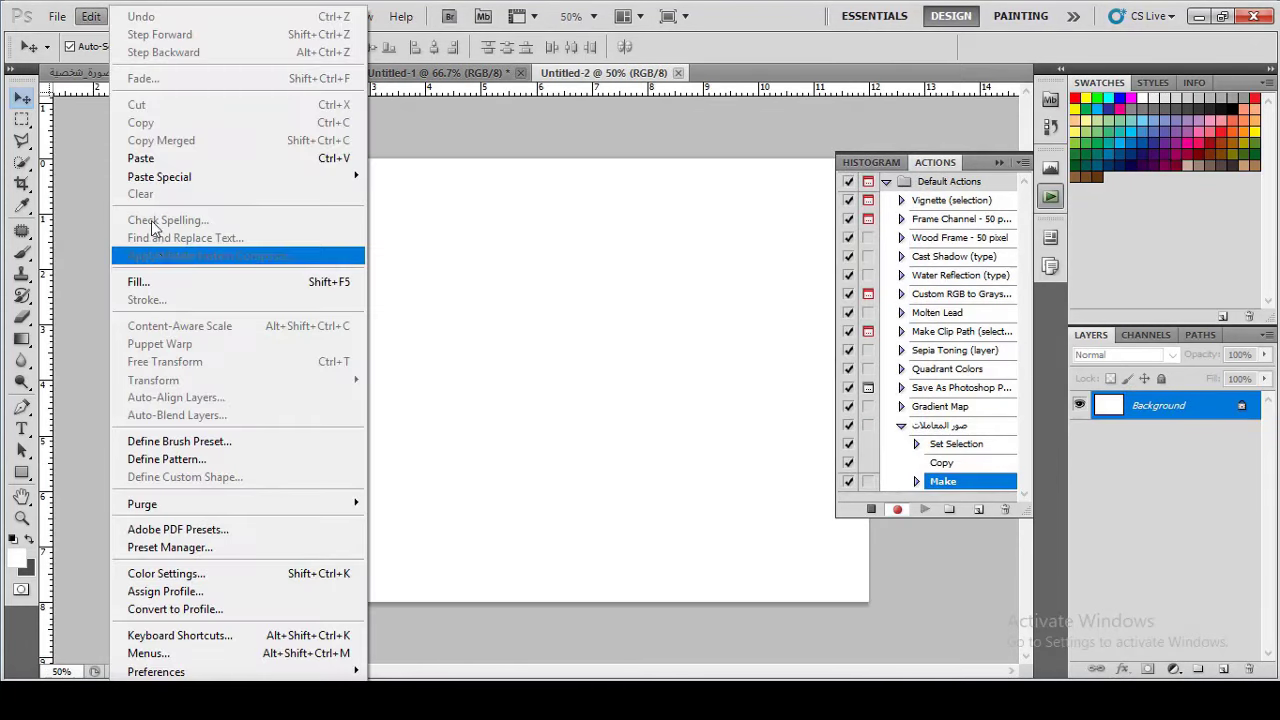
left_click(140, 158)
left_click_drag(365, 235, 498, 227)
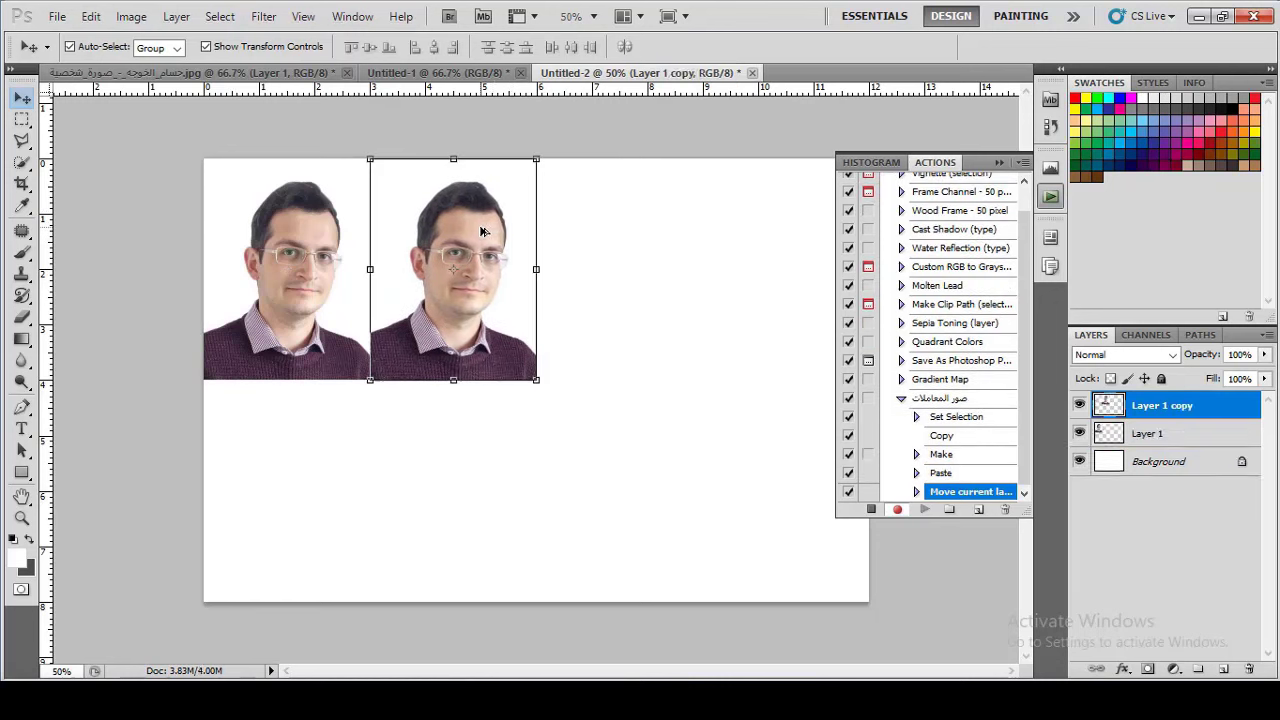
left_click(482, 232)
key("Return")
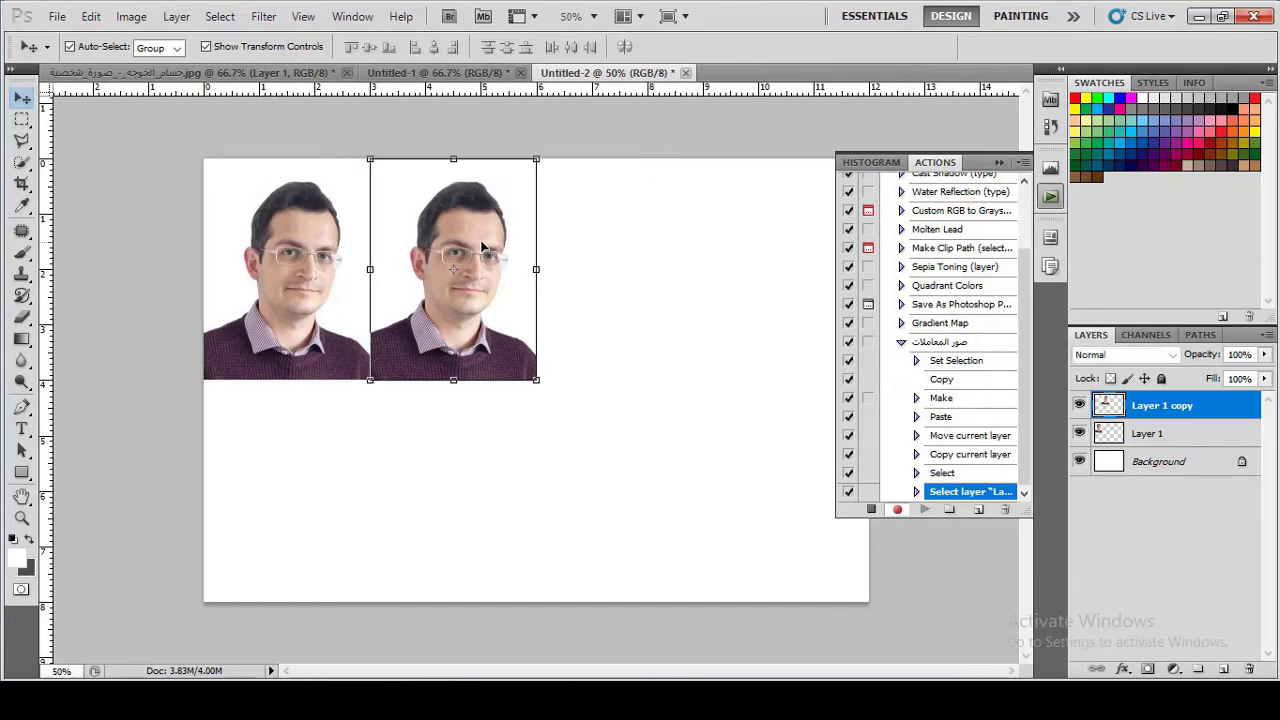
Step: Duplicate the portrait two more times along the upper edge to complete the first row of four
left_click_drag(482, 246, 684, 253)
key("ctrl+j")
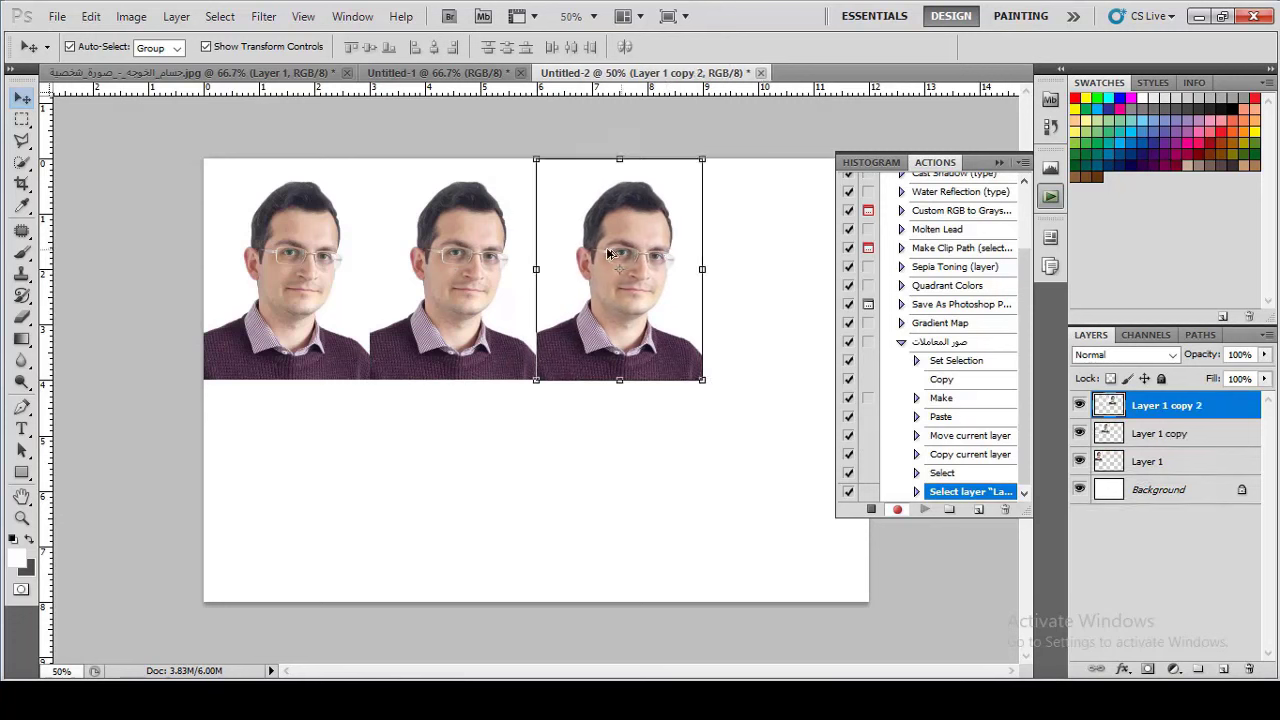
left_click_drag(619, 253, 789, 256)
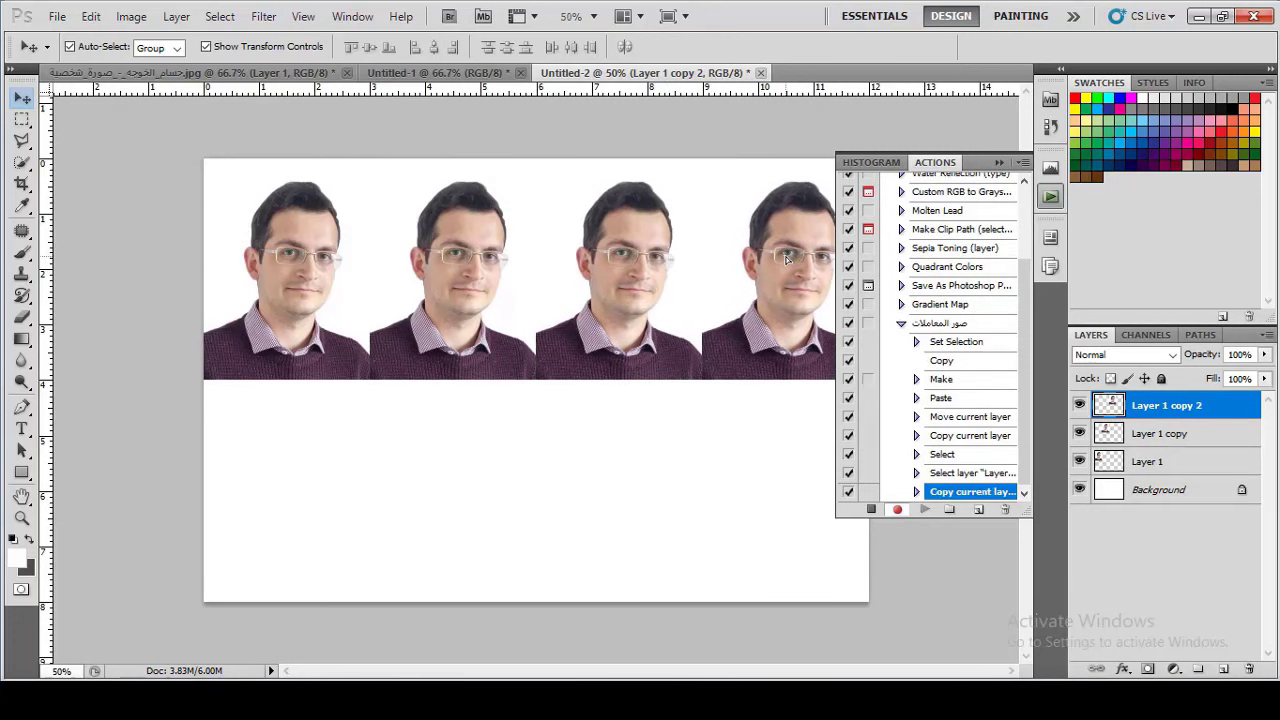
key("ctrl+j")
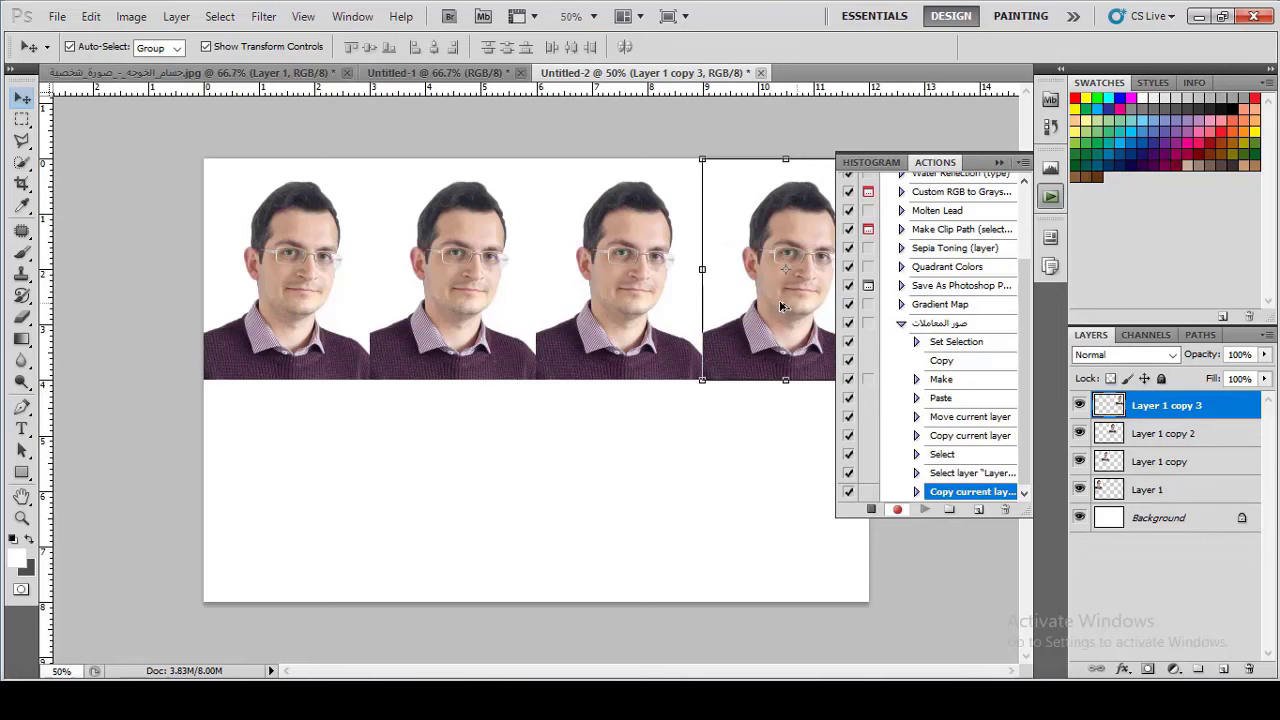
Step: Duplicate the portrait into the lower half of the sheet to fill the second row with four copies
left_click_drag(749, 318, 483, 535)
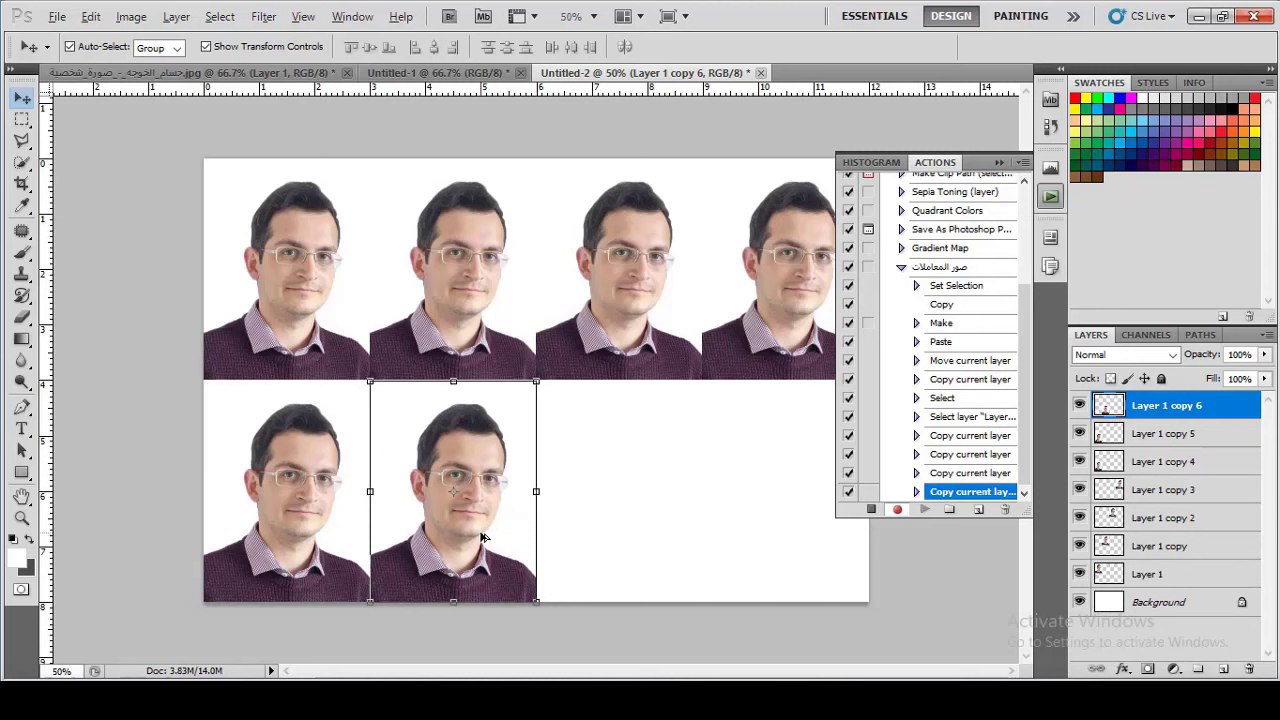
left_click_drag(481, 538, 812, 540)
key("ctrl+j")
key("ctrl+j")
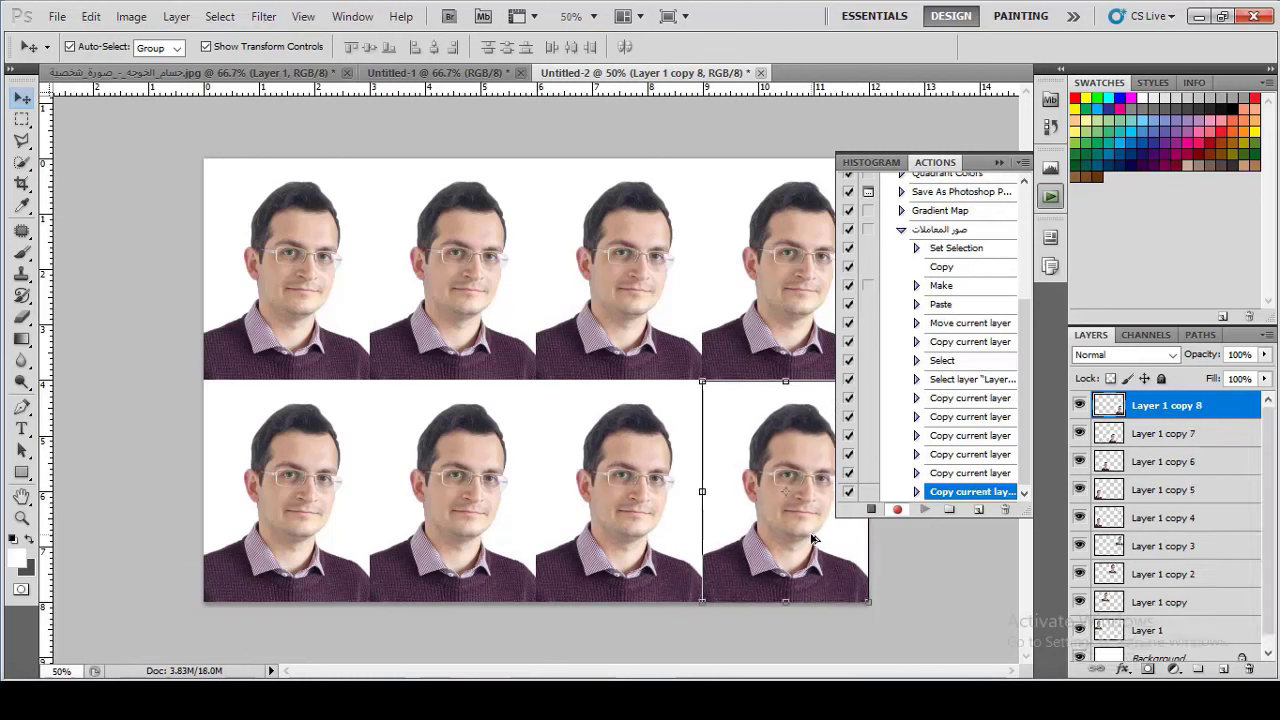
Step: Deselect the layers, stop recording the action, and collapse its list of recorded commands
left_click(956, 579)
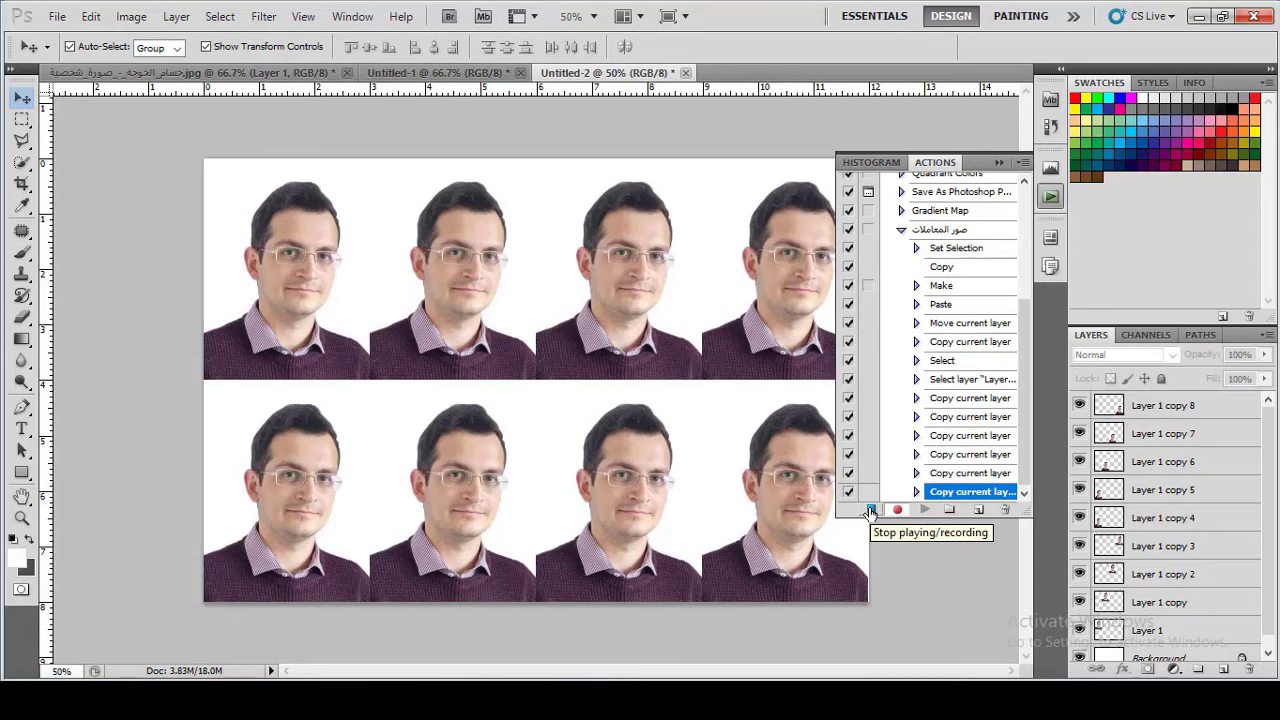
left_click(870, 510)
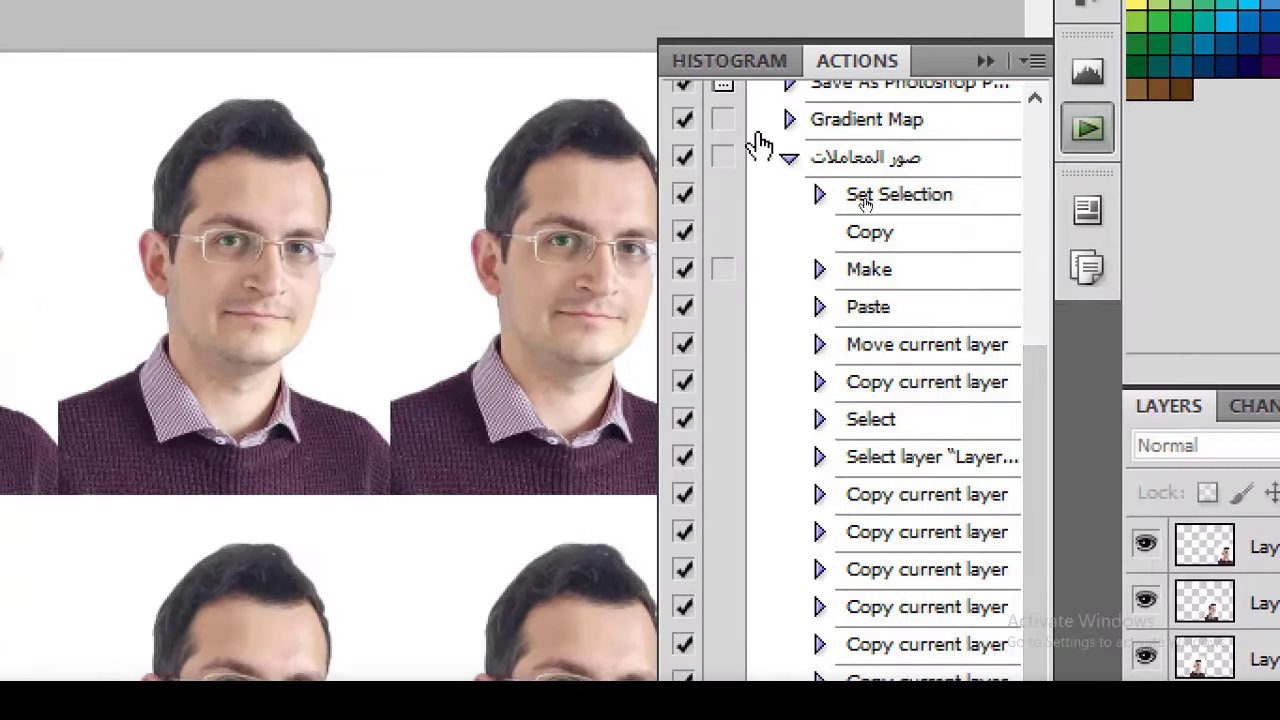
left_click(786, 157)
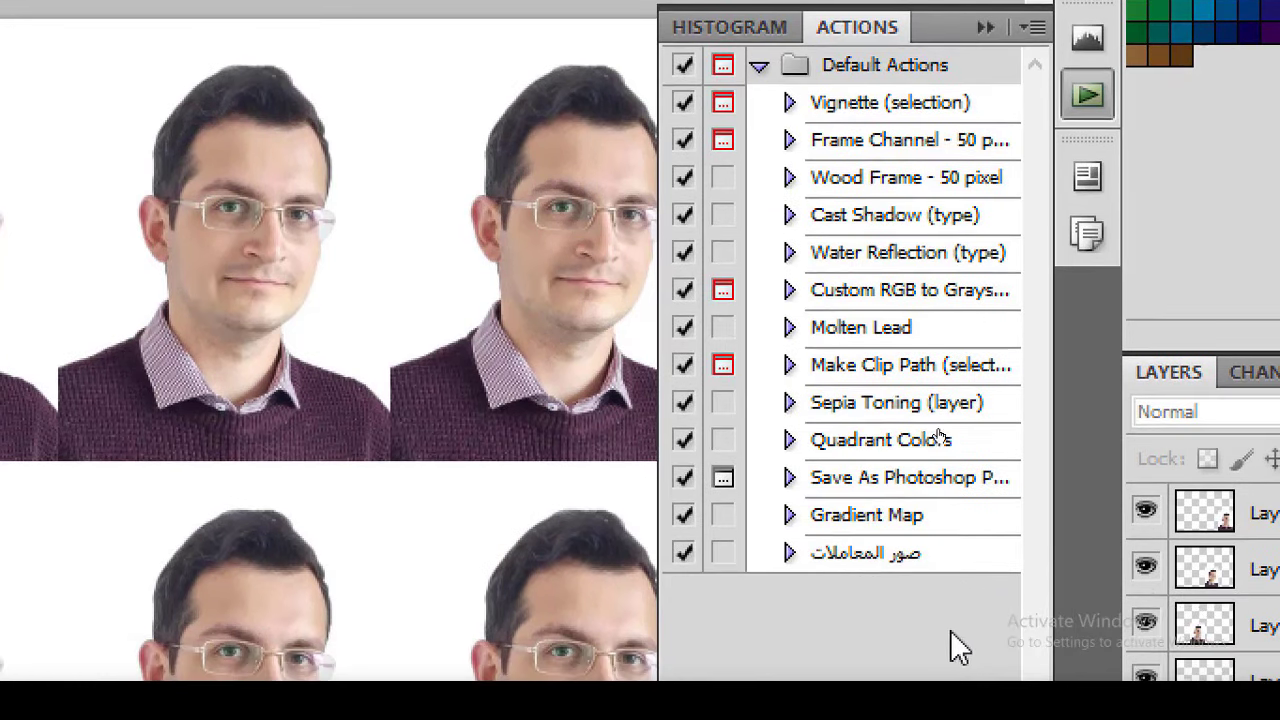
left_click(850, 554)
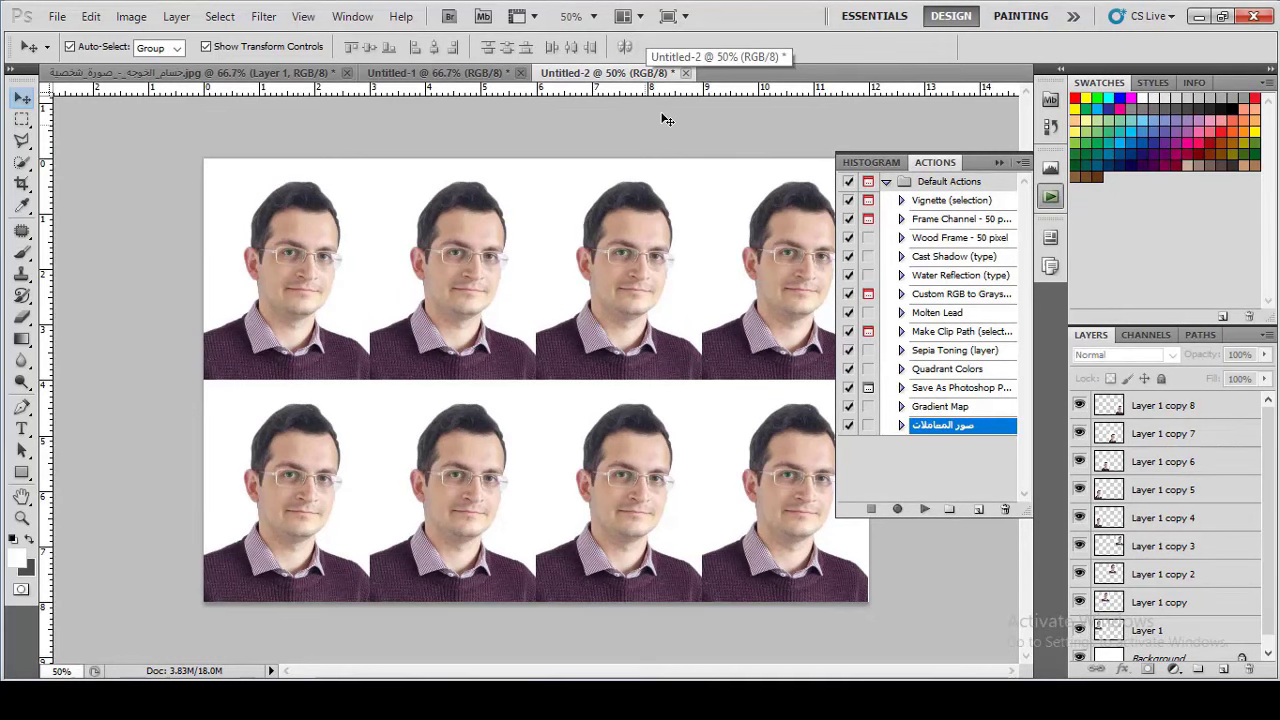
Step: Close the 12 × 8 cm photo sheet without saving it and switch to the original portrait document
left_click(685, 72)
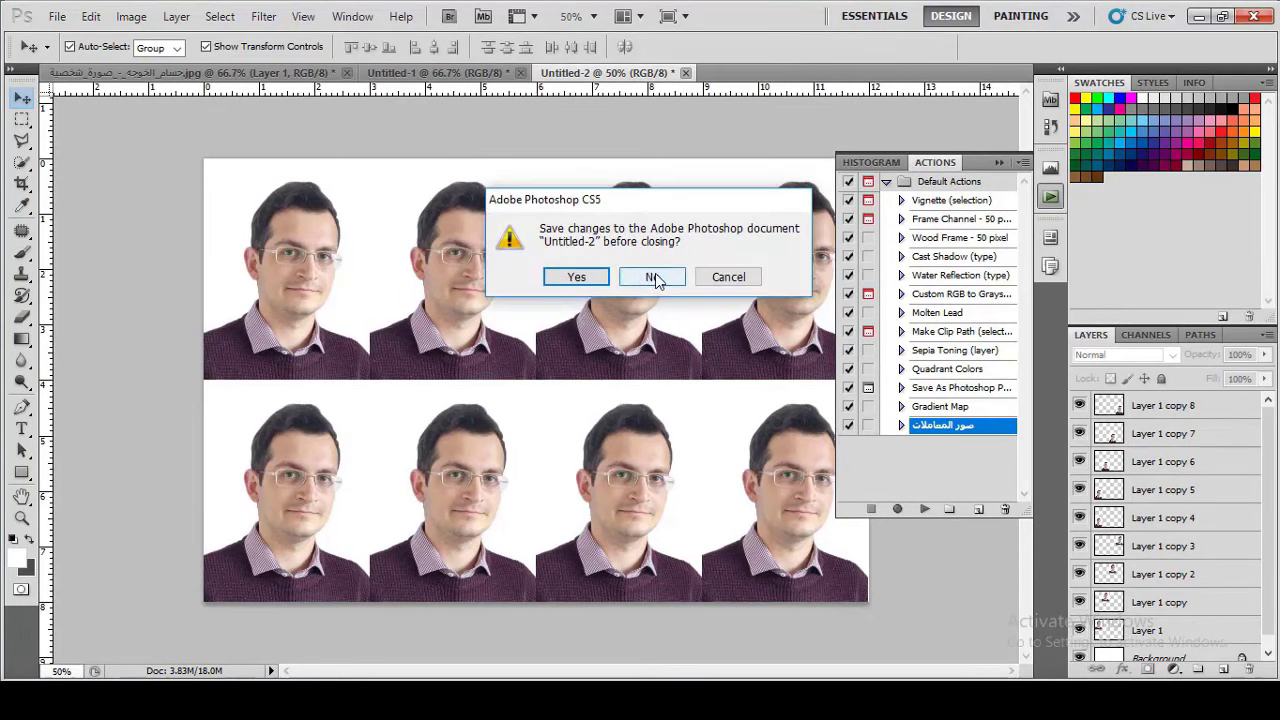
left_click(652, 277)
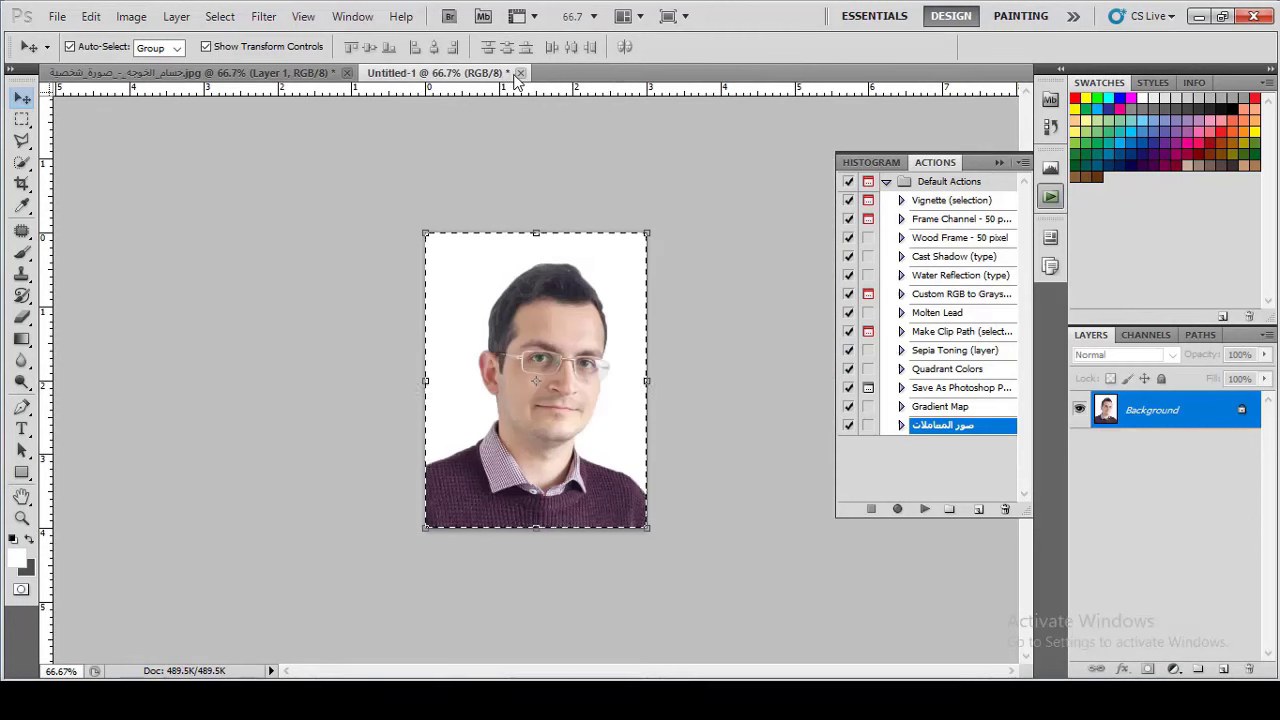
left_click(336, 75)
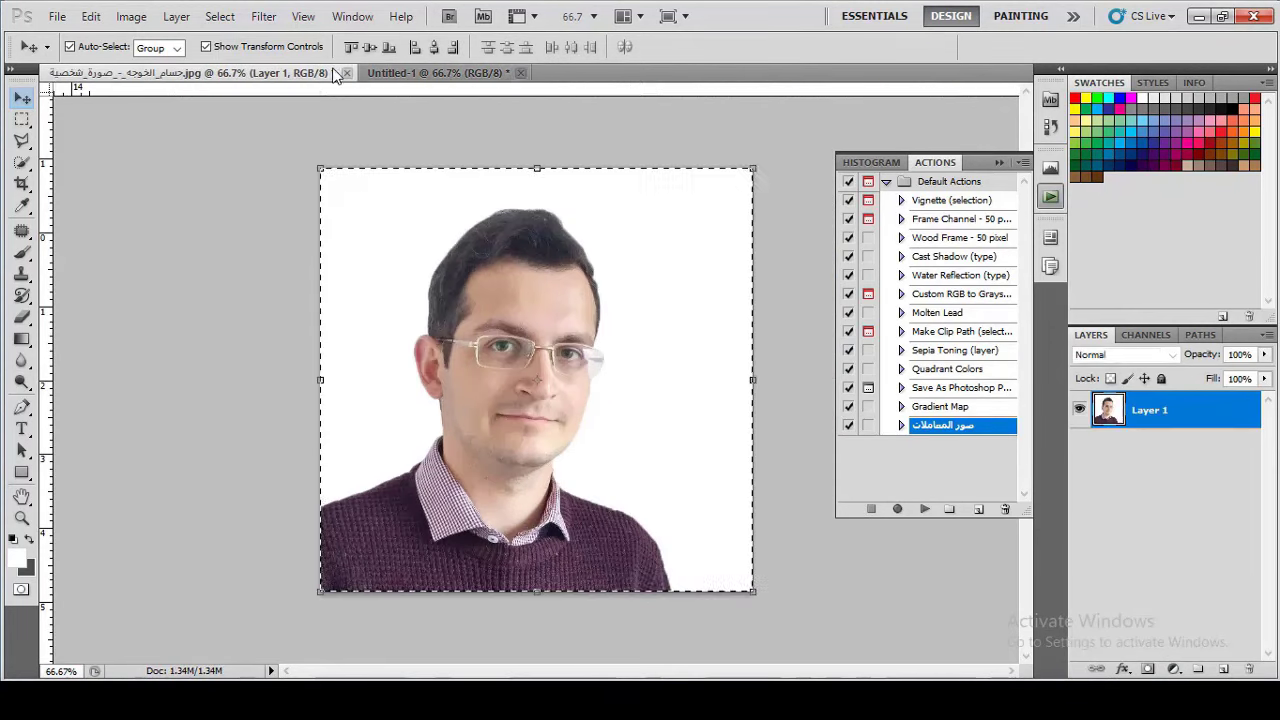
left_click(57, 16)
left_click(65, 48)
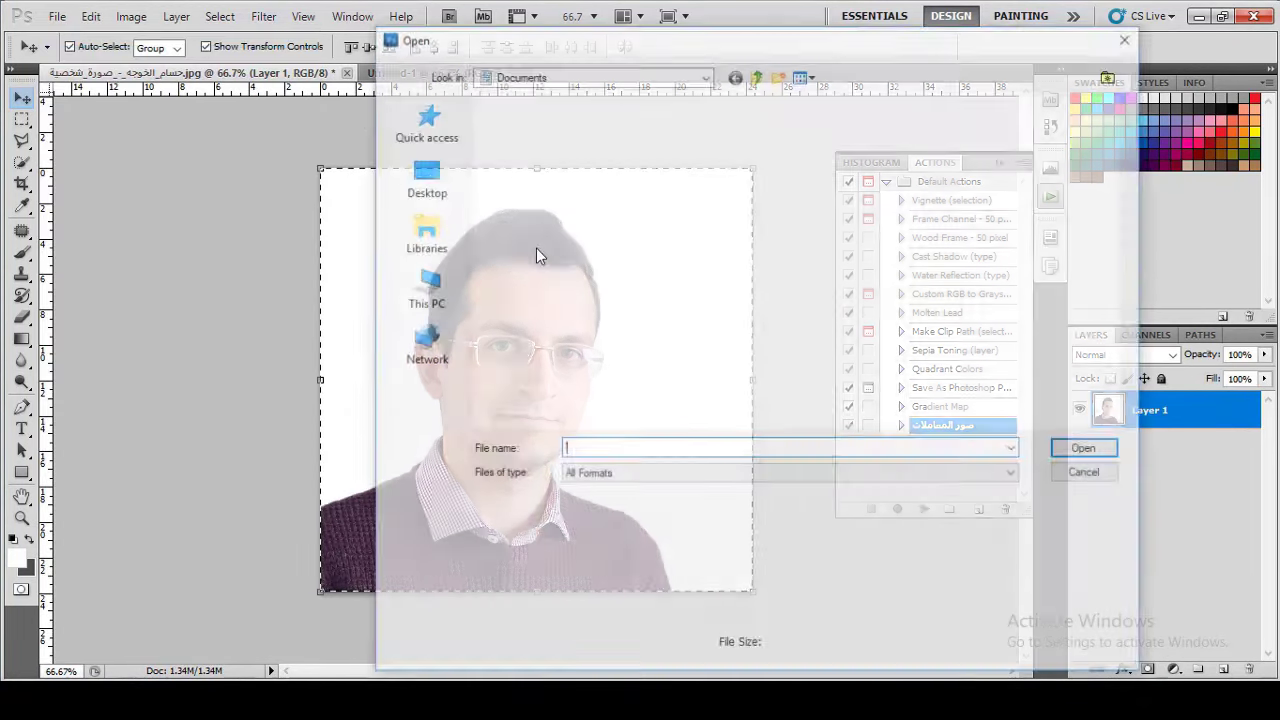
left_click(538, 329)
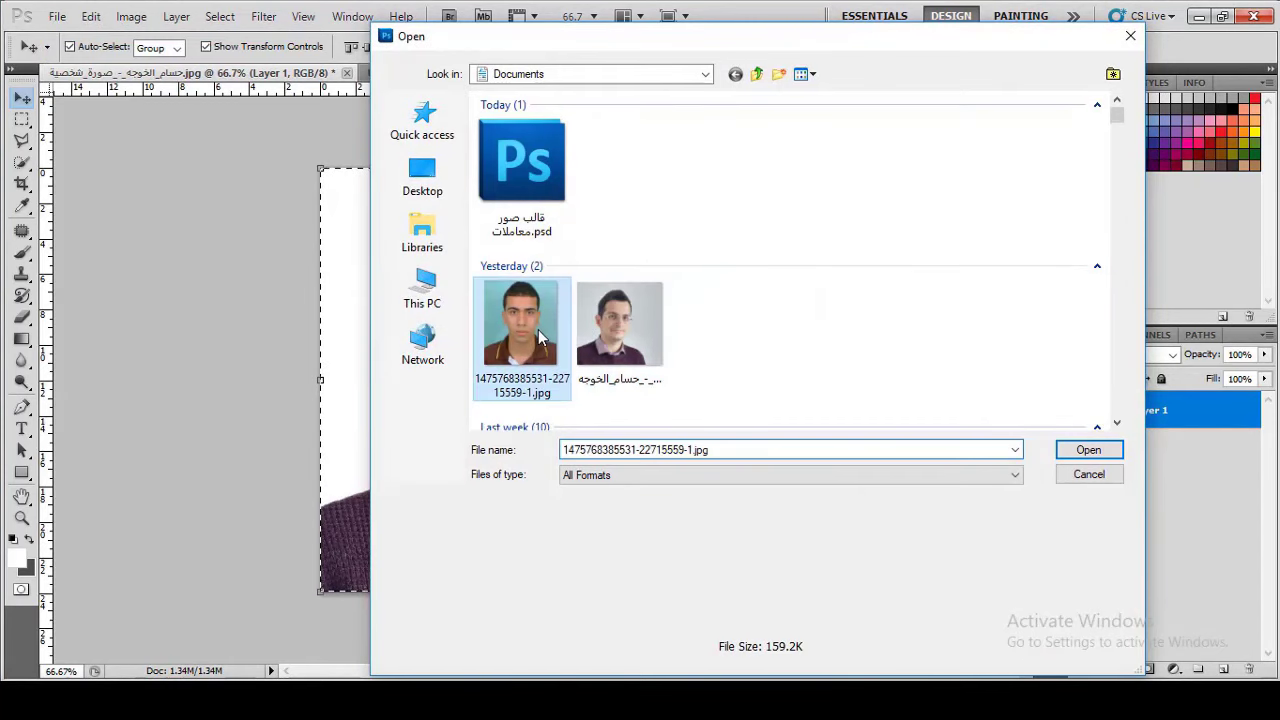
double_click(538, 329)
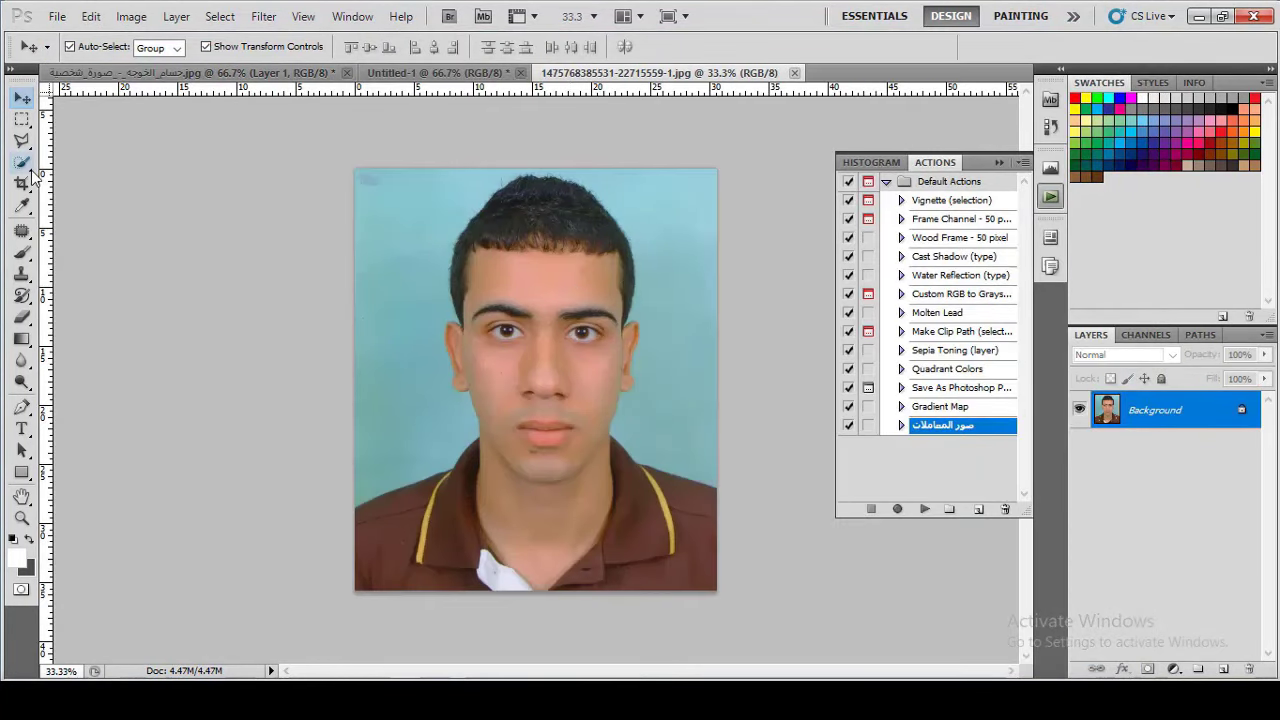
Step: Select the teal background on both sides of the head with the Quick Selection tool at brush size 150
left_click(22, 163)
left_click(106, 164)
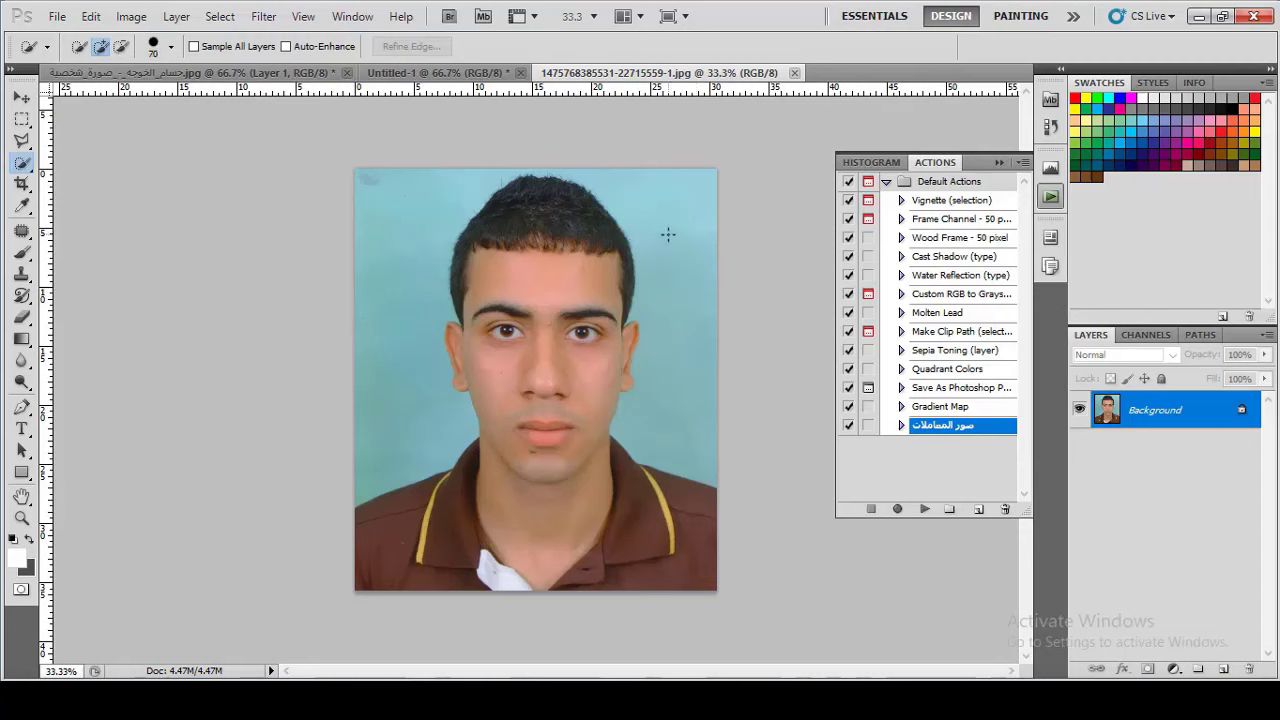
key("bracketright")
key("bracketright")
key("bracketright")
key("bracketright")
key("bracketright")
mouse_move(671, 206)
left_mouse_down()
mouse_move(704, 267)
mouse_move(696, 397)
left_mouse_up()
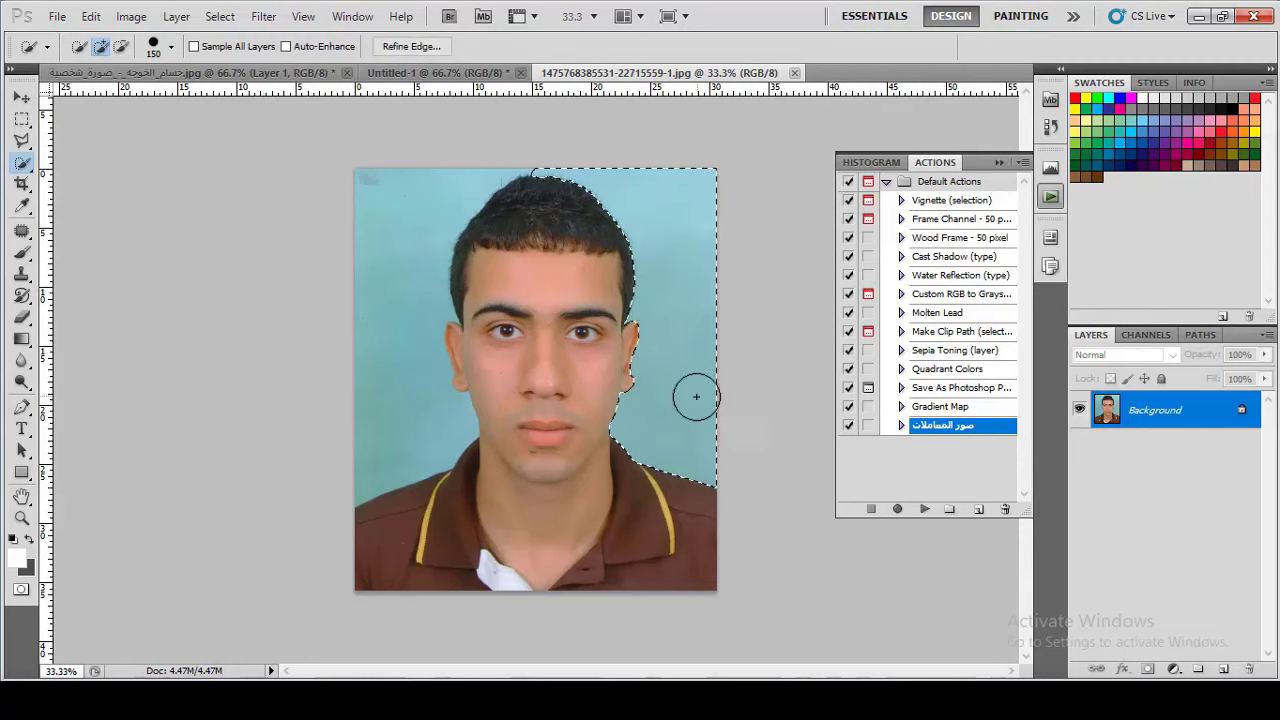
mouse_move(389, 280)
left_mouse_down()
mouse_move(394, 249)
mouse_move(420, 423)
mouse_move(434, 427)
left_mouse_up()
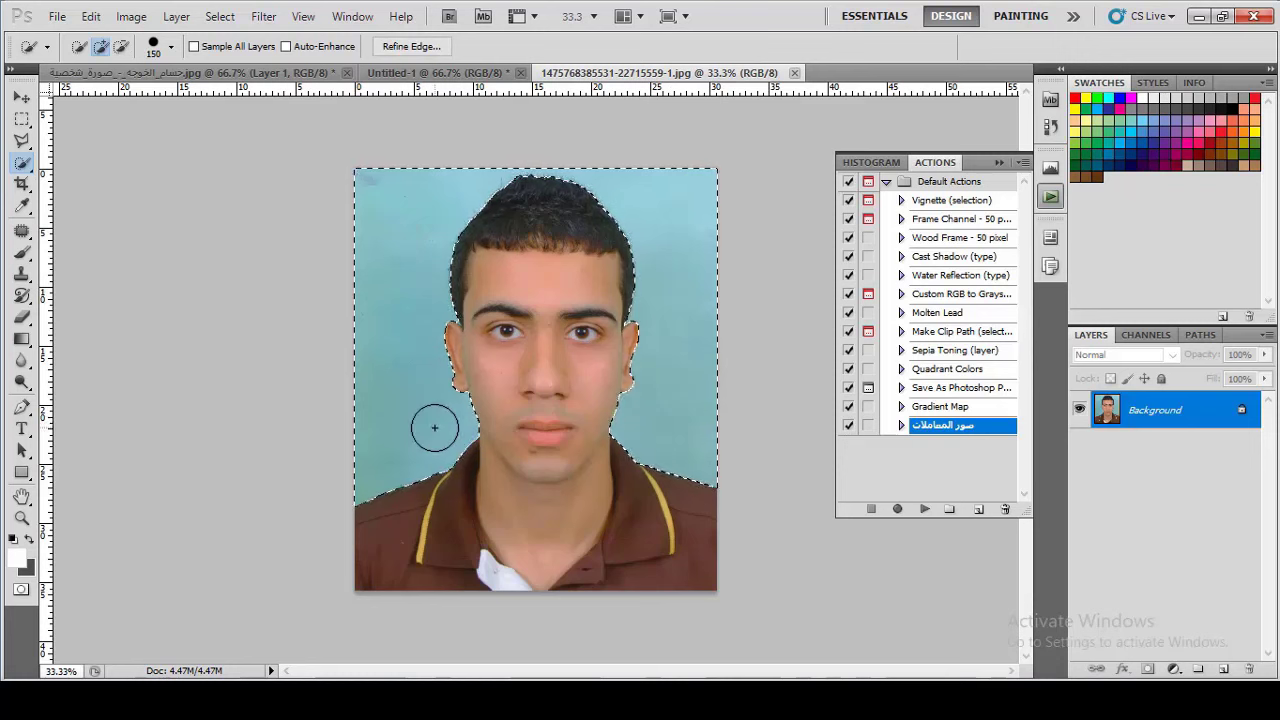
Step: Convert the locked background to a normal layer, then fill the selected backdrop with white and deselect
double_click(1215, 410)
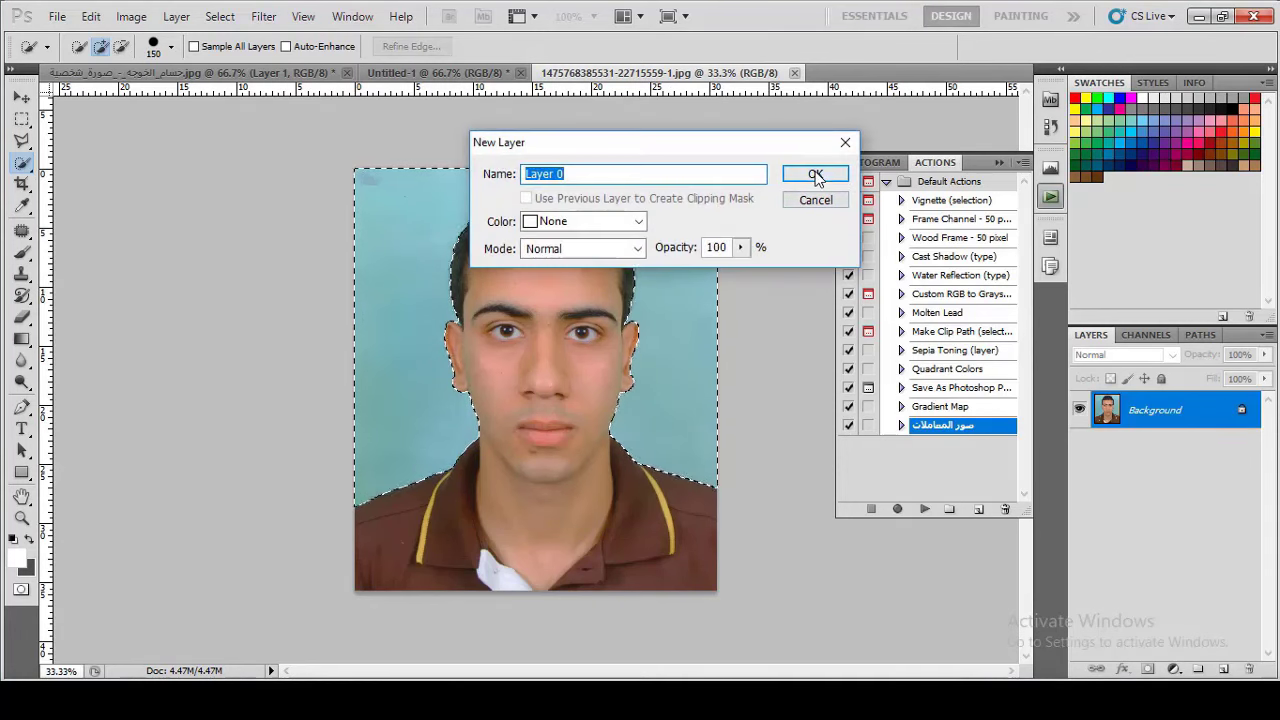
left_click(816, 177)
key("alt+BackSpace")
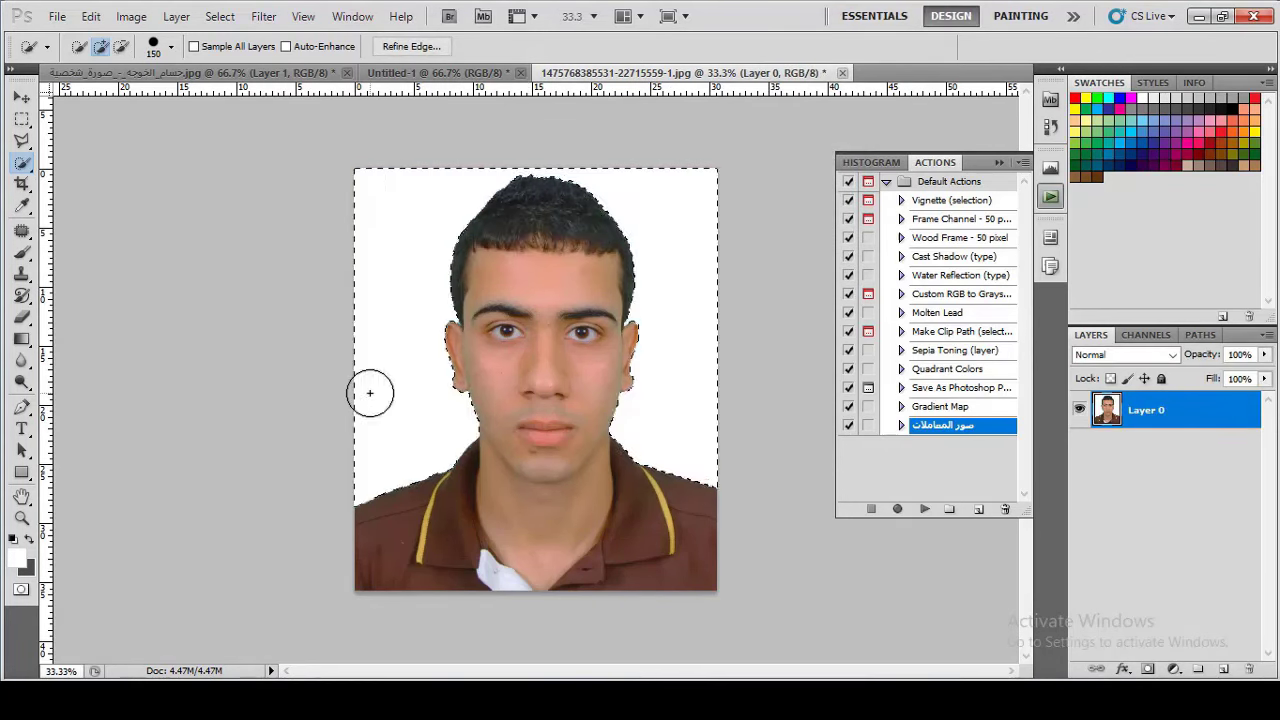
key("ctrl+d")
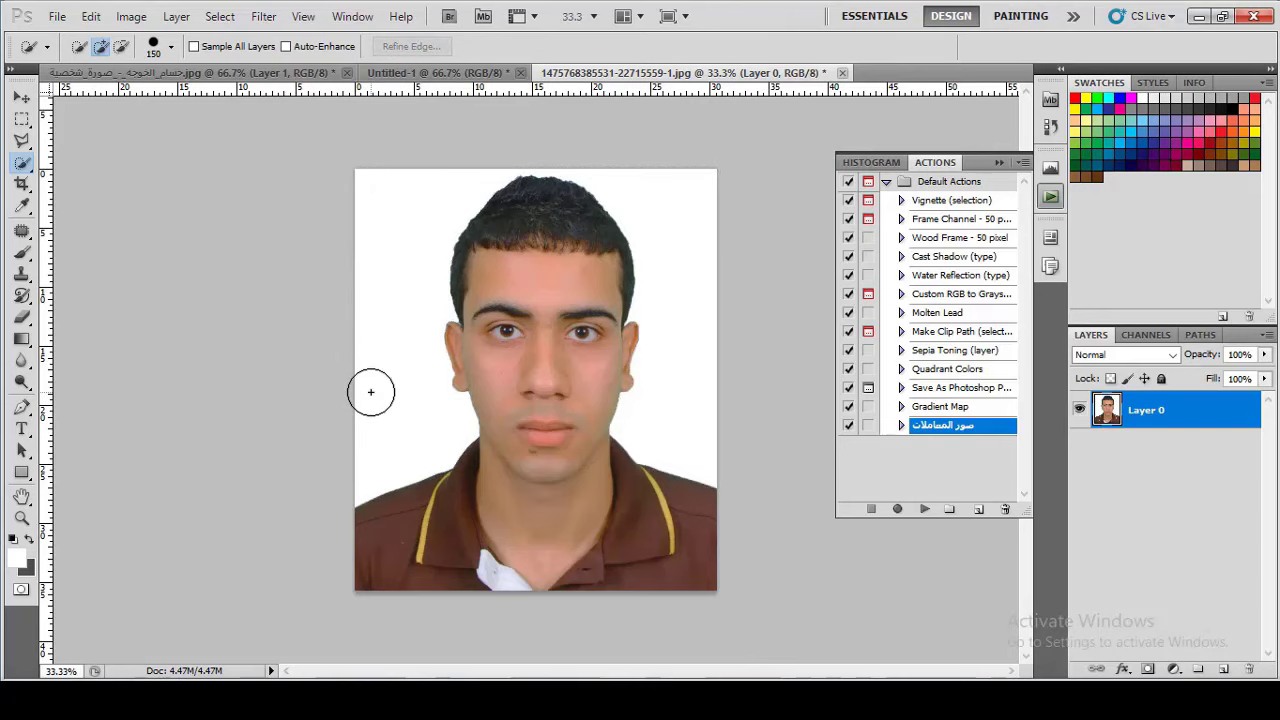
key("ctrl+minus")
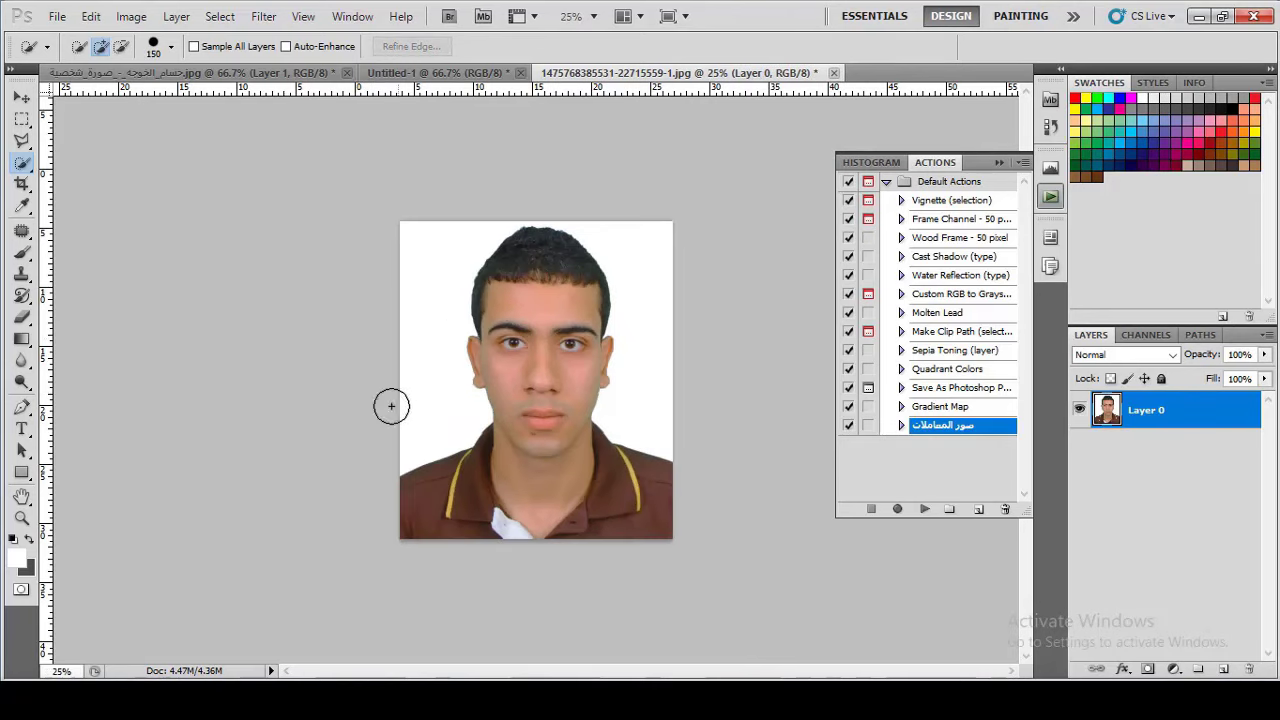
Step: Crop the portrait to 3 × 4 cm at 300 pixels/inch over its full height, centring the frame on the face
left_click(22, 185)
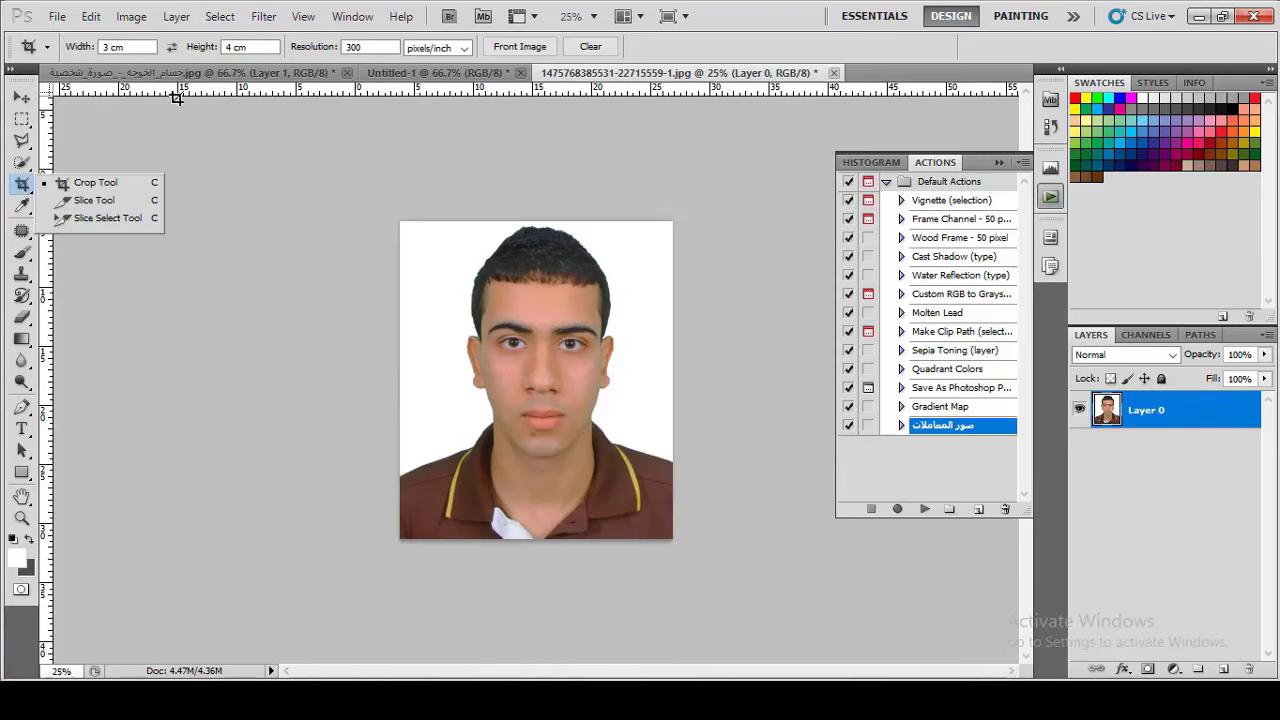
double_click(120, 46)
left_click(62, 47)
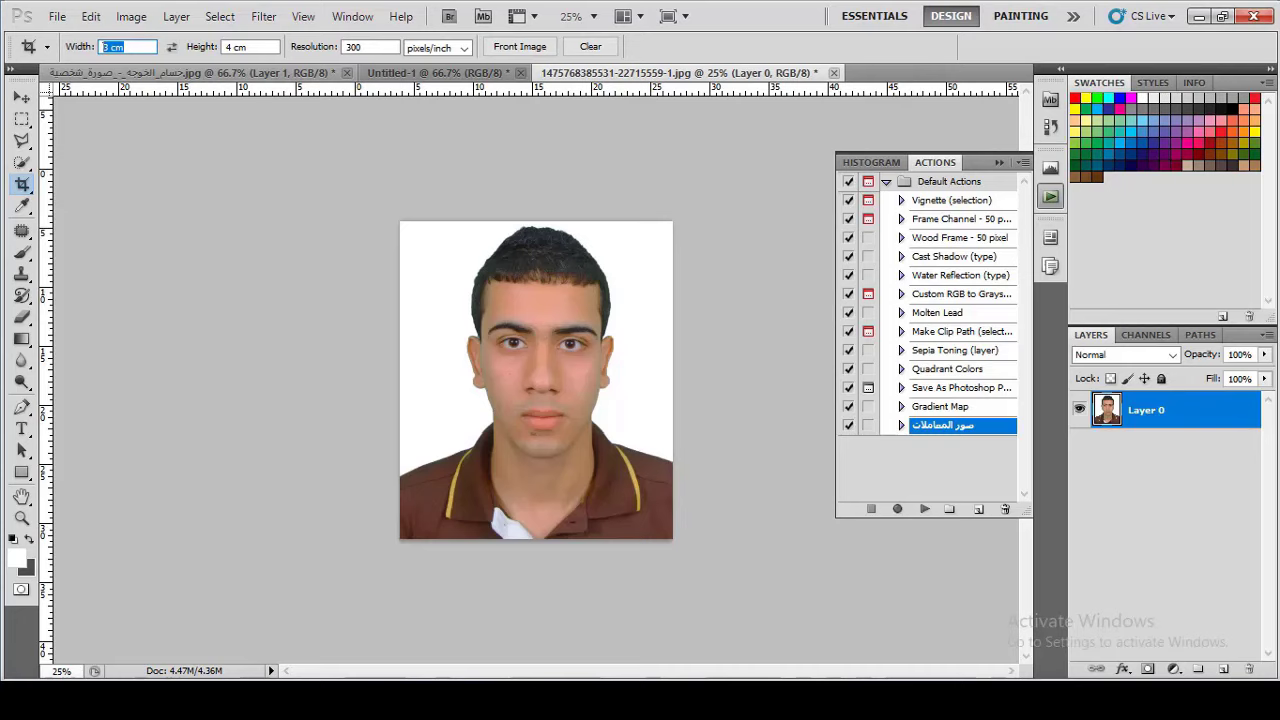
key("Tab")
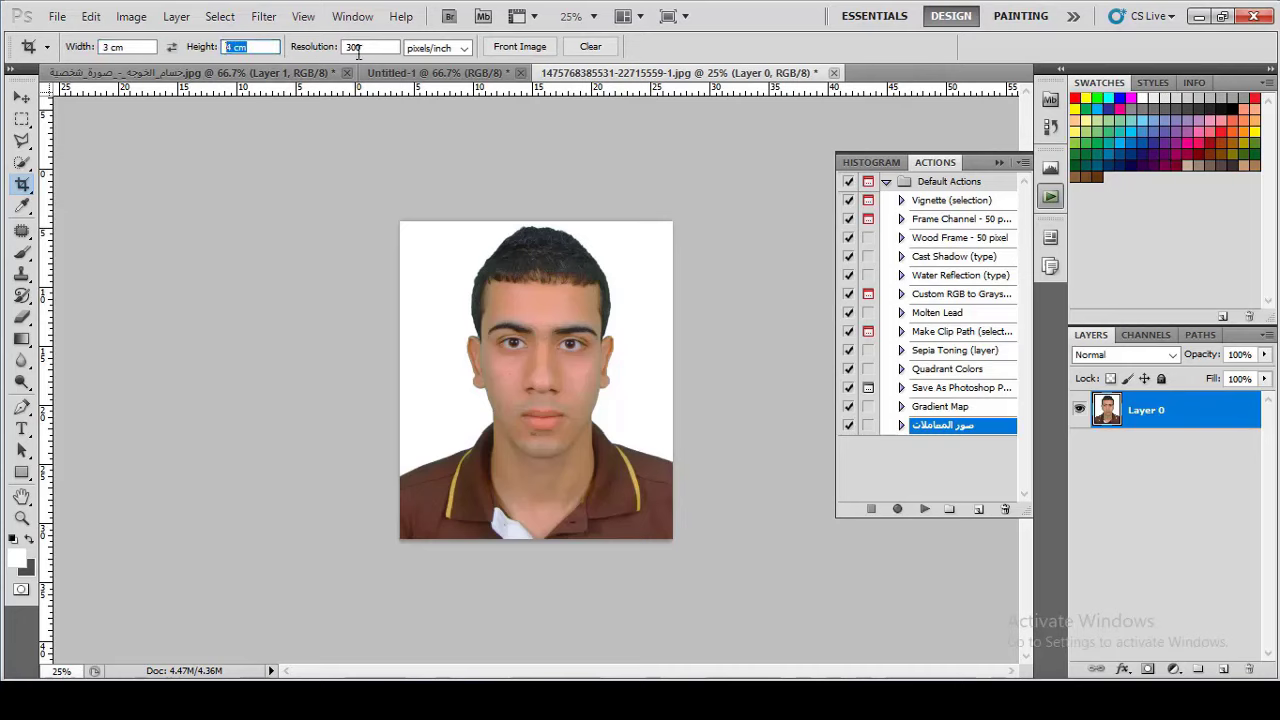
key("Tab")
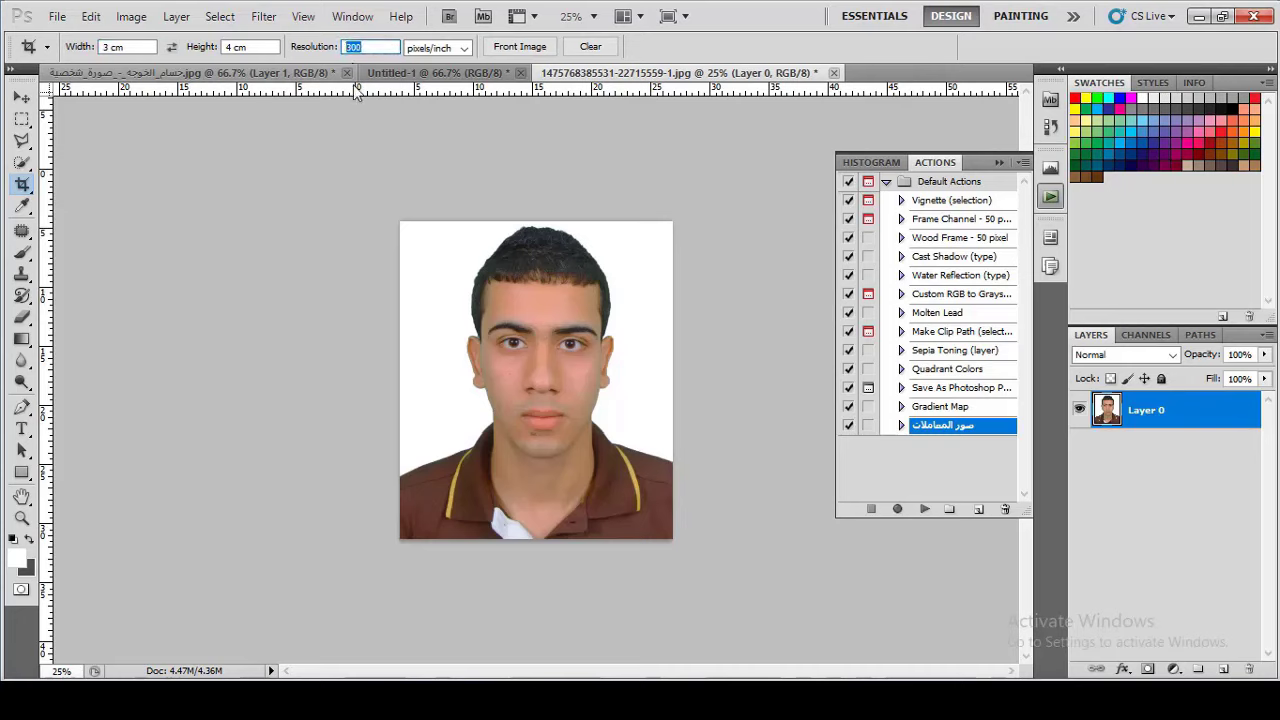
left_click_drag(400, 221, 736, 597)
left_click_drag(461, 357, 482, 357)
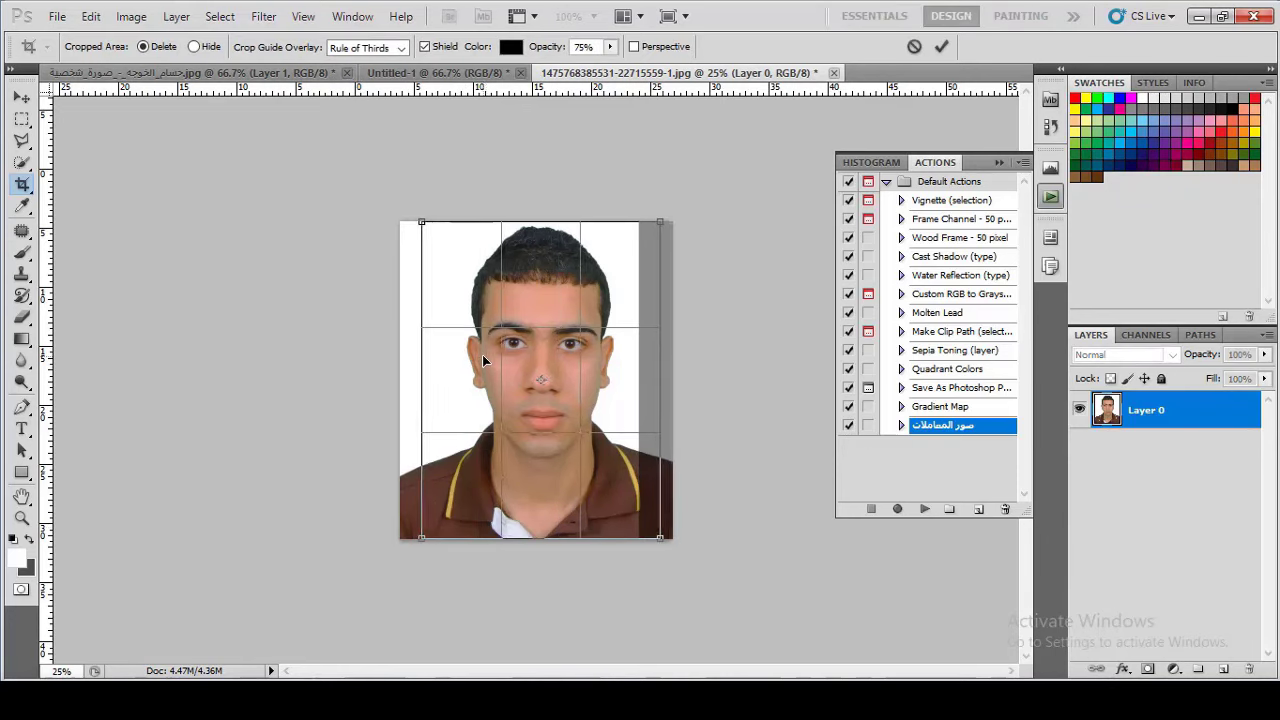
left_click(945, 46)
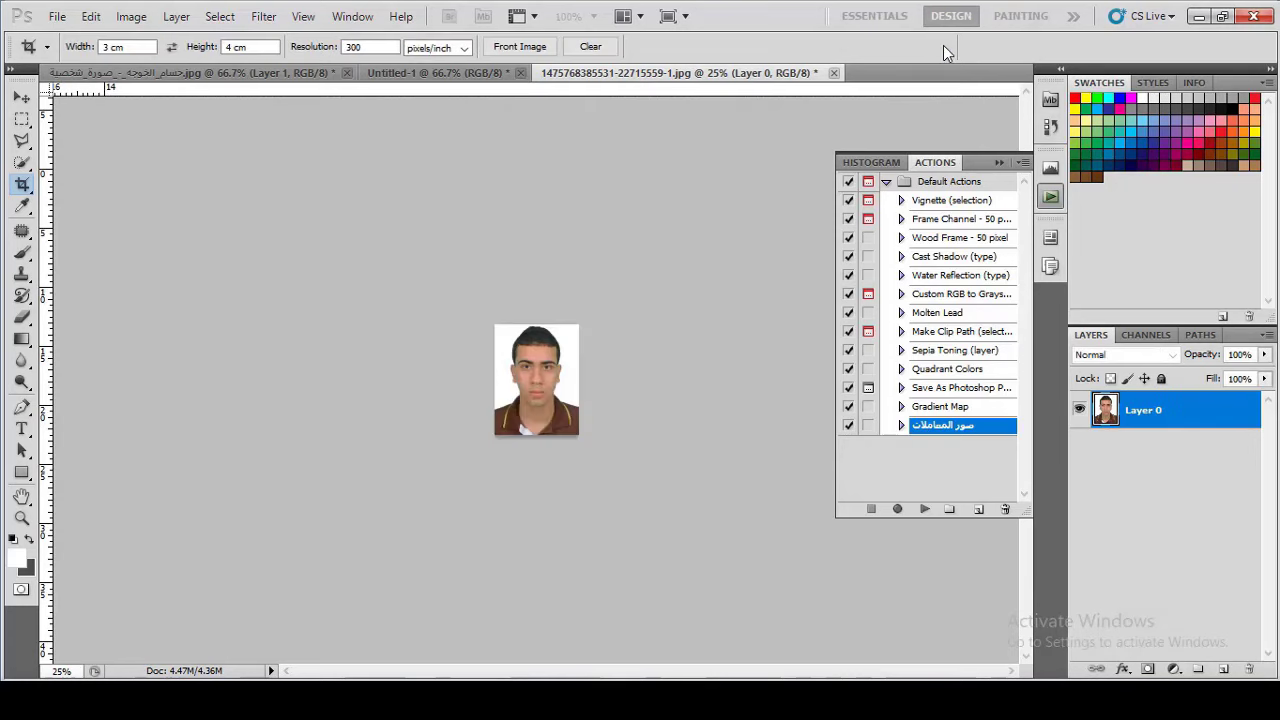
Step: Play the صور المعاملات action on the cropped portrait, continuing past its interruption, to lay out eight copies
key("ctrl+1")
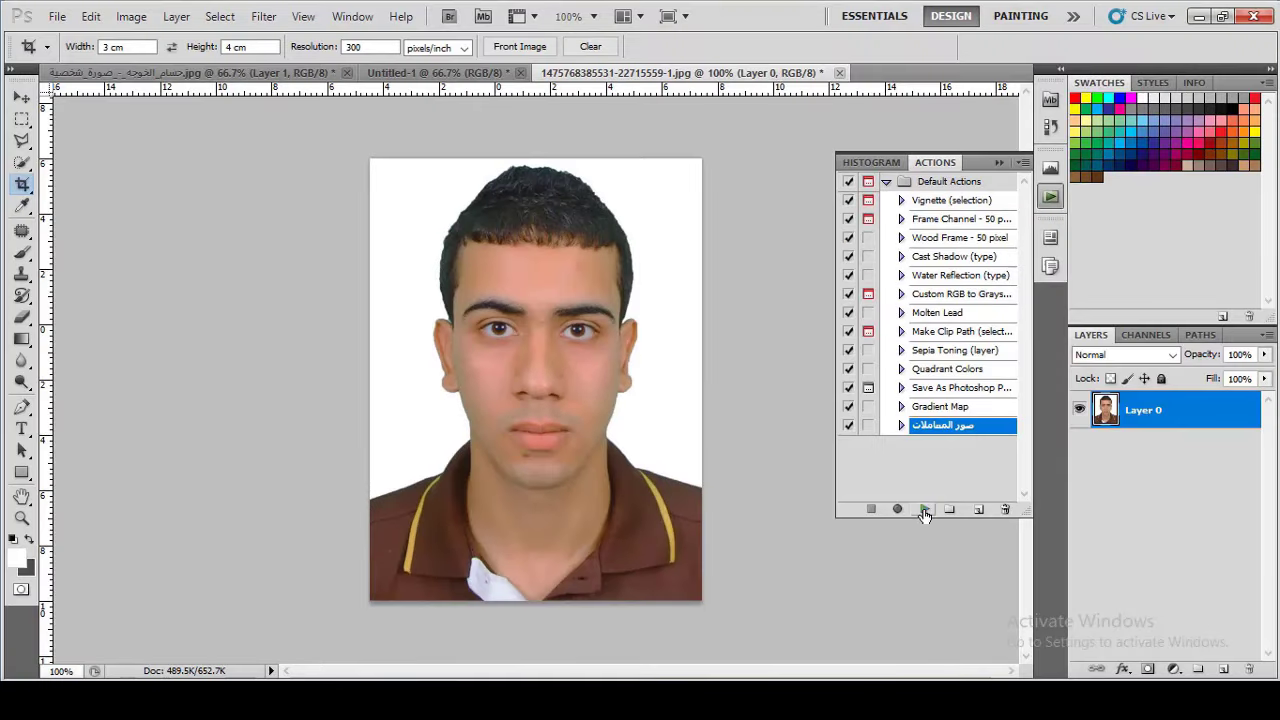
left_click(924, 510)
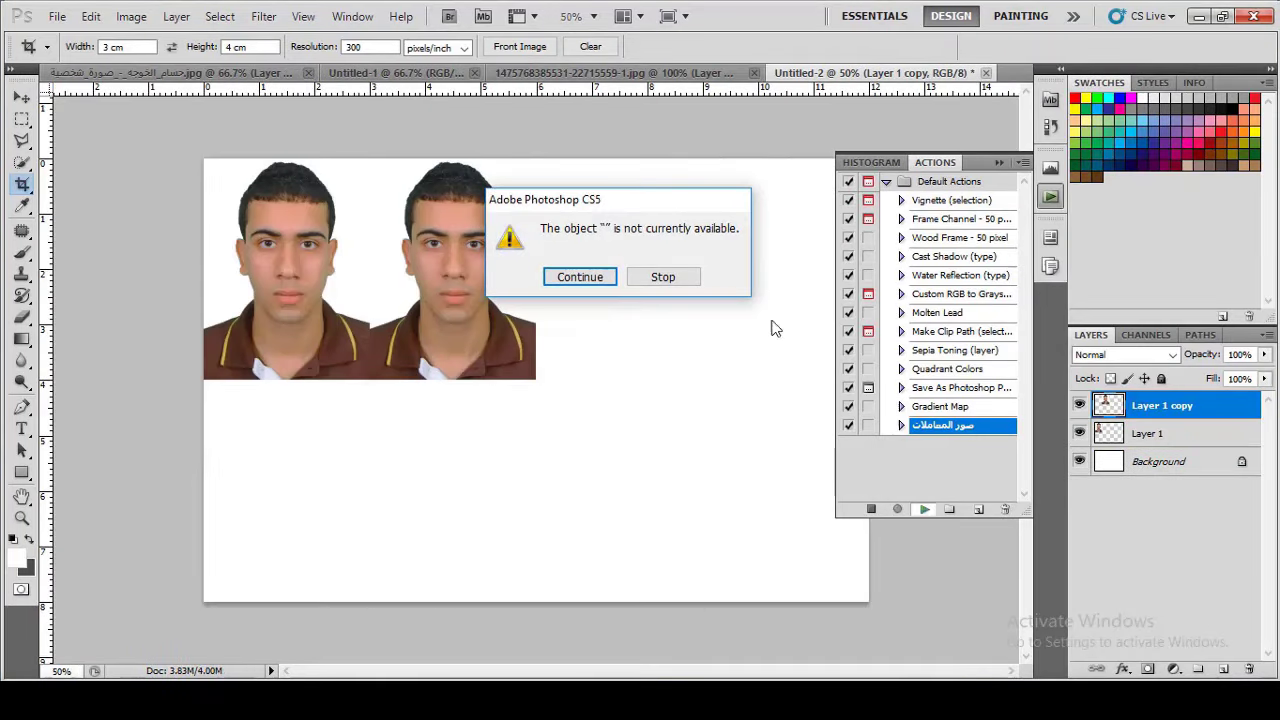
left_click(598, 277)
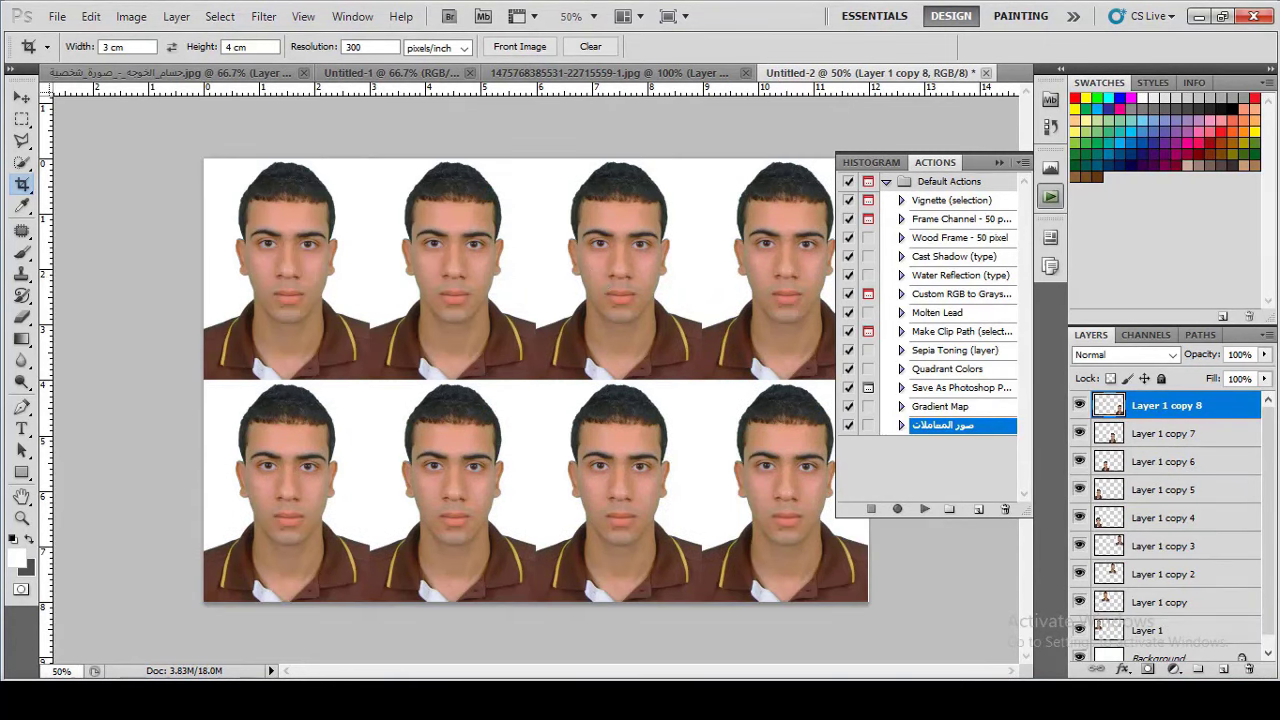
Step: Open the white-background portrait صورة_شخصية_خلفية_بيضاء.jpg and crop it to 3 × 4 cm at 300 pixels/inch
left_click(57, 16)
left_click(70, 52)
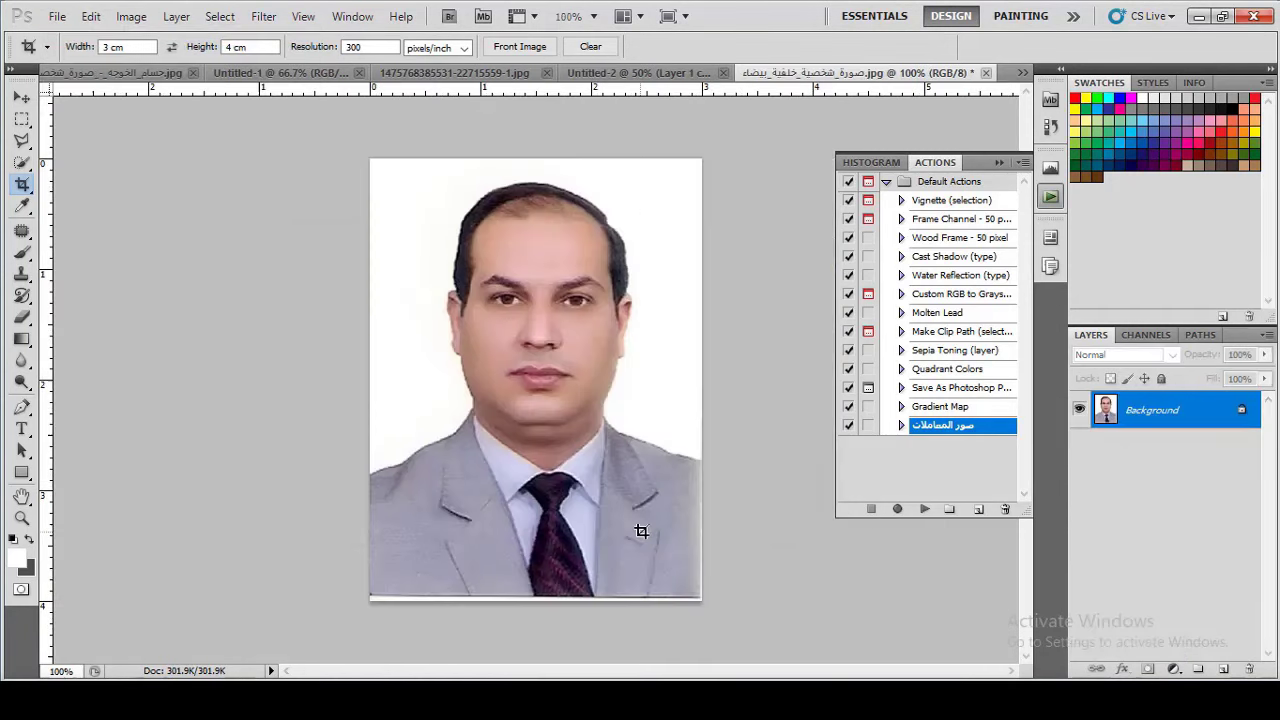
left_click_drag(346, 143, 604, 594)
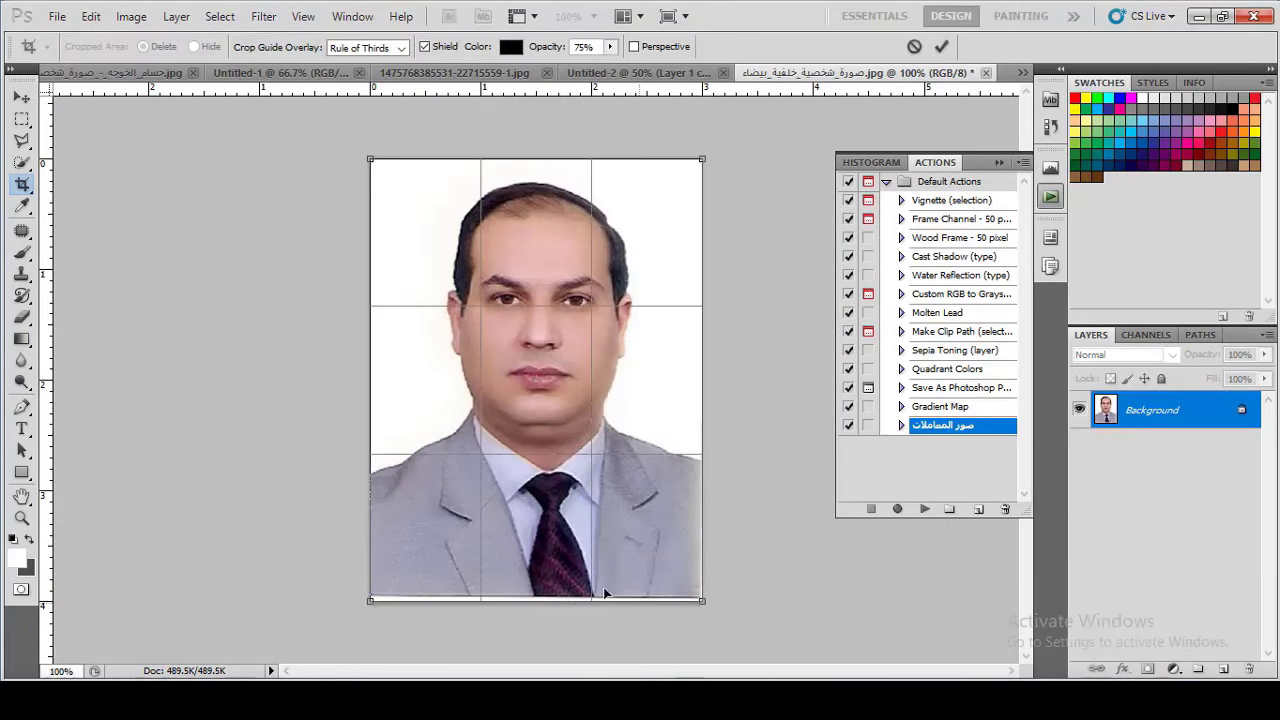
left_click(941, 46)
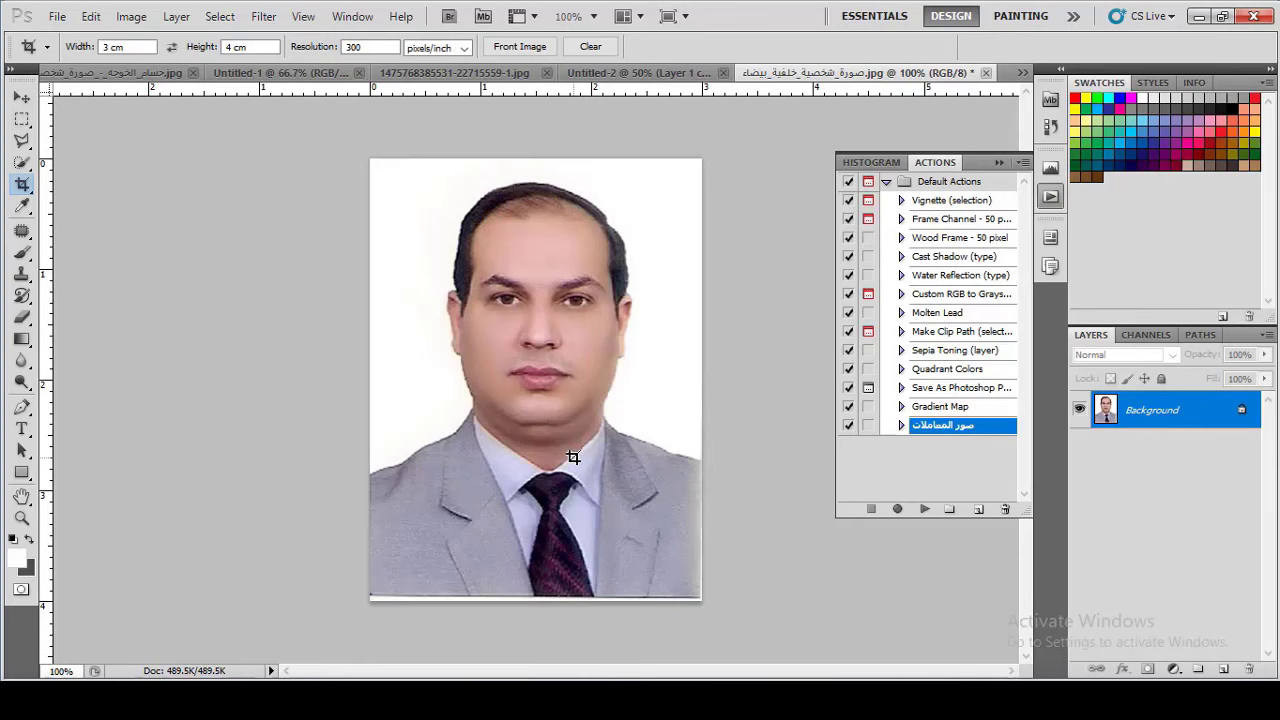
Step: Unlock the suited portrait's background as a normal layer and run the صور المعاملات action to lay out its eight copies
double_click(1237, 420)
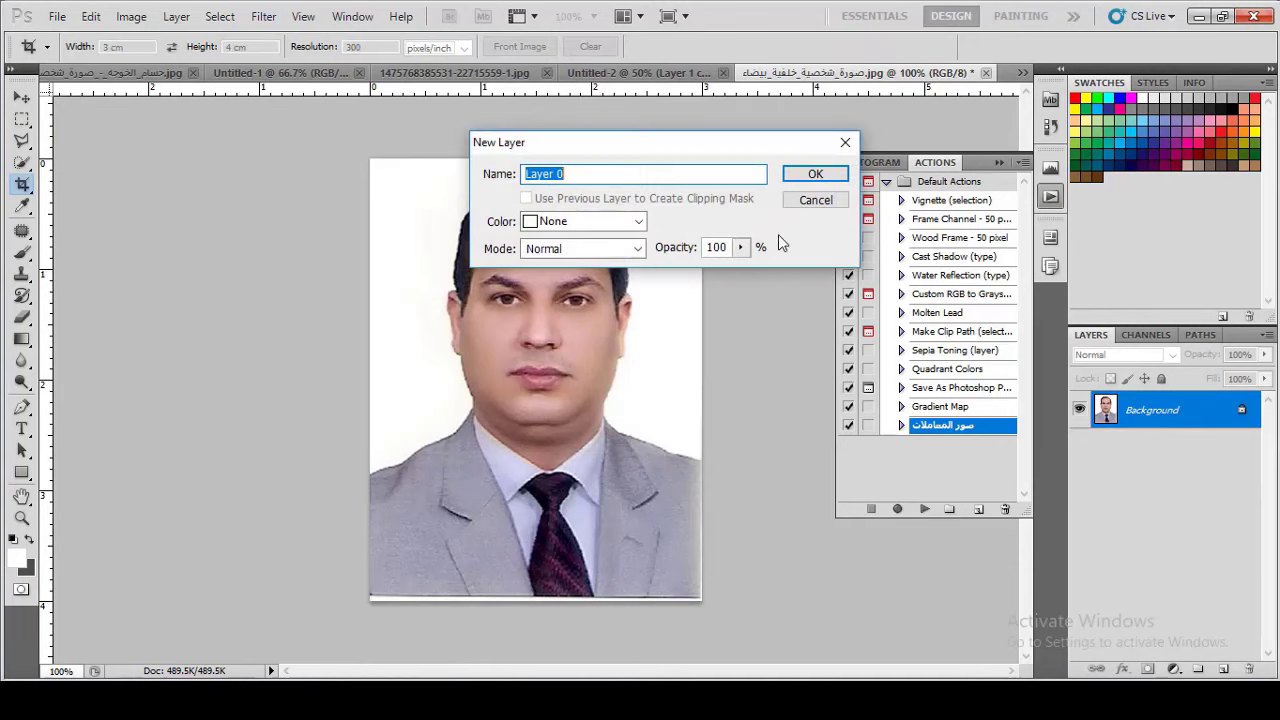
left_click(817, 174)
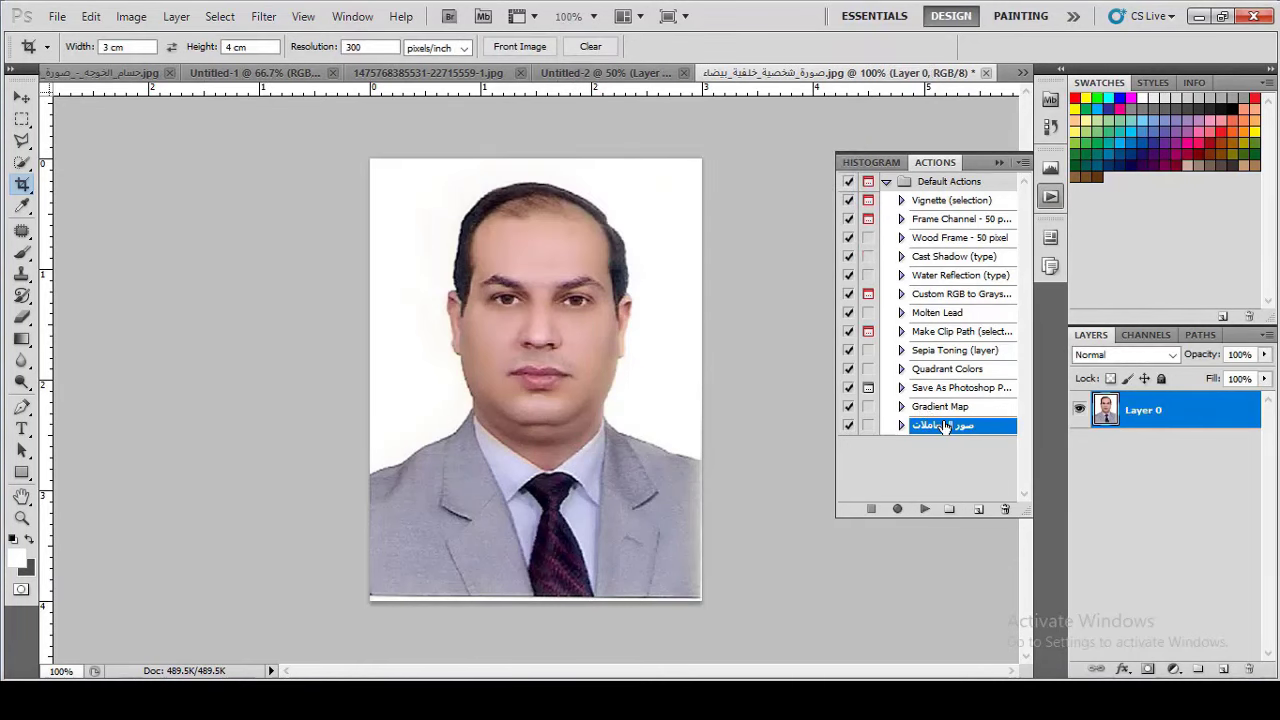
left_click(924, 510)
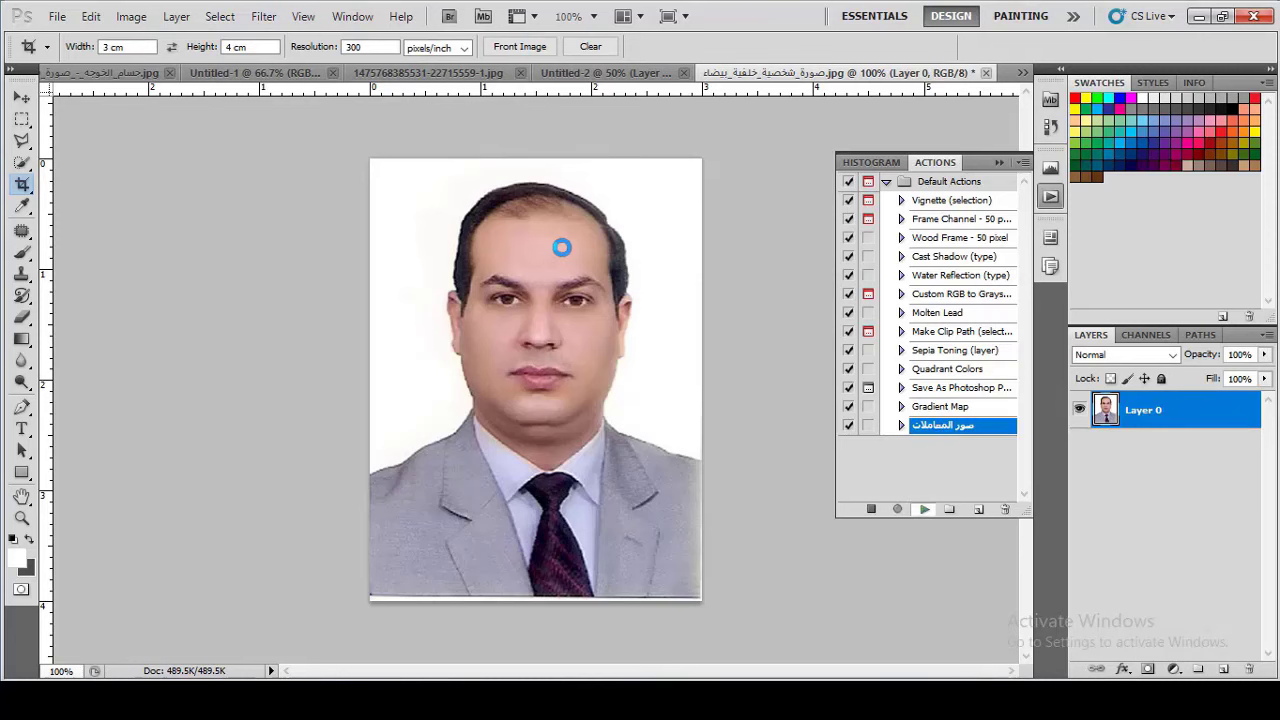
left_click(578, 276)
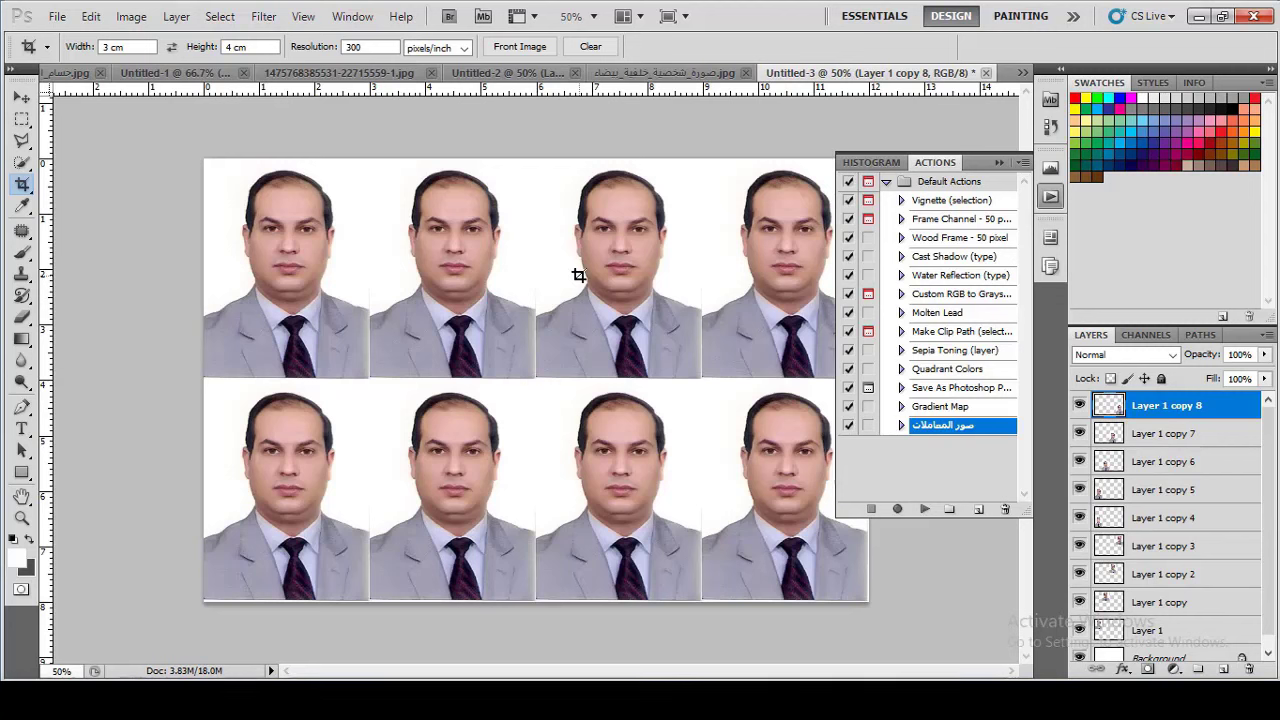
left_click(995, 162)
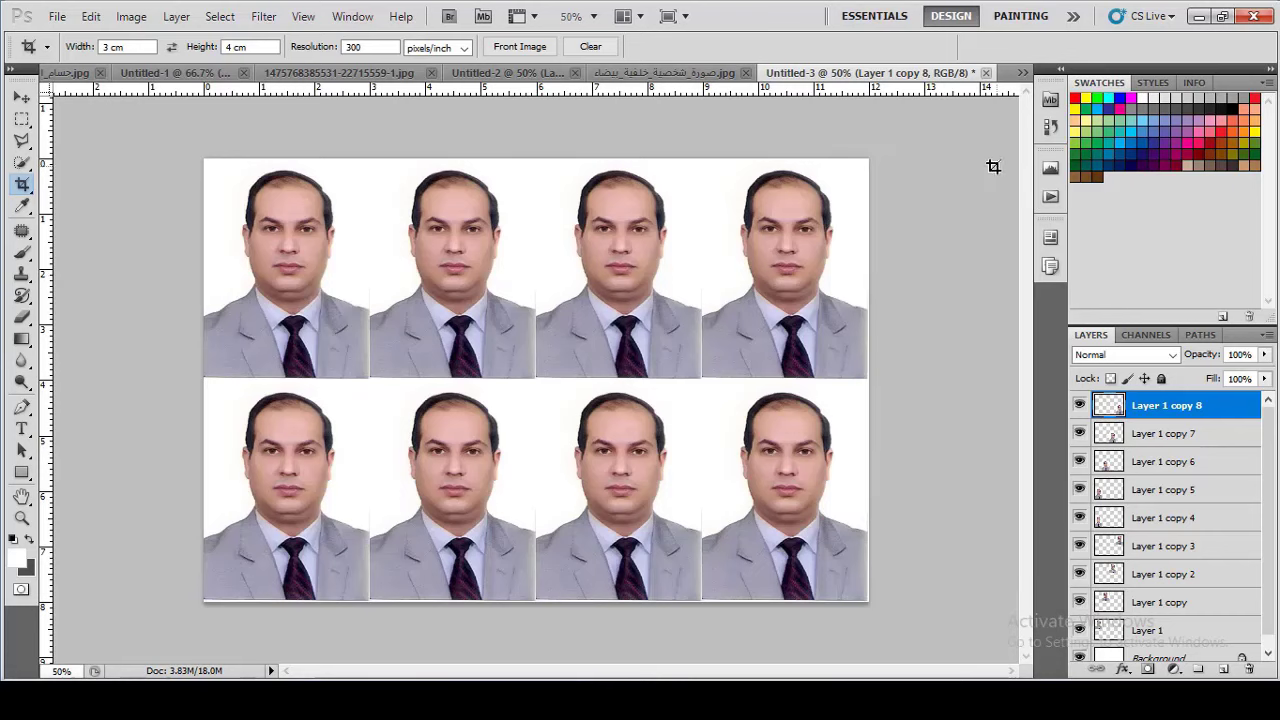
Step: Close the photo sheets and the suited portrait without saving, returning to the brown-shirt portrait
left_click(986, 73)
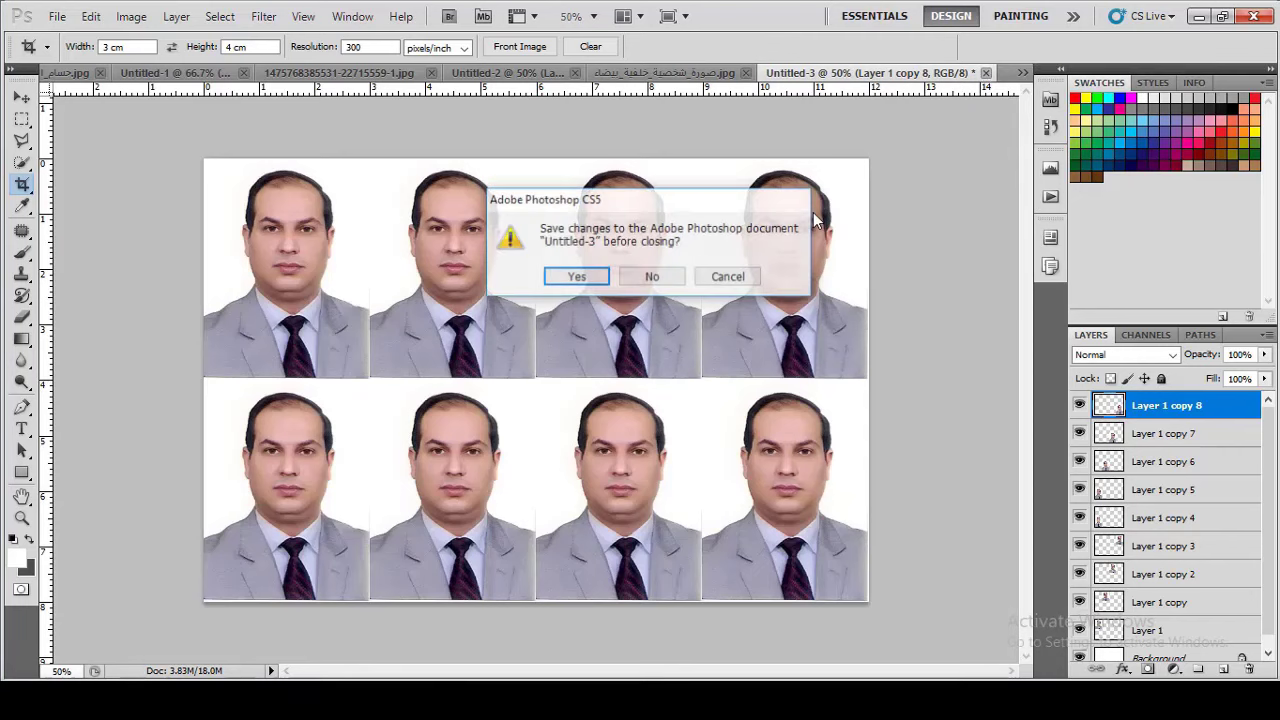
left_click(651, 277)
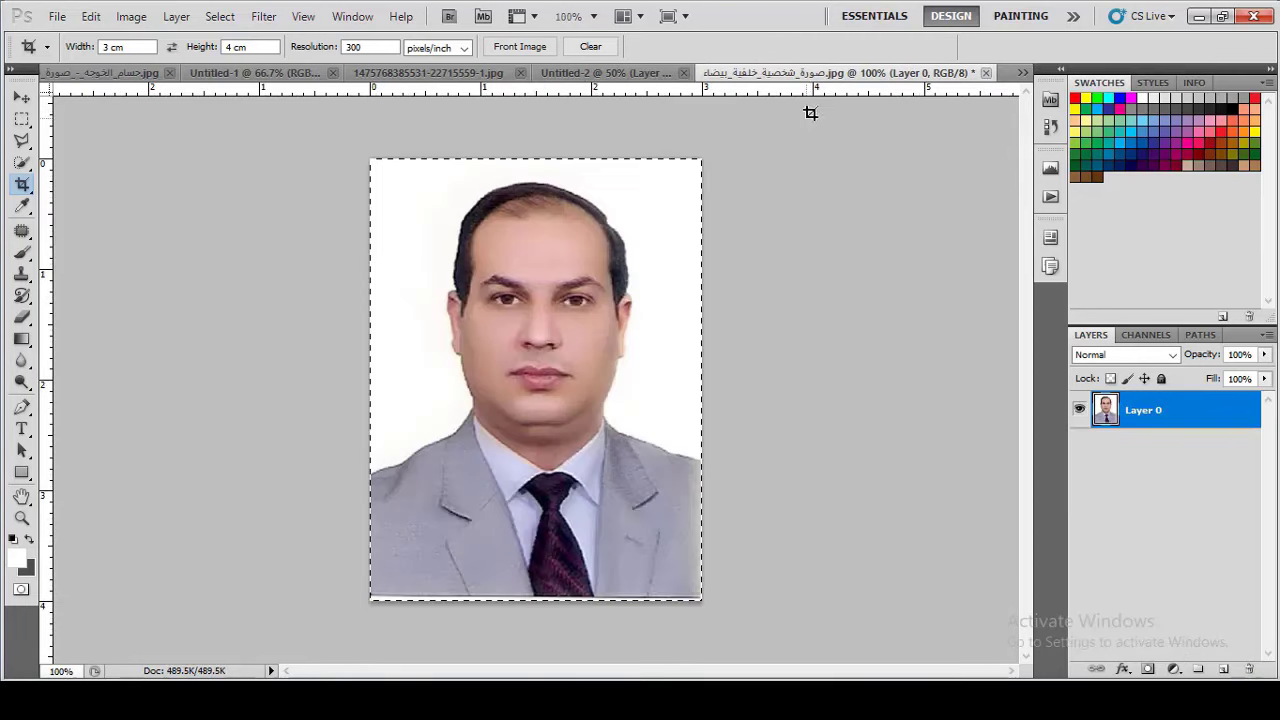
left_click(986, 73)
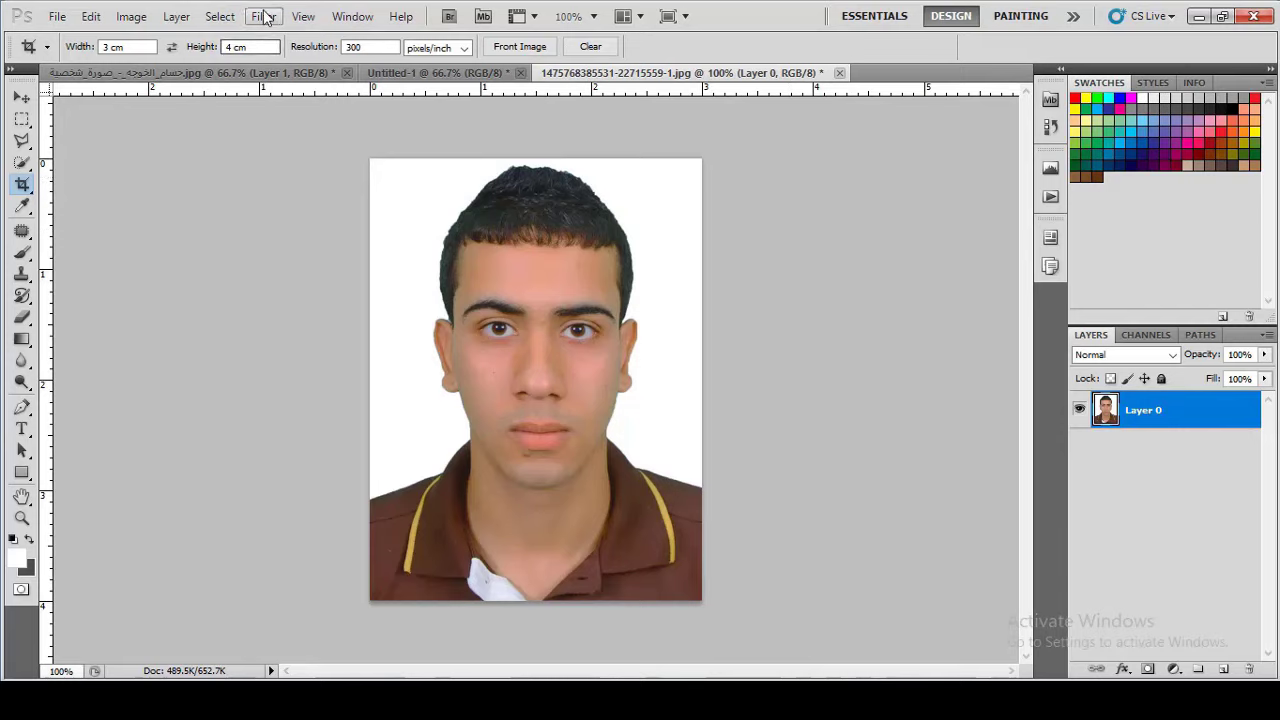
Step: Select the whole brown-shirt portrait and define it as a pattern named 1
left_click(218, 16)
left_click(224, 36)
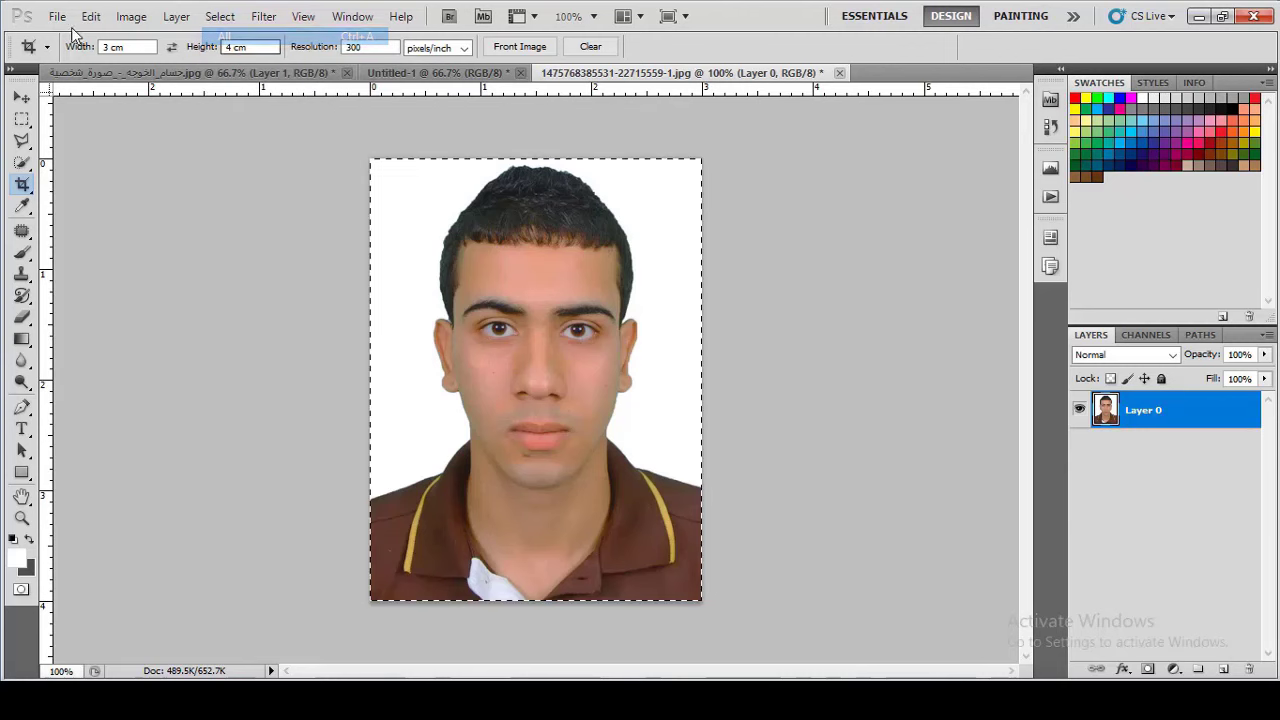
left_click(90, 17)
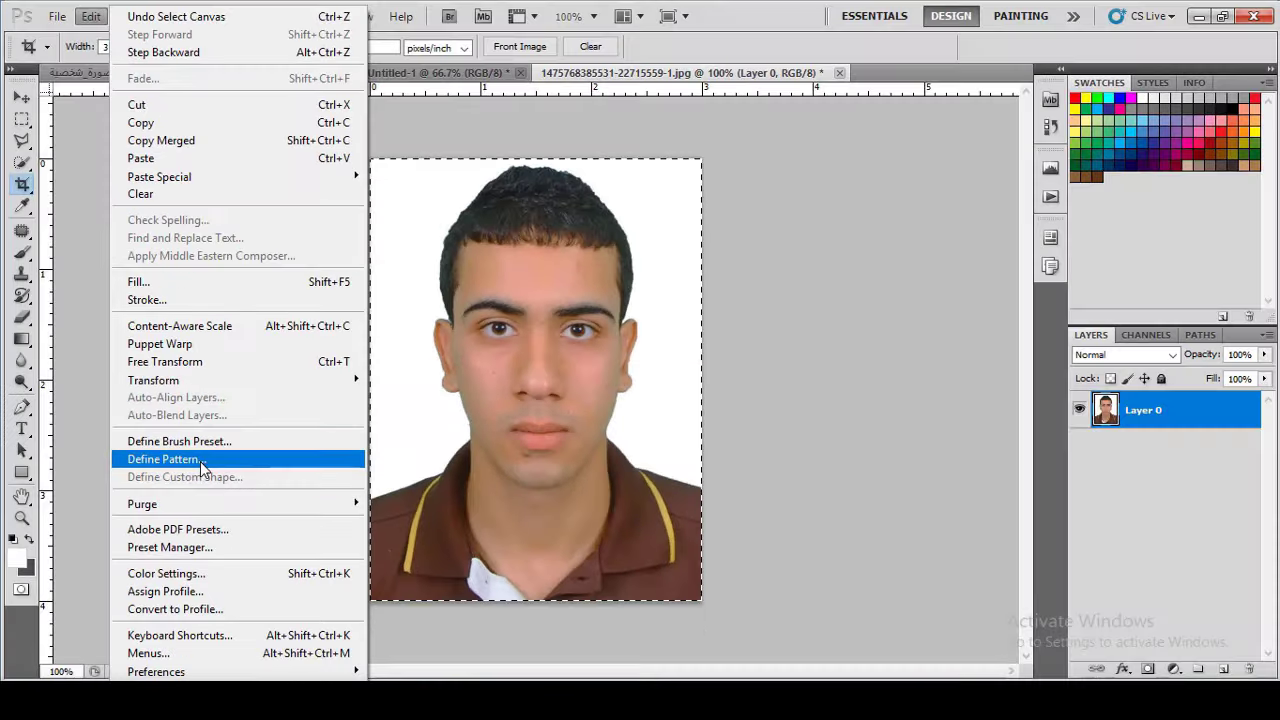
left_click(150, 527)
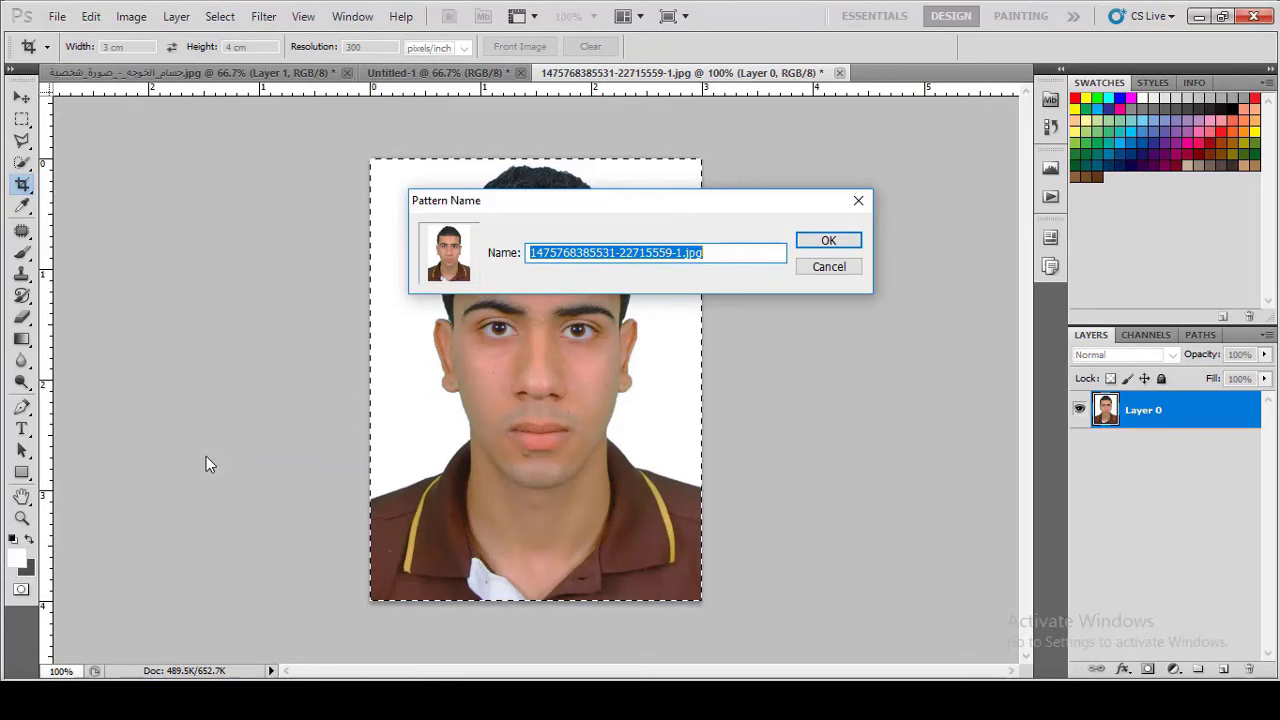
type("1")
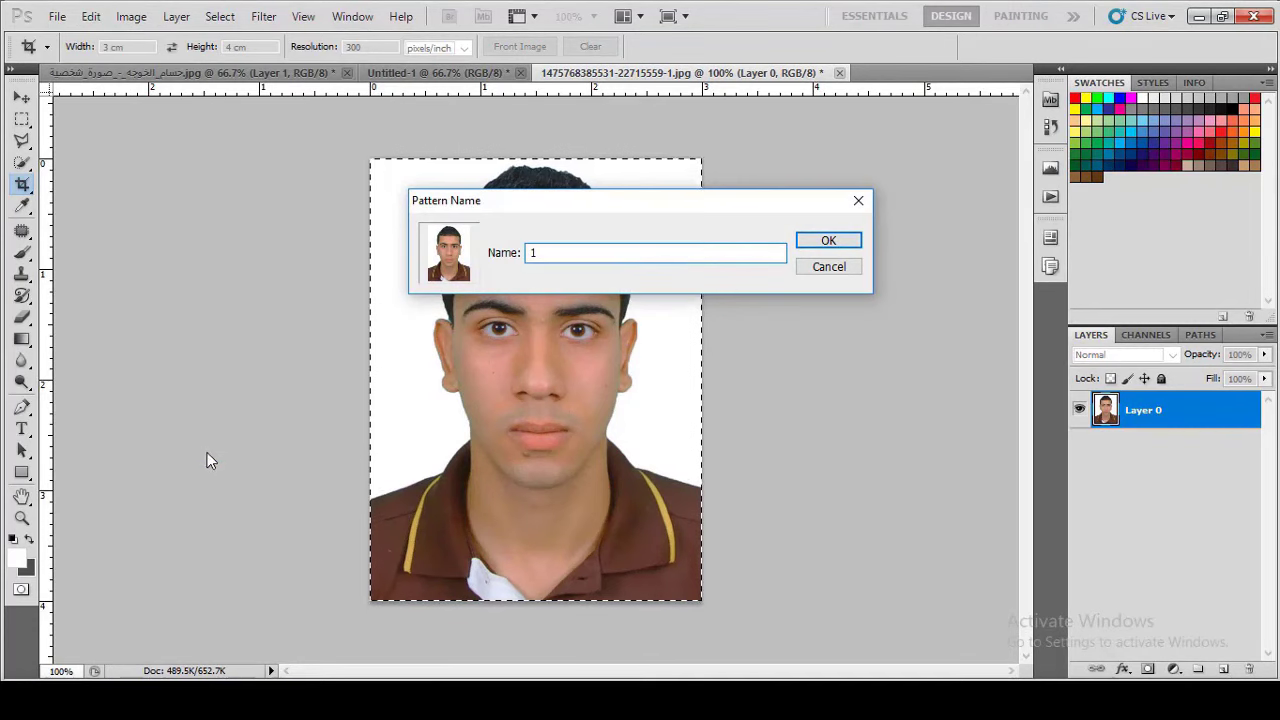
left_click(846, 244)
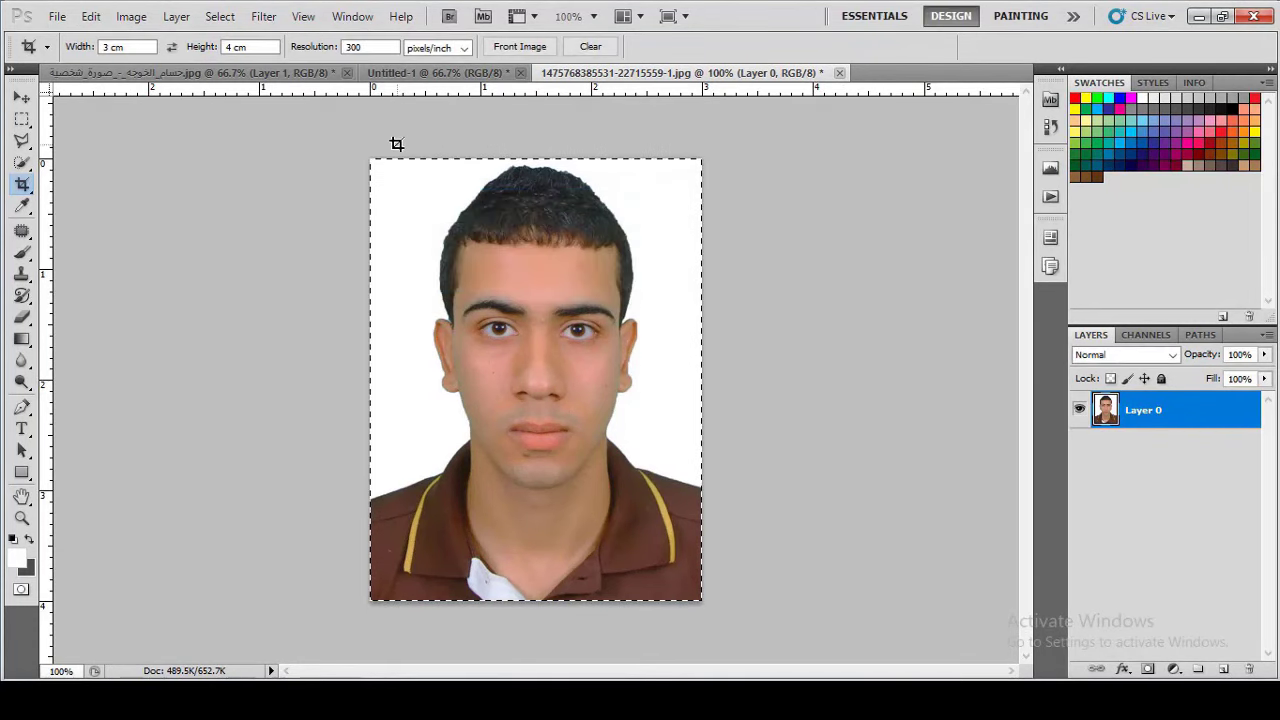
Step: Create a new white document 12 cm wide and 8 cm high at 300 pixels/inch in RGB Color
left_click(57, 16)
left_click(75, 36)
double_click(570, 240)
left_click(767, 240)
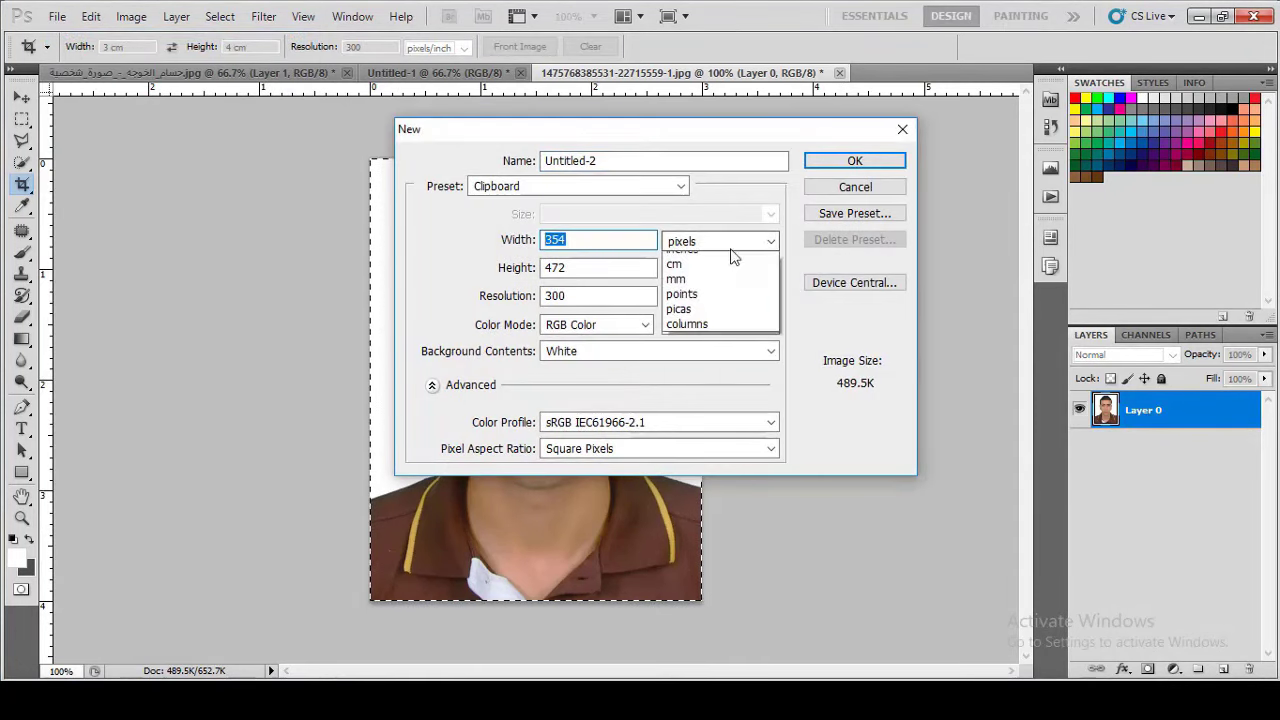
left_click(705, 289)
double_click(560, 240)
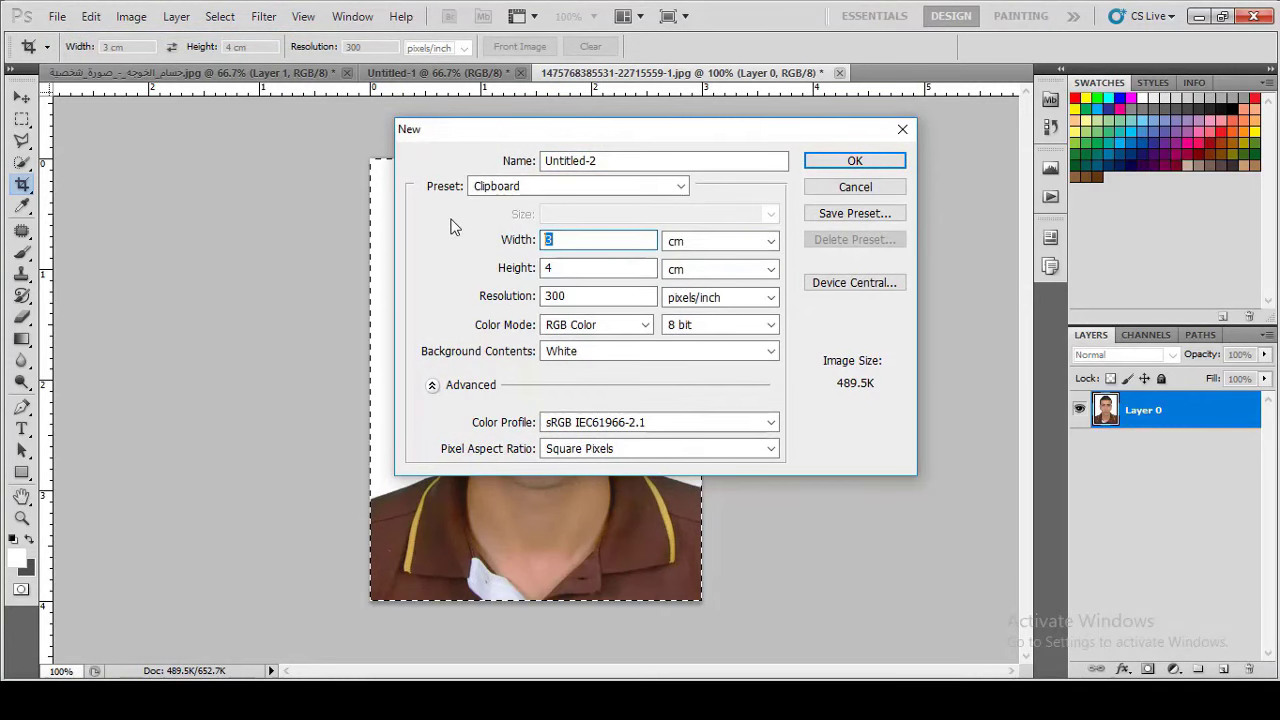
type("12")
key("Tab")
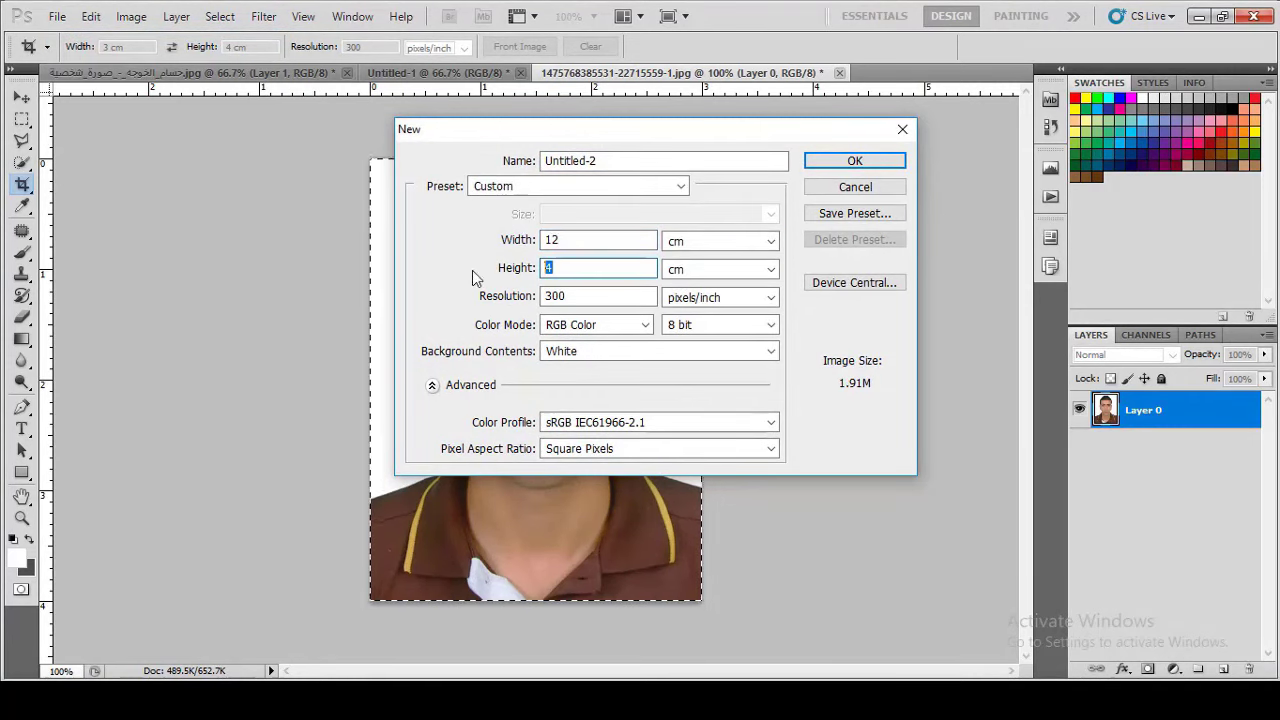
type("8")
left_click(855, 162)
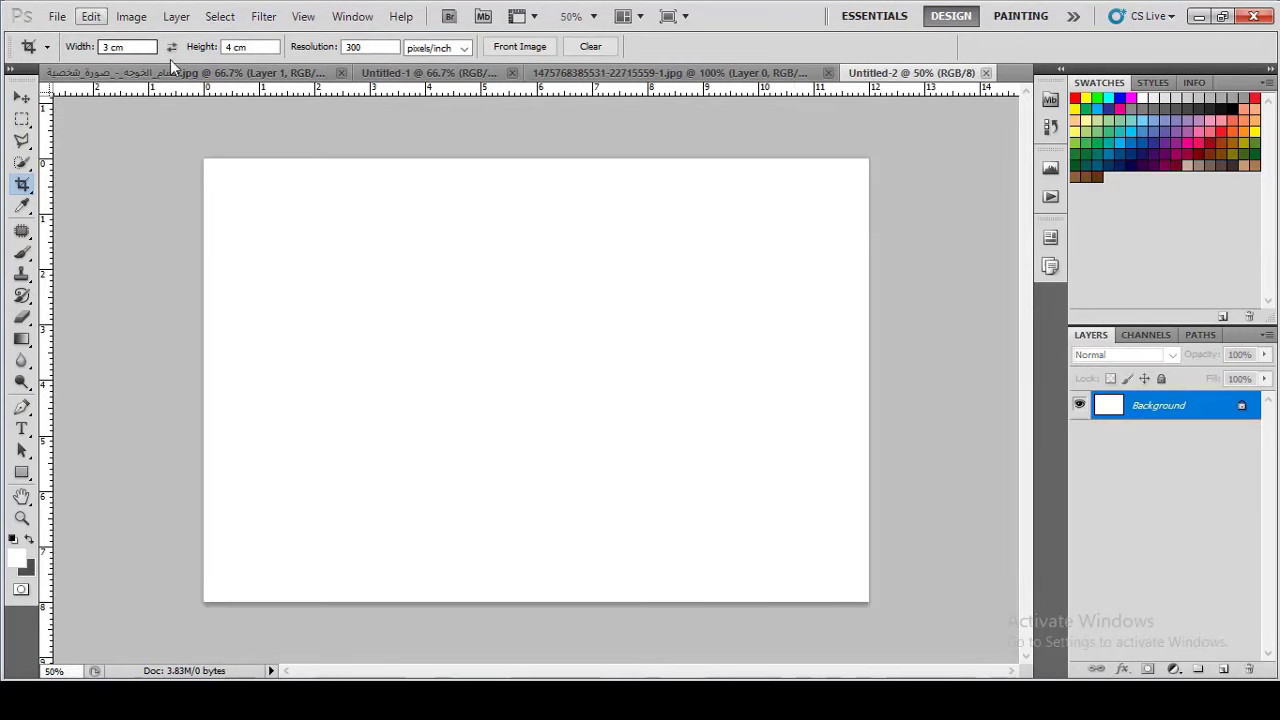
Step: Fill the blank sheet with the custom brown-shirt portrait pattern in Normal mode at 100% opacity
left_click(92, 17)
left_click(175, 284)
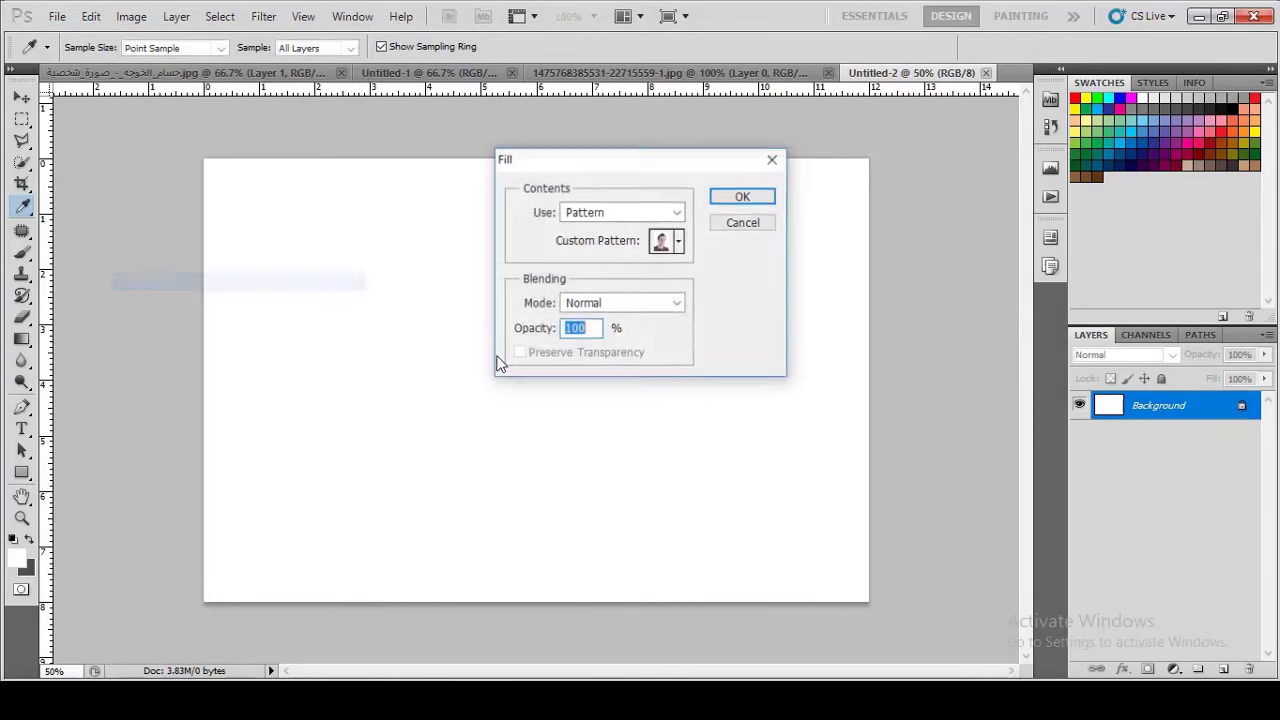
left_click(671, 211)
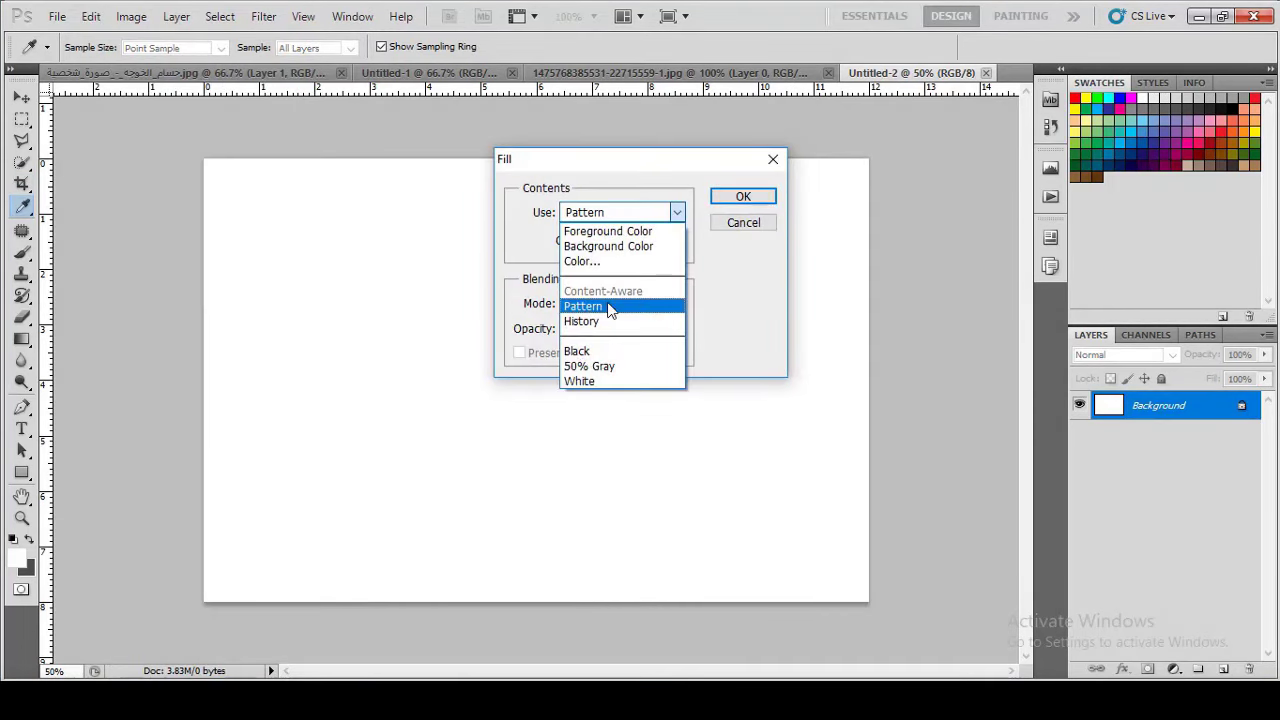
left_click(595, 306)
left_click(679, 242)
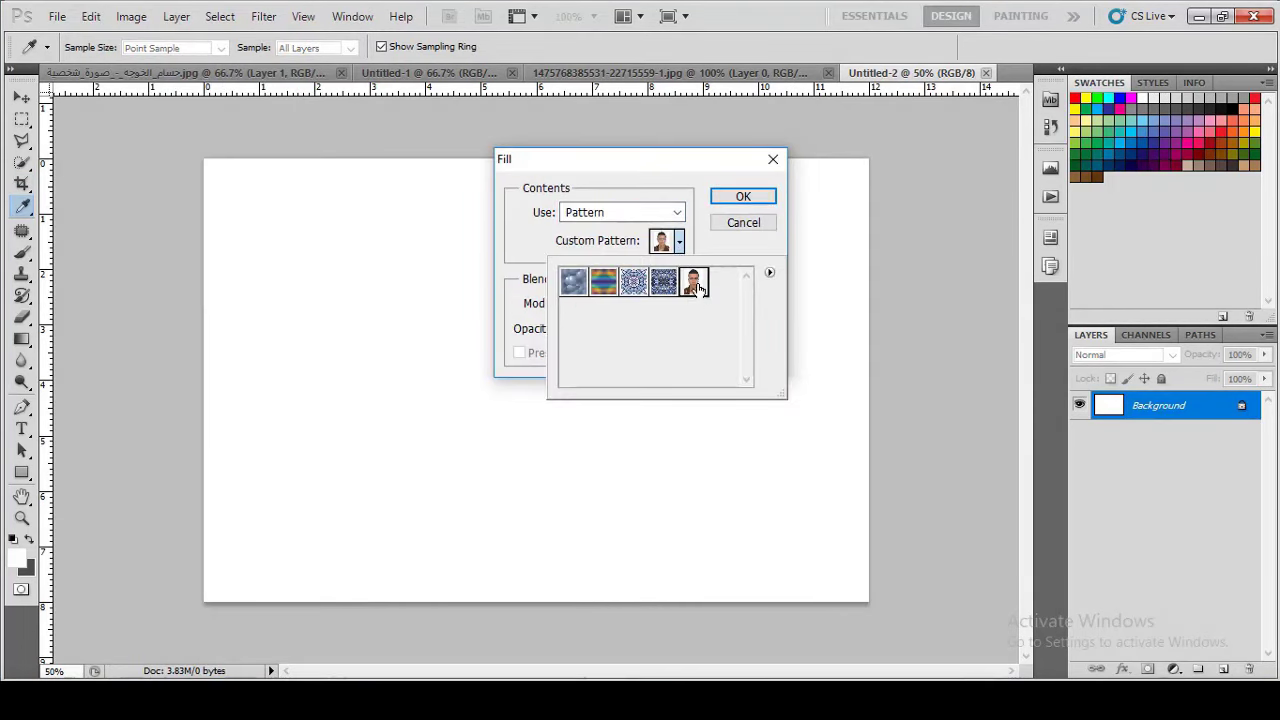
left_click(695, 281)
left_click(670, 202)
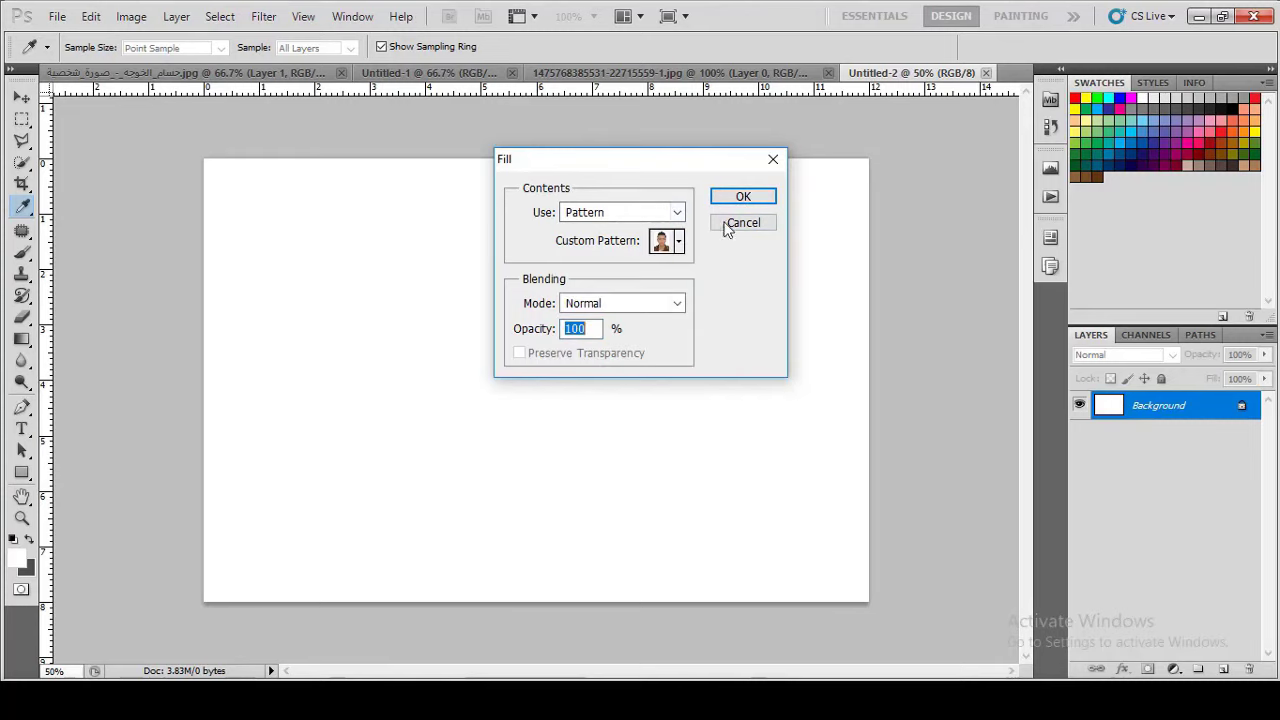
left_click(743, 198)
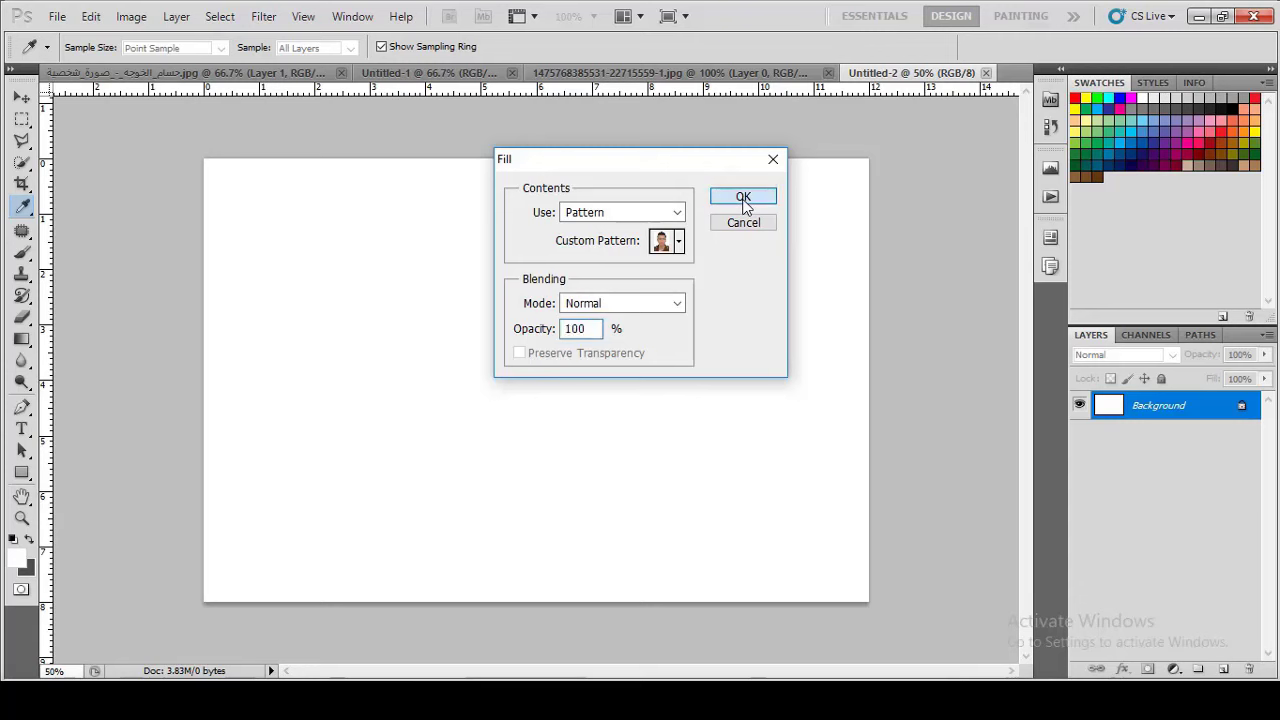
key("c")
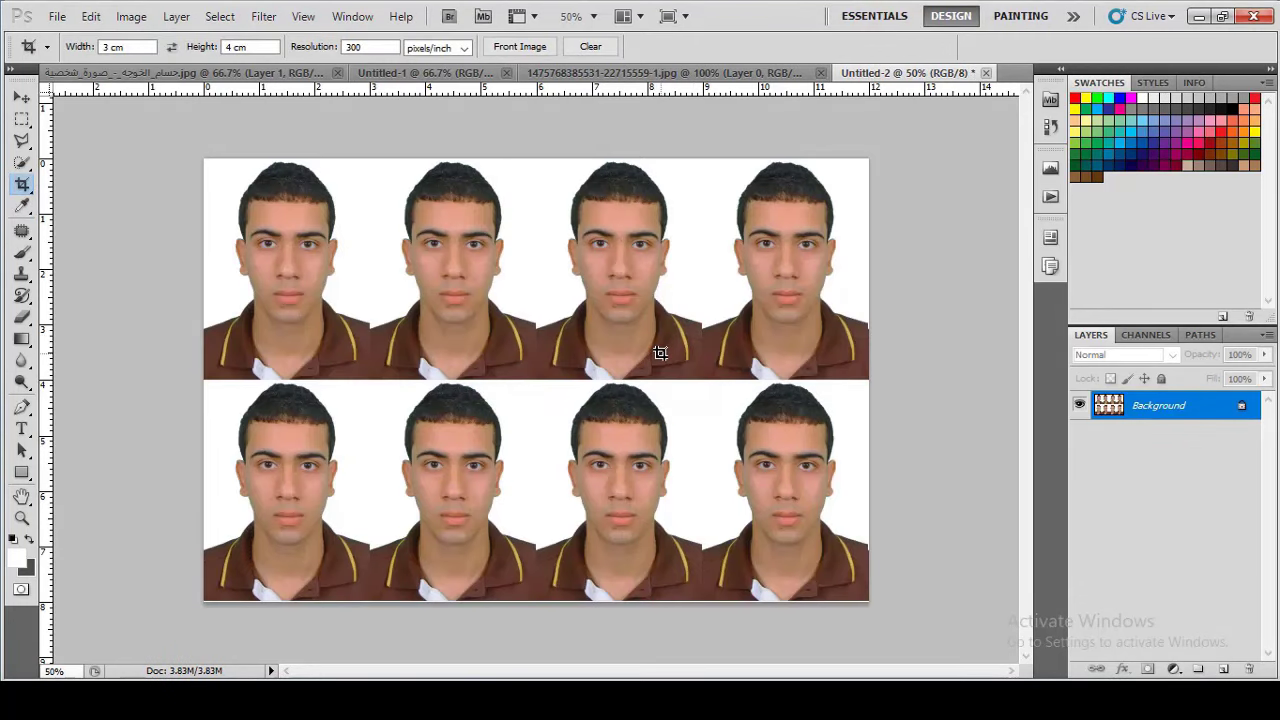